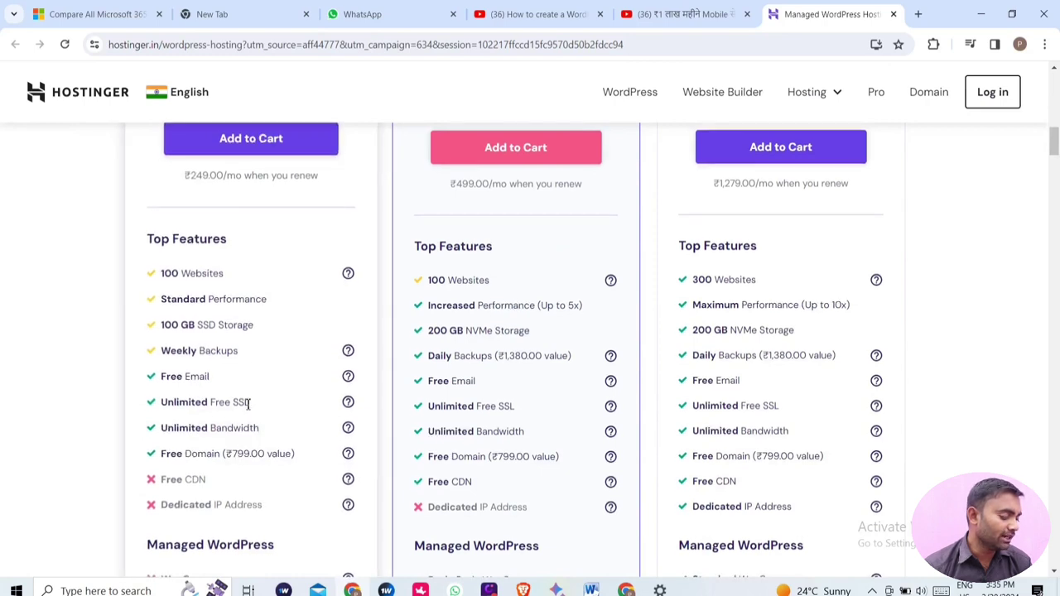
Compare the three WordPress hosting plans by price, top features such as CDN, WooCommerce support, security and customer support
{"action": "scroll", "coordinate": [244, 405], "scroll_direction": "down", "scroll_amount": 6}
{"action": "scroll", "coordinate": [249, 409], "scroll_direction": "down", "scroll_amount": 3}
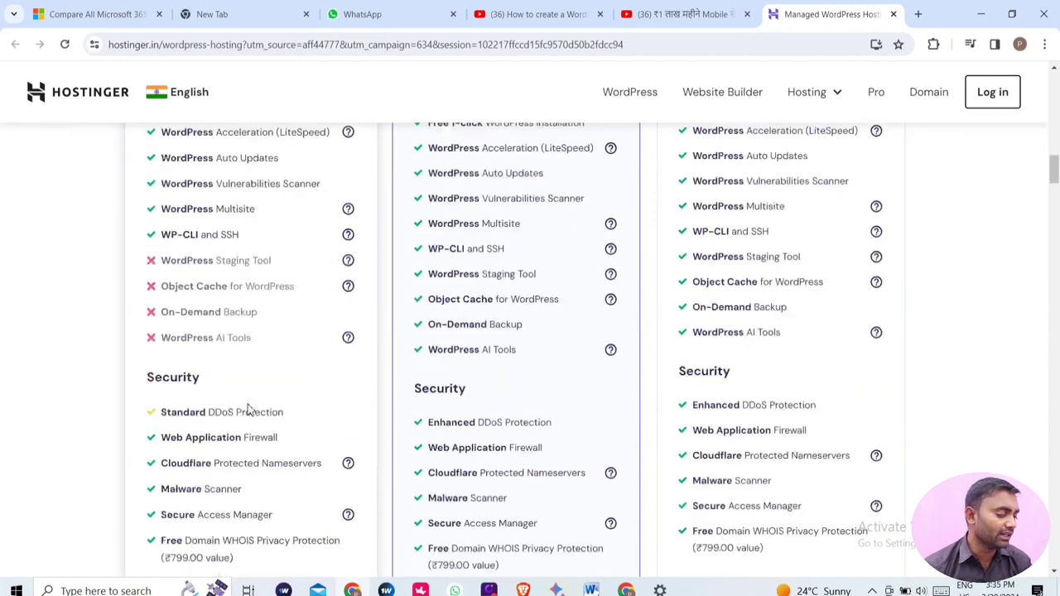
{"action": "scroll", "coordinate": [248, 409], "scroll_direction": "down", "scroll_amount": 4}
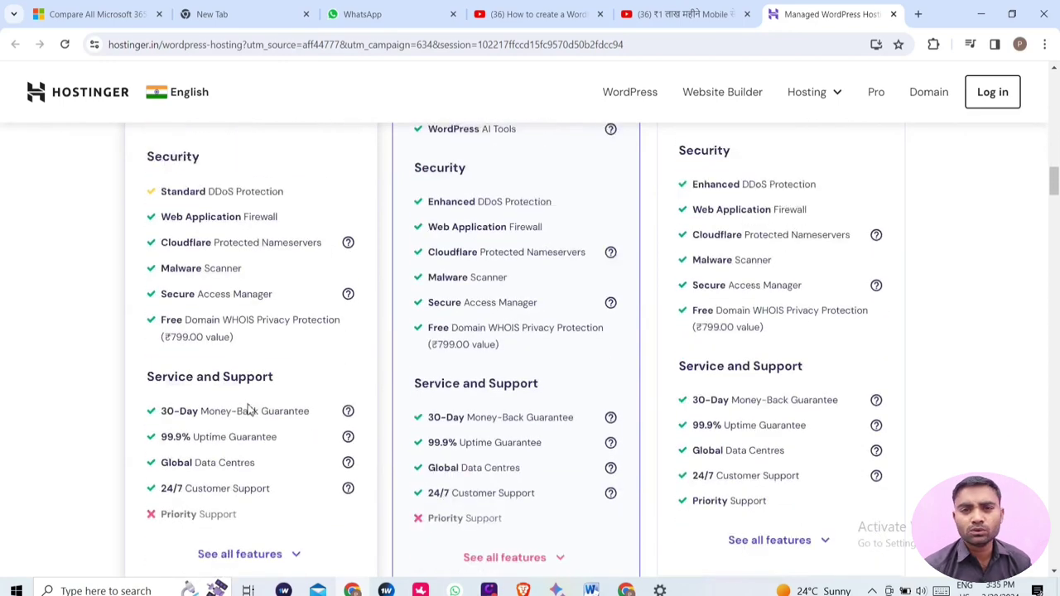
{"action": "scroll", "coordinate": [248, 409], "scroll_direction": "up", "scroll_amount": 8}
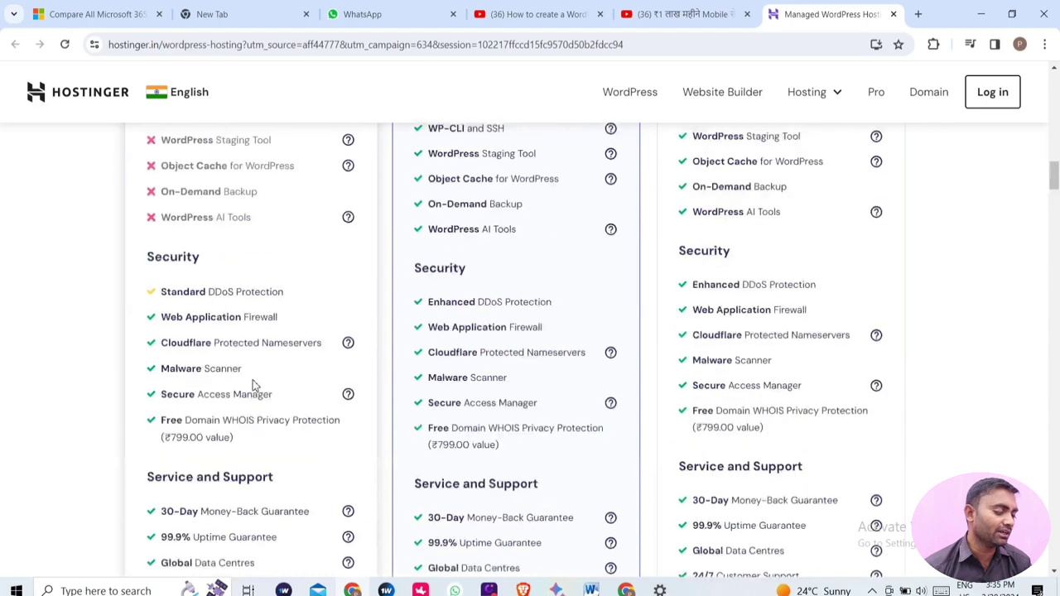
{"action": "scroll", "coordinate": [253, 373], "scroll_direction": "up", "scroll_amount": 5}
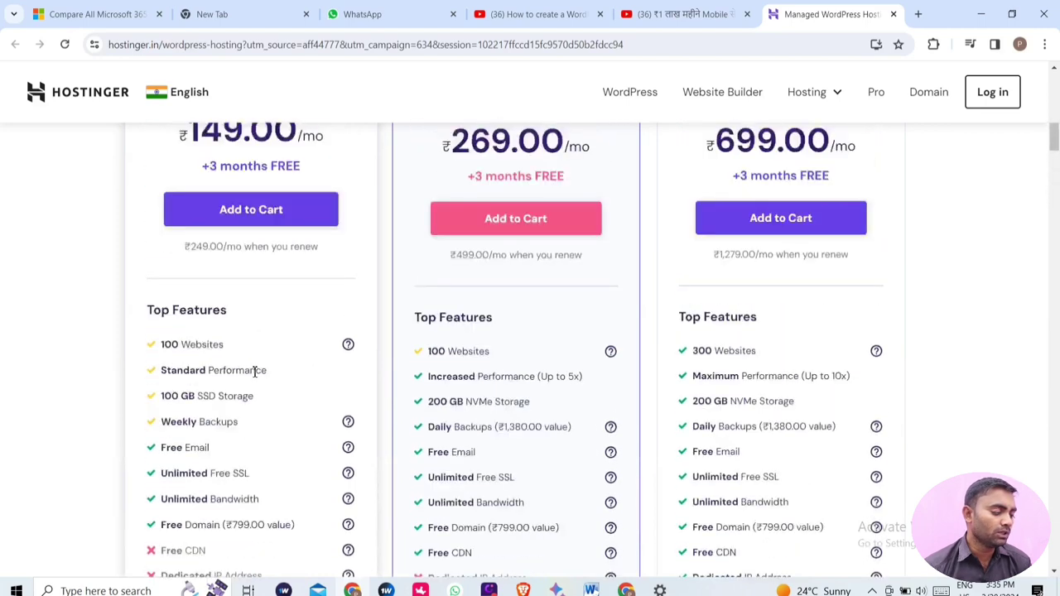
{"action": "scroll", "coordinate": [519, 409], "scroll_direction": "down", "scroll_amount": 2}
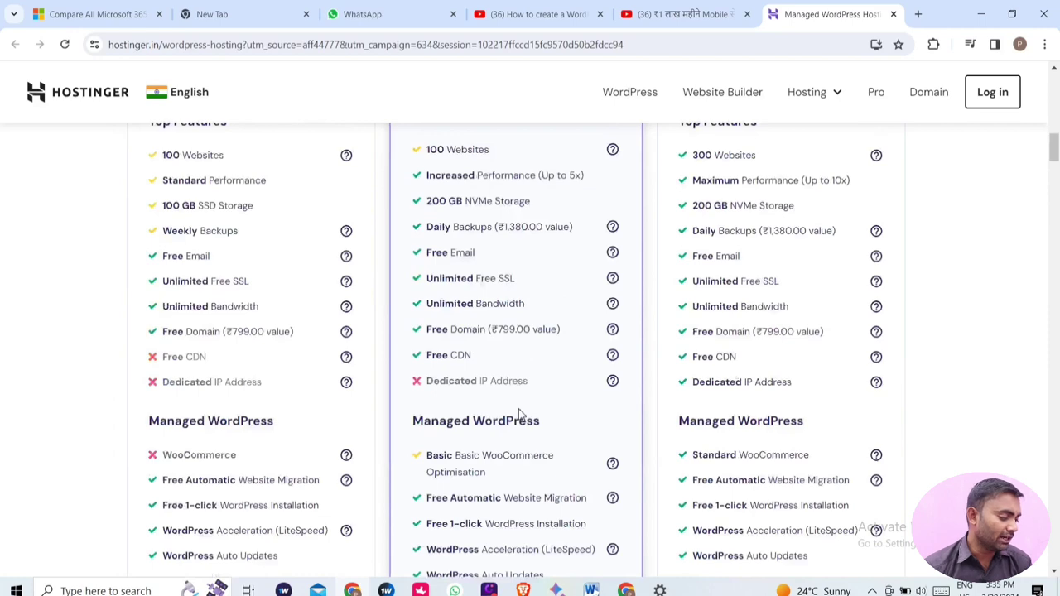
{"action": "scroll", "coordinate": [460, 352], "scroll_direction": "down", "scroll_amount": 1}
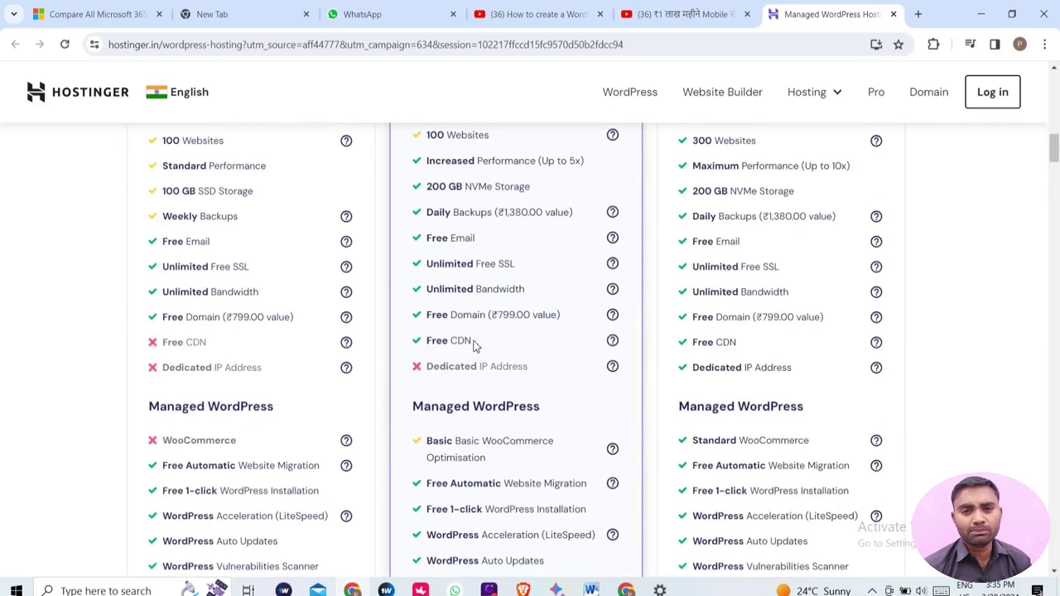
{"action": "left_click_drag", "start_coordinate": [475, 346], "coordinate": [405, 339]}
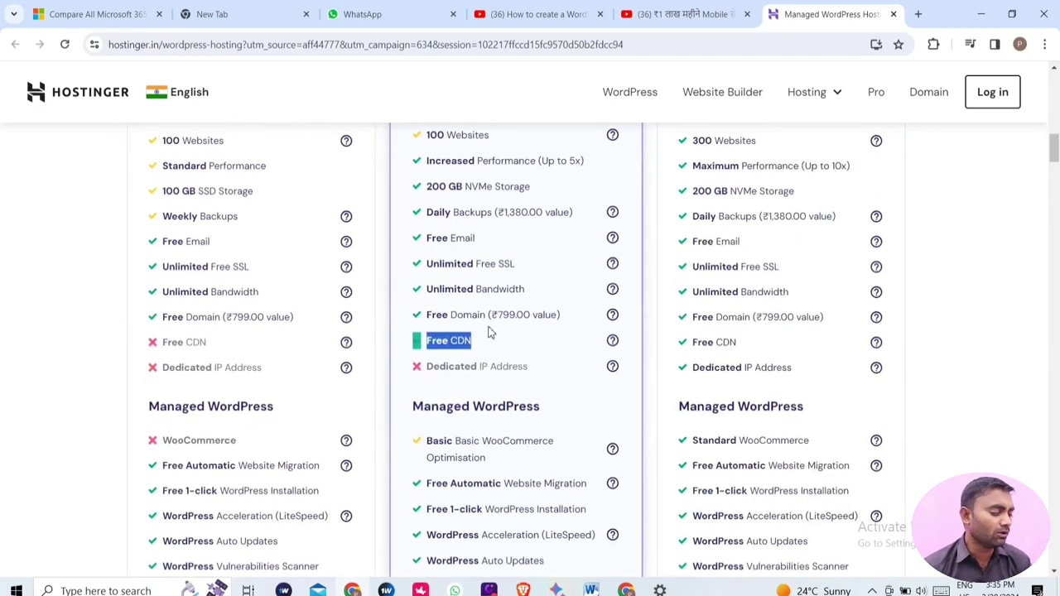
{"action": "scroll", "coordinate": [491, 332], "scroll_direction": "down", "scroll_amount": 2}
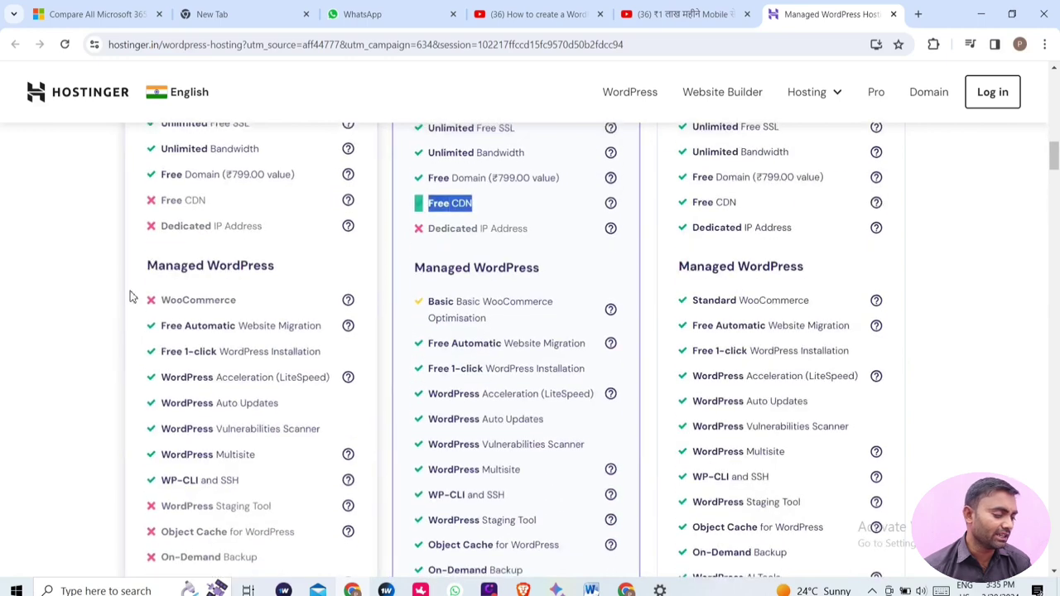
{"action": "left_click_drag", "start_coordinate": [141, 302], "coordinate": [299, 304]}
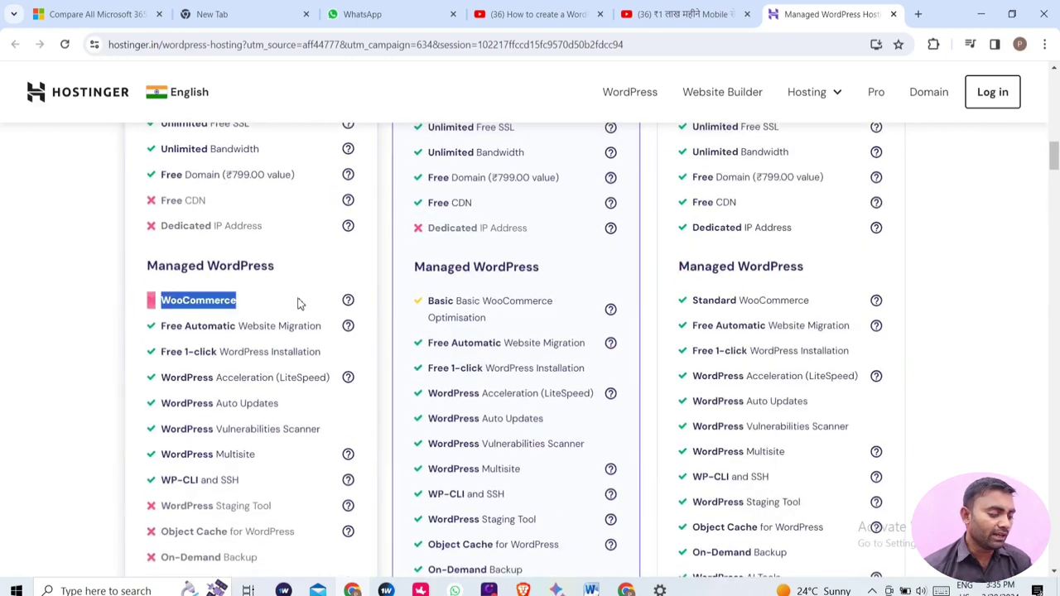
{"action": "left_click_drag", "start_coordinate": [199, 301], "coordinate": [547, 310]}
{"action": "scroll", "coordinate": [545, 316], "scroll_direction": "down", "scroll_amount": 3}
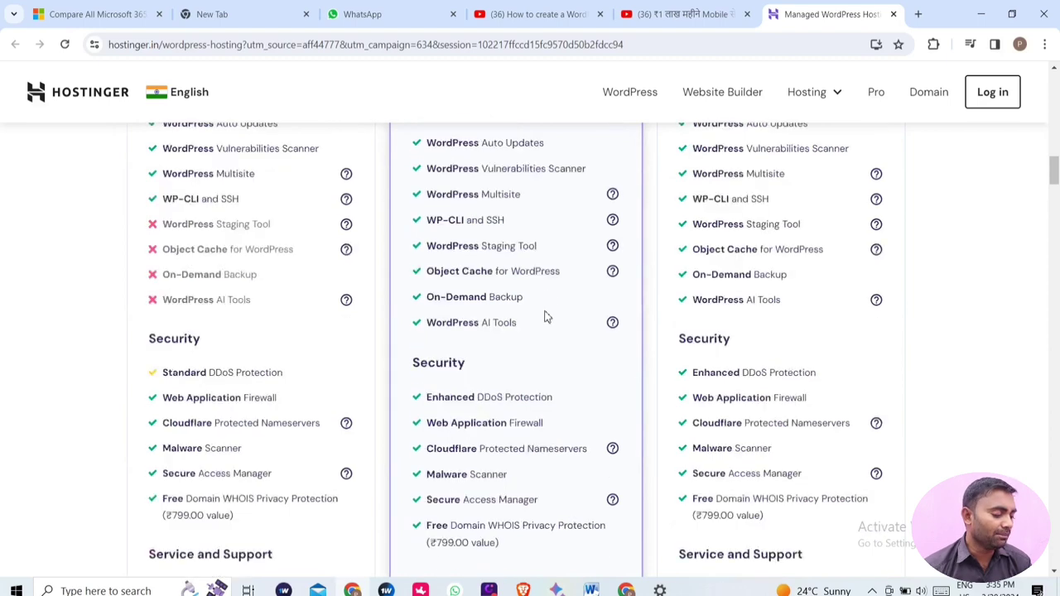
{"action": "scroll", "coordinate": [545, 316], "scroll_direction": "up", "scroll_amount": 5}
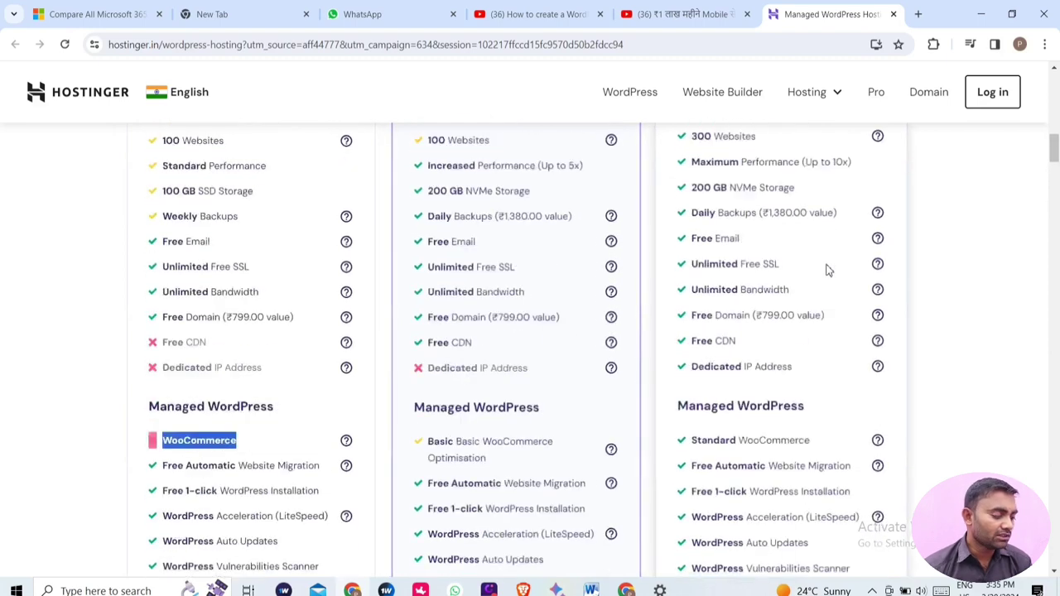
{"action": "scroll", "coordinate": [827, 270], "scroll_direction": "up", "scroll_amount": 3}
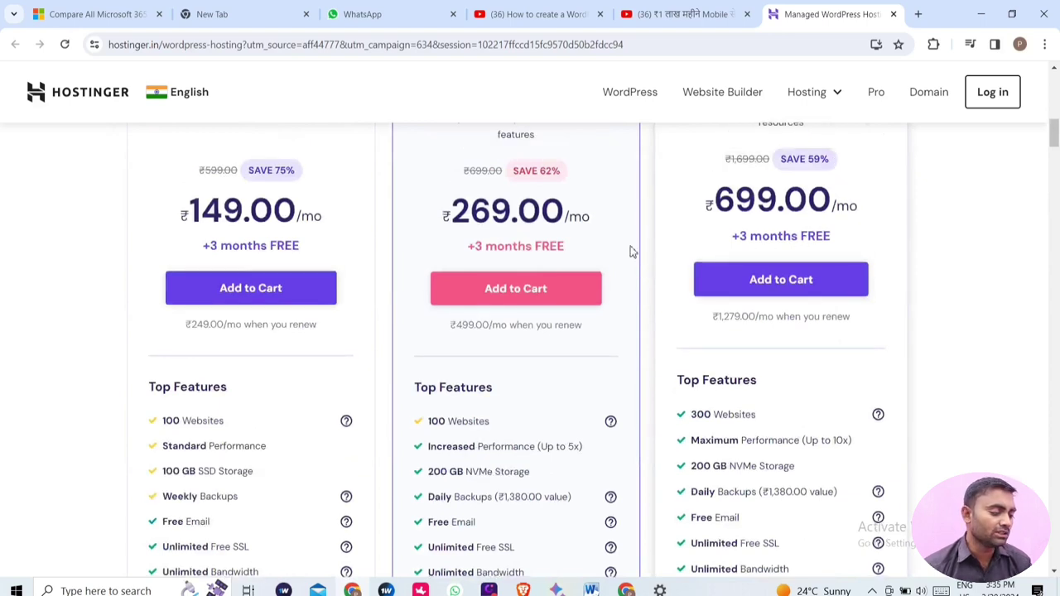
Add the ₹149.00/mo hosting plan to the cart and review the billing periods, including the 48-month offer with 3 free months
{"action": "left_click", "coordinate": [250, 282]}
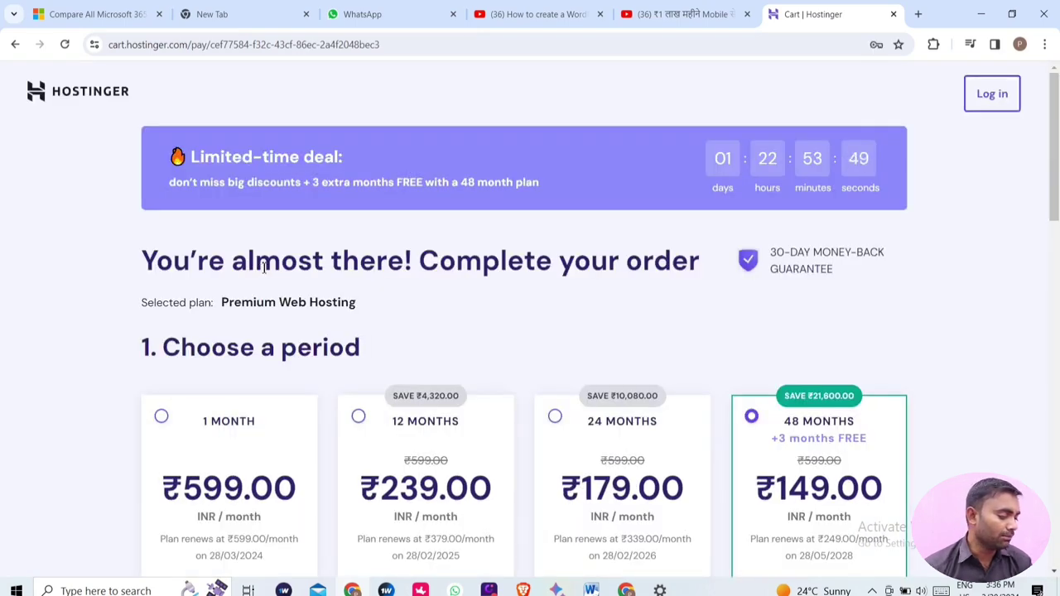
{"action": "scroll", "coordinate": [279, 271], "scroll_direction": "down", "scroll_amount": 3}
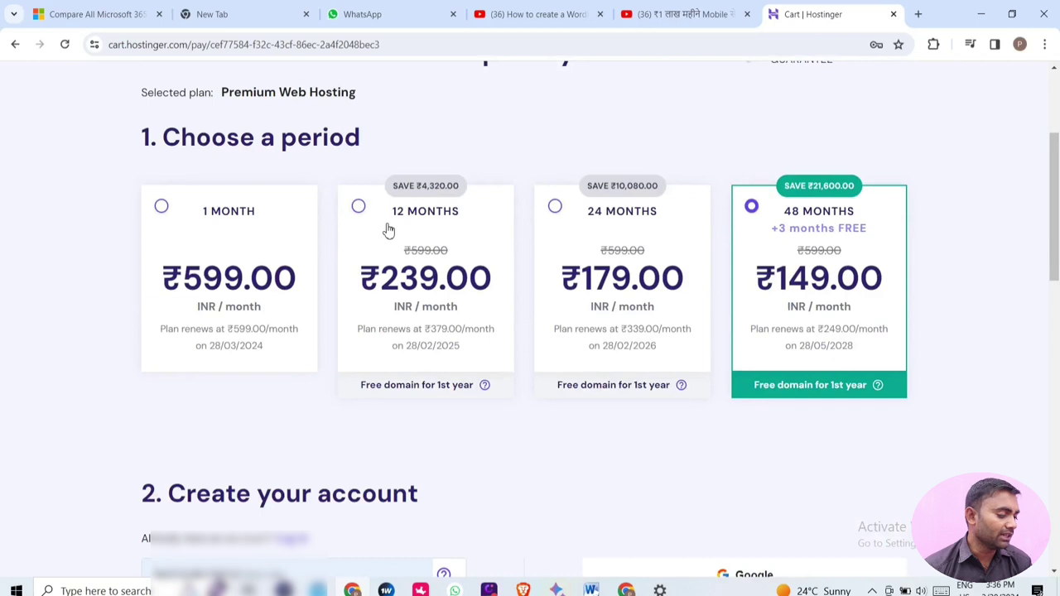
{"action": "left_click_drag", "start_coordinate": [773, 230], "coordinate": [808, 209]}
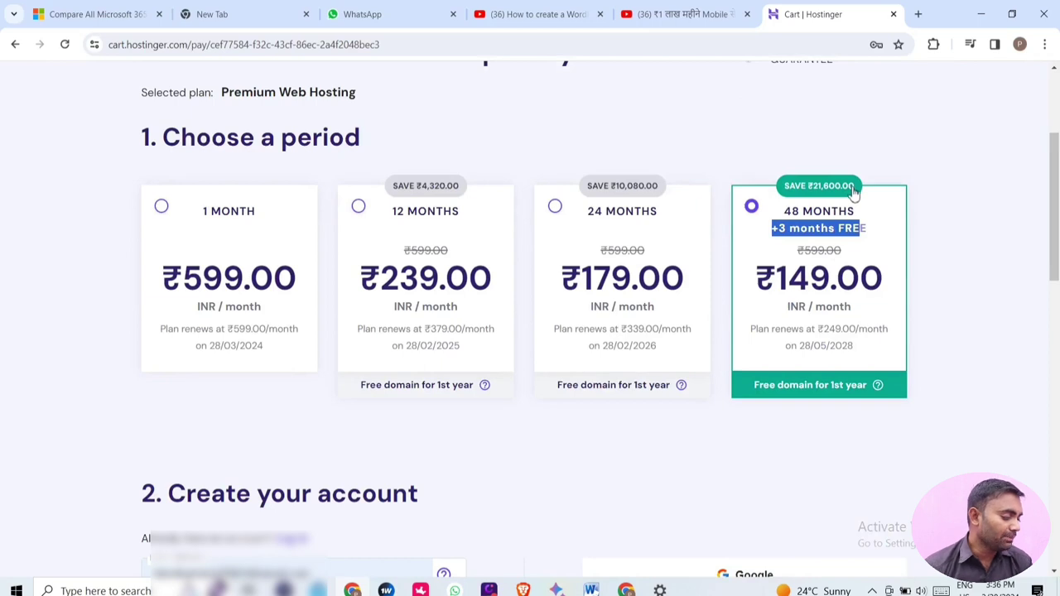
{"action": "scroll", "coordinate": [455, 273], "scroll_direction": "down", "scroll_amount": 3}
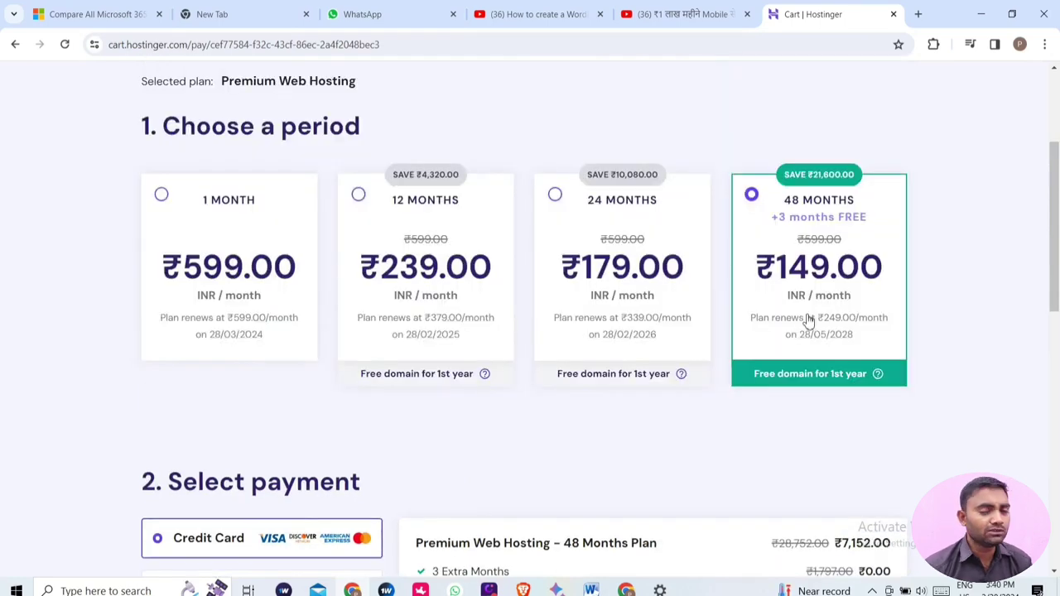
Fill in the customer's city, capitalised, in the billing details of the payment section
{"action": "scroll", "coordinate": [806, 320], "scroll_direction": "down", "scroll_amount": 5}
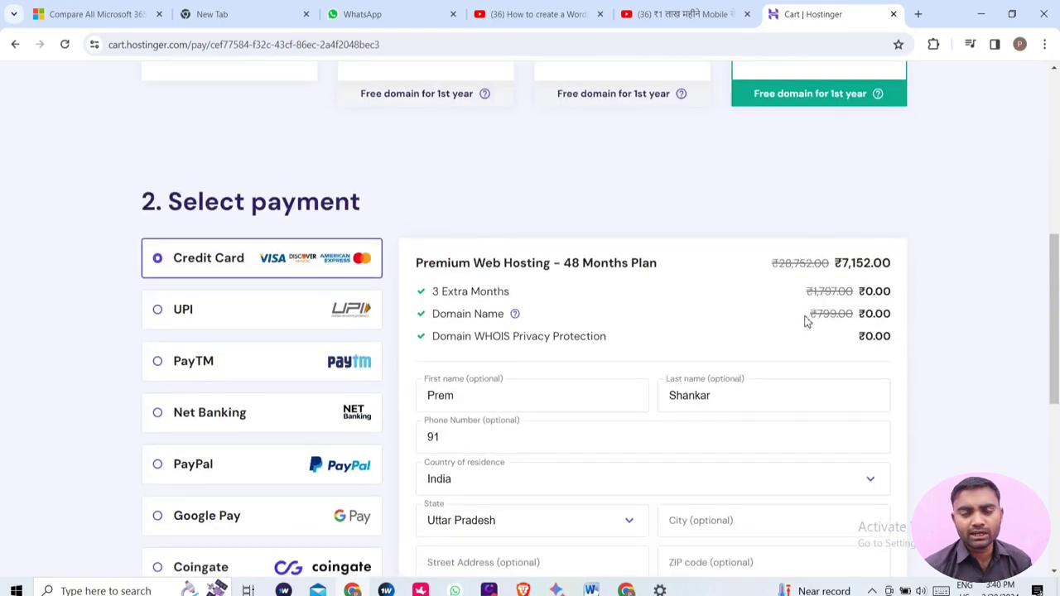
{"action": "scroll", "coordinate": [806, 321], "scroll_direction": "down", "scroll_amount": 2}
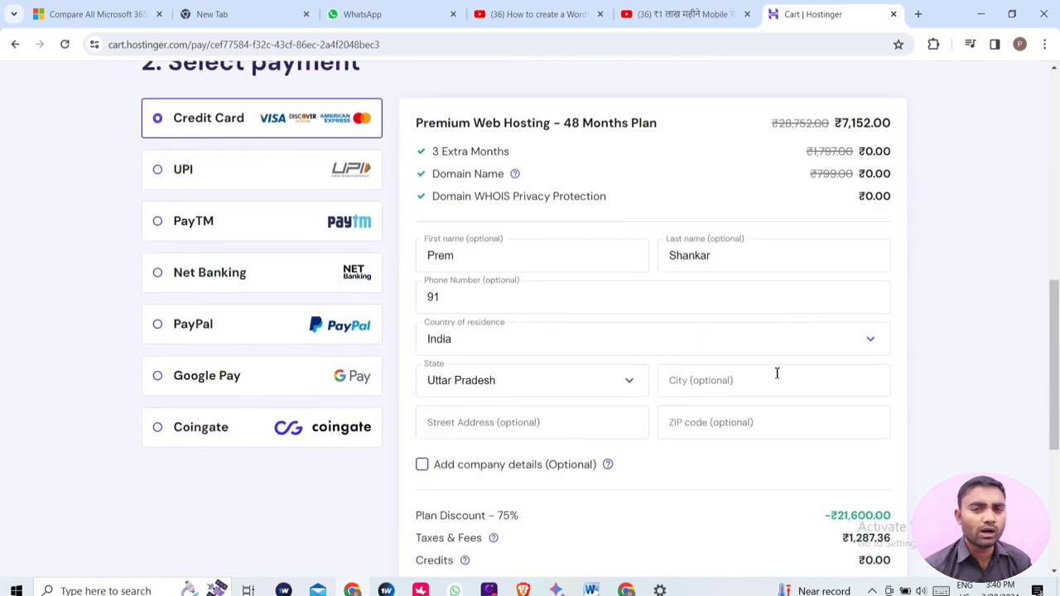
{"action": "left_click", "coordinate": [738, 382]}
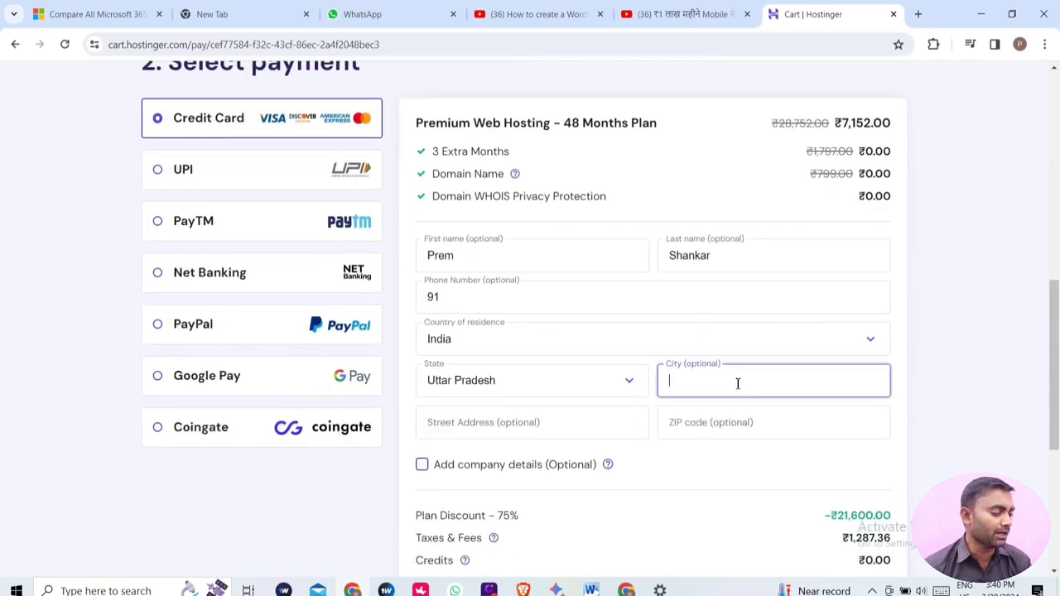
{"action": "type", "text": "ba"}
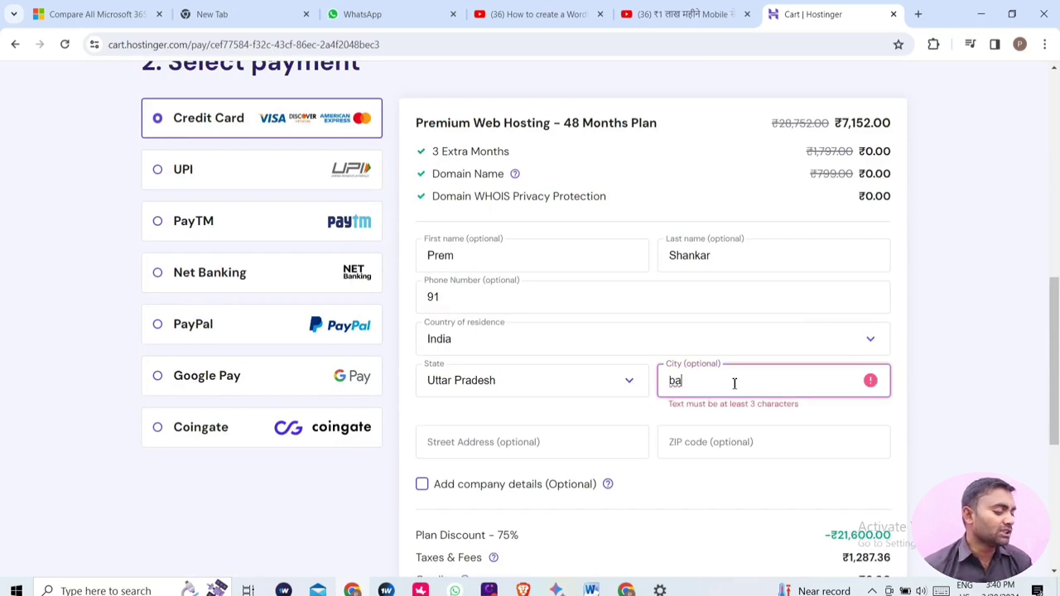
{"action": "type", "text": "r"}
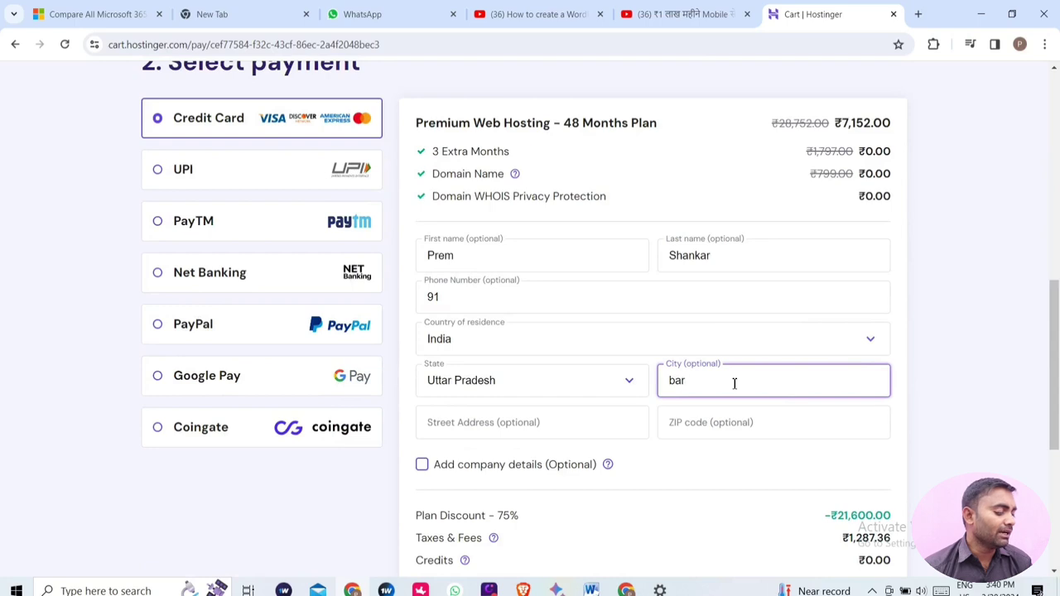
{"action": "key", "text": "BackSpace"}
{"action": "key", "text": "BackSpace"}
{"action": "key", "text": "BackSpace"}
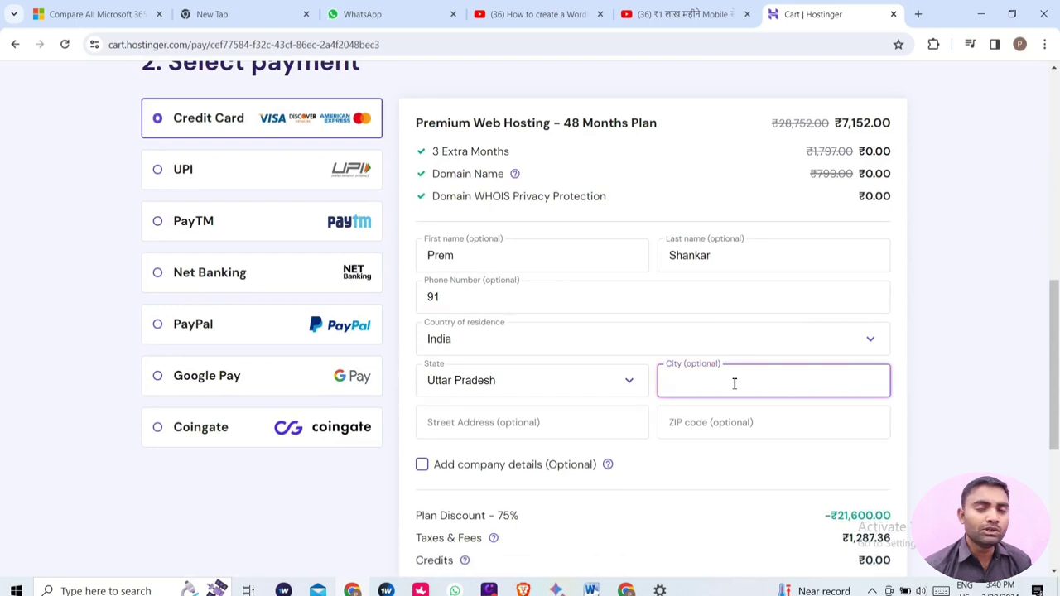
{"action": "type", "text": "B"}
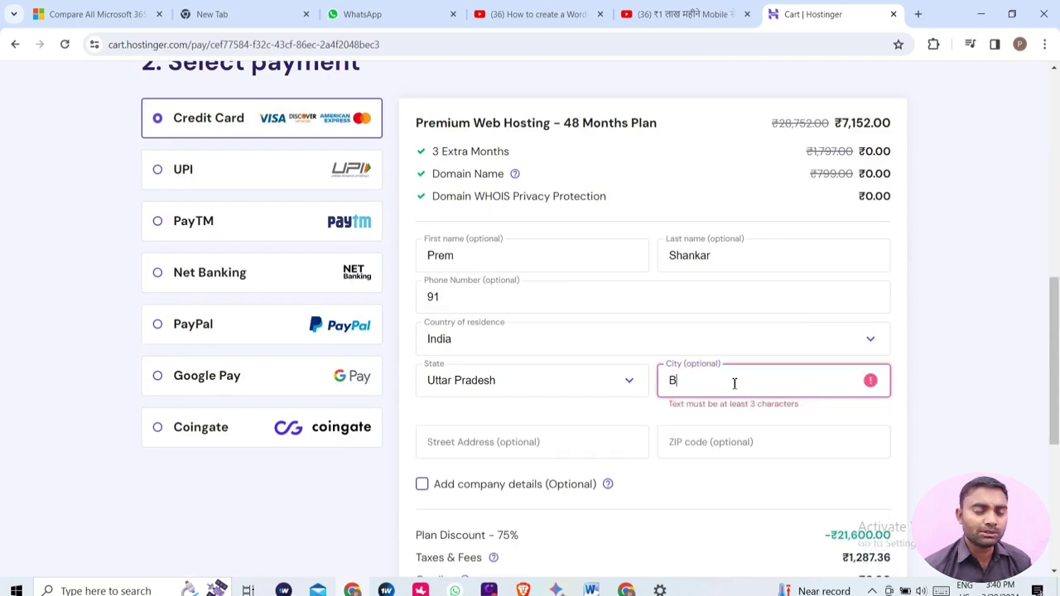
{"action": "type", "text": "arei"}
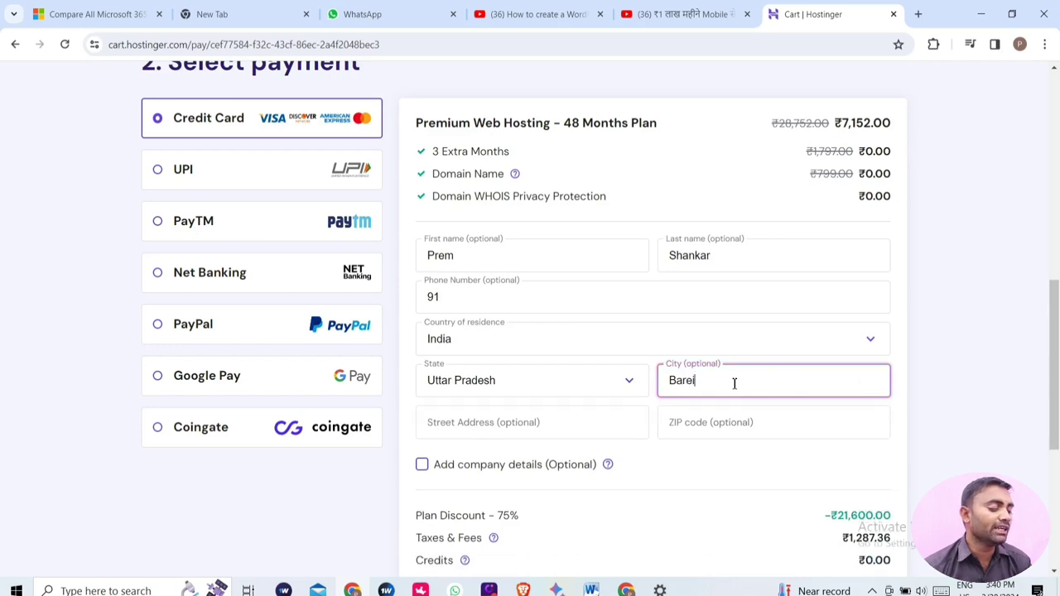
{"action": "type", "text": "ll"}
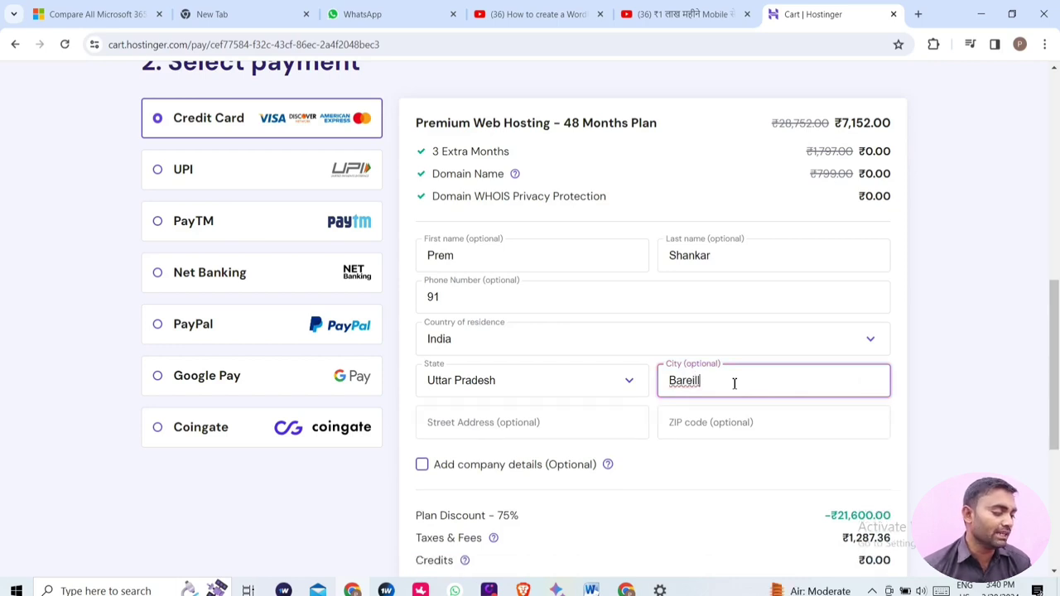
{"action": "type", "text": "y"}
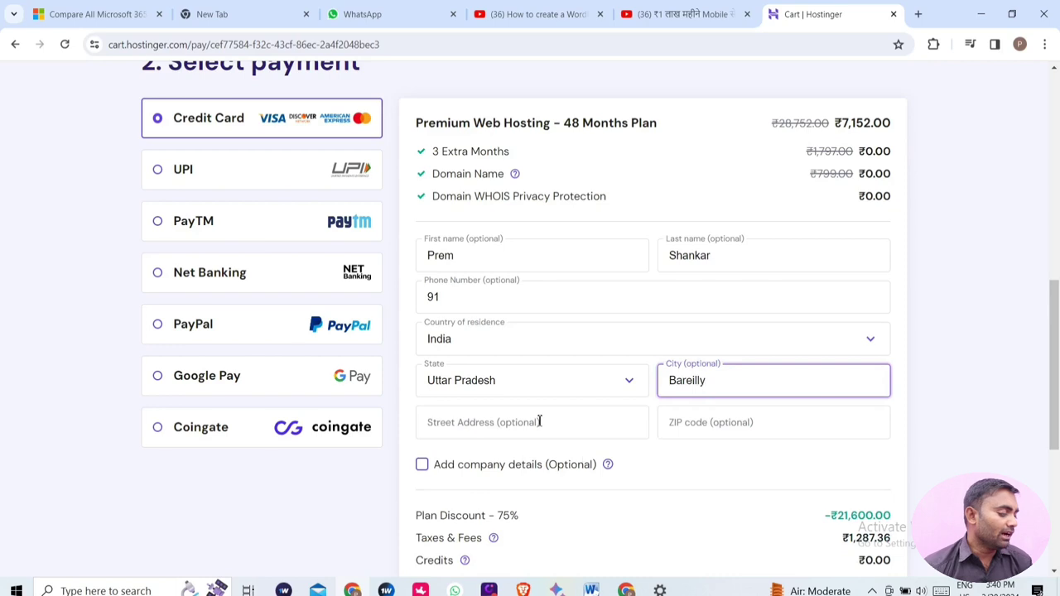
Fill in the customer's ZIP code in the billing details
{"action": "left_click", "coordinate": [723, 423]}
{"action": "type", "text": "2"}
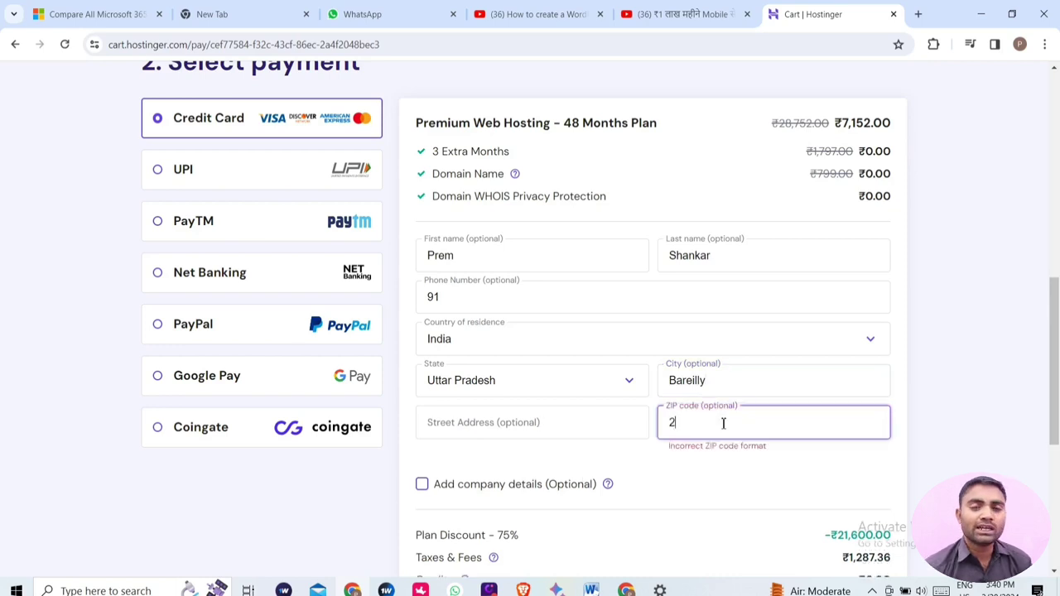
{"action": "type", "text": "43505"}
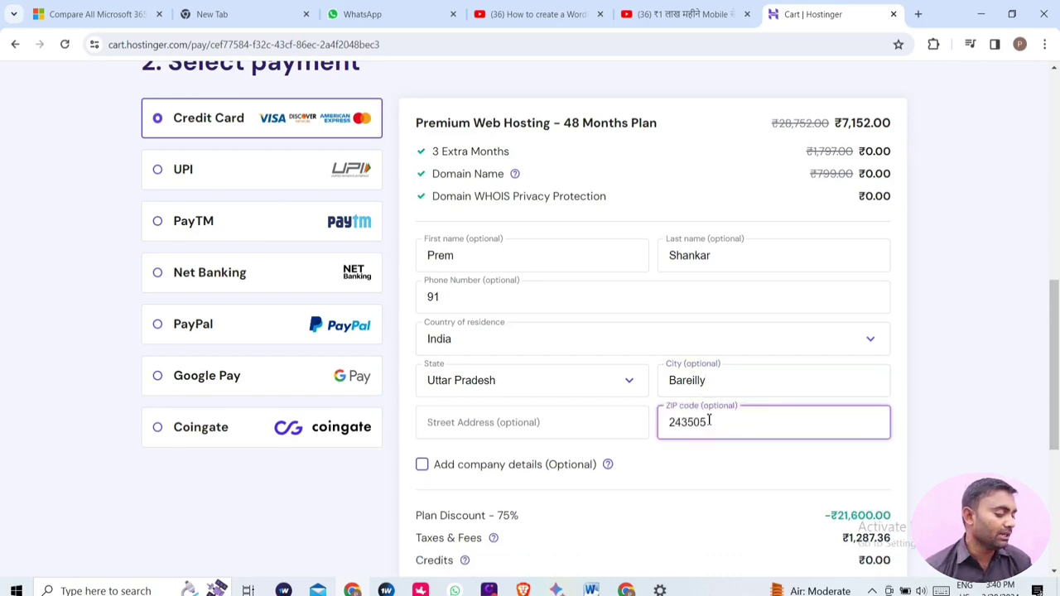
Reveal the coupon entry below the order total, enter the coupon code and apply it to the order
{"action": "scroll", "coordinate": [701, 393], "scroll_direction": "down", "scroll_amount": 3}
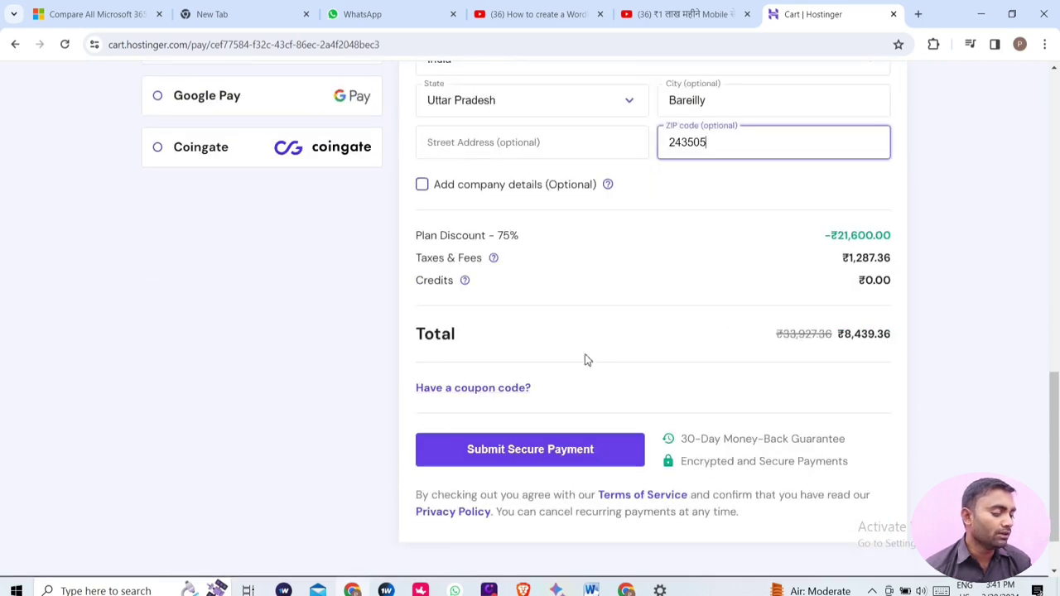
{"action": "left_click", "coordinate": [480, 392]}
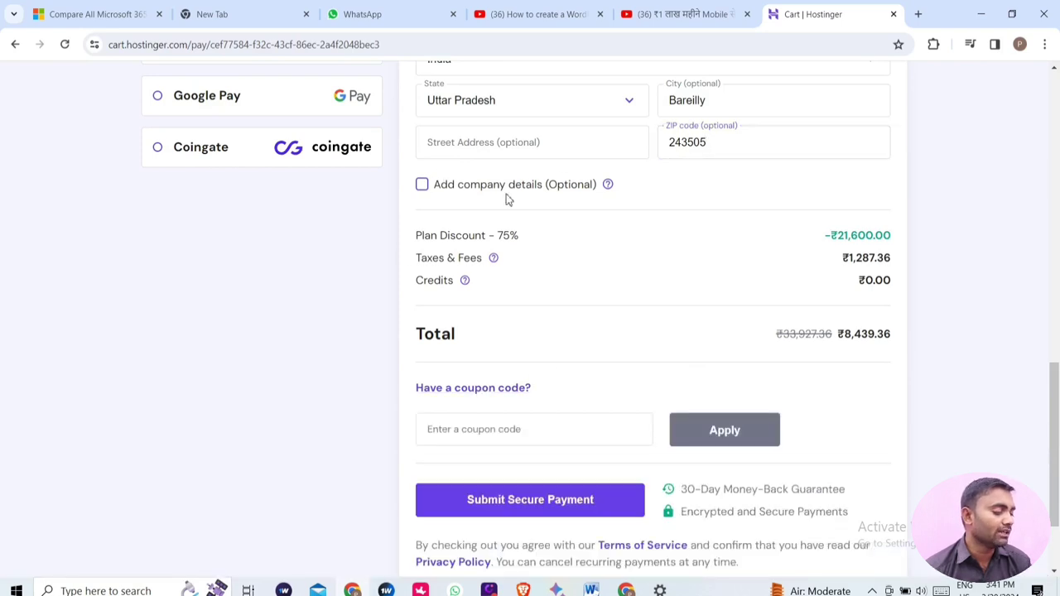
{"action": "left_click", "coordinate": [552, 143]}
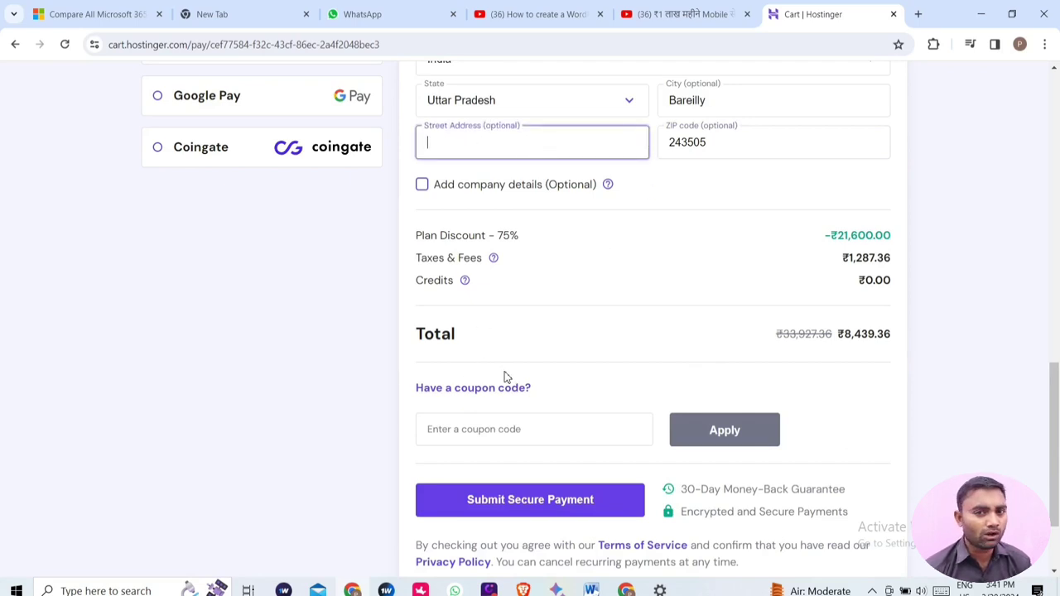
{"action": "scroll", "coordinate": [504, 373], "scroll_direction": "down", "scroll_amount": 1}
{"action": "left_click", "coordinate": [448, 351]}
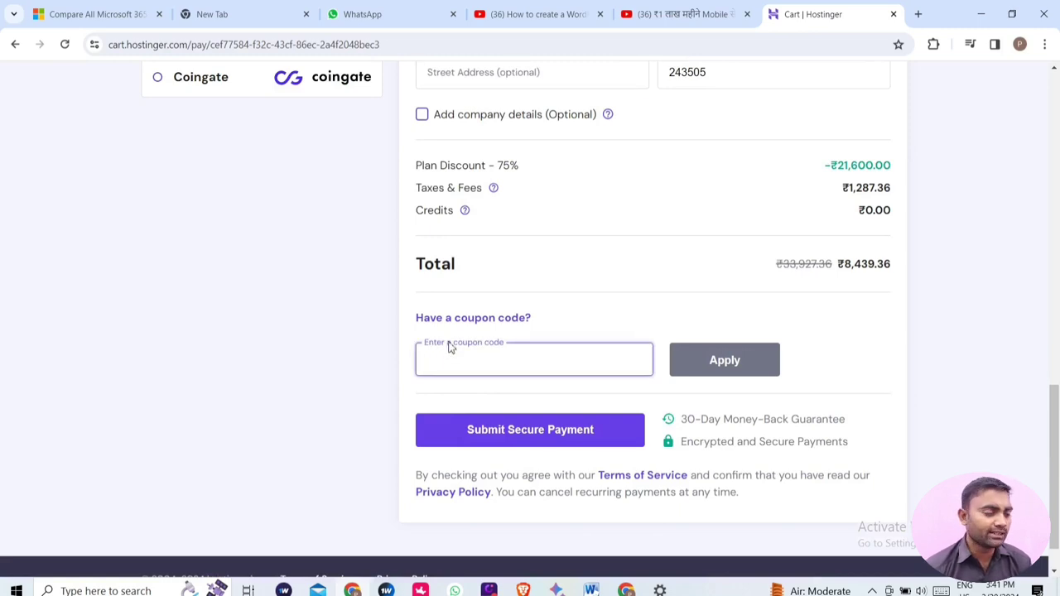
{"action": "type", "text": "SATISHK"}
{"action": "left_click", "coordinate": [724, 363]}
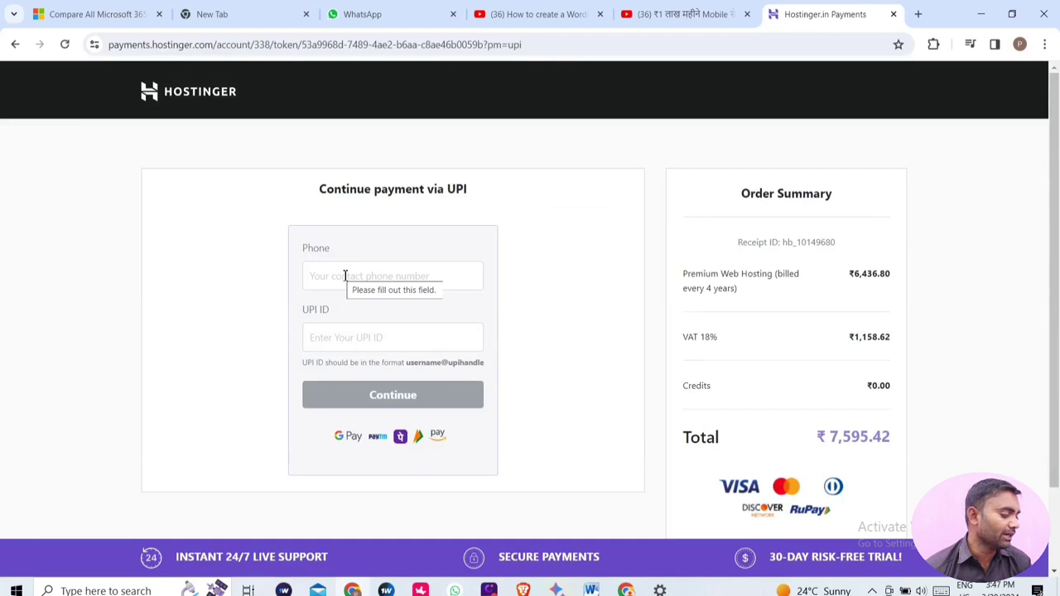
Fill in the contact phone number and UPI ID for the UPI payment and submit these details
{"action": "left_click", "coordinate": [346, 275]}
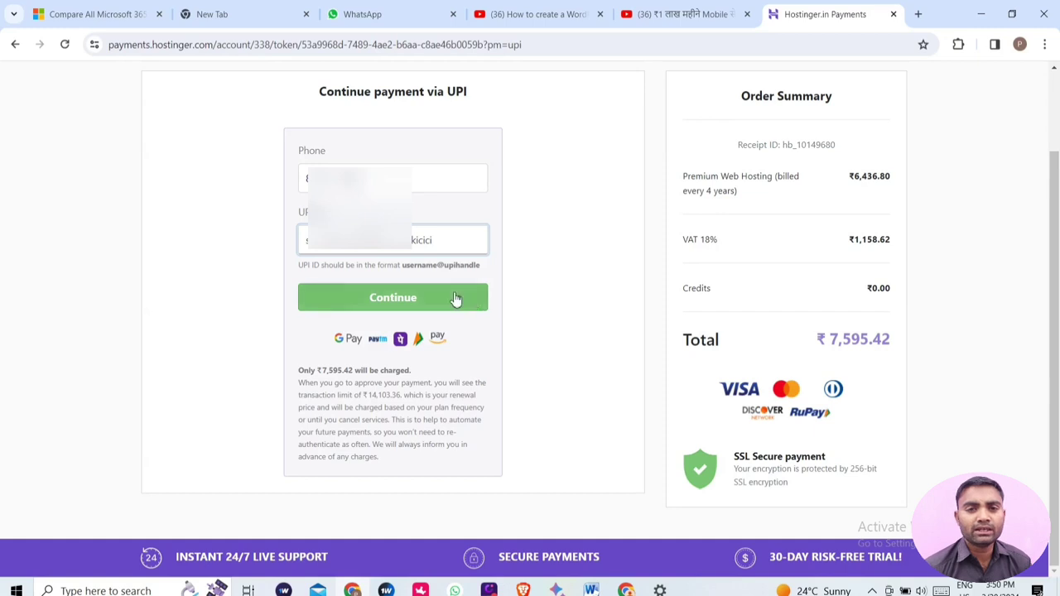
{"action": "left_click", "coordinate": [381, 307]}
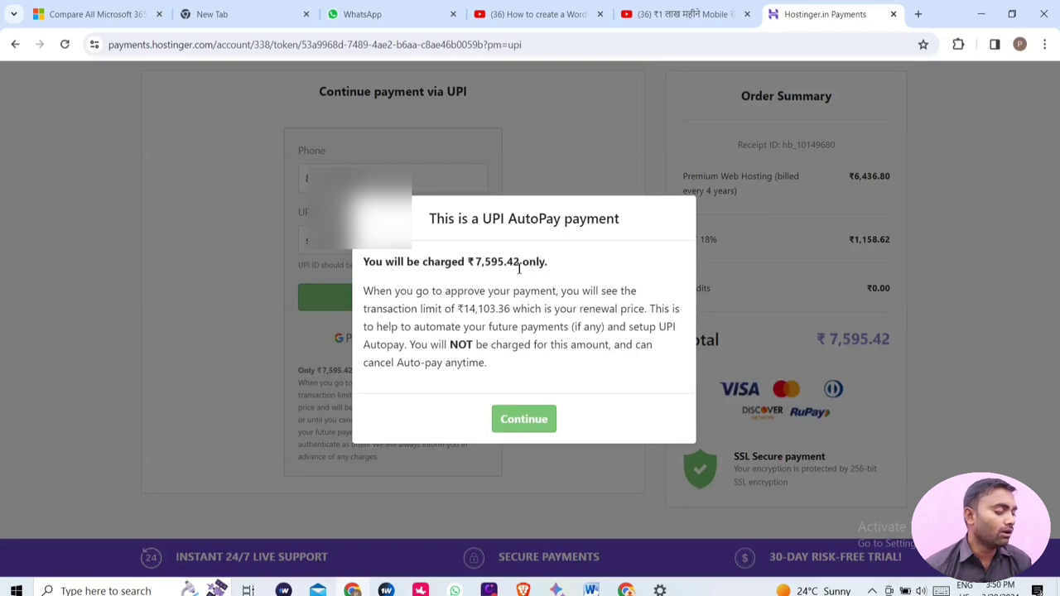
Accept the UPI AutoPay notice and proceed with the hosting payment
{"action": "left_click", "coordinate": [524, 421]}
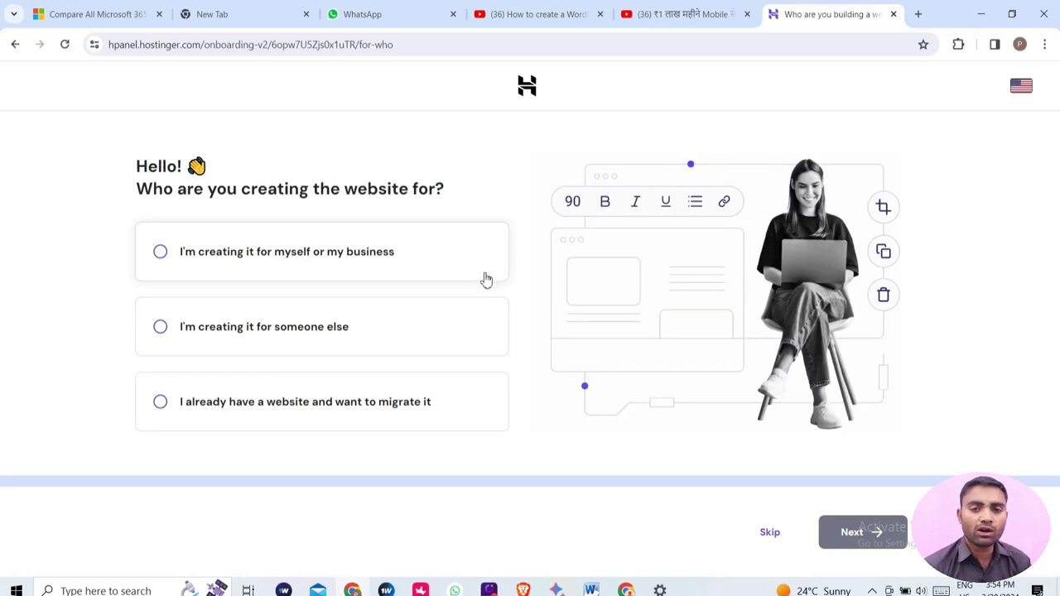
Skip the question about who the website is for and submit the WordPress administrator login details with English as admin language
{"action": "left_click", "coordinate": [773, 534]}
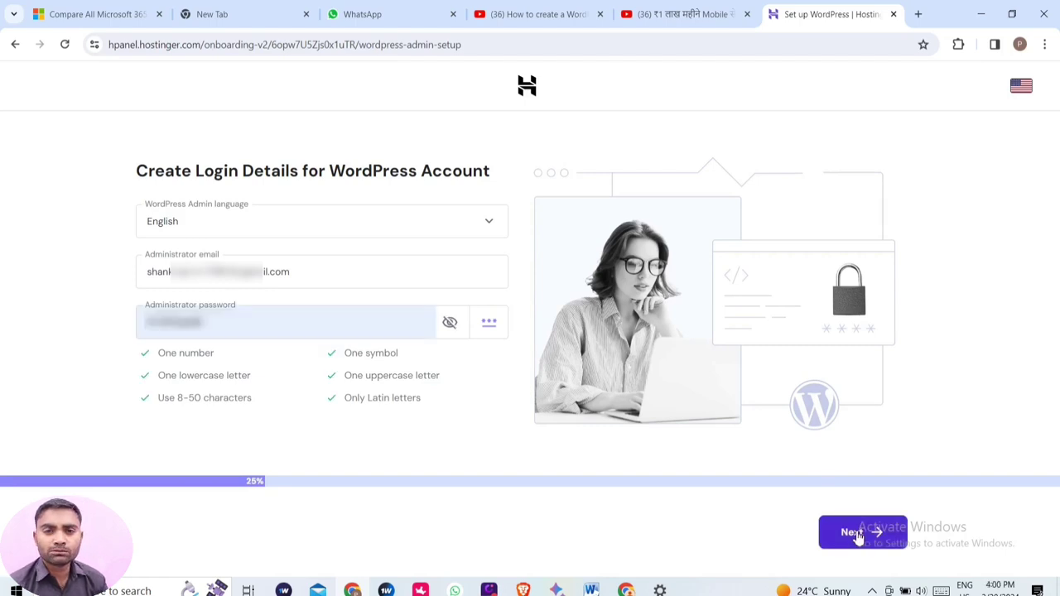
{"action": "left_click", "coordinate": [859, 533]}
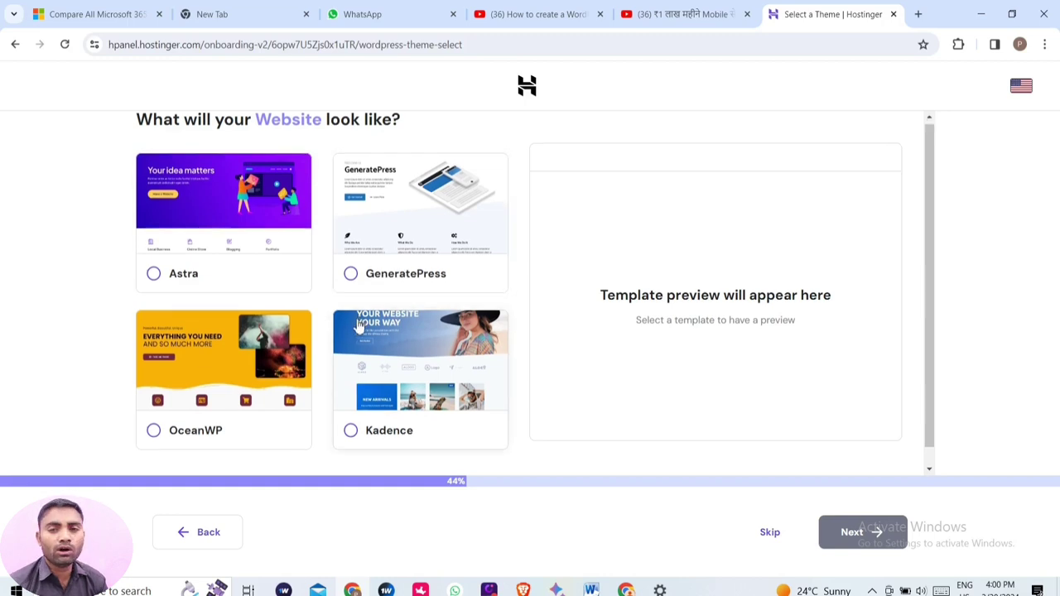
Choose the GeneratePress theme for the website and continue to the plugin setup
{"action": "scroll", "coordinate": [357, 333], "scroll_direction": "down", "scroll_amount": 1}
{"action": "scroll", "coordinate": [357, 332], "scroll_direction": "up", "scroll_amount": 1}
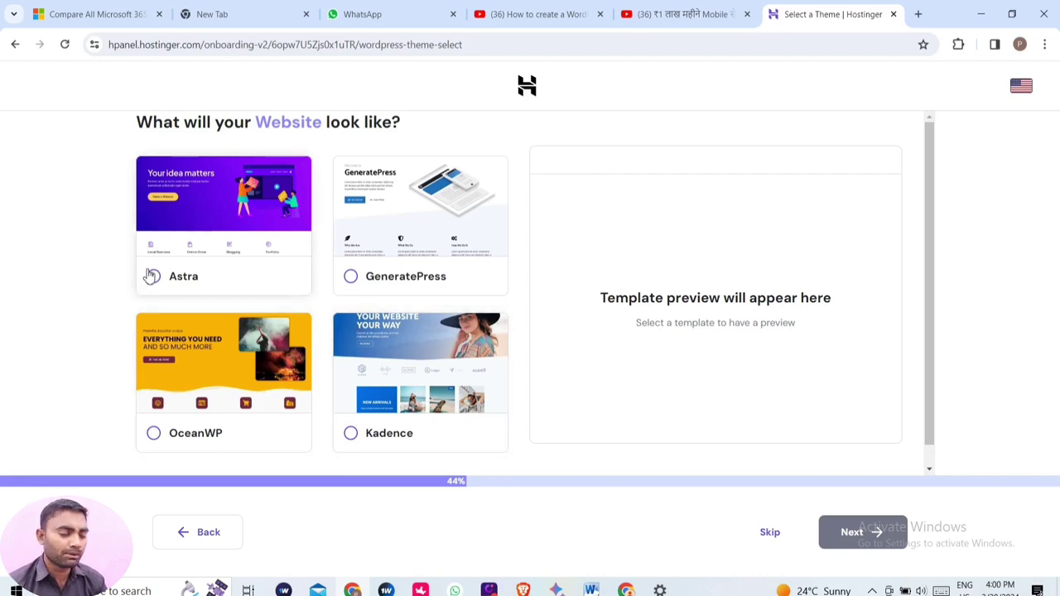
{"action": "left_click", "coordinate": [351, 278]}
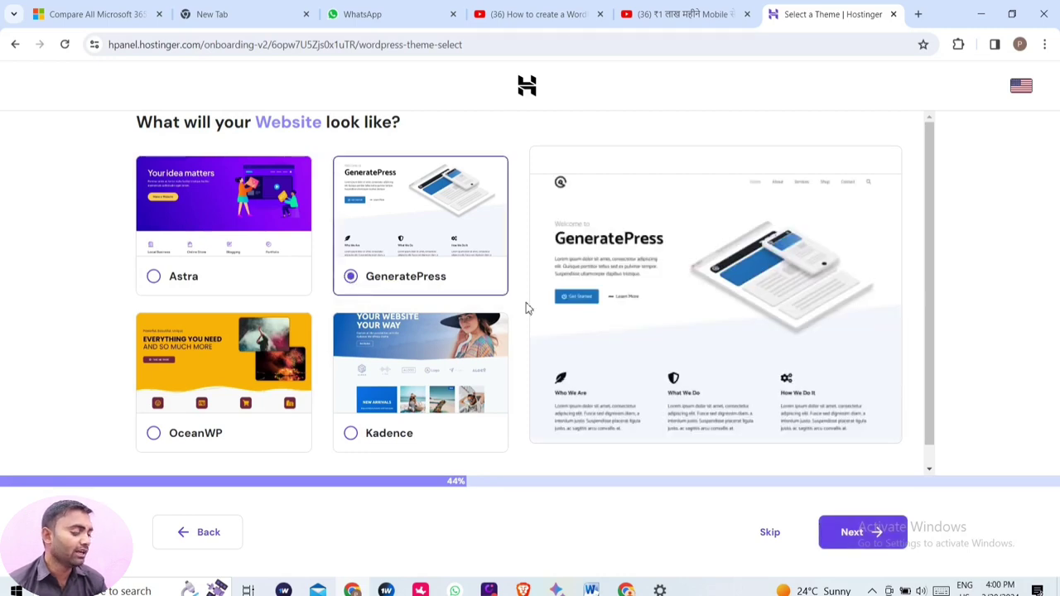
{"action": "left_click", "coordinate": [856, 536]}
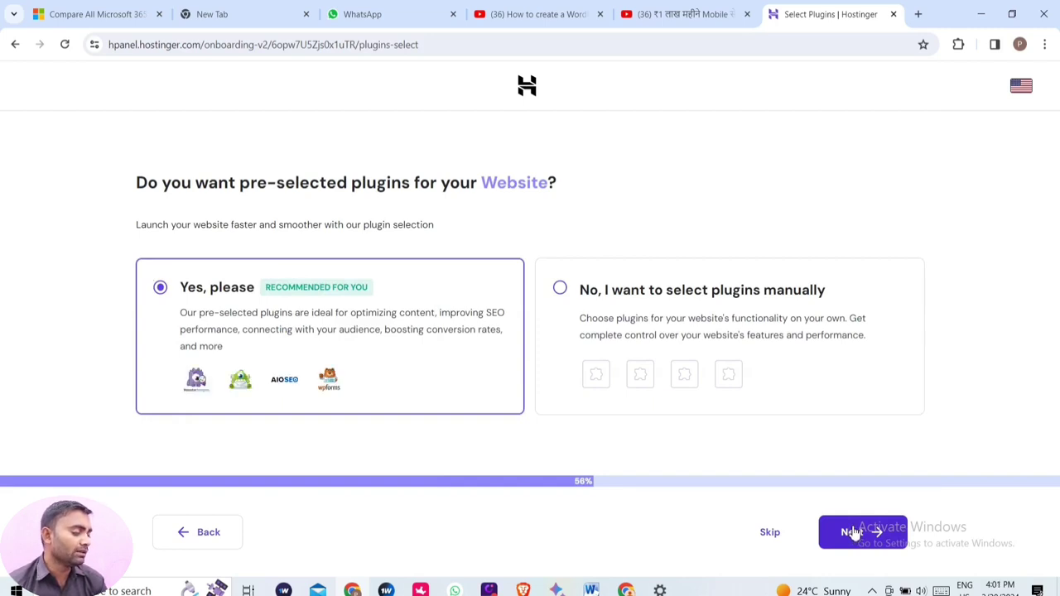
Opt for manual plugin selection and choose only Google Site Kit, deselecting MonsterInsights, OptinMonster, All in One SEO and WPForms
{"action": "left_click", "coordinate": [560, 291]}
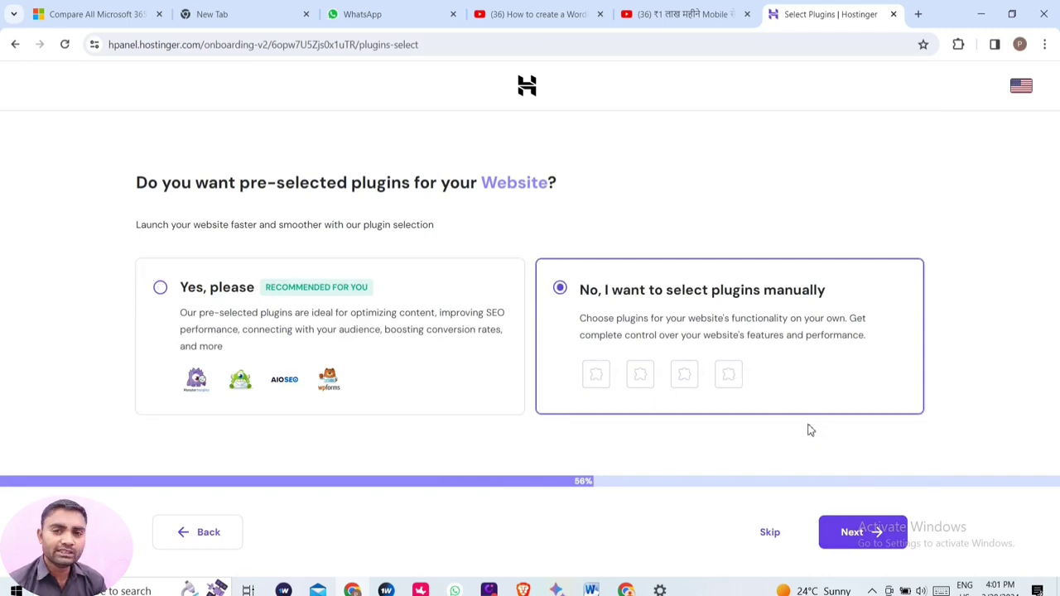
{"action": "left_click", "coordinate": [851, 531]}
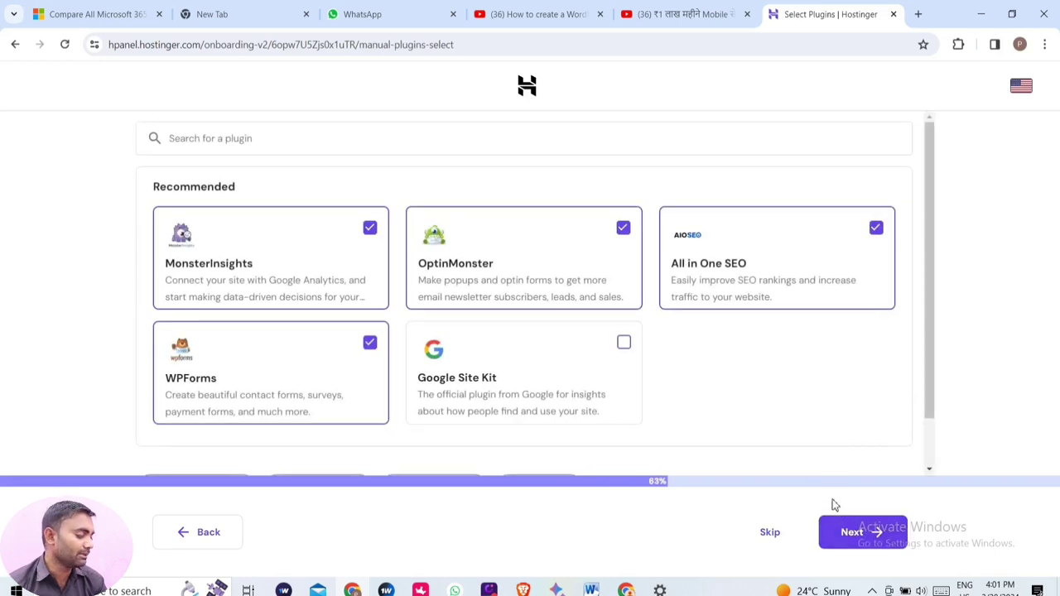
{"action": "left_click", "coordinate": [370, 229]}
{"action": "left_click", "coordinate": [628, 230]}
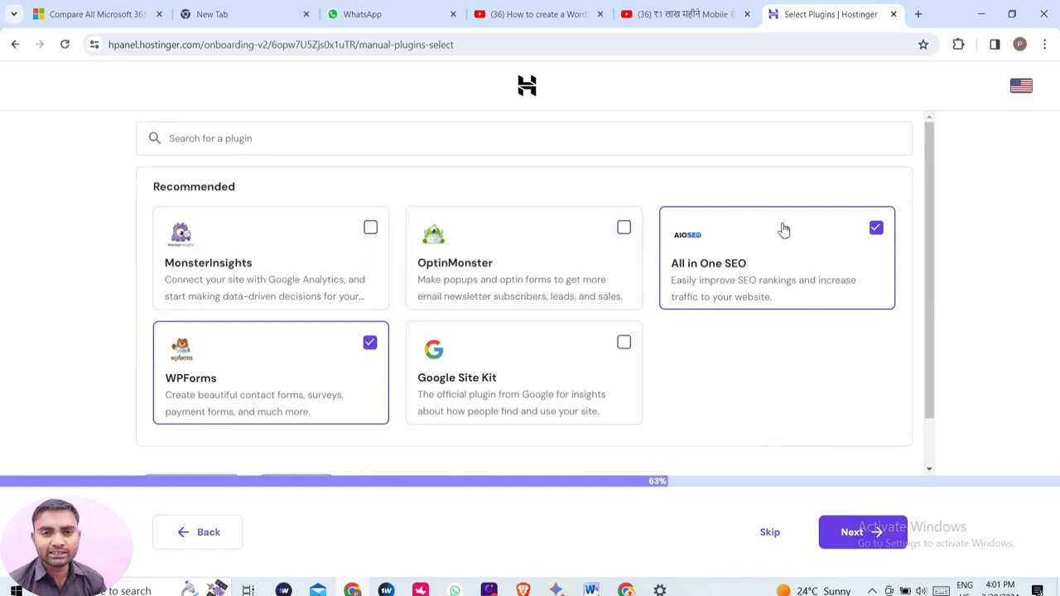
{"action": "left_click", "coordinate": [883, 230]}
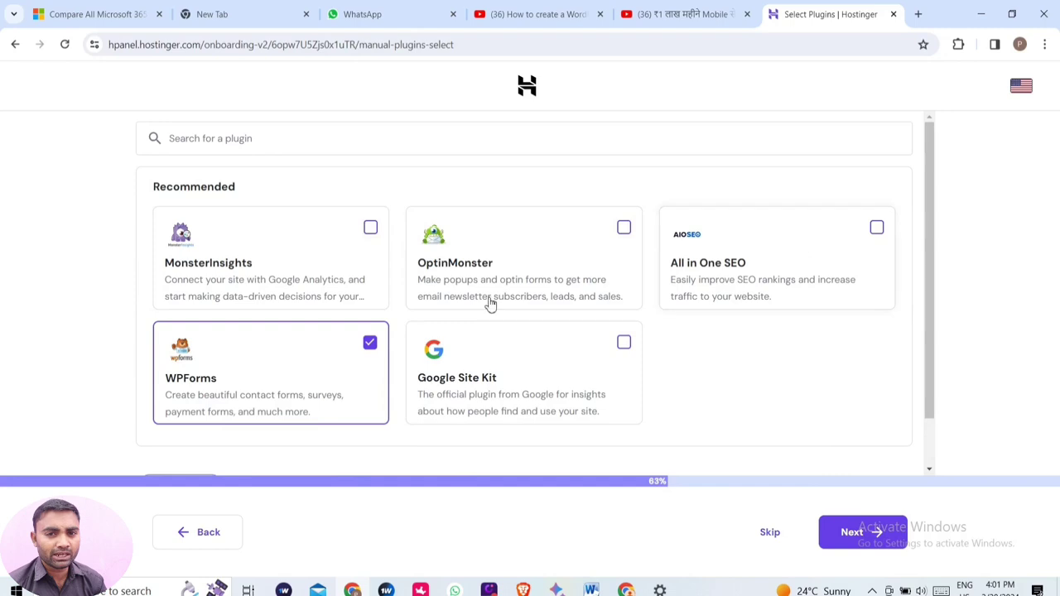
{"action": "left_click", "coordinate": [371, 344]}
{"action": "left_click", "coordinate": [624, 360]}
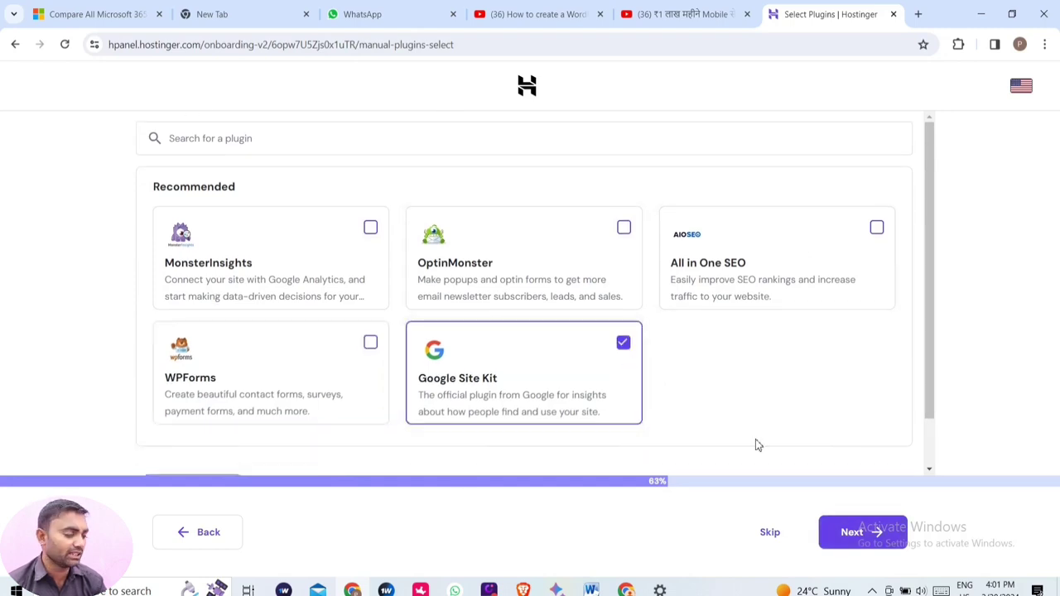
{"action": "left_click", "coordinate": [850, 535]}
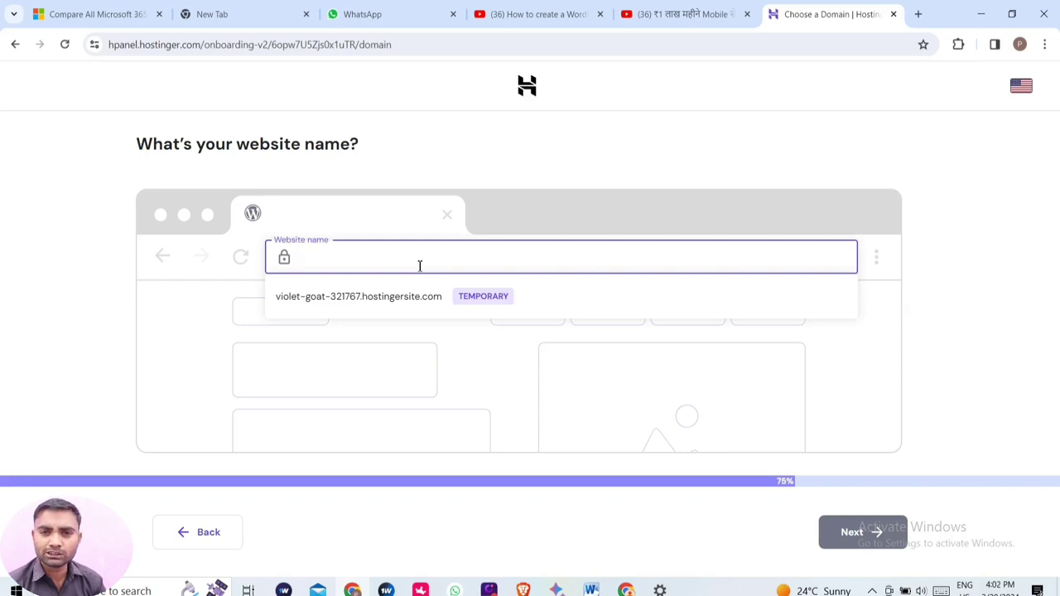
Enter shankarblog.com as the website name, pick the matching domain offered free for the first year and continue
{"action": "type", "text": "shan"}
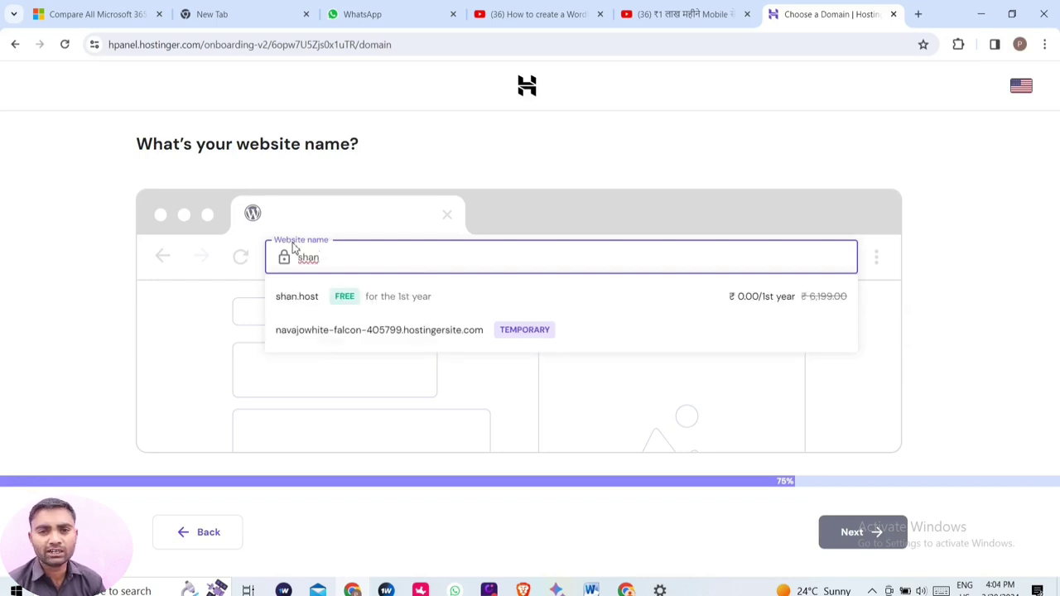
{"action": "type", "text": "karblog.com"}
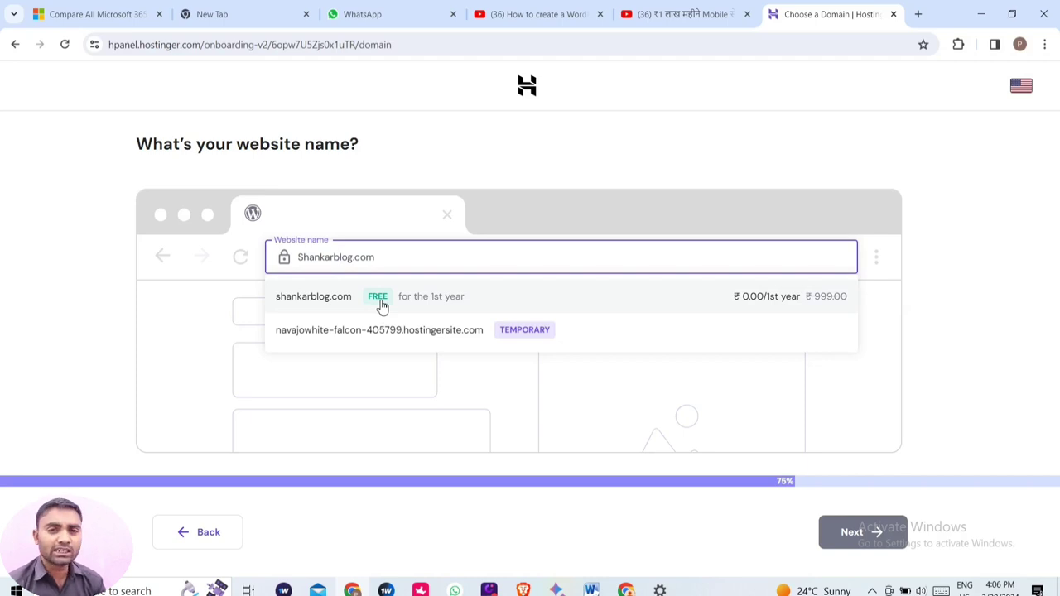
{"action": "left_click", "coordinate": [774, 304]}
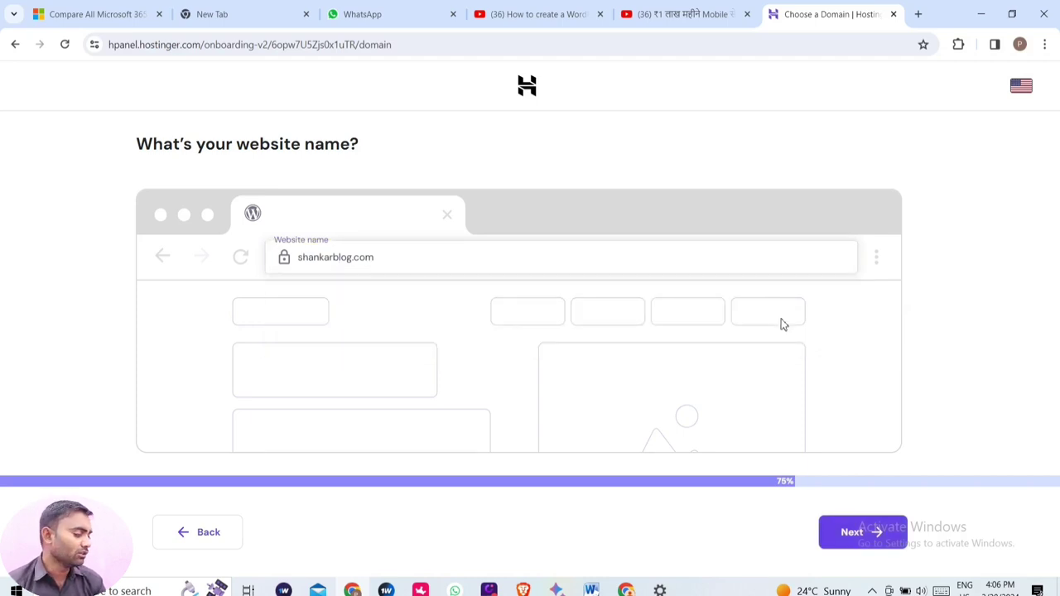
{"action": "left_click", "coordinate": [854, 537]}
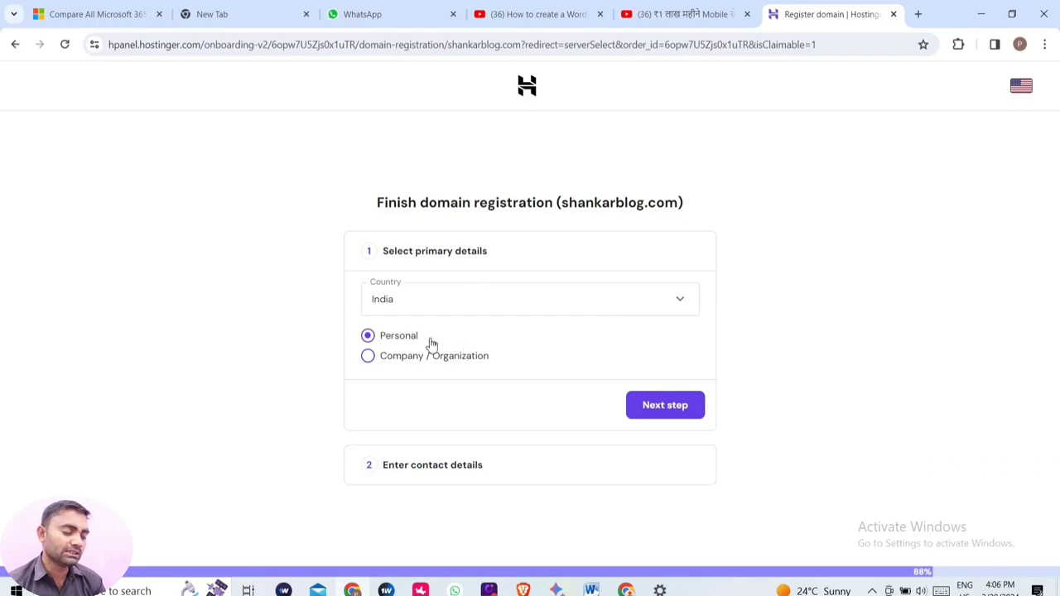
Confirm India and Personal as the primary domain registration details and find the customer's state for the contact details
{"action": "left_click", "coordinate": [673, 405]}
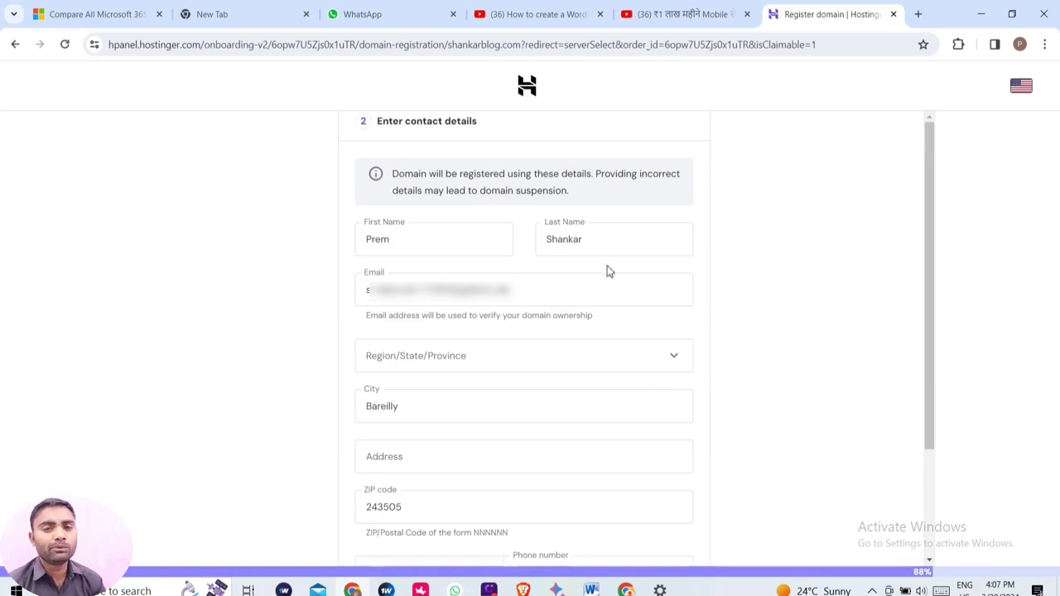
{"action": "left_click", "coordinate": [671, 356]}
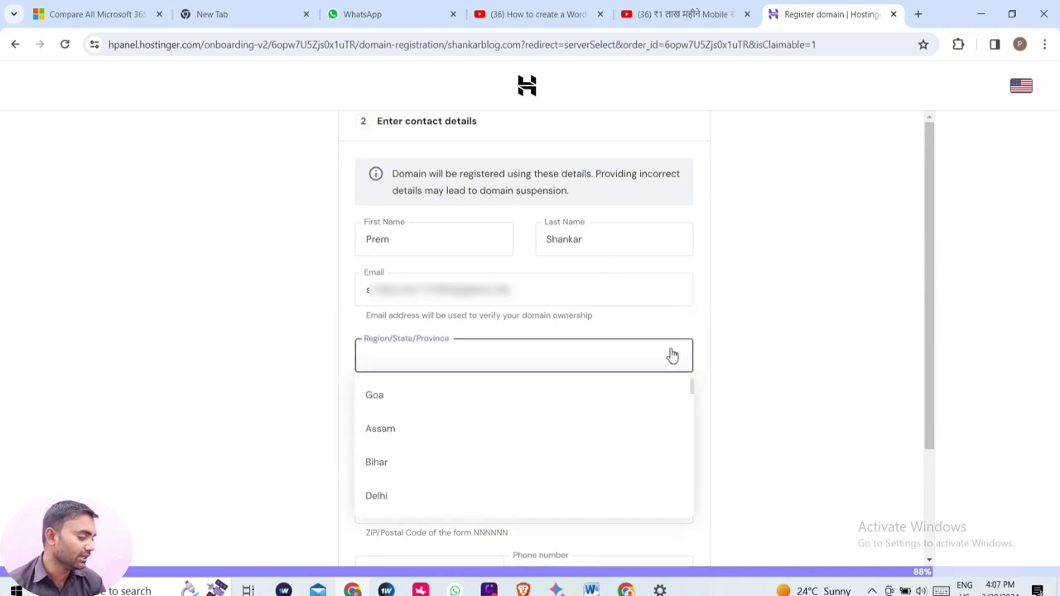
{"action": "scroll", "coordinate": [487, 461], "scroll_direction": "down", "scroll_amount": 10}
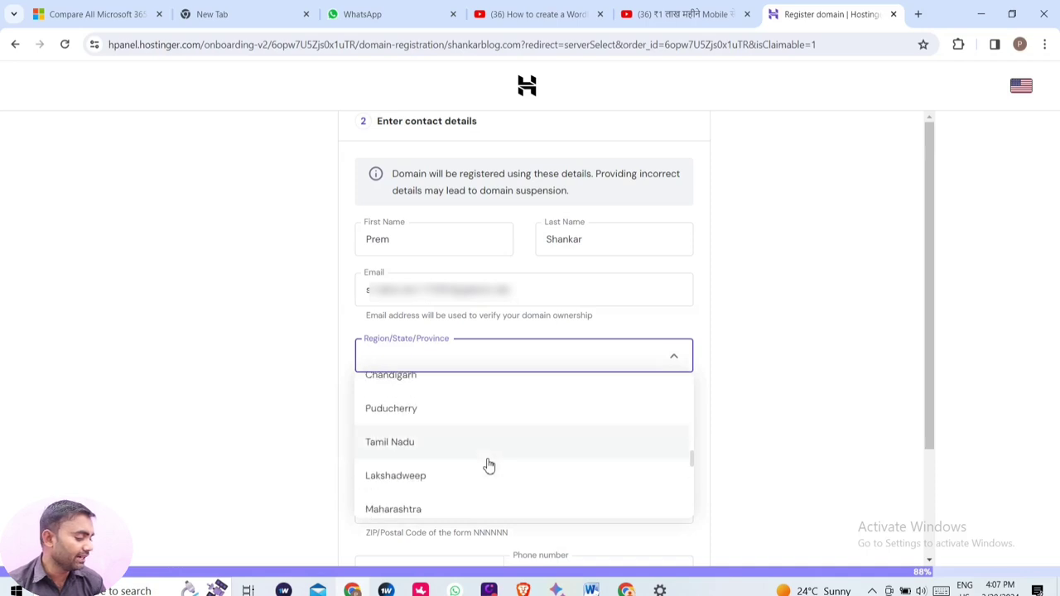
{"action": "scroll", "coordinate": [489, 466], "scroll_direction": "down", "scroll_amount": 5}
{"action": "scroll", "coordinate": [489, 466], "scroll_direction": "up", "scroll_amount": 2}
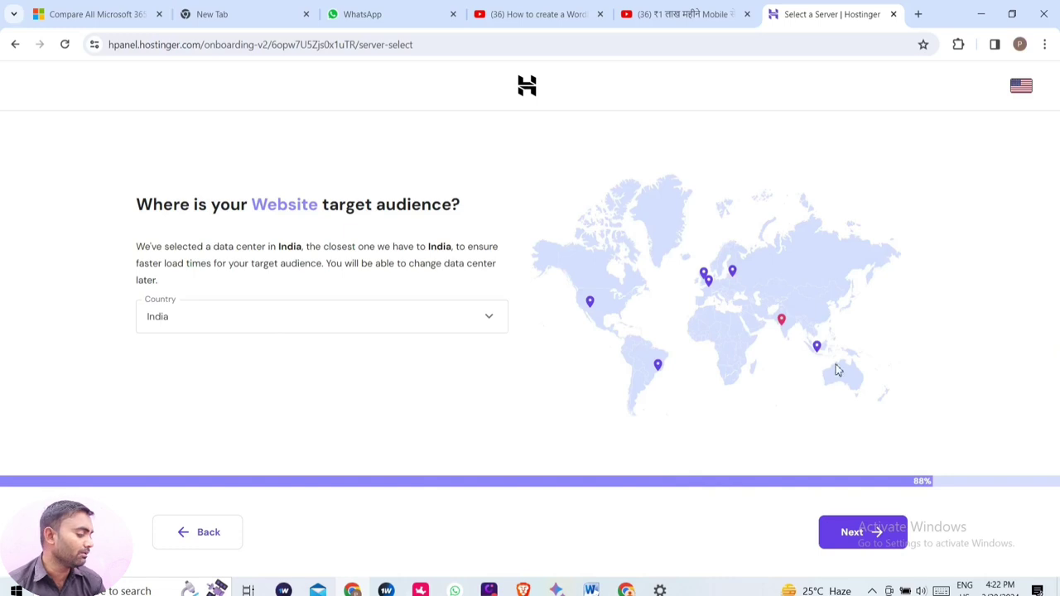
Accept India as the target audience's country, finish the website setup and open the WordPress admin panel of shankarblog.com
{"action": "left_click", "coordinate": [860, 542]}
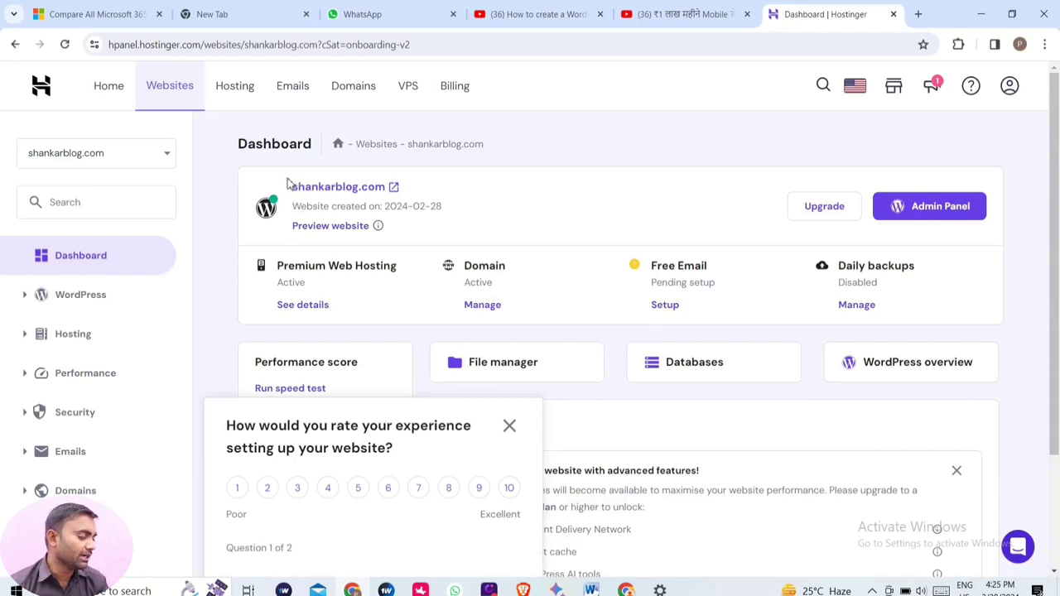
{"action": "left_click_drag", "start_coordinate": [287, 183], "coordinate": [577, 215]}
{"action": "left_click", "coordinate": [441, 220]}
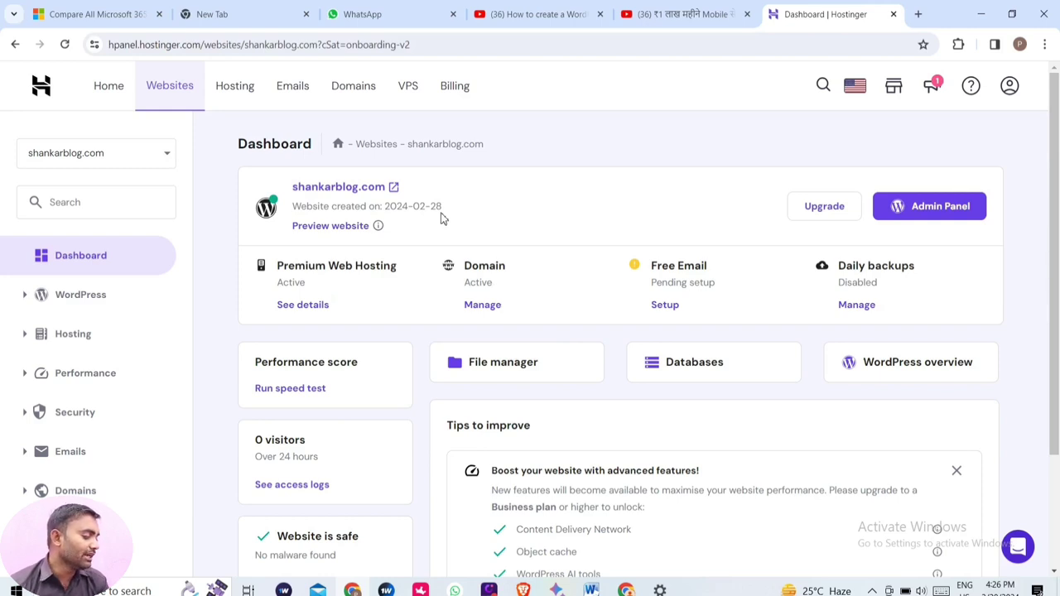
{"action": "left_click", "coordinate": [939, 208]}
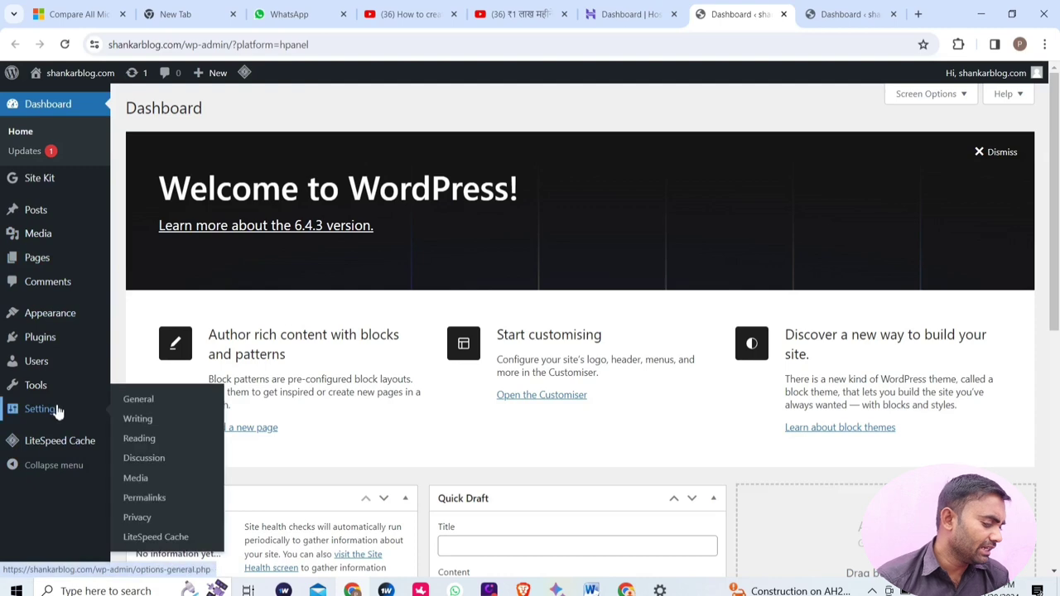
Set the site's permalink structure to Post name
{"action": "left_click", "coordinate": [165, 500]}
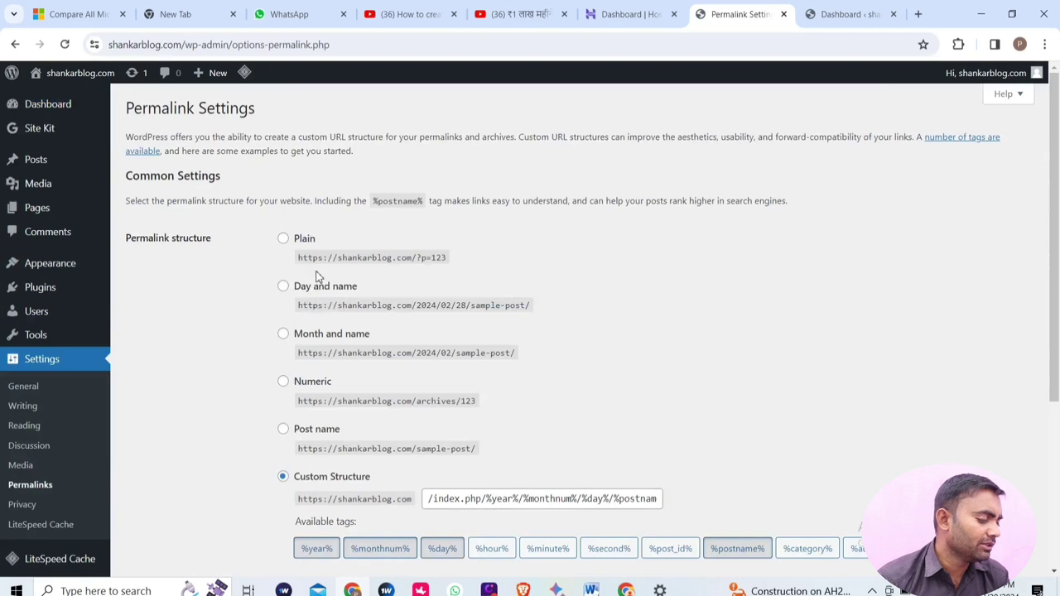
{"action": "left_click", "coordinate": [283, 429]}
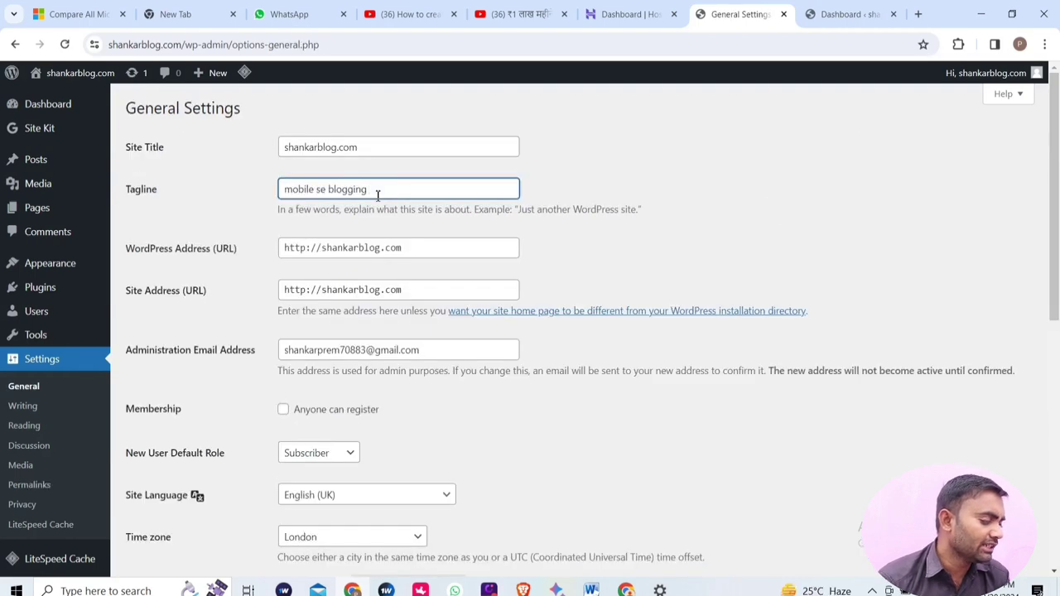
In the general settings, set the date format to d/m/Y and the time format to a custom value of 5:12
{"action": "scroll", "coordinate": [606, 393], "scroll_direction": "down", "scroll_amount": 3}
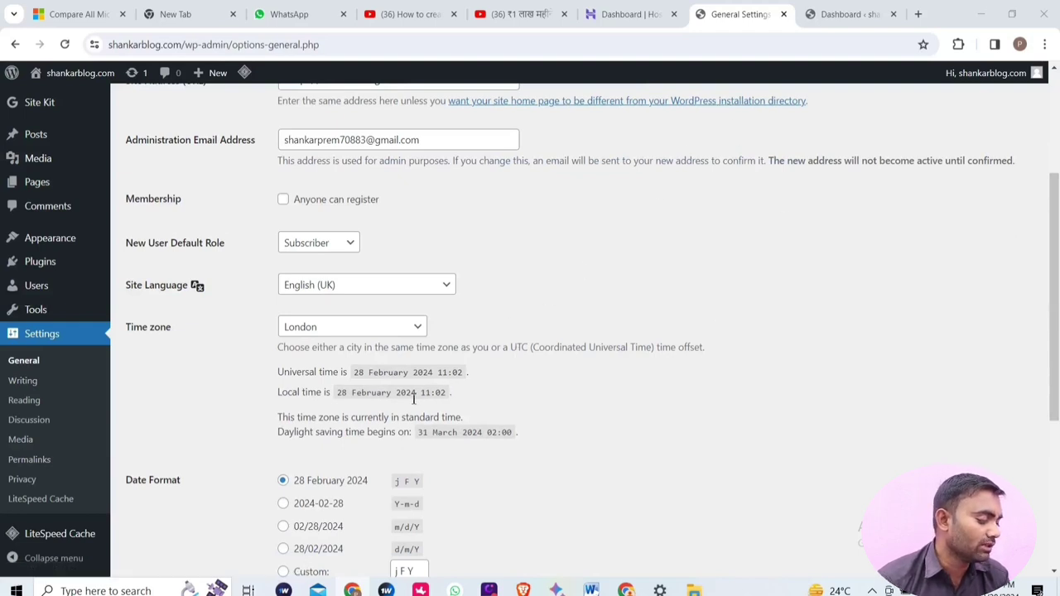
{"action": "scroll", "coordinate": [307, 464], "scroll_direction": "down", "scroll_amount": 1}
{"action": "left_click", "coordinate": [303, 478]}
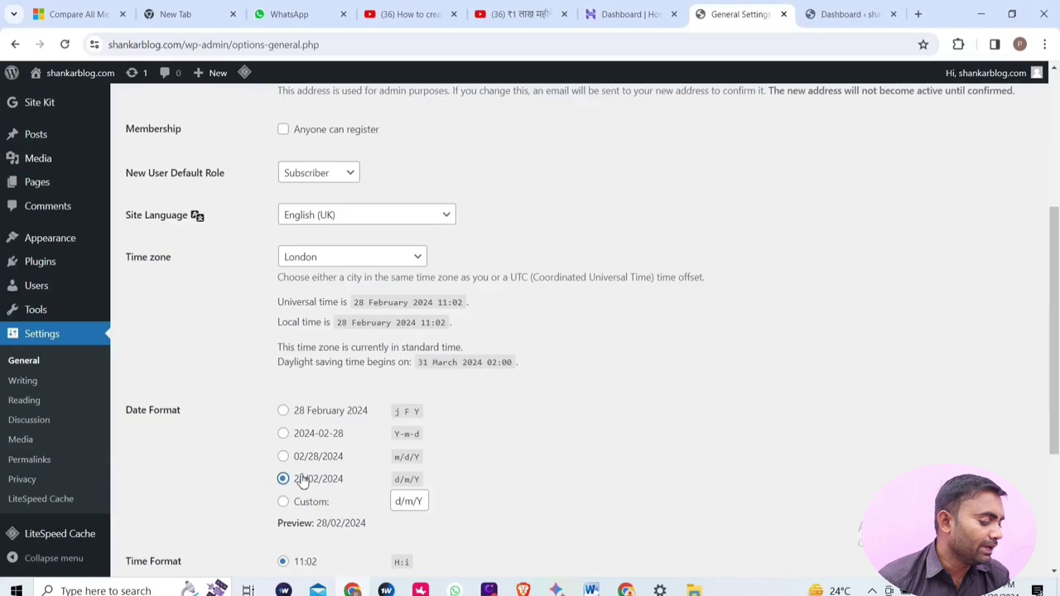
{"action": "scroll", "coordinate": [333, 479], "scroll_direction": "down", "scroll_amount": 1}
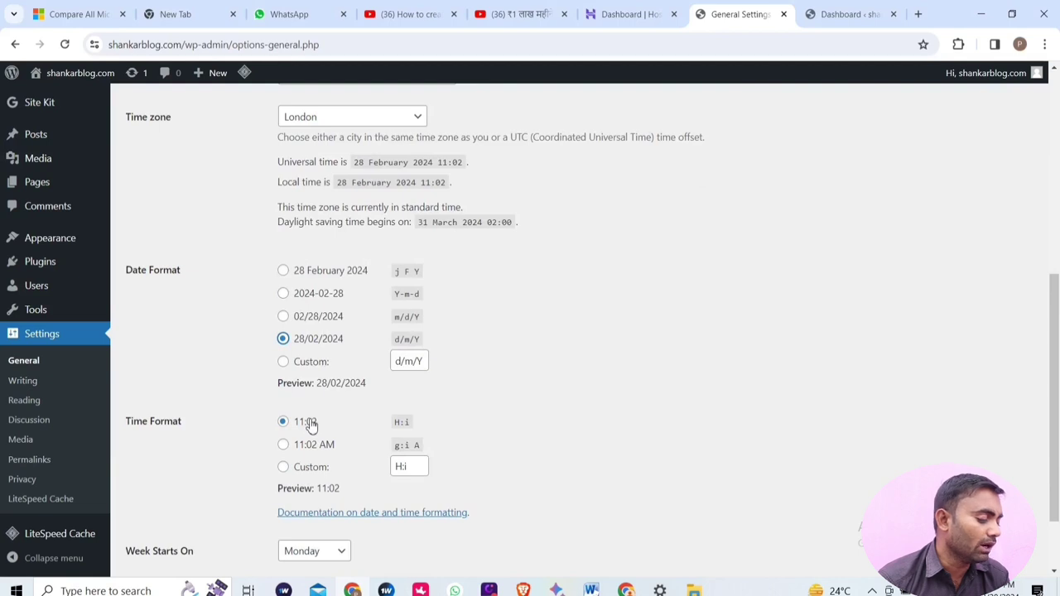
{"action": "left_click", "coordinate": [283, 468]}
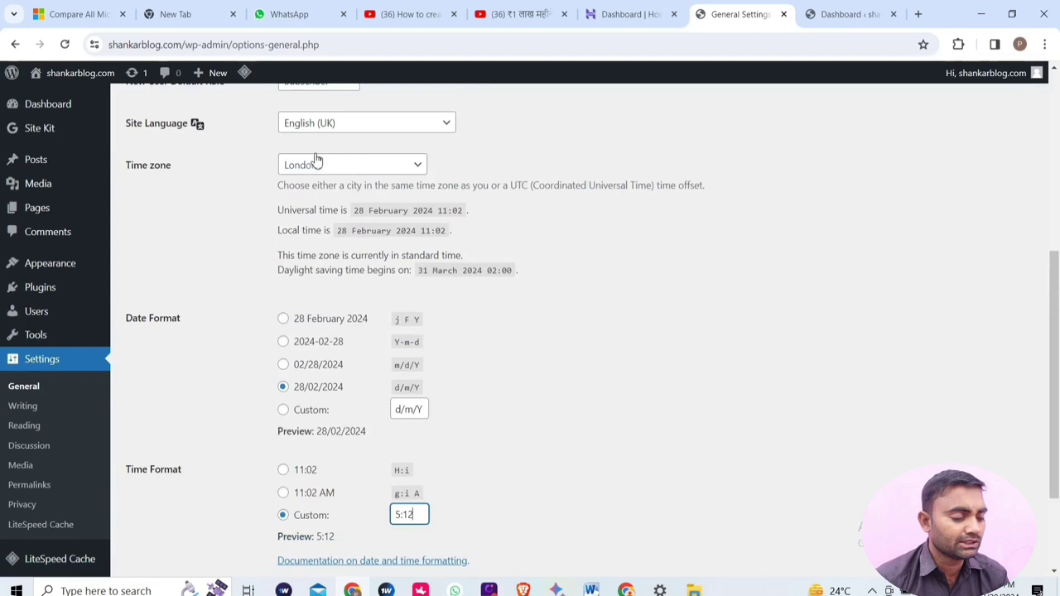
Set the site's time zone to Kolkata in the general settings
{"action": "left_click", "coordinate": [421, 168]}
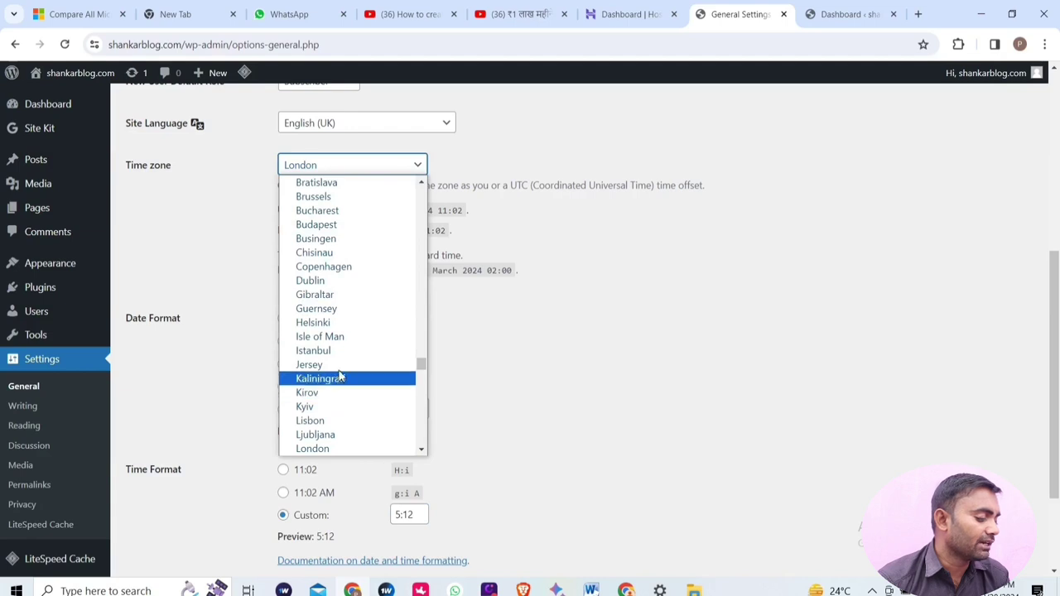
{"action": "scroll", "coordinate": [334, 340], "scroll_direction": "down", "scroll_amount": 4}
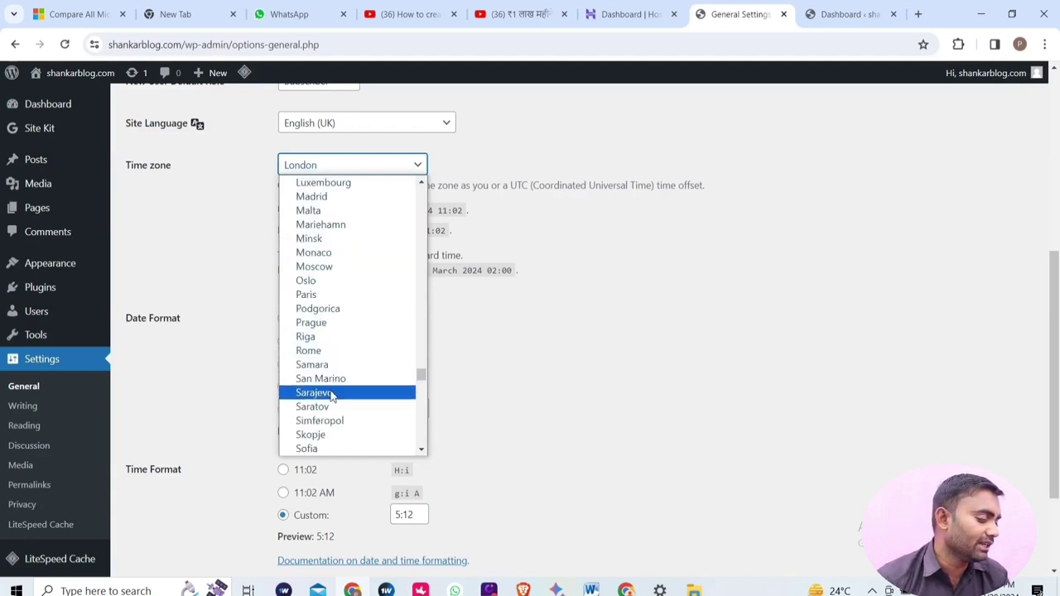
{"action": "scroll", "coordinate": [331, 396], "scroll_direction": "down", "scroll_amount": 5}
{"action": "scroll", "coordinate": [331, 398], "scroll_direction": "down", "scroll_amount": 3}
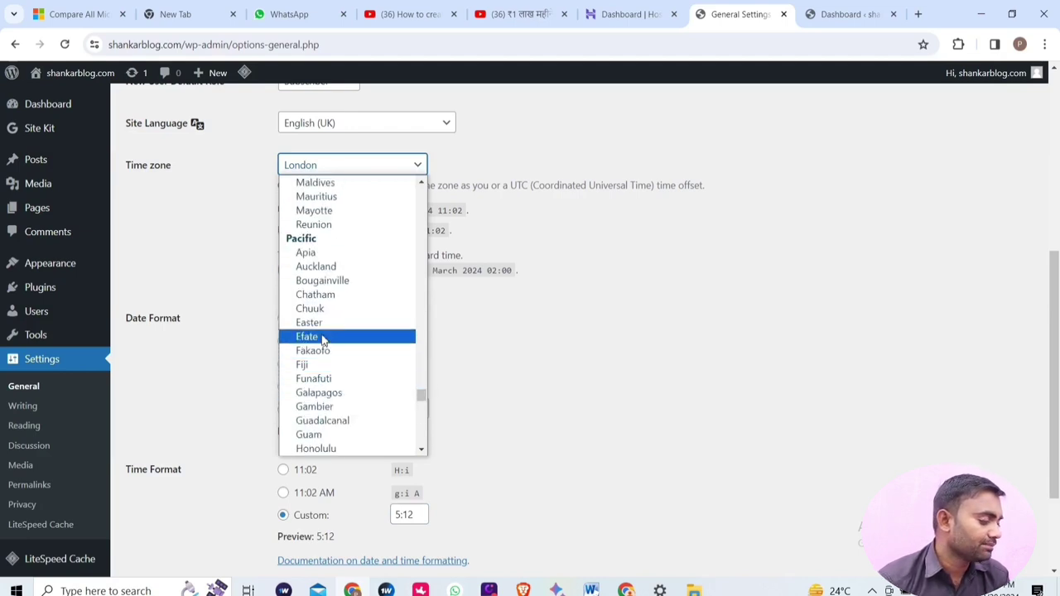
{"action": "scroll", "coordinate": [323, 406], "scroll_direction": "down", "scroll_amount": 1}
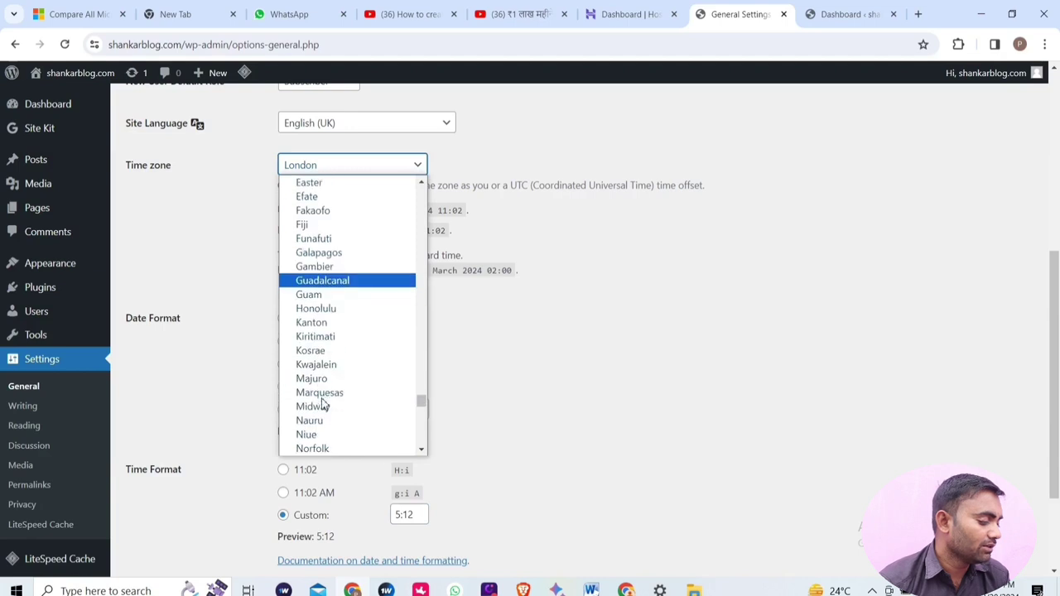
{"action": "scroll", "coordinate": [332, 423], "scroll_direction": "up", "scroll_amount": 20}
{"action": "left_click", "coordinate": [345, 437]}
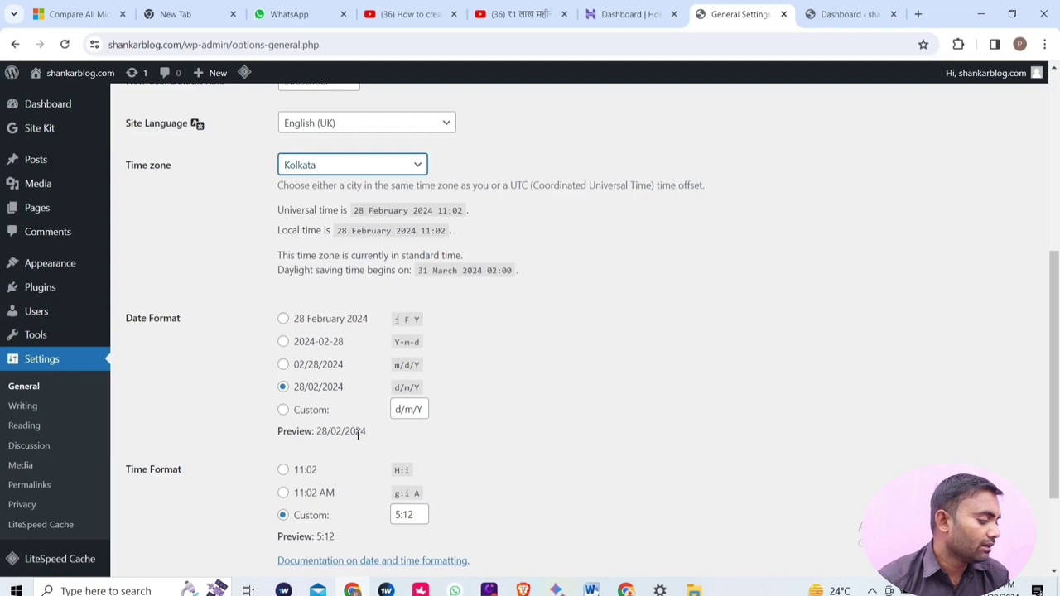
{"action": "scroll", "coordinate": [358, 436], "scroll_direction": "down", "scroll_amount": 3}
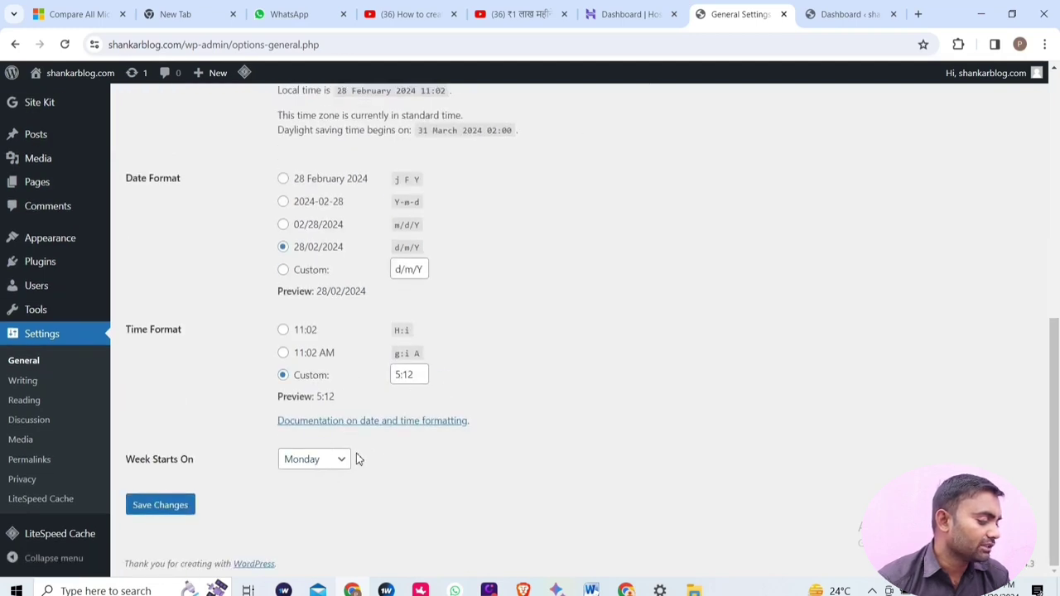
Save the changes made in the WordPress general settings
{"action": "left_click", "coordinate": [171, 507]}
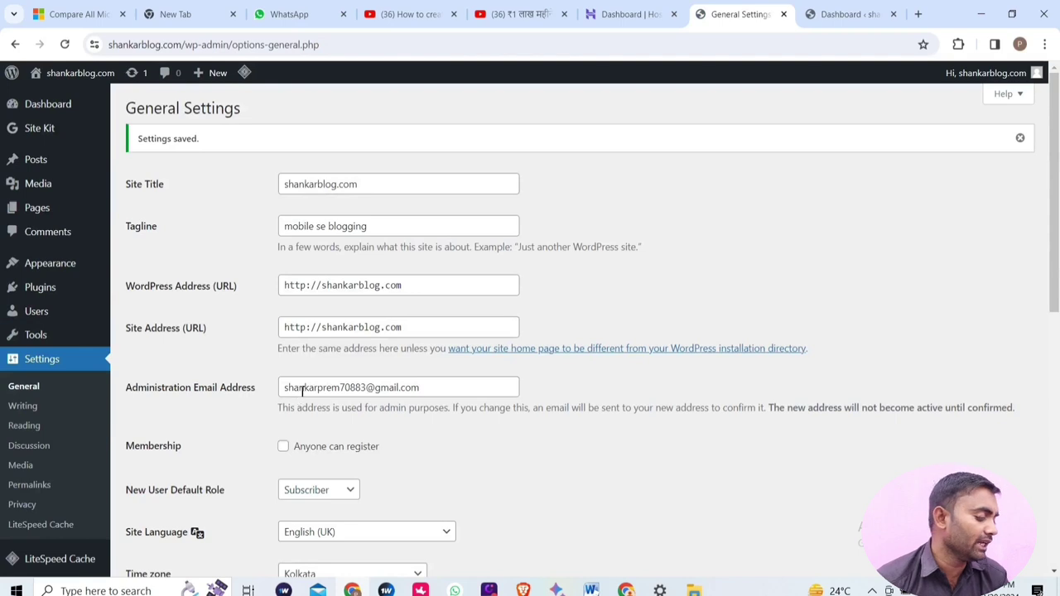
{"action": "scroll", "coordinate": [302, 393], "scroll_direction": "down", "scroll_amount": 2}
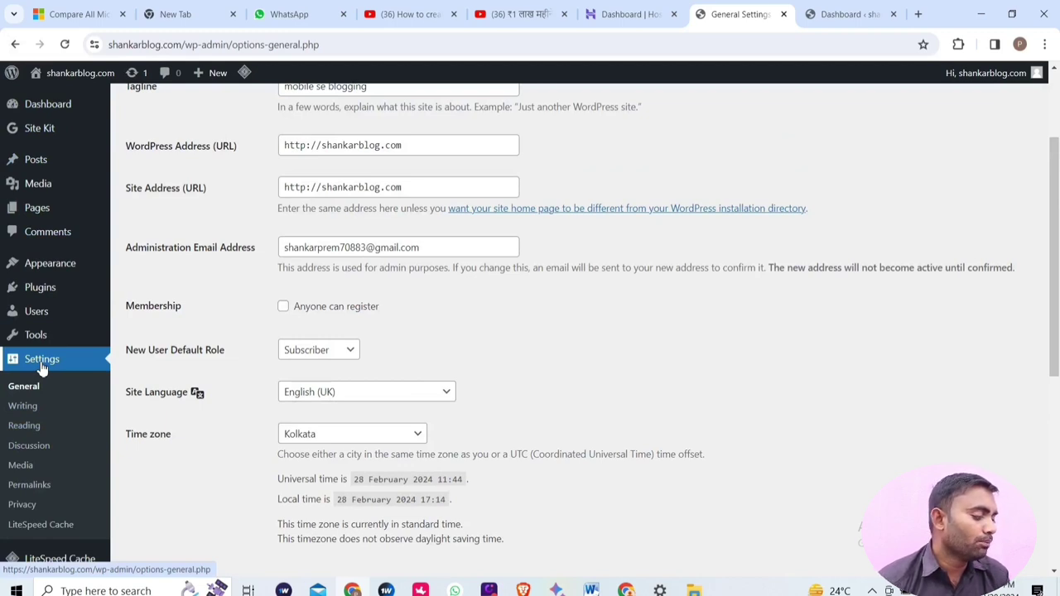
Dismiss the Site Kit notice on the plugins page, and search for "rank math" to install the Rank Math SEO with AI SEO Tools plugin
{"action": "left_click", "coordinate": [62, 287]}
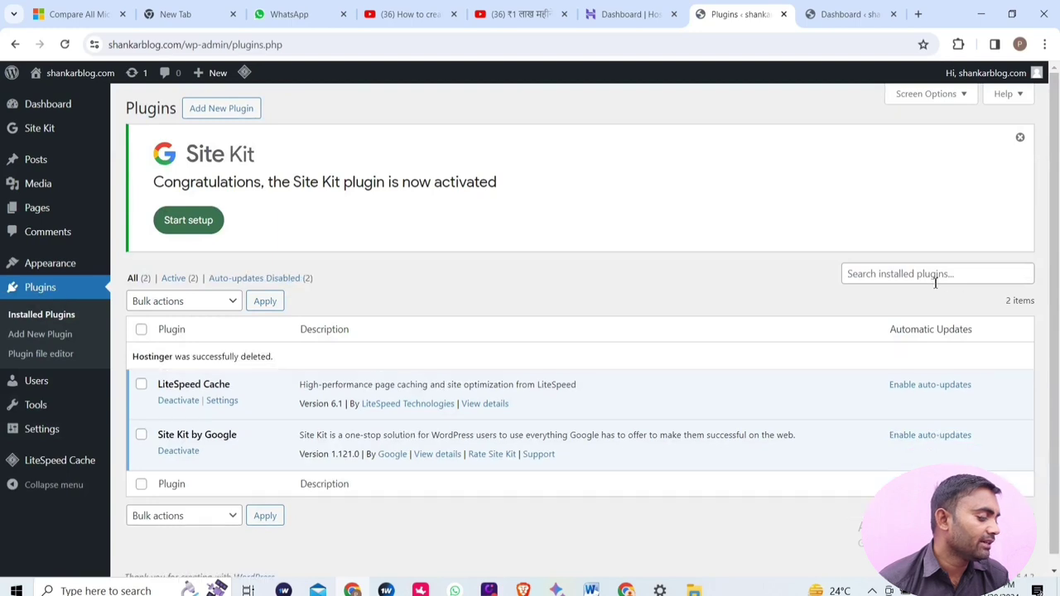
{"action": "left_click", "coordinate": [1022, 139]}
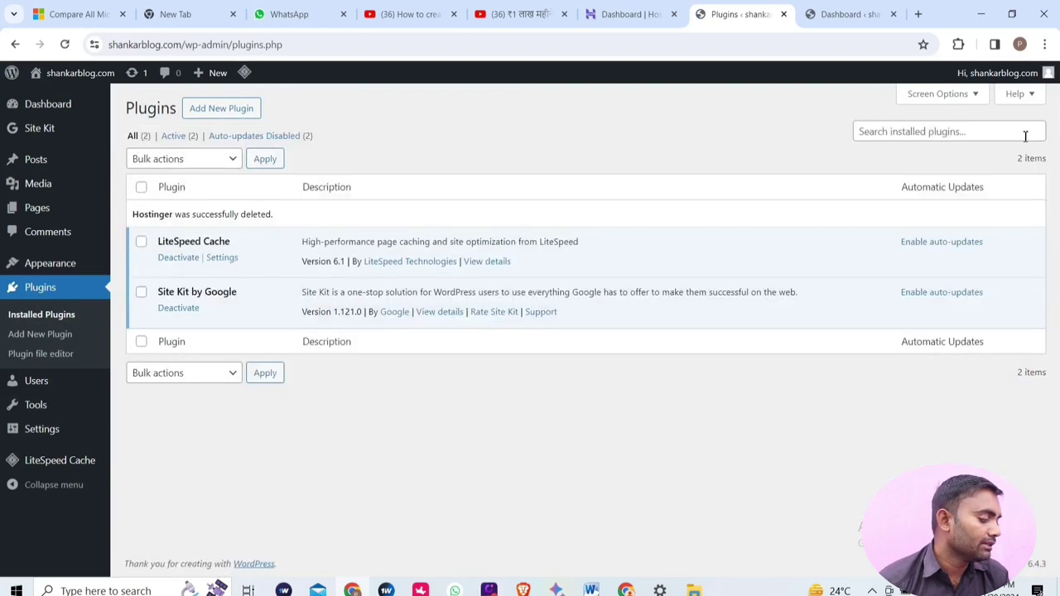
{"action": "left_click", "coordinate": [214, 110]}
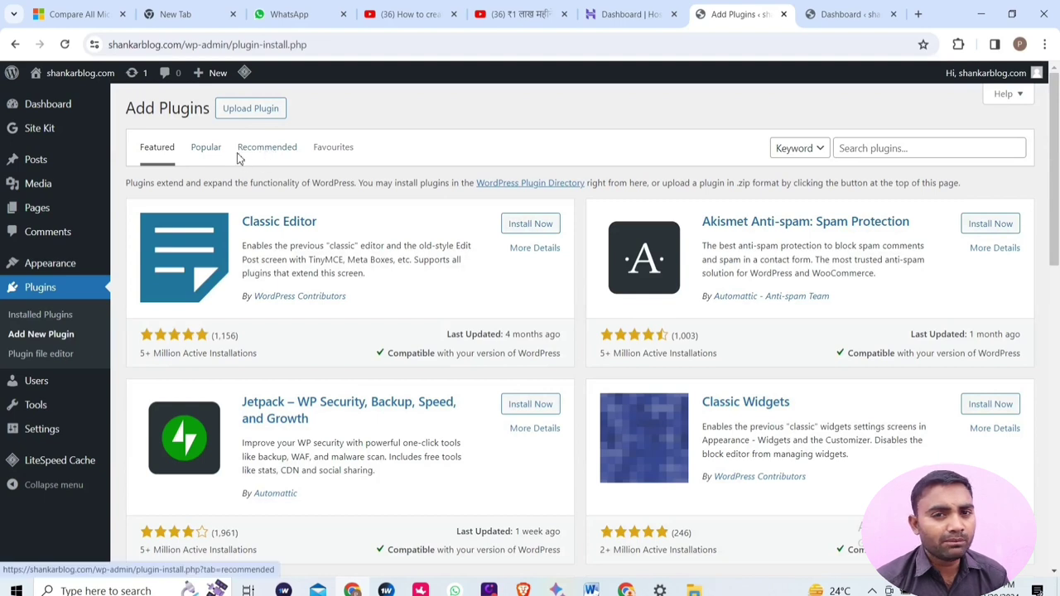
{"action": "left_click", "coordinate": [875, 147]}
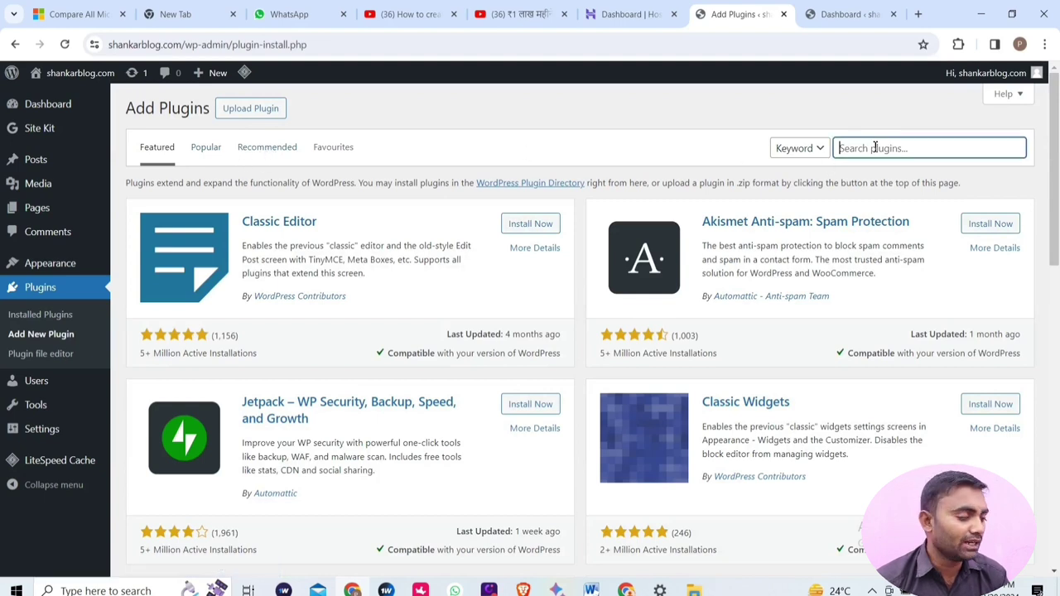
{"action": "type", "text": "l"}
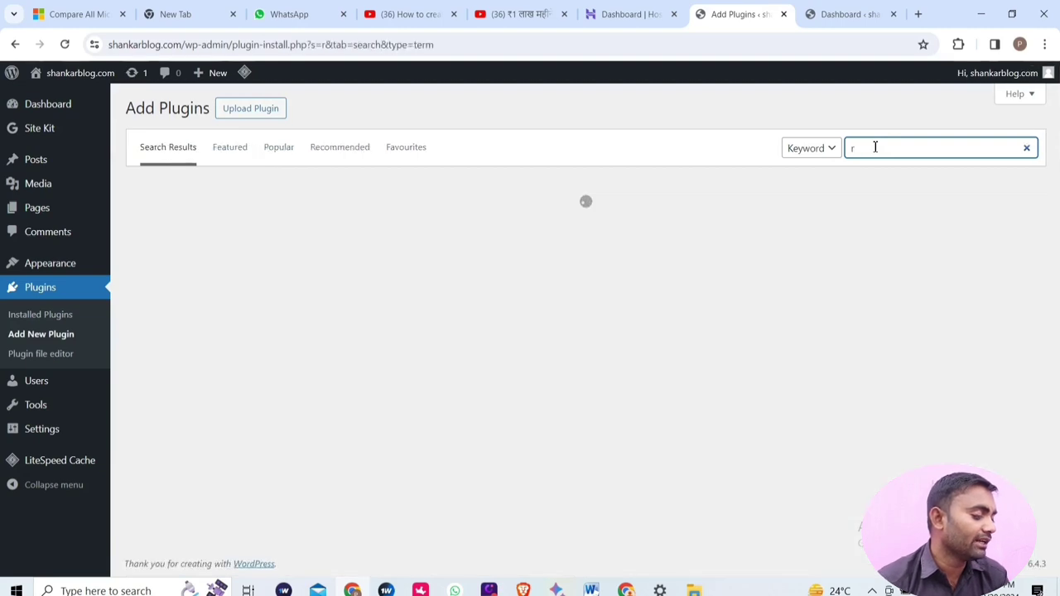
{"action": "type", "text": "ank math"}
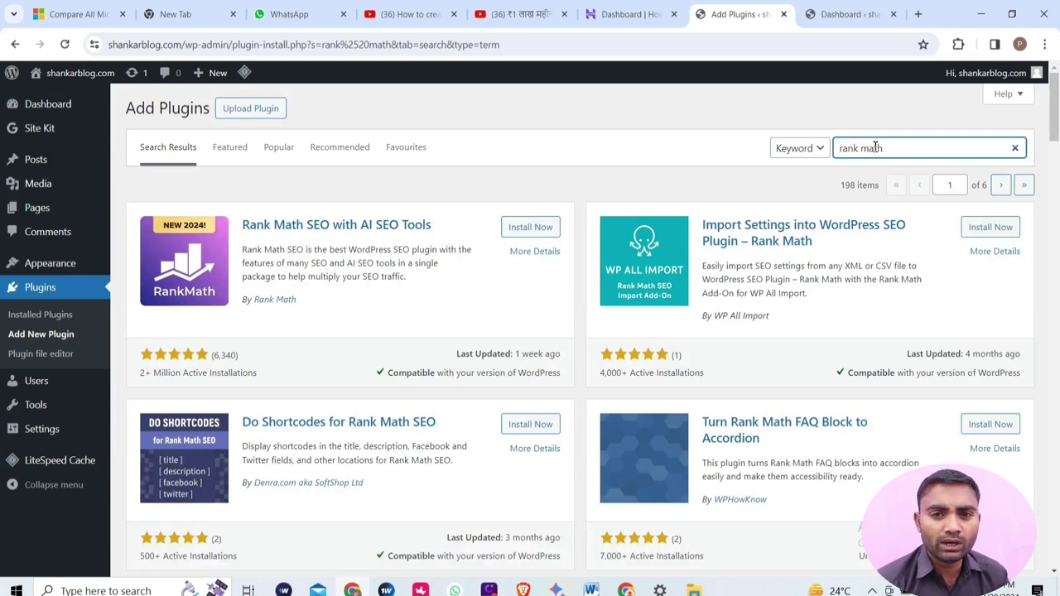
{"action": "left_click", "coordinate": [539, 227]}
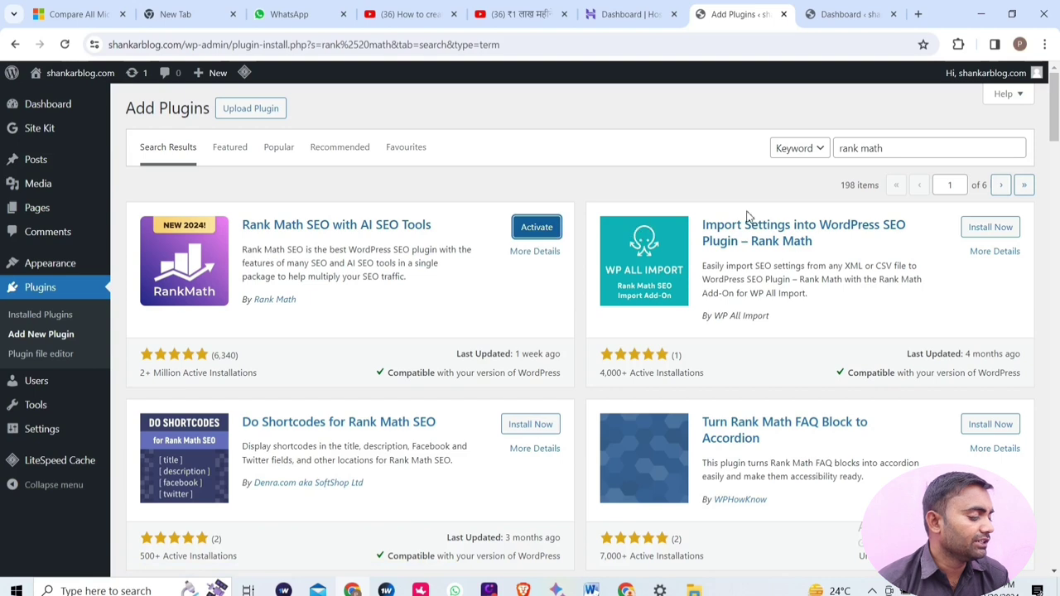
Search the plugin directory for "web stories" and install the Web Stories plugin by Google
{"action": "left_click_drag", "start_coordinate": [901, 149], "coordinate": [833, 160]}
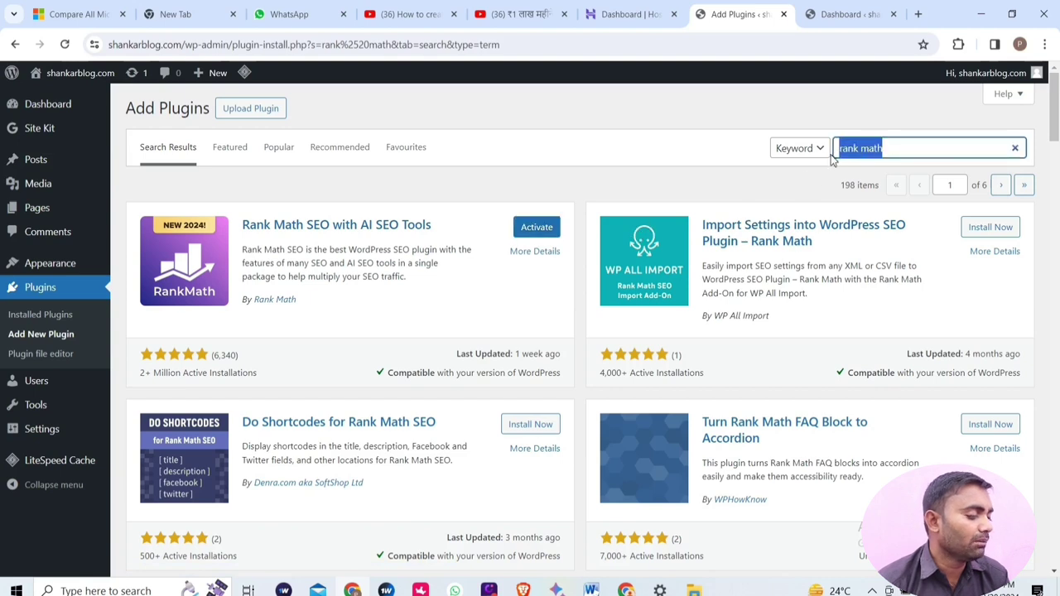
{"action": "key", "text": "BackSpace"}
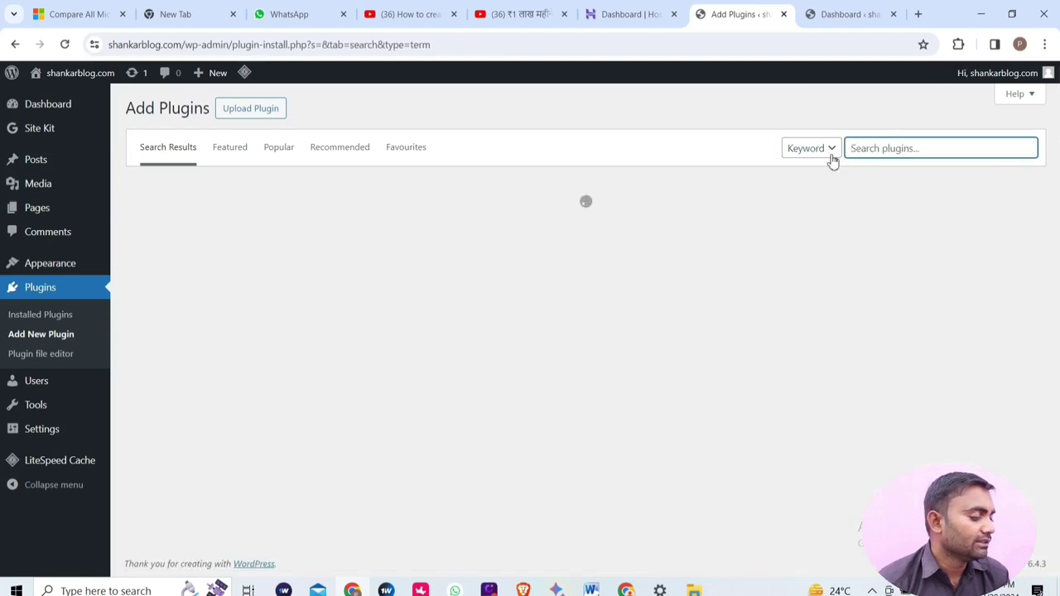
{"action": "type", "text": "web stories"}
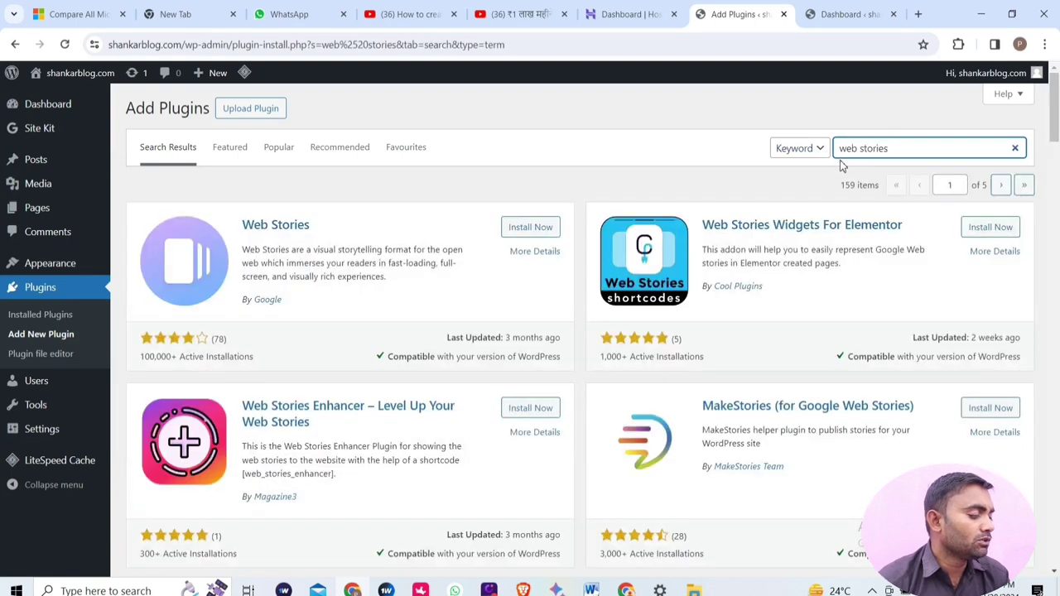
{"action": "scroll", "coordinate": [580, 290], "scroll_direction": "down", "scroll_amount": 1}
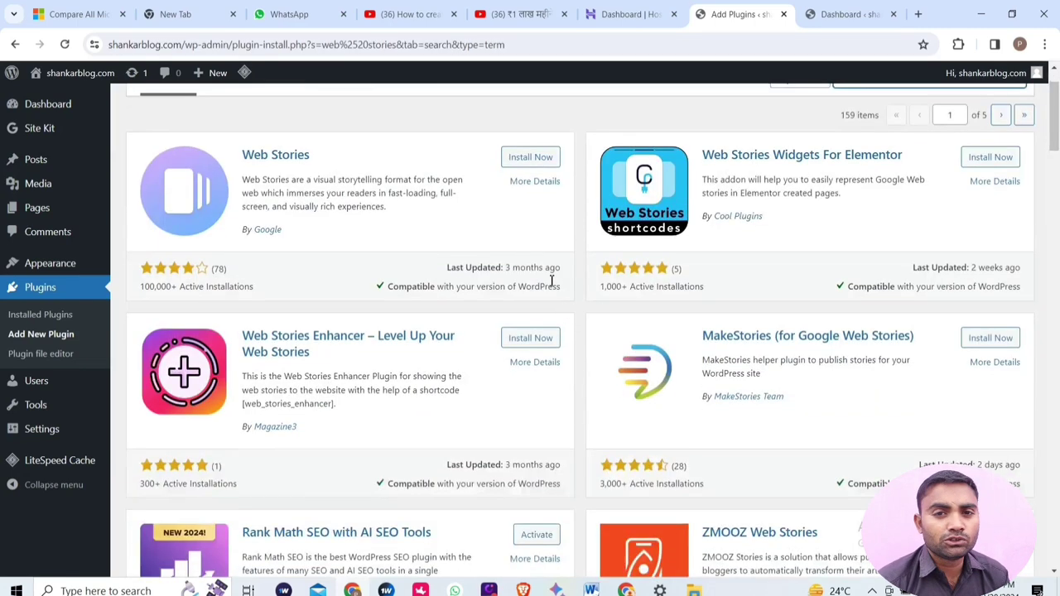
{"action": "left_click", "coordinate": [528, 161]}
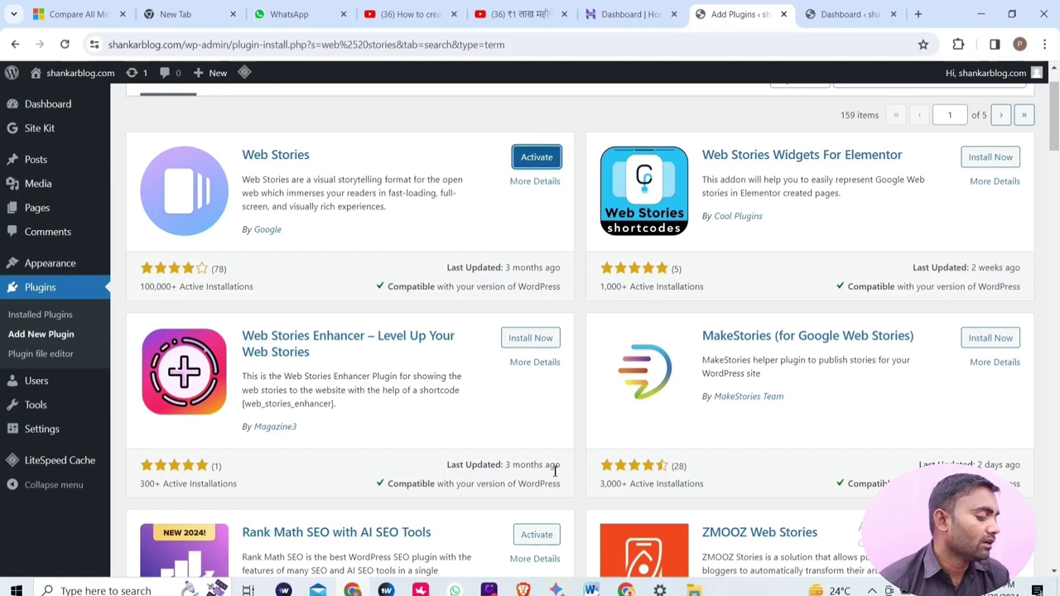
Activate the newly installed Web Stories plugin by Google
{"action": "scroll", "coordinate": [530, 543], "scroll_direction": "down", "scroll_amount": 1}
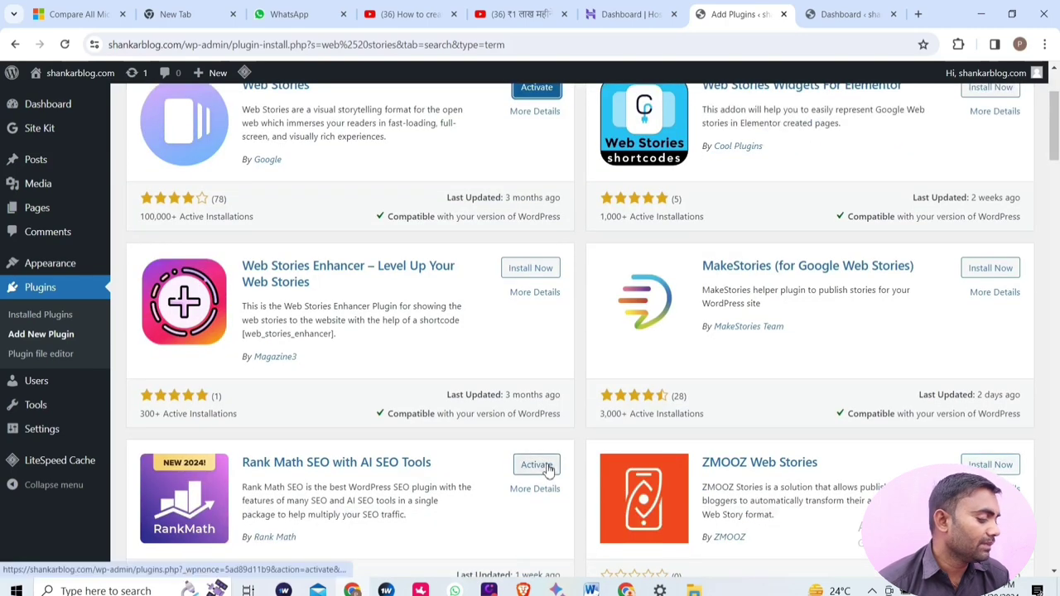
{"action": "scroll", "coordinate": [555, 472], "scroll_direction": "up", "scroll_amount": 2}
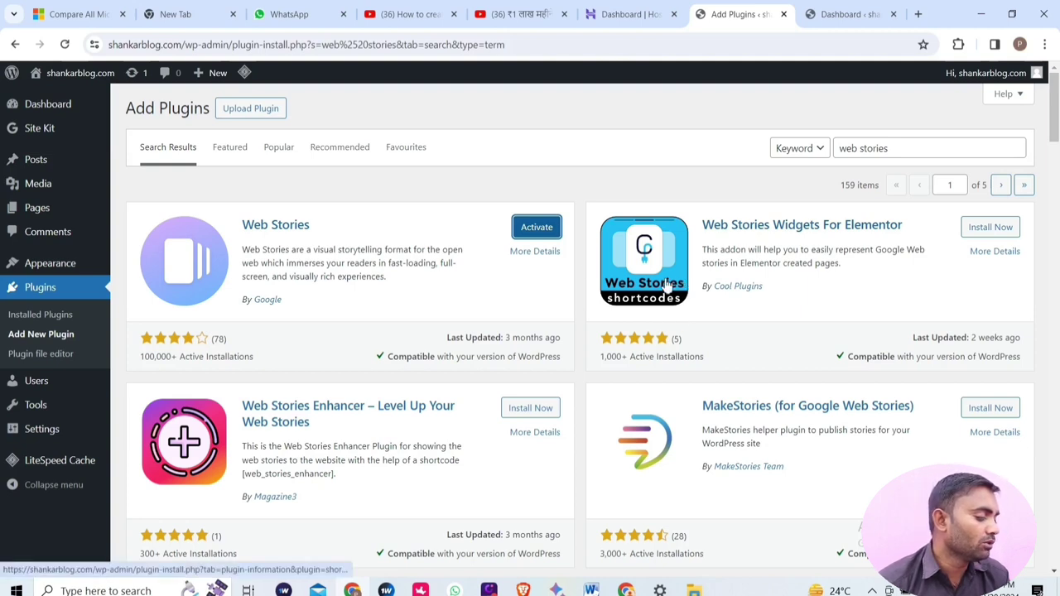
{"action": "left_click", "coordinate": [73, 300]}
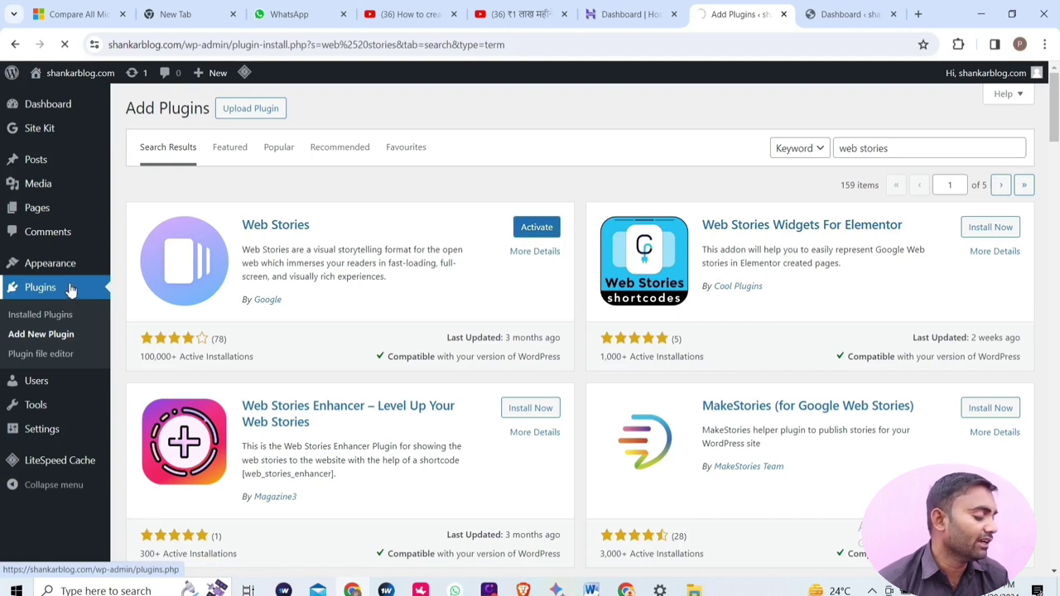
{"action": "left_click", "coordinate": [539, 229]}
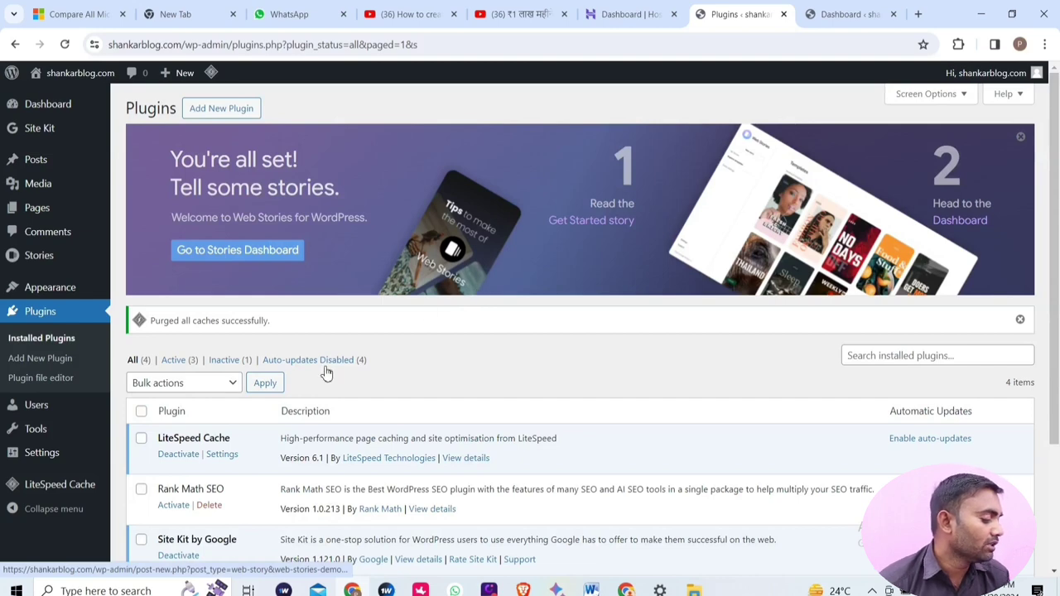
Activate the Rank Math SEO plugin and connect it to a free Rank Math account by signing in with the existing Google account
{"action": "scroll", "coordinate": [390, 375], "scroll_direction": "down", "scroll_amount": 2}
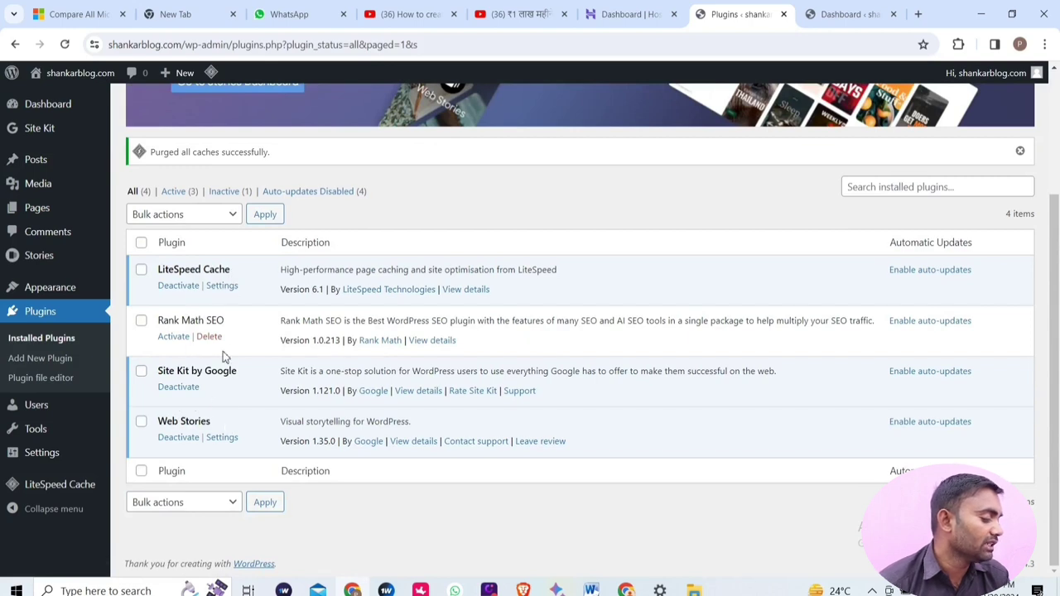
{"action": "left_click", "coordinate": [173, 337]}
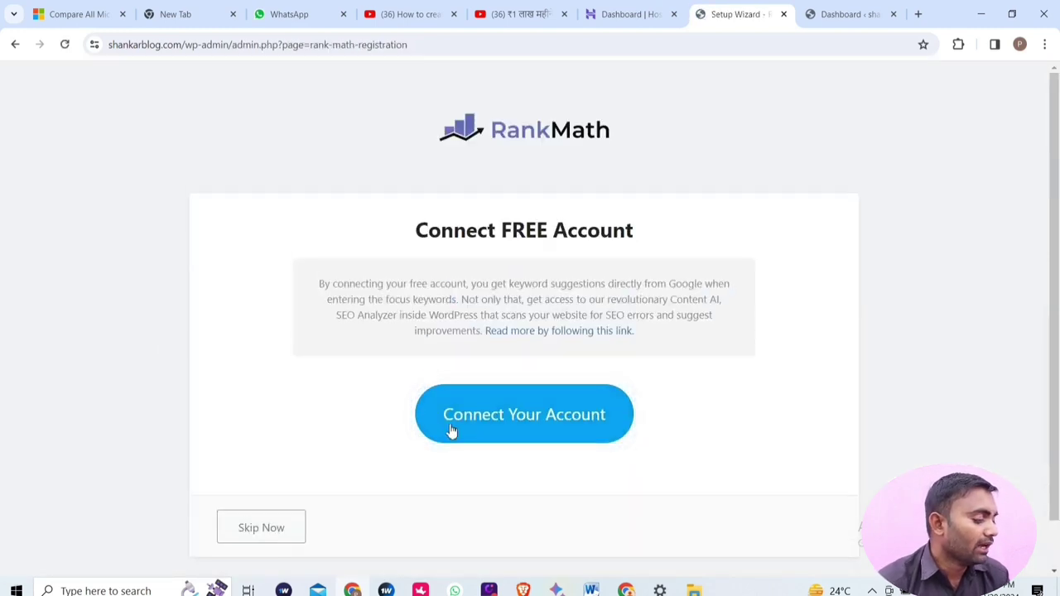
{"action": "left_click", "coordinate": [506, 423]}
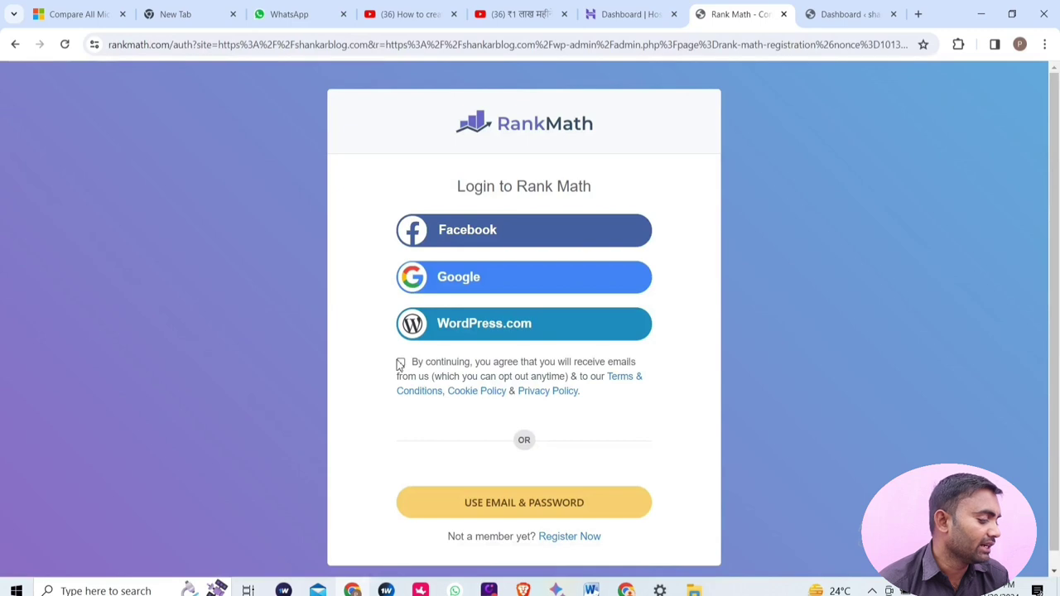
{"action": "left_click", "coordinate": [520, 285]}
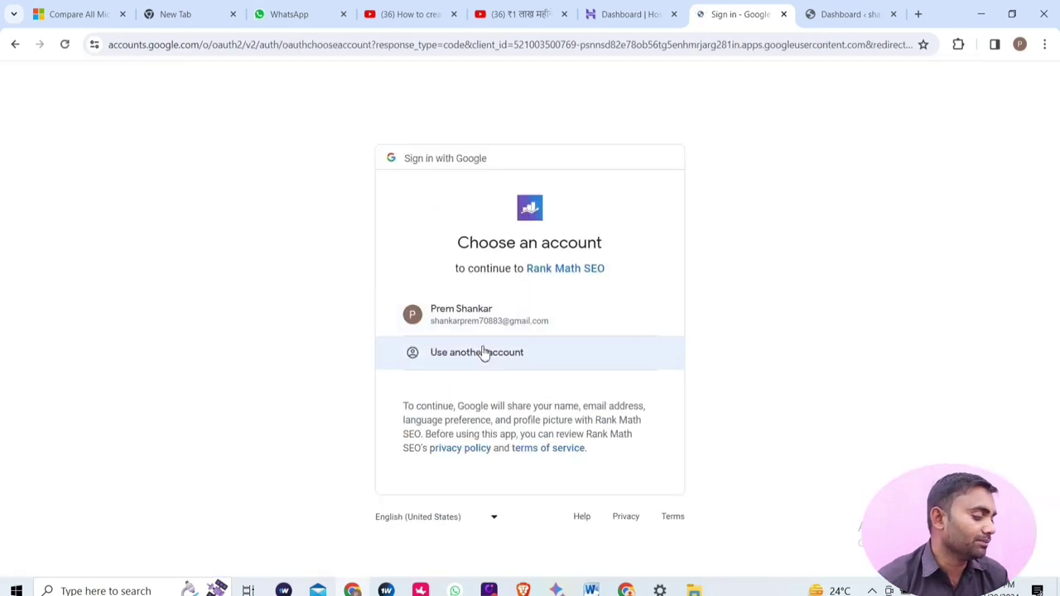
{"action": "left_click", "coordinate": [492, 324]}
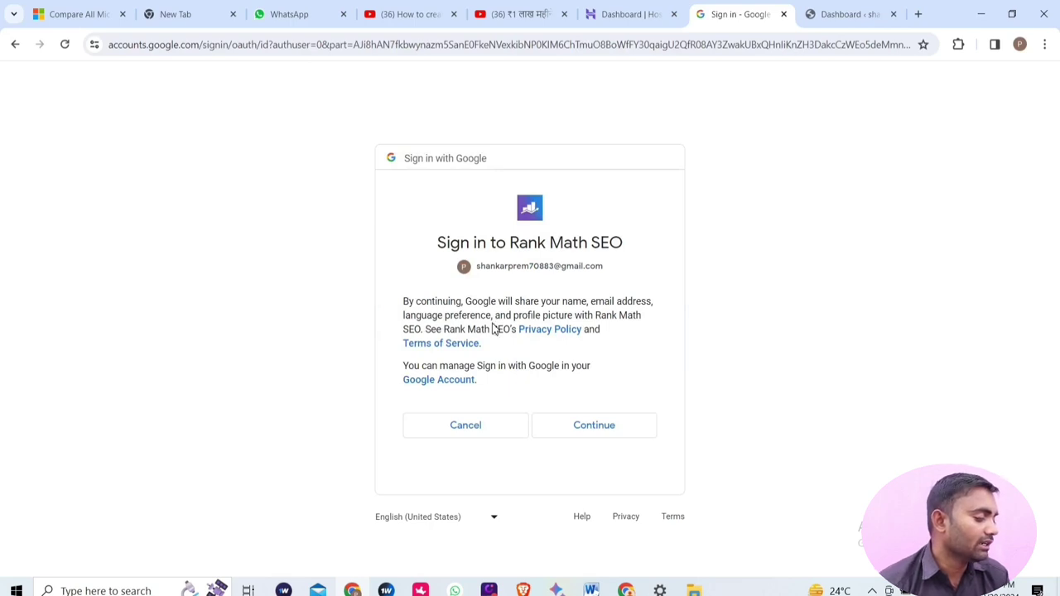
{"action": "left_click", "coordinate": [592, 429]}
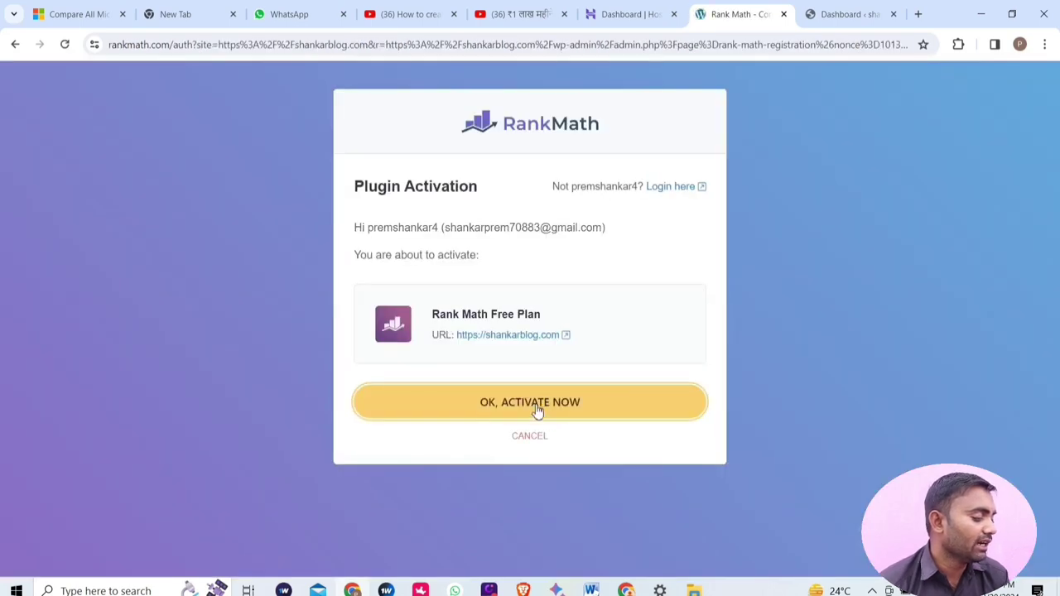
{"action": "left_click", "coordinate": [523, 406]}
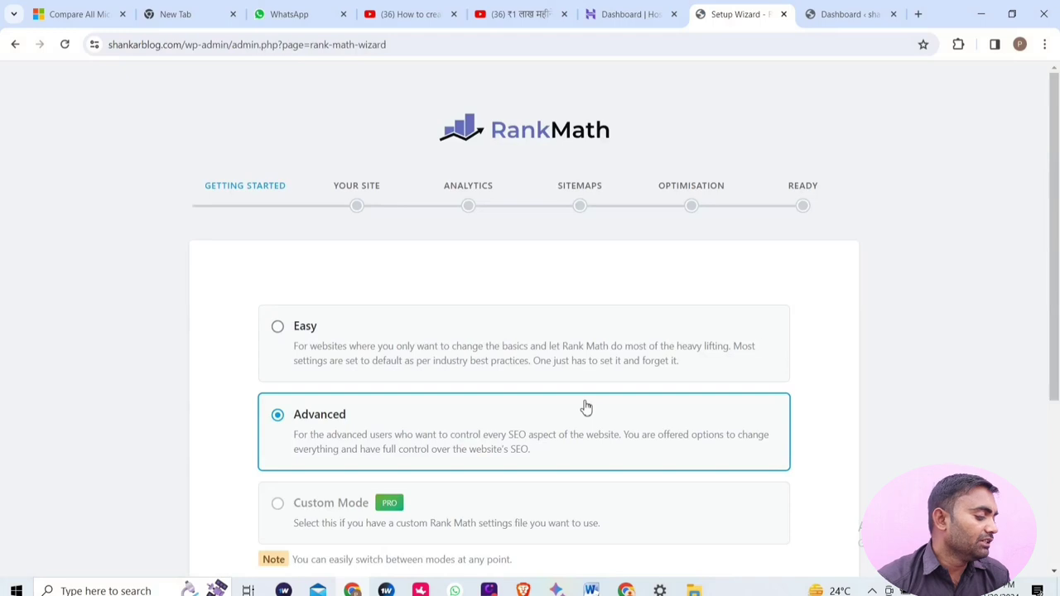
Start the Rank Math wizard in Advanced mode and save the Personal Blog's website name and person/organization name as shankarblog
{"action": "scroll", "coordinate": [585, 407], "scroll_direction": "down", "scroll_amount": 3}
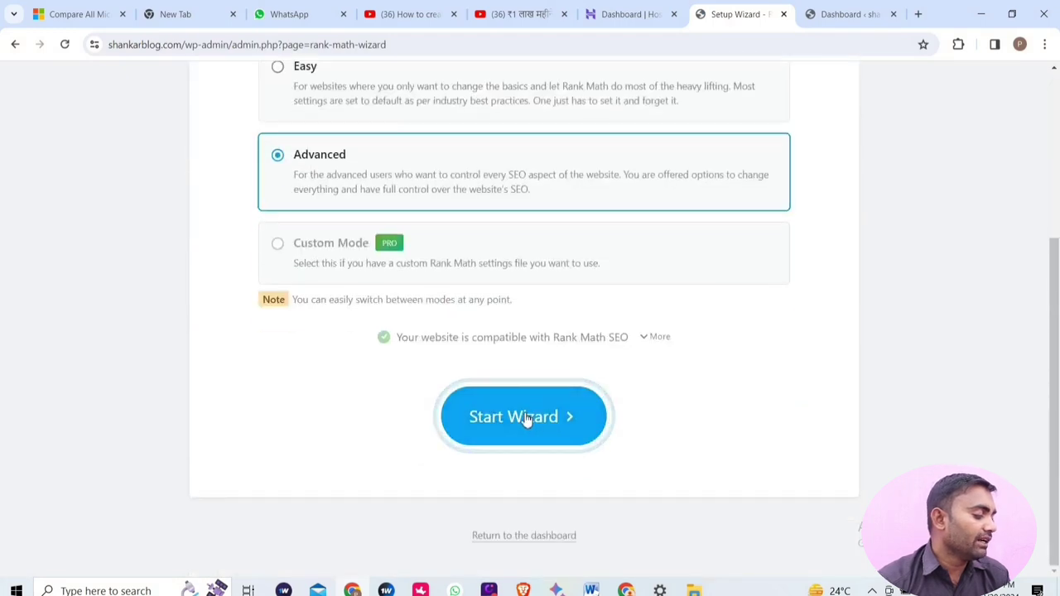
{"action": "left_click", "coordinate": [525, 419]}
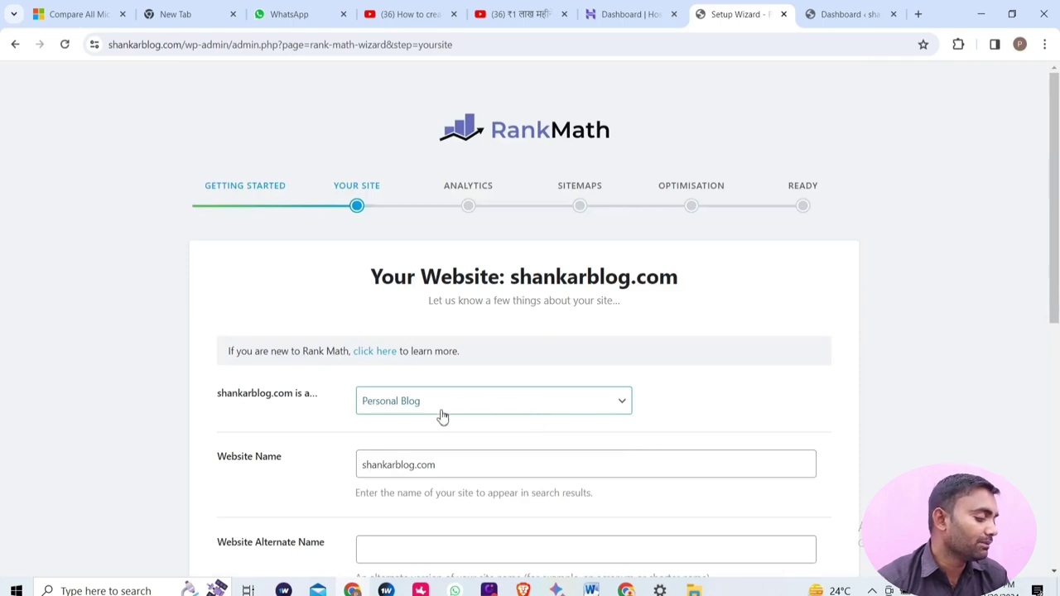
{"action": "left_click", "coordinate": [401, 460]}
{"action": "scroll", "coordinate": [506, 450], "scroll_direction": "down", "scroll_amount": 2}
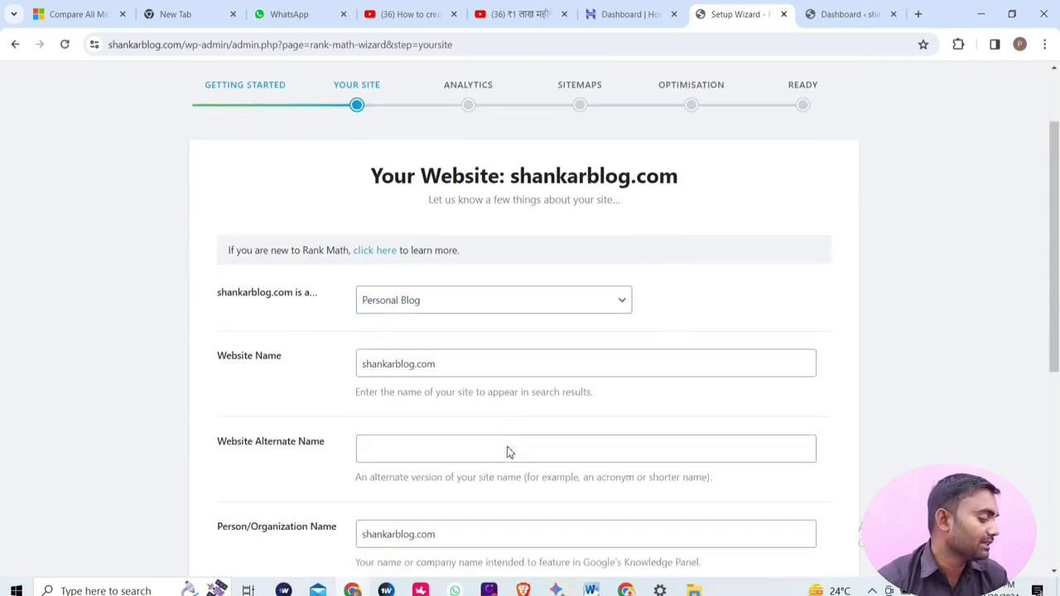
{"action": "left_click", "coordinate": [386, 419]}
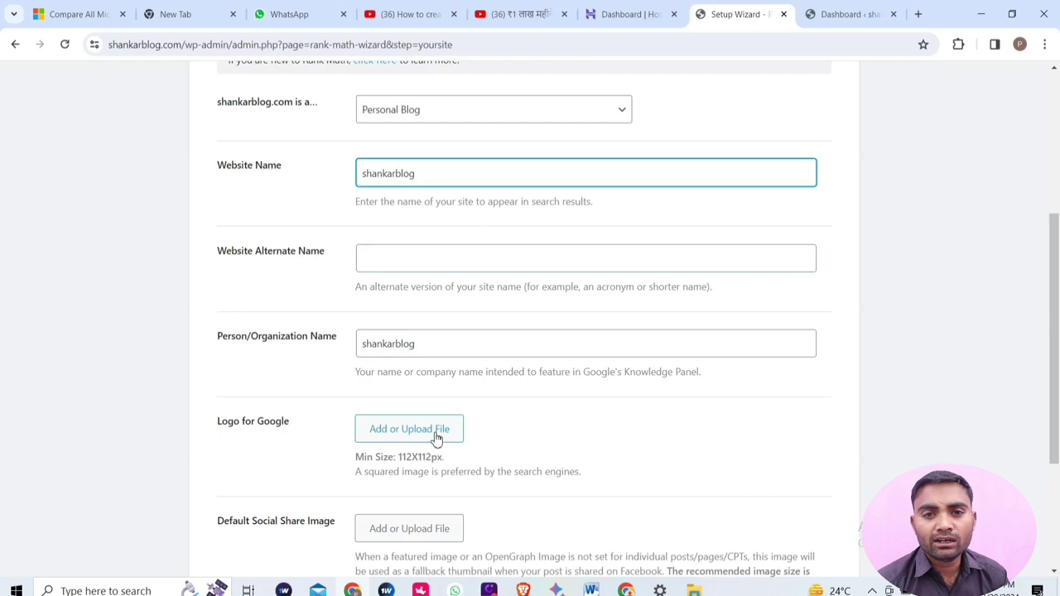
{"action": "scroll", "coordinate": [441, 420], "scroll_direction": "down", "scroll_amount": 2}
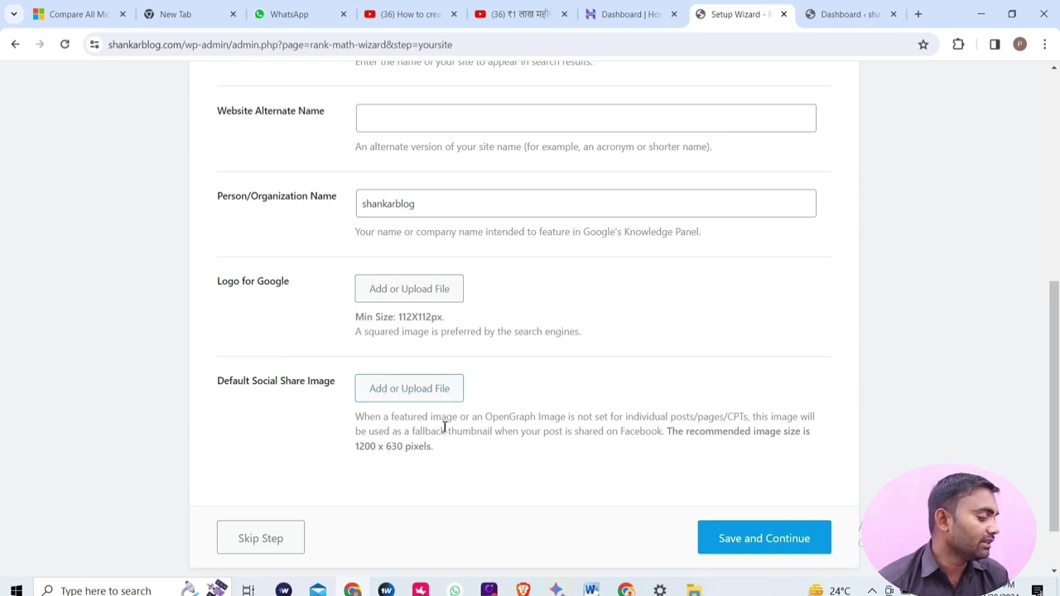
{"action": "left_click", "coordinate": [773, 540]}
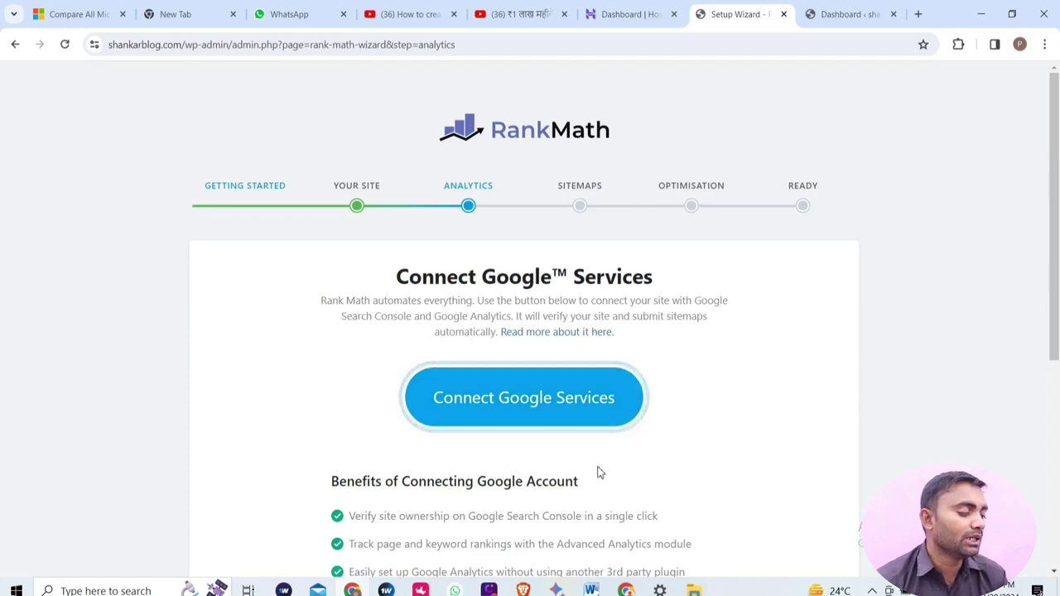
Continue past the wizard's Analytics stage without connecting Google services
{"action": "scroll", "coordinate": [712, 481], "scroll_direction": "down", "scroll_amount": 1}
{"action": "scroll", "coordinate": [752, 476], "scroll_direction": "down", "scroll_amount": 2}
{"action": "scroll", "coordinate": [749, 472], "scroll_direction": "down", "scroll_amount": 3}
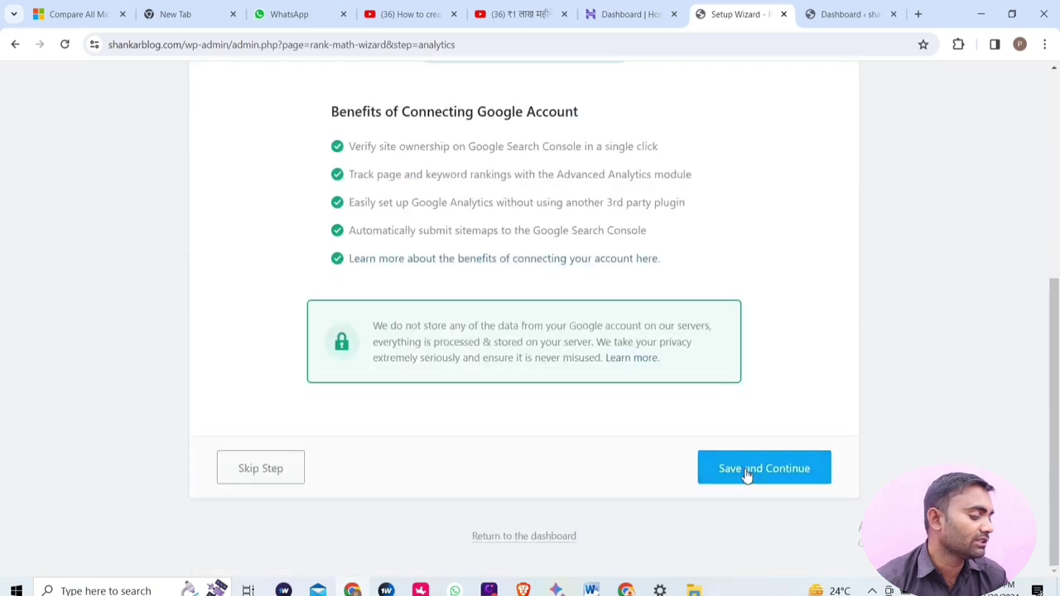
{"action": "scroll", "coordinate": [746, 477], "scroll_direction": "up", "scroll_amount": 5}
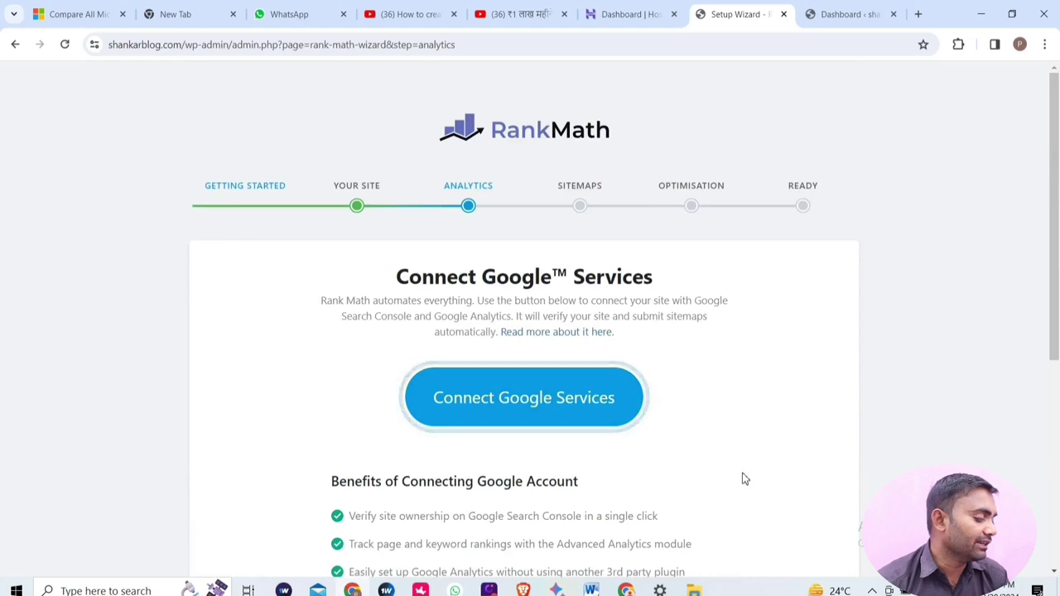
{"action": "scroll", "coordinate": [744, 480], "scroll_direction": "down", "scroll_amount": 3}
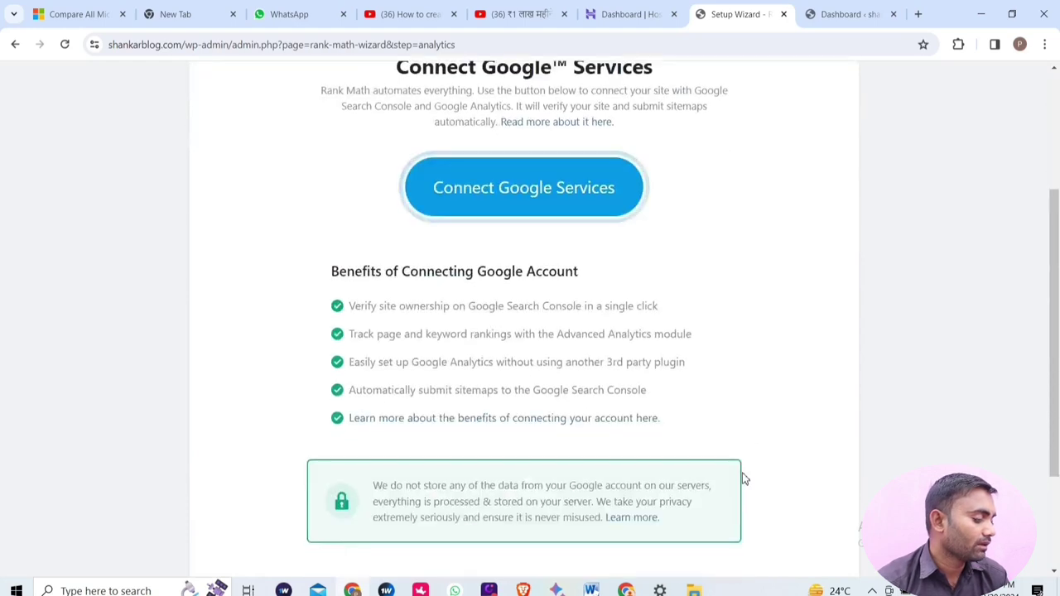
{"action": "scroll", "coordinate": [745, 480], "scroll_direction": "down", "scroll_amount": 1}
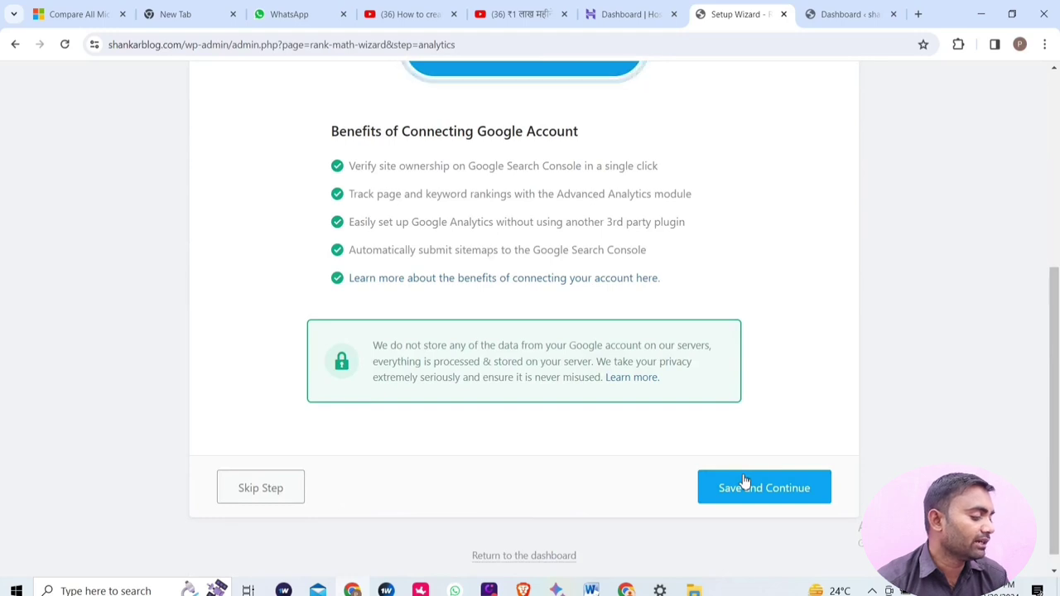
{"action": "scroll", "coordinate": [745, 480], "scroll_direction": "up", "scroll_amount": 1}
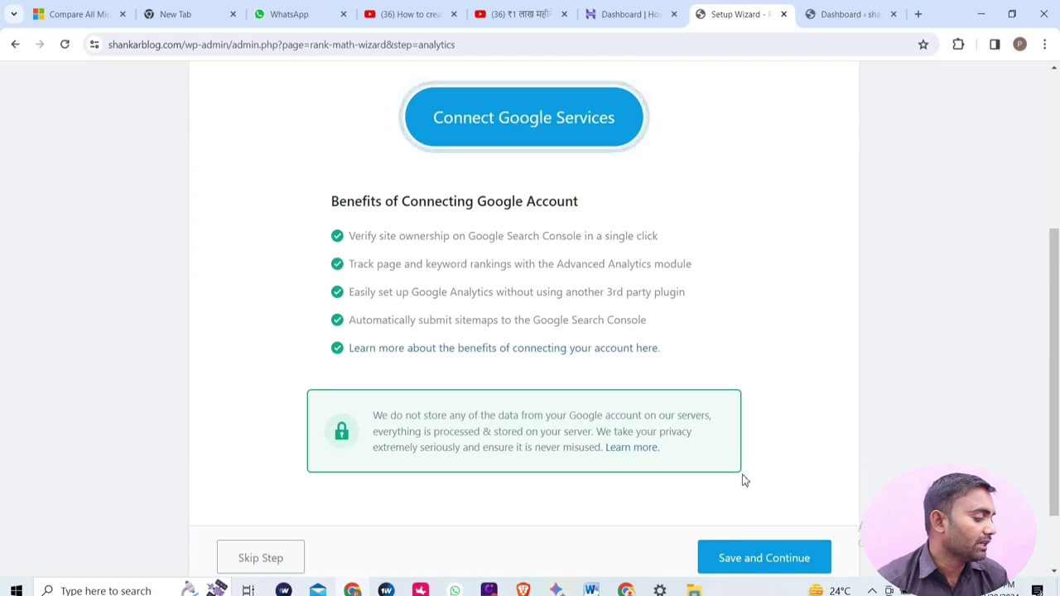
{"action": "scroll", "coordinate": [744, 481], "scroll_direction": "down", "scroll_amount": 1}
{"action": "left_click", "coordinate": [768, 468]}
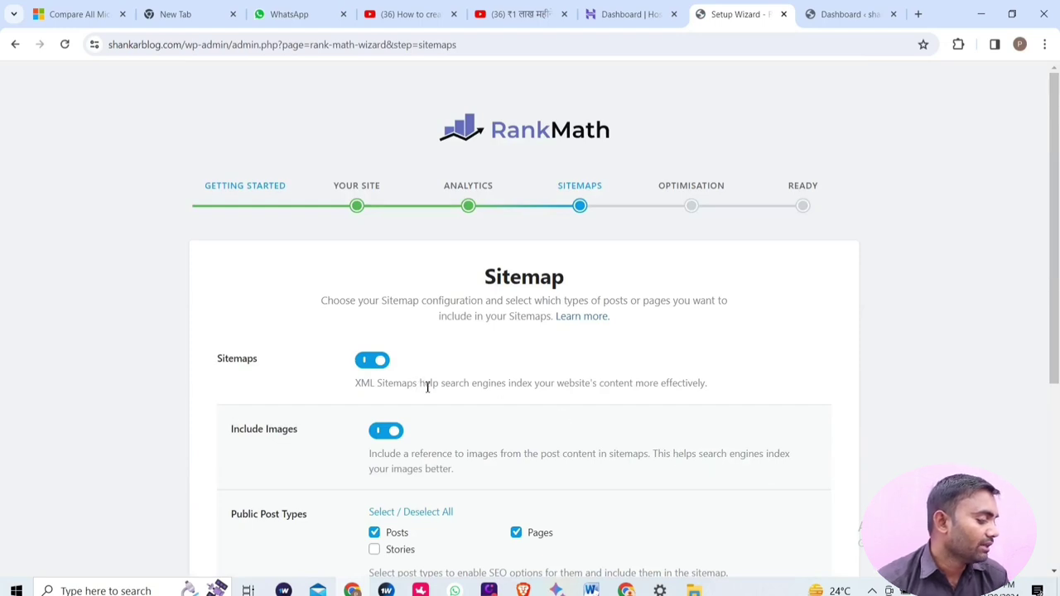
Add Stories to the sitemap's public post types and save the Sitemap settings
{"action": "scroll", "coordinate": [435, 398], "scroll_direction": "down", "scroll_amount": 2}
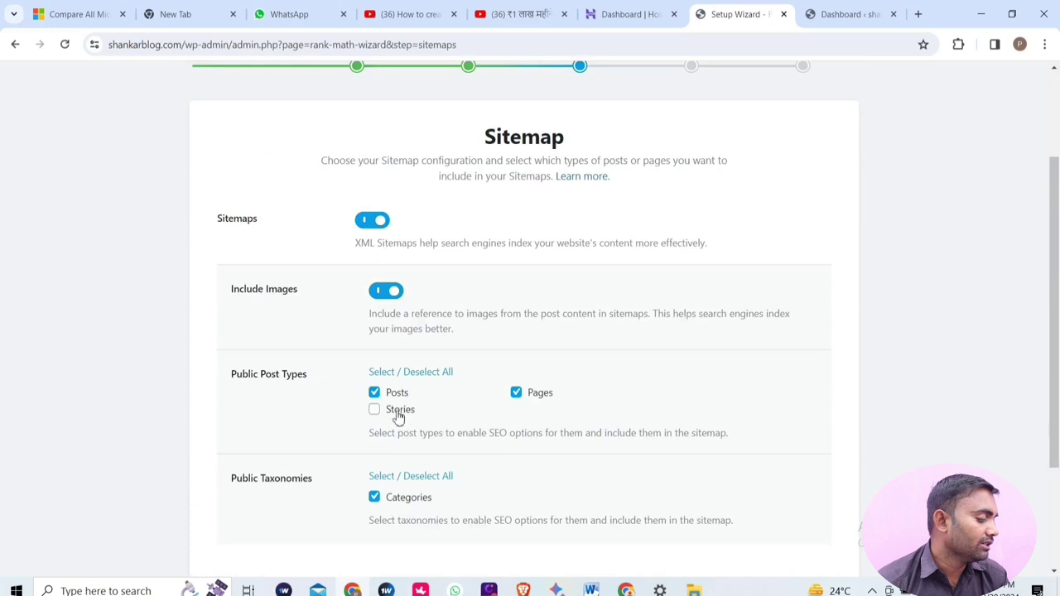
{"action": "left_click", "coordinate": [375, 410]}
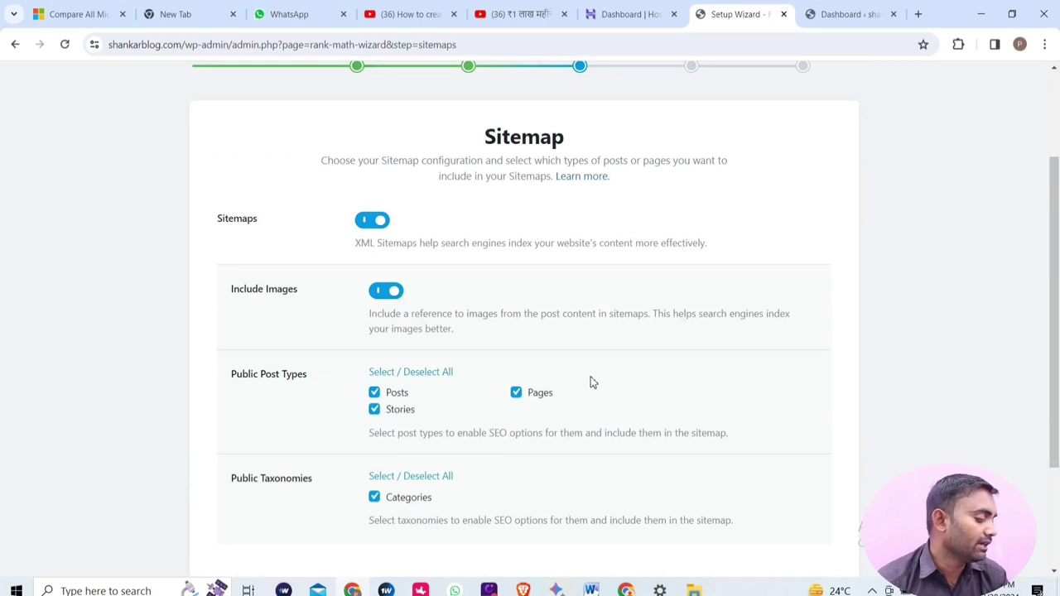
{"action": "scroll", "coordinate": [583, 395], "scroll_direction": "down", "scroll_amount": 2}
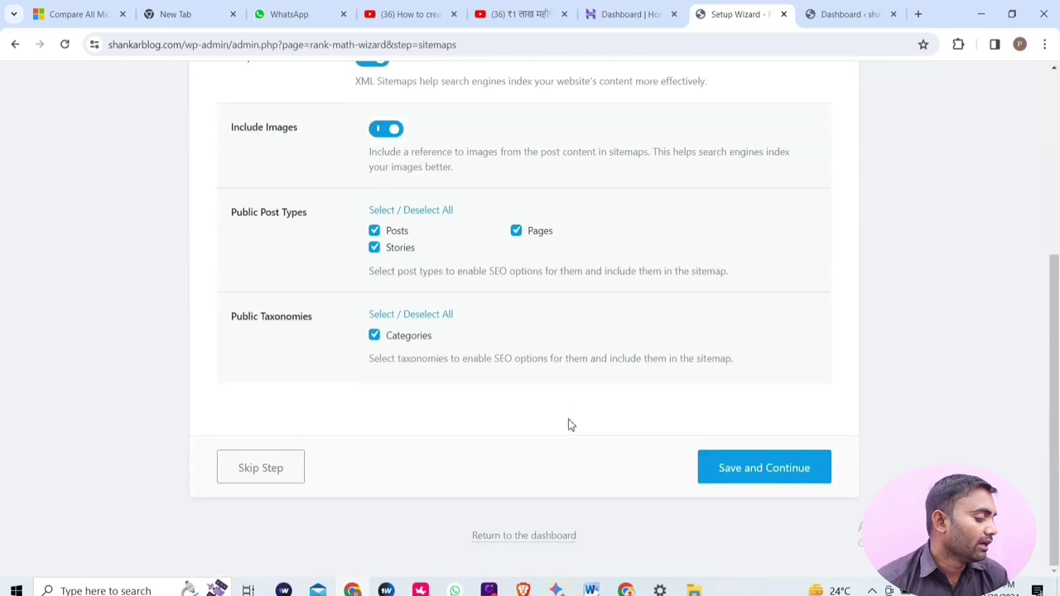
{"action": "left_click", "coordinate": [778, 470]}
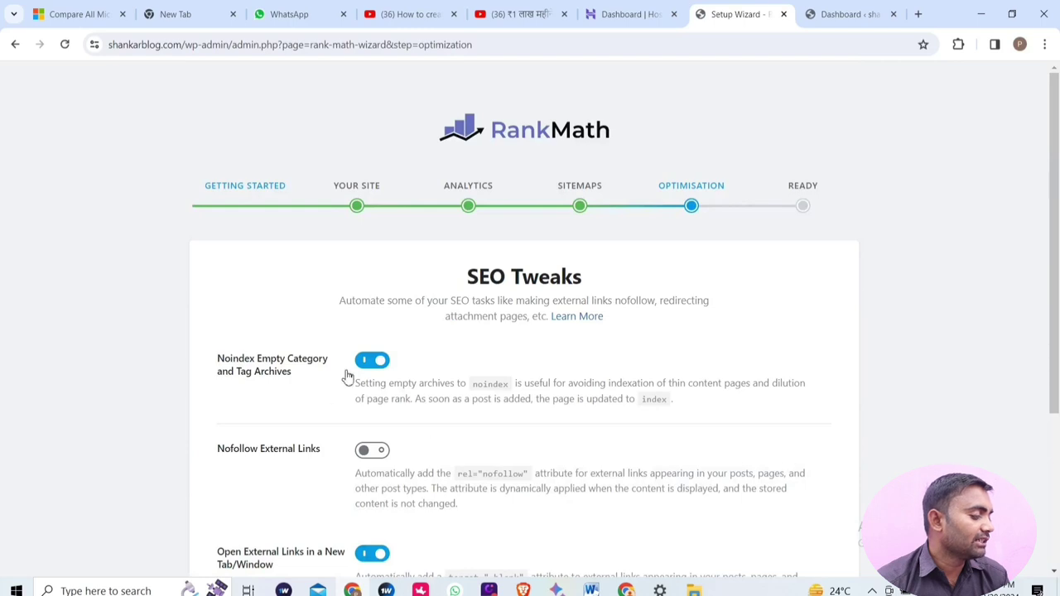
Save the default SEO Tweaks and proceed from the Ready stage to the advanced options setup
{"action": "scroll", "coordinate": [336, 436], "scroll_direction": "down", "scroll_amount": 1}
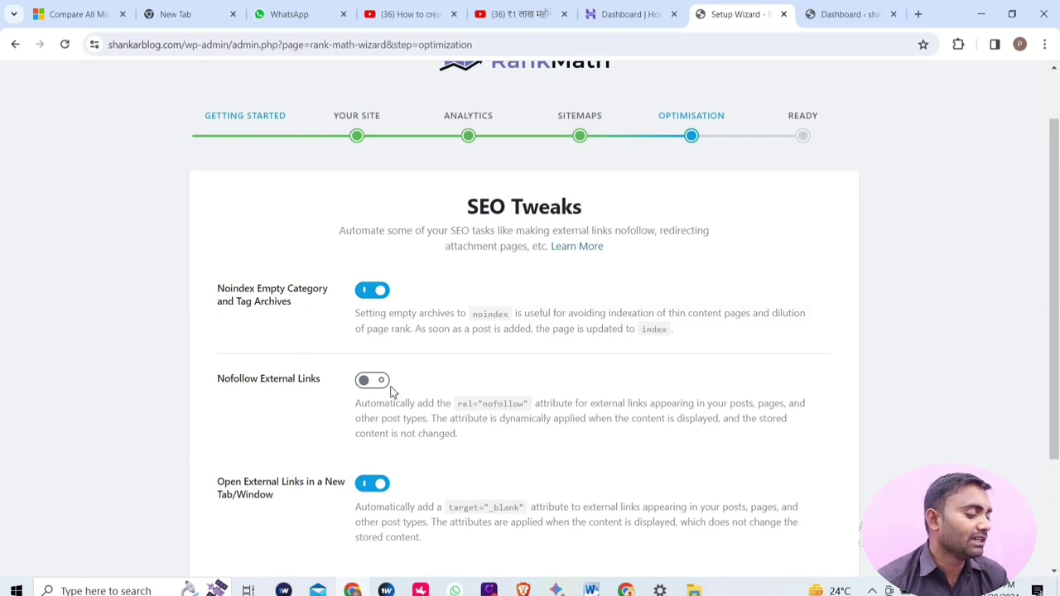
{"action": "scroll", "coordinate": [393, 393], "scroll_direction": "down", "scroll_amount": 2}
{"action": "left_click", "coordinate": [763, 465]}
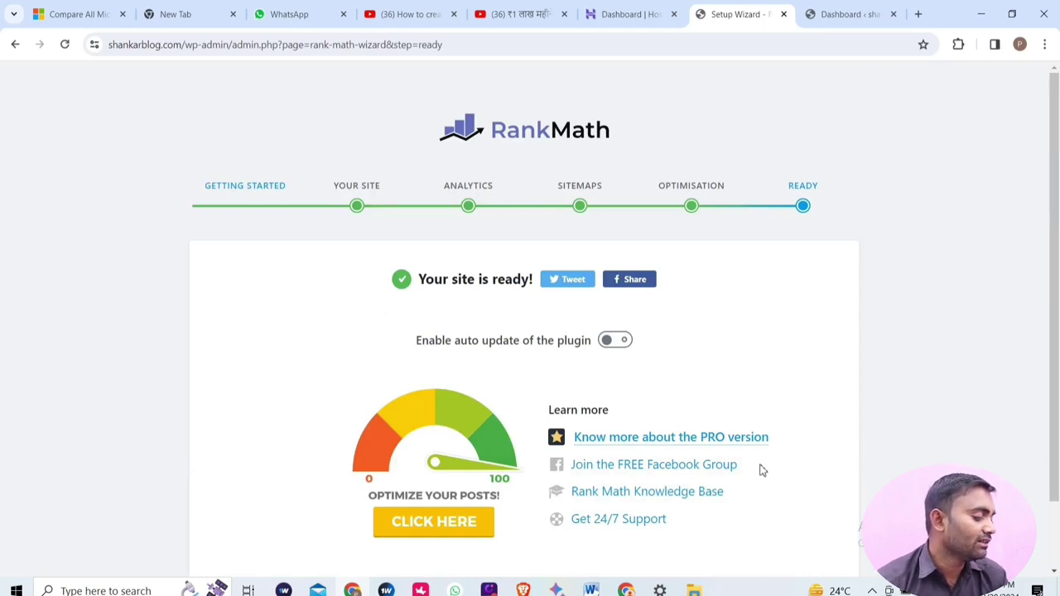
{"action": "scroll", "coordinate": [763, 470], "scroll_direction": "down", "scroll_amount": 1}
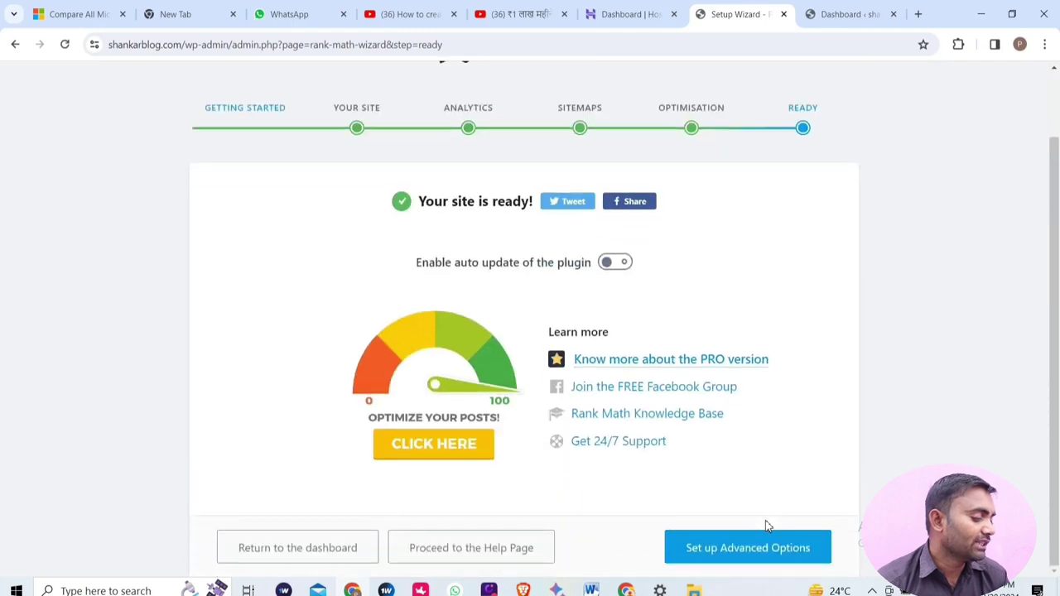
{"action": "left_click", "coordinate": [762, 547]}
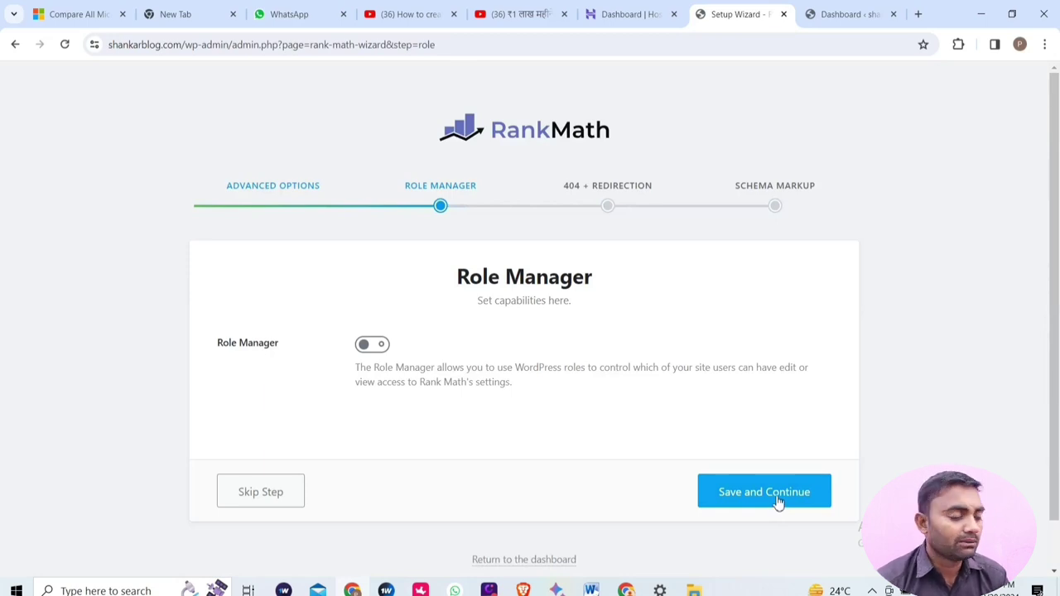
Save the wizard's Role Manager and 404 + Redirection stages with their default settings
{"action": "left_click", "coordinate": [778, 501]}
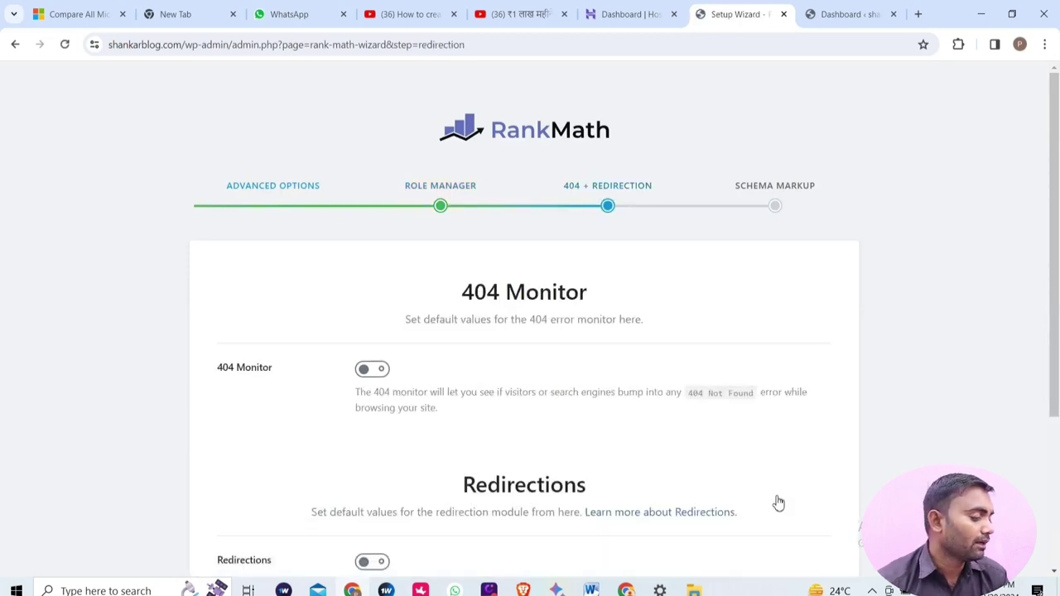
{"action": "scroll", "coordinate": [787, 493], "scroll_direction": "down", "scroll_amount": 3}
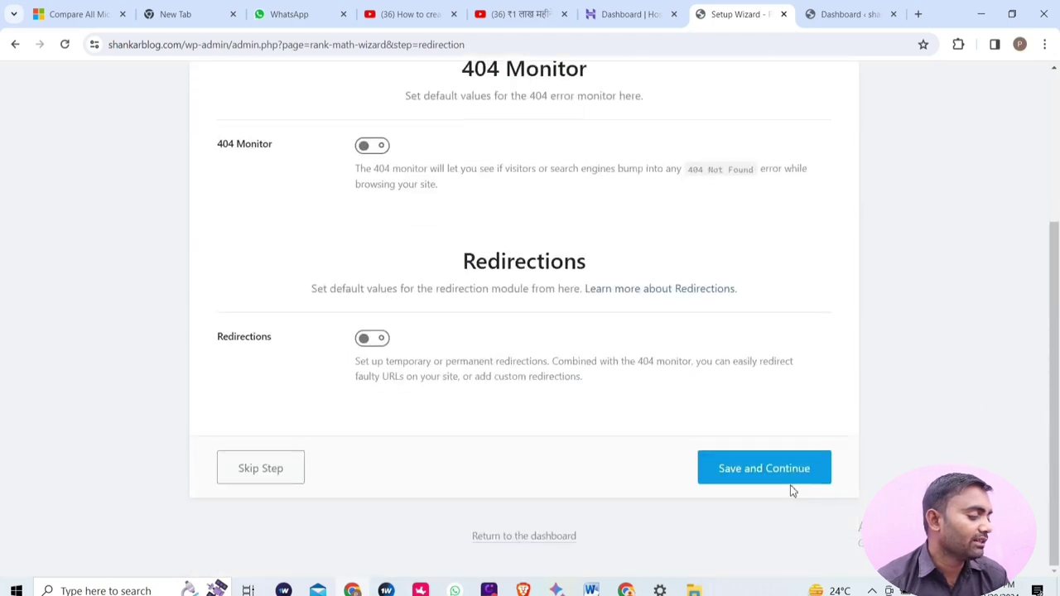
{"action": "scroll", "coordinate": [791, 491], "scroll_direction": "up", "scroll_amount": 3}
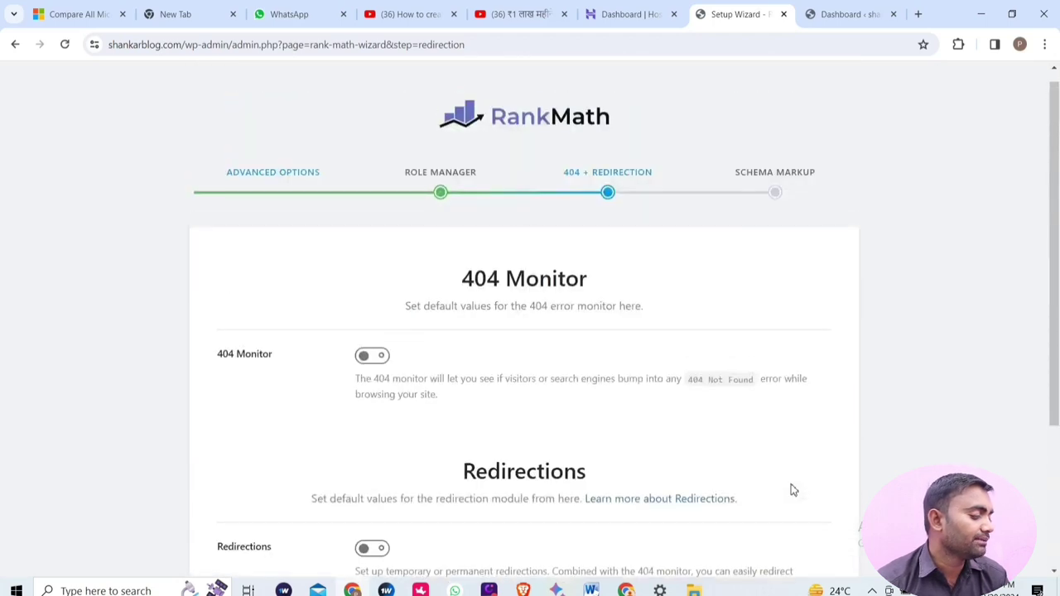
{"action": "scroll", "coordinate": [791, 490], "scroll_direction": "down", "scroll_amount": 3}
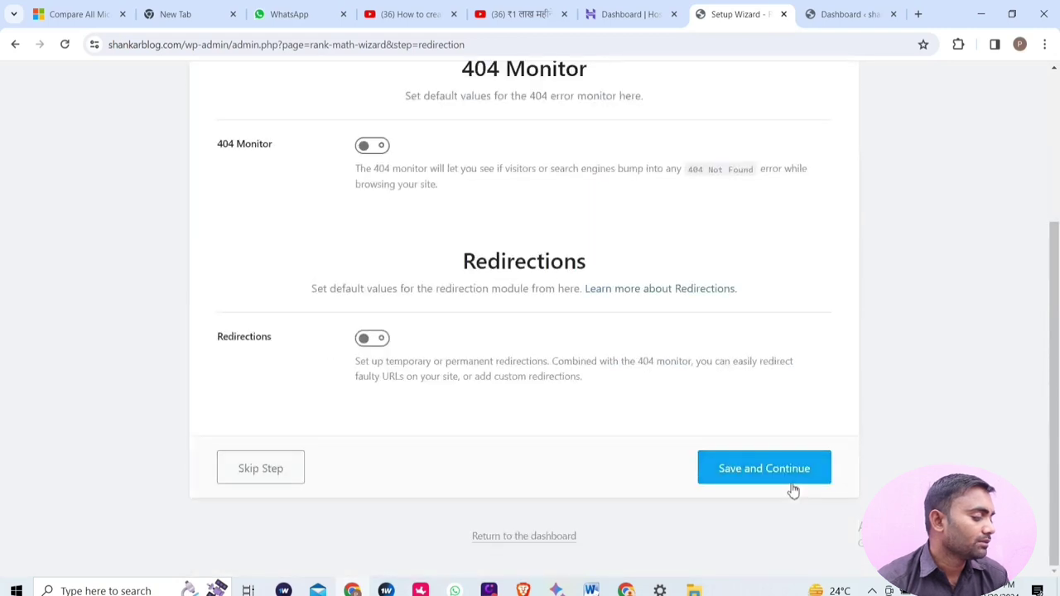
{"action": "scroll", "coordinate": [792, 490], "scroll_direction": "up", "scroll_amount": 2}
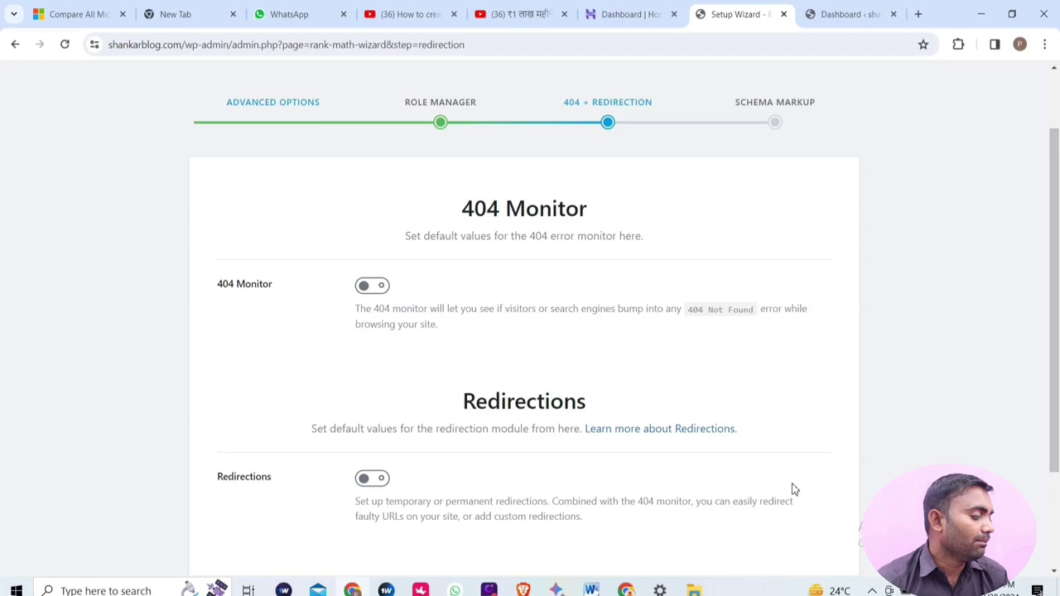
{"action": "scroll", "coordinate": [793, 490], "scroll_direction": "down", "scroll_amount": 2}
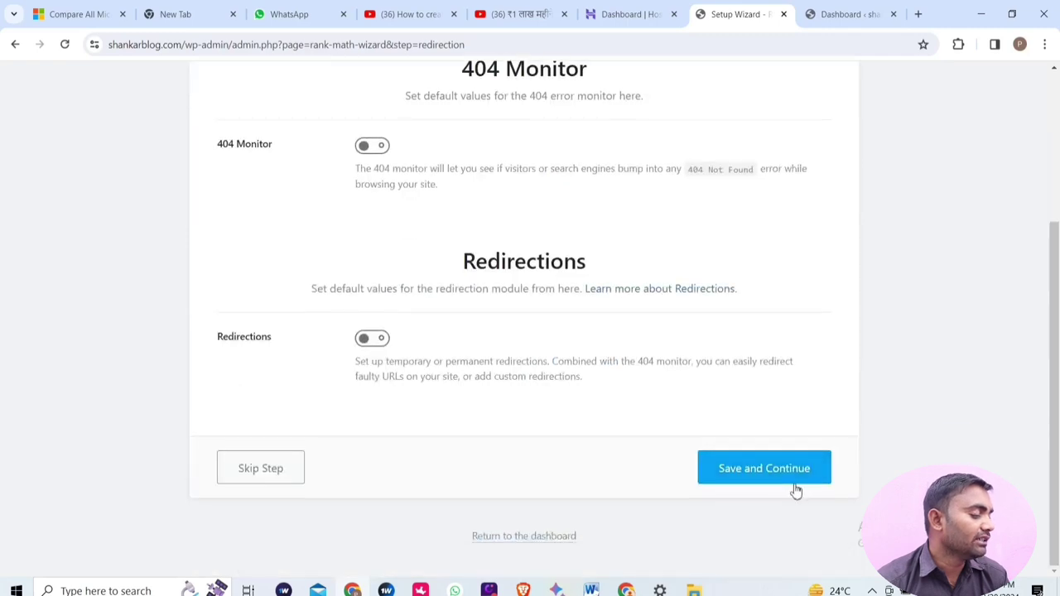
{"action": "left_click", "coordinate": [794, 479]}
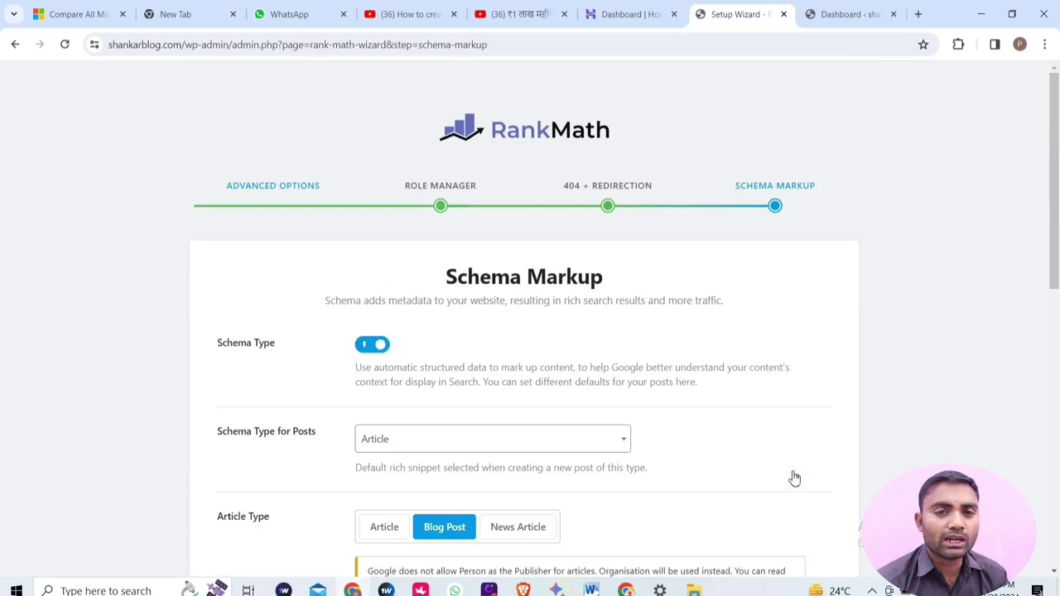
Accept the default Schema Markup types for posts, pages and stories, and finish the Rank Math wizard
{"action": "scroll", "coordinate": [793, 478], "scroll_direction": "down", "scroll_amount": 3}
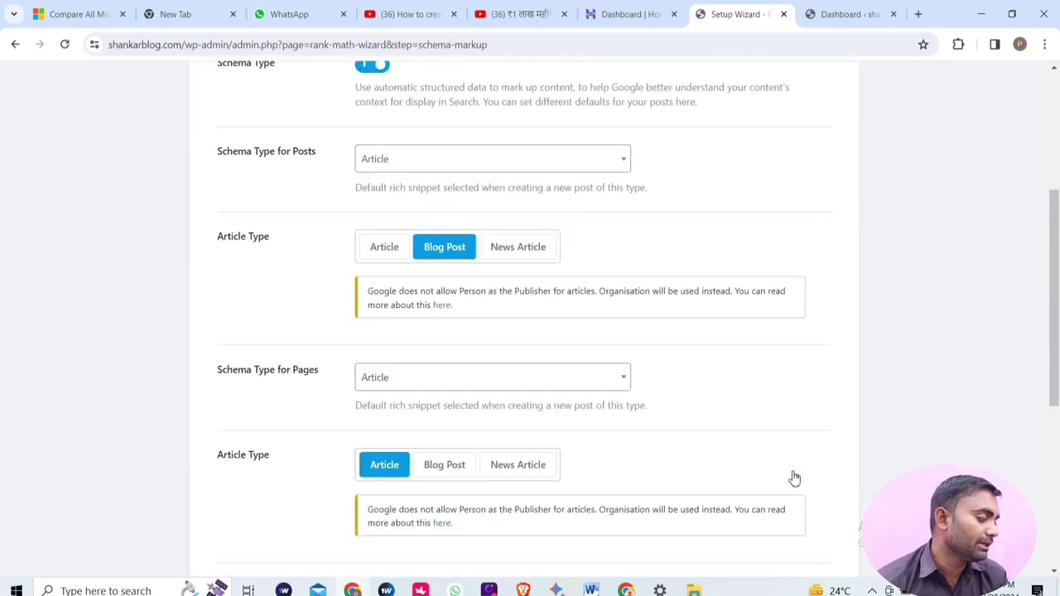
{"action": "scroll", "coordinate": [793, 479], "scroll_direction": "down", "scroll_amount": 4}
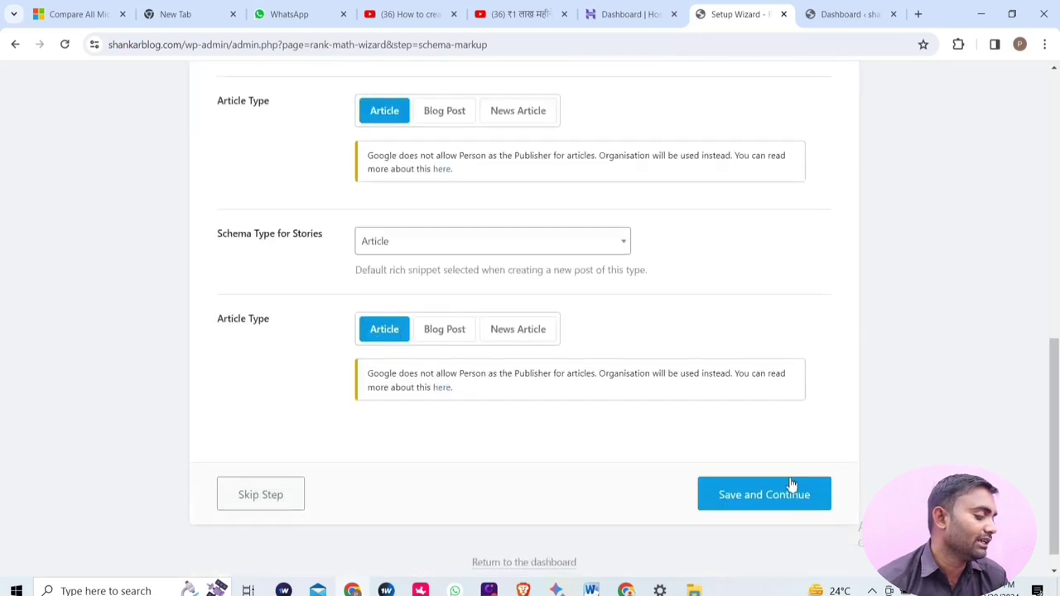
{"action": "left_click", "coordinate": [795, 478]}
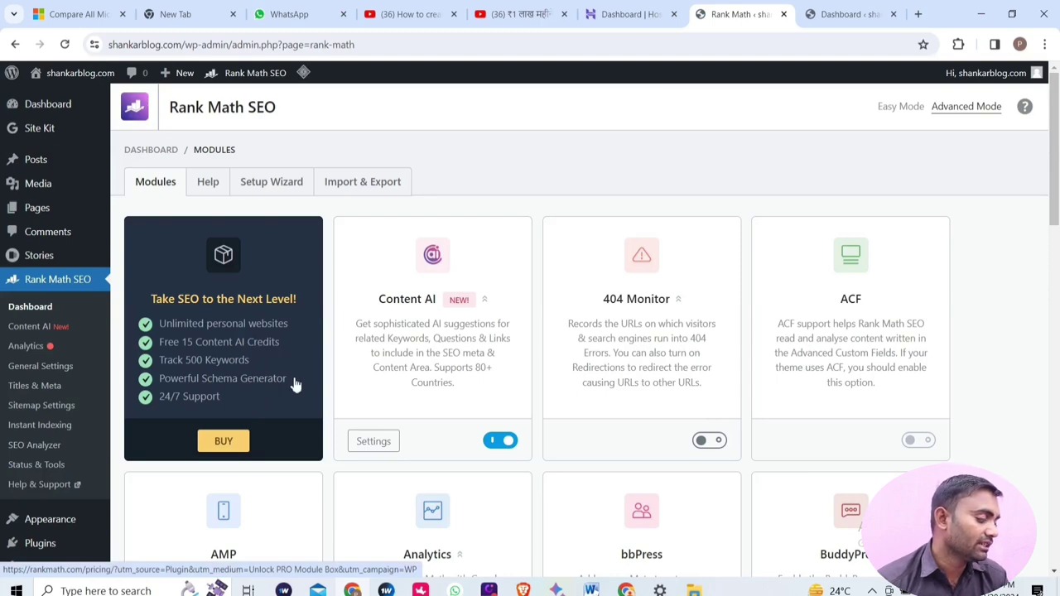
Look through all the Rank Math SEO modules and check which ones are enabled
{"action": "scroll", "coordinate": [115, 390], "scroll_direction": "down", "scroll_amount": 3}
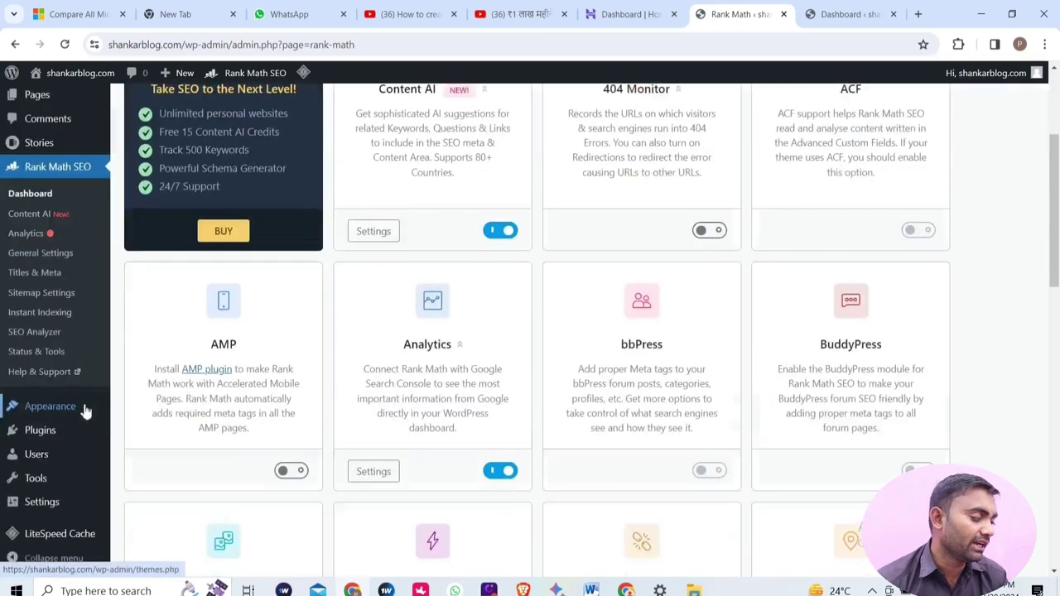
{"action": "scroll", "coordinate": [92, 398], "scroll_direction": "up", "scroll_amount": 3}
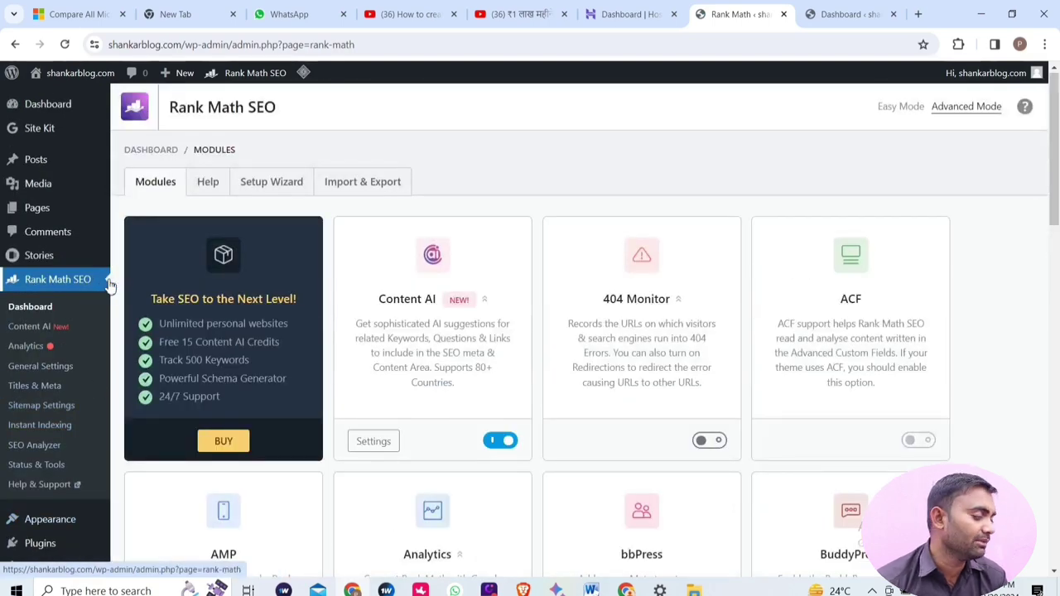
{"action": "left_click", "coordinate": [110, 284]}
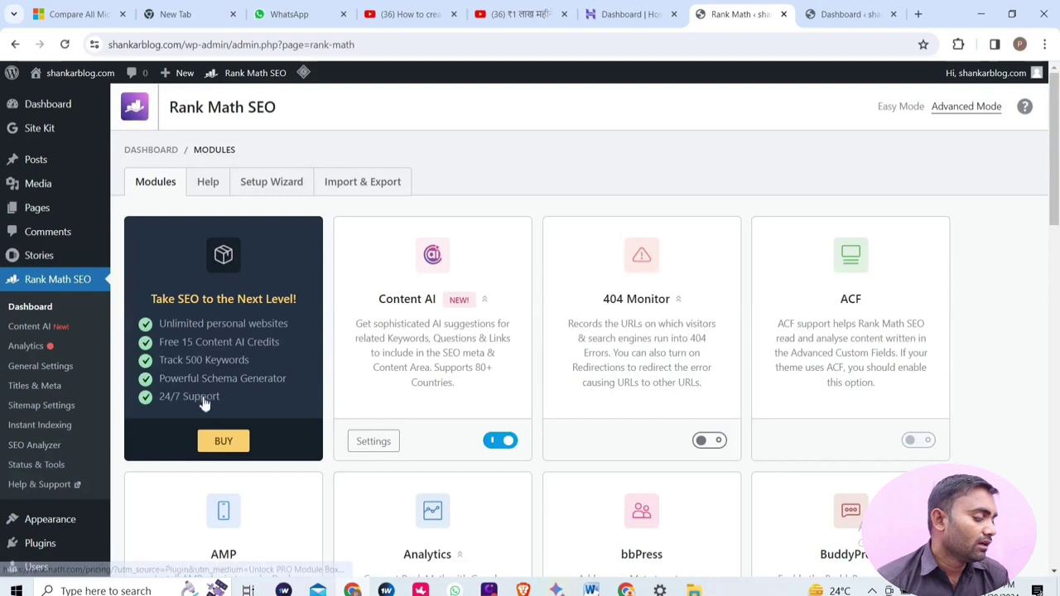
{"action": "scroll", "coordinate": [426, 344], "scroll_direction": "down", "scroll_amount": 2}
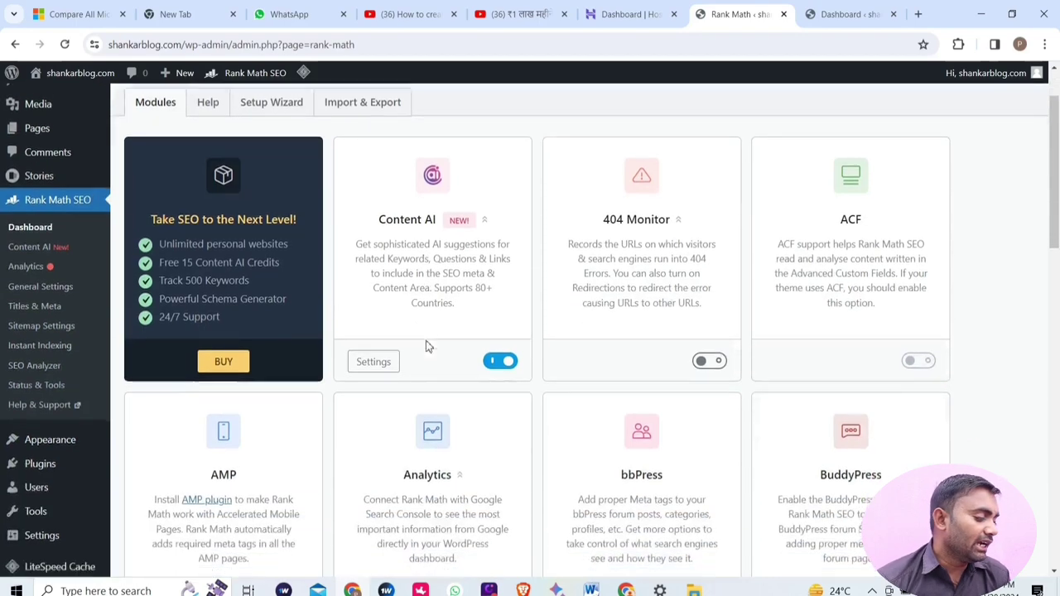
{"action": "scroll", "coordinate": [426, 347], "scroll_direction": "down", "scroll_amount": 4}
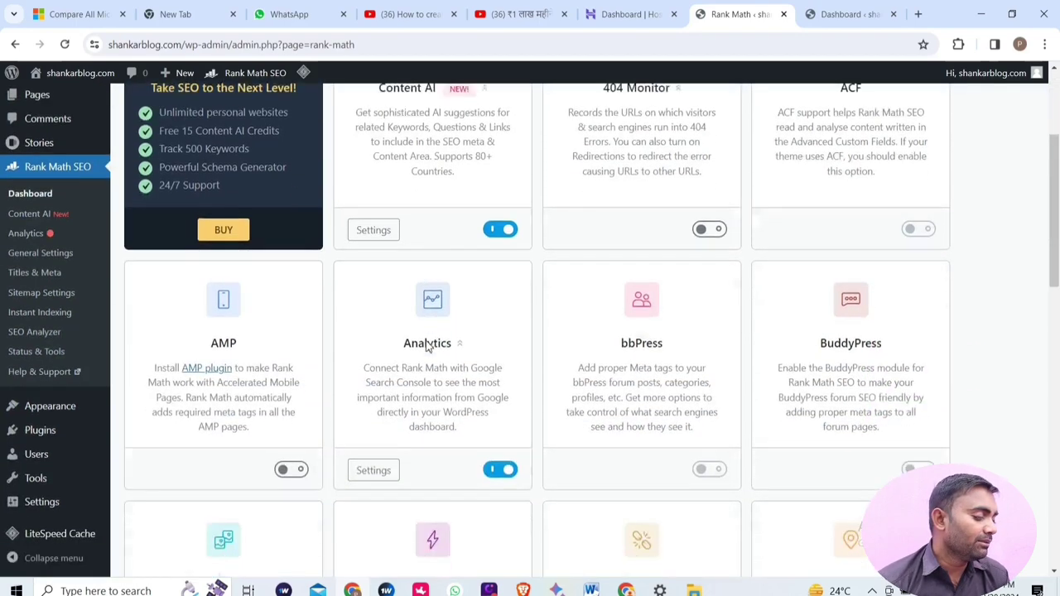
{"action": "scroll", "coordinate": [427, 341], "scroll_direction": "down", "scroll_amount": 3}
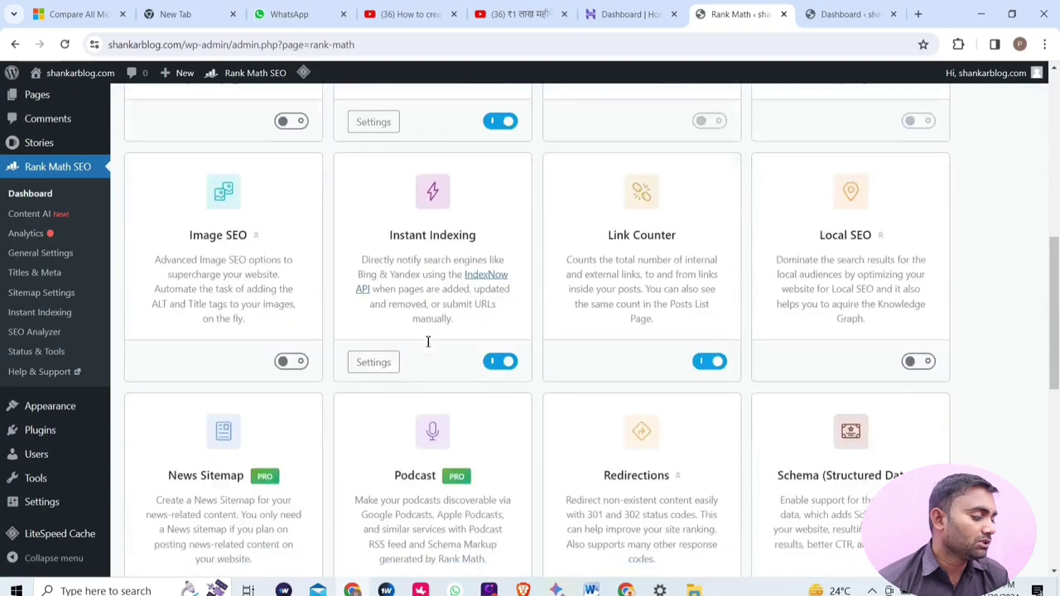
{"action": "scroll", "coordinate": [427, 346], "scroll_direction": "down", "scroll_amount": 5}
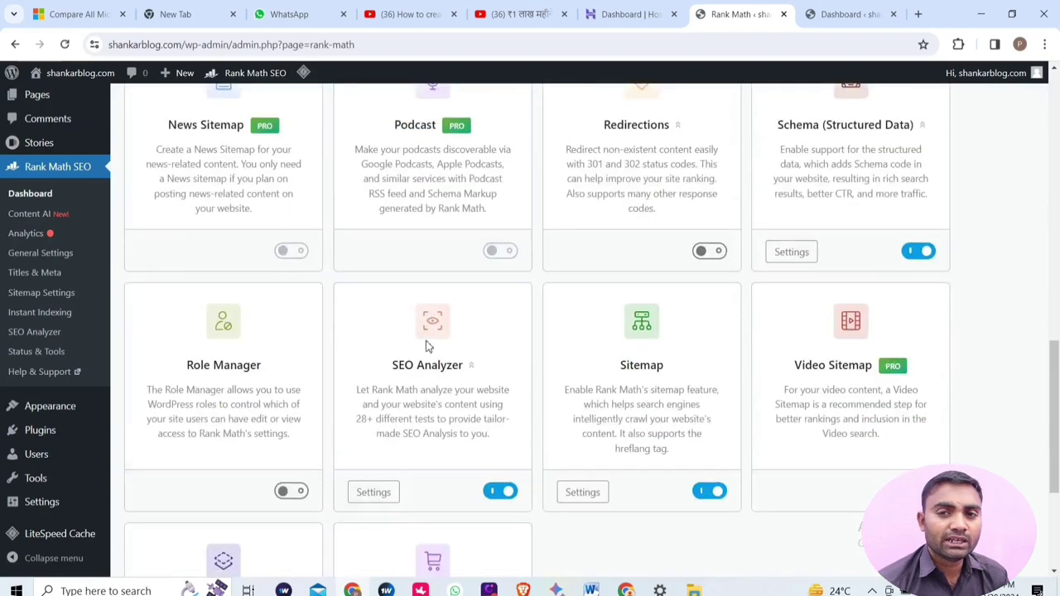
{"action": "scroll", "coordinate": [428, 347], "scroll_direction": "down", "scroll_amount": 2}
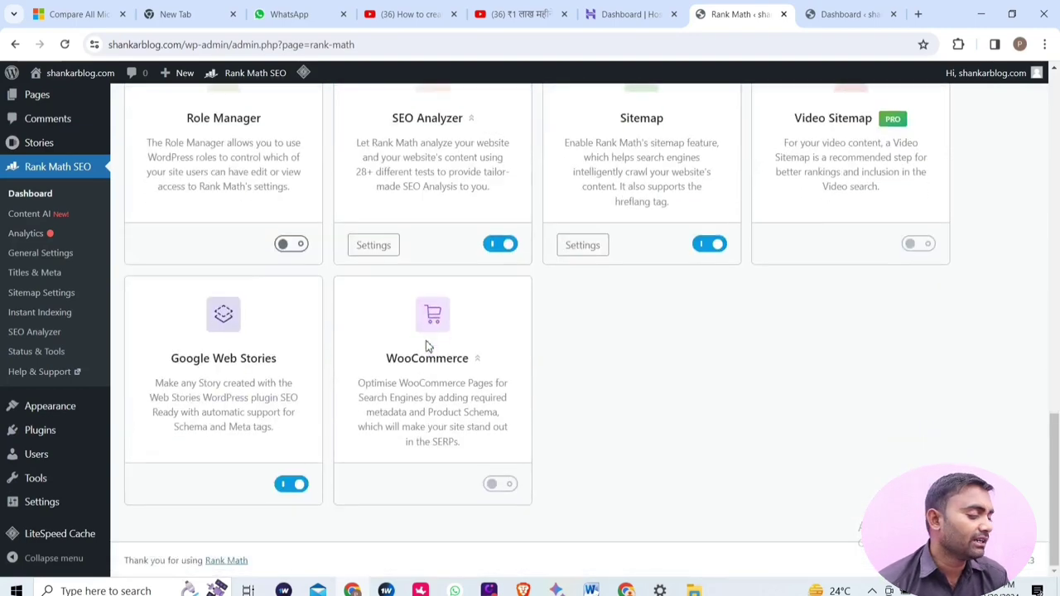
{"action": "scroll", "coordinate": [427, 346], "scroll_direction": "up", "scroll_amount": 7}
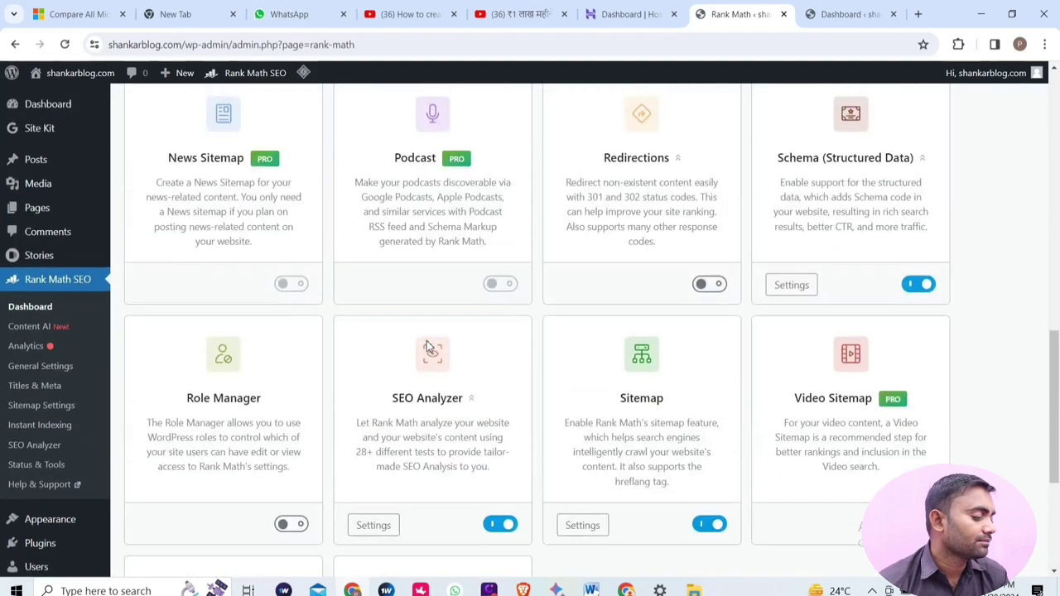
{"action": "scroll", "coordinate": [428, 340], "scroll_direction": "up", "scroll_amount": 8}
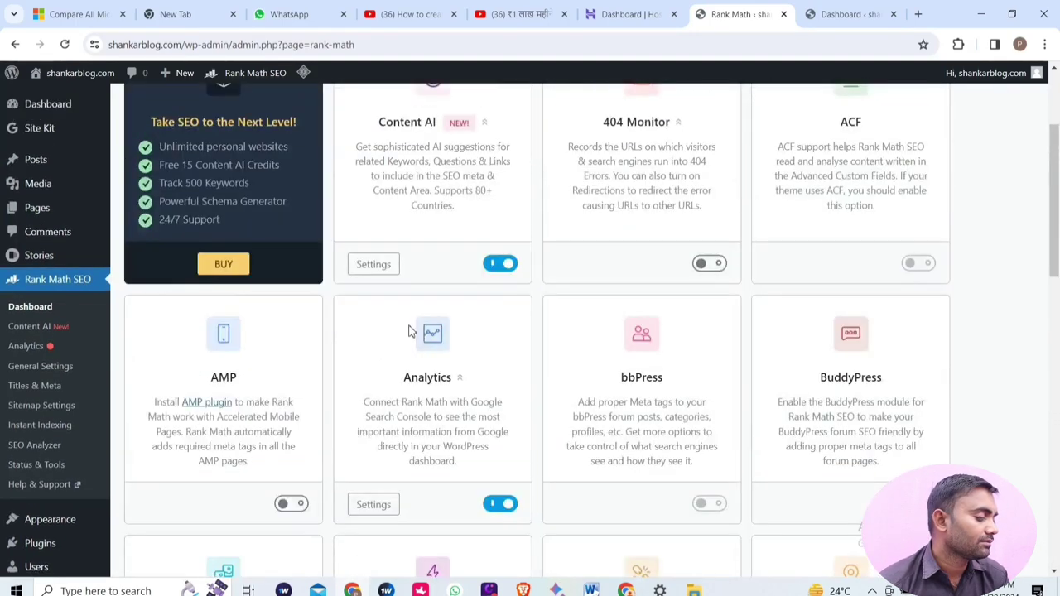
{"action": "scroll", "coordinate": [519, 187], "scroll_direction": "up", "scroll_amount": 2}
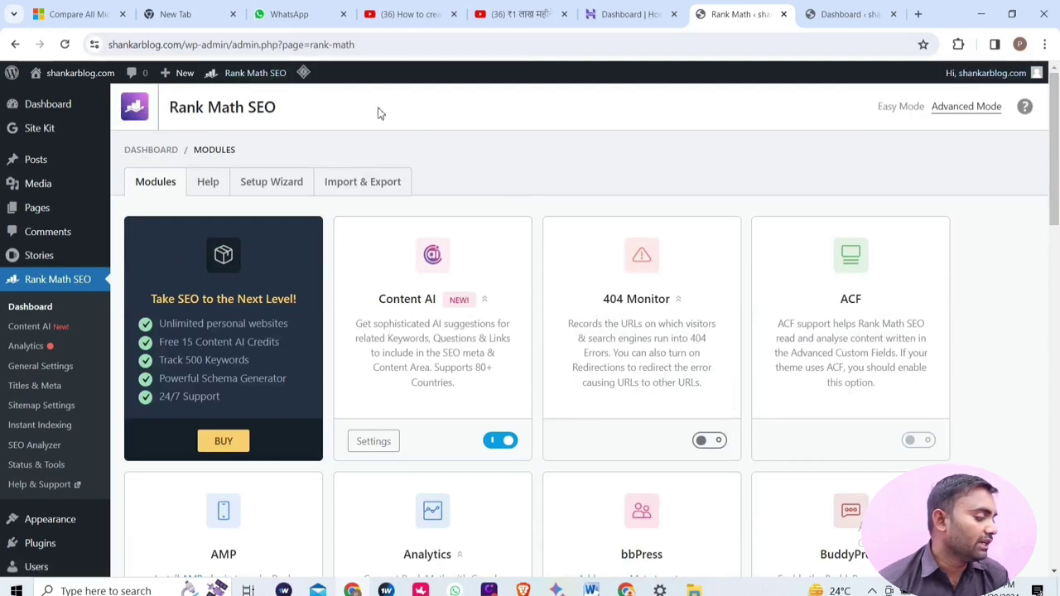
Return to the WordPress dashboard home and look through its overview, activity and news widgets
{"action": "left_click", "coordinate": [30, 108]}
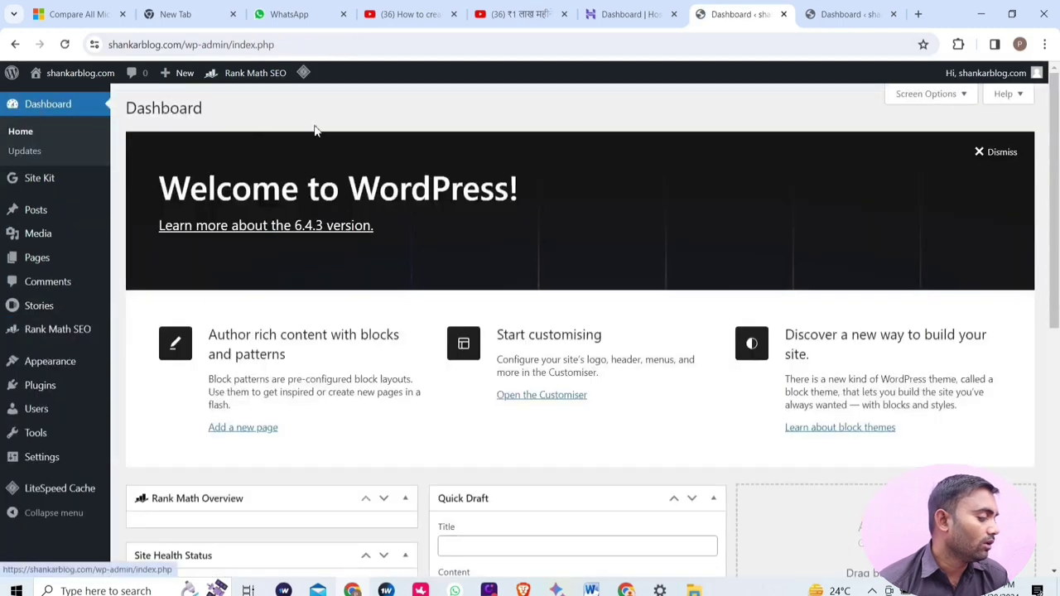
{"action": "scroll", "coordinate": [484, 170], "scroll_direction": "down", "scroll_amount": 2}
{"action": "scroll", "coordinate": [486, 172], "scroll_direction": "down", "scroll_amount": 2}
{"action": "scroll", "coordinate": [489, 172], "scroll_direction": "down", "scroll_amount": 1}
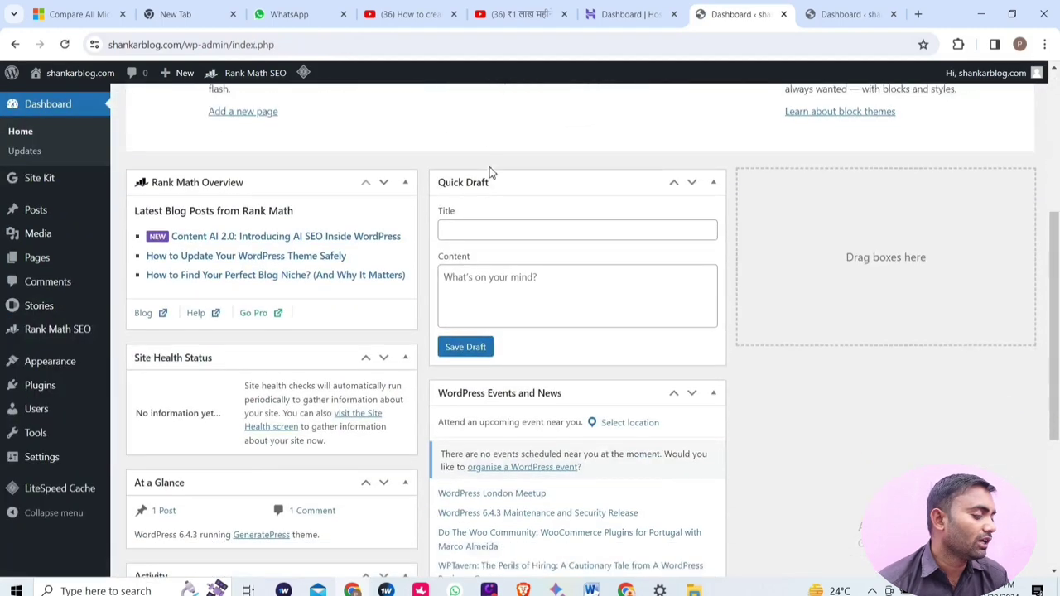
{"action": "scroll", "coordinate": [488, 173], "scroll_direction": "down", "scroll_amount": 1}
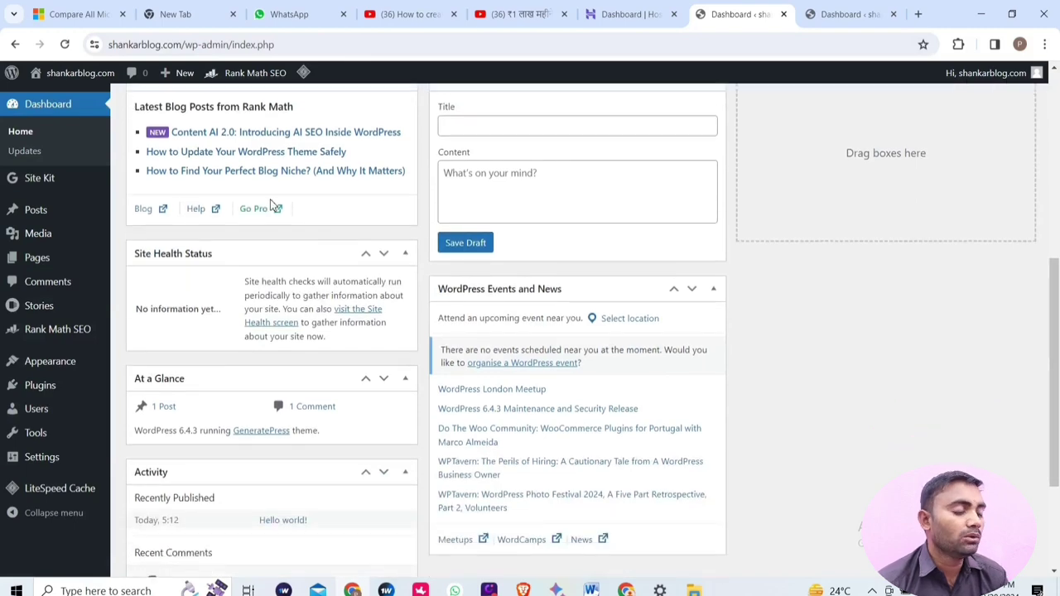
{"action": "scroll", "coordinate": [564, 262], "scroll_direction": "down", "scroll_amount": 2}
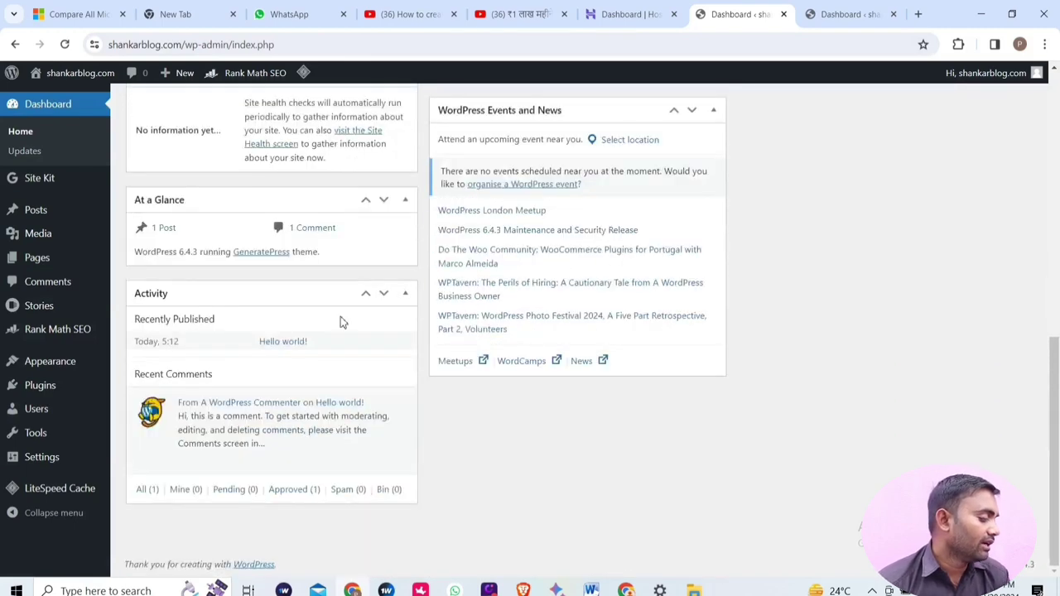
{"action": "mouse_move", "coordinate": [232, 406]}
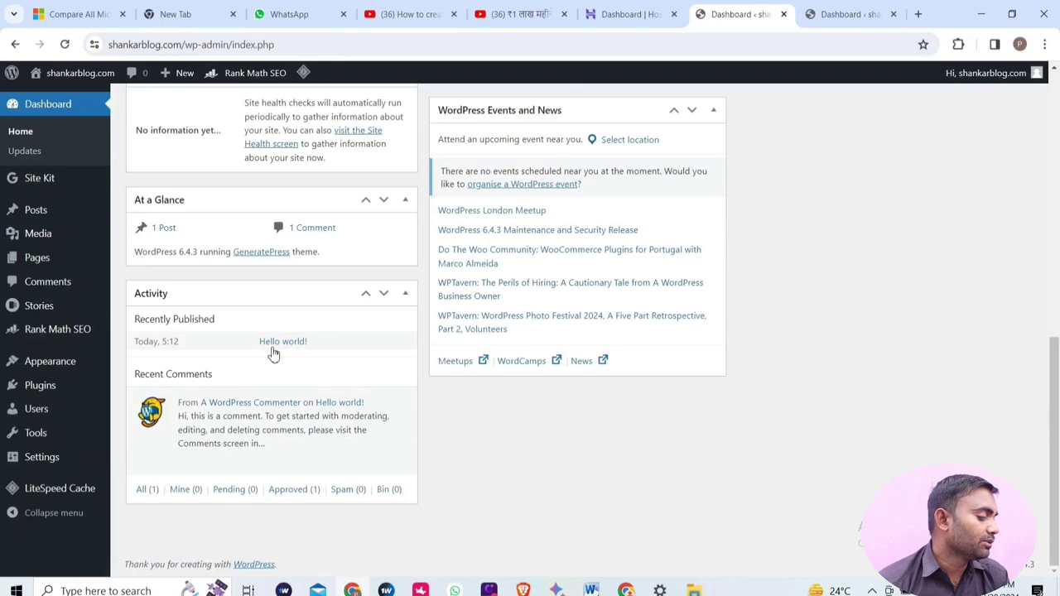
{"action": "scroll", "coordinate": [273, 353], "scroll_direction": "up", "scroll_amount": 3}
{"action": "scroll", "coordinate": [273, 352], "scroll_direction": "up", "scroll_amount": 5}
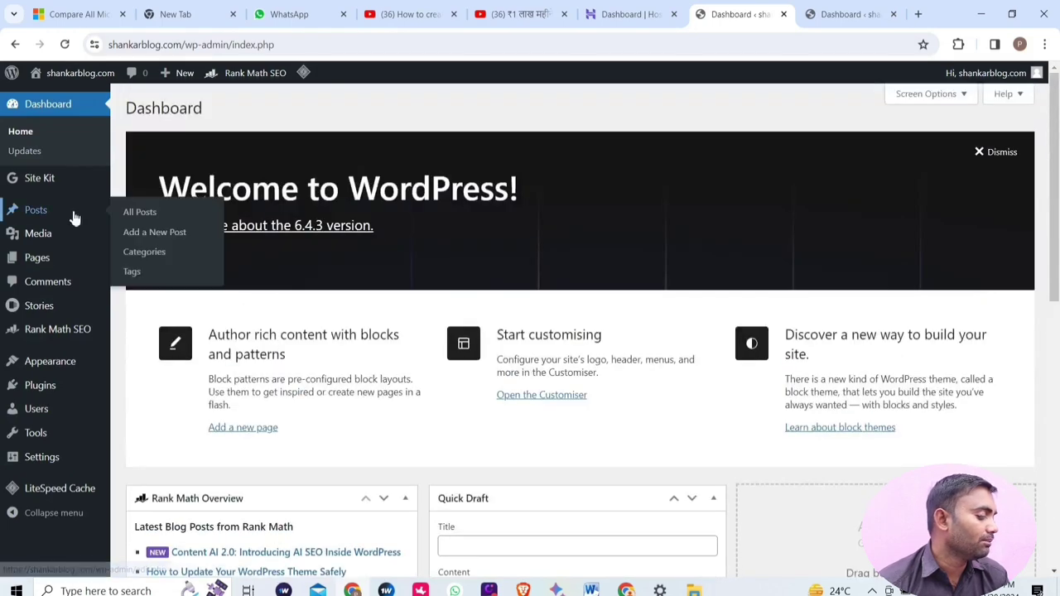
{"action": "mouse_move", "coordinate": [39, 328]}
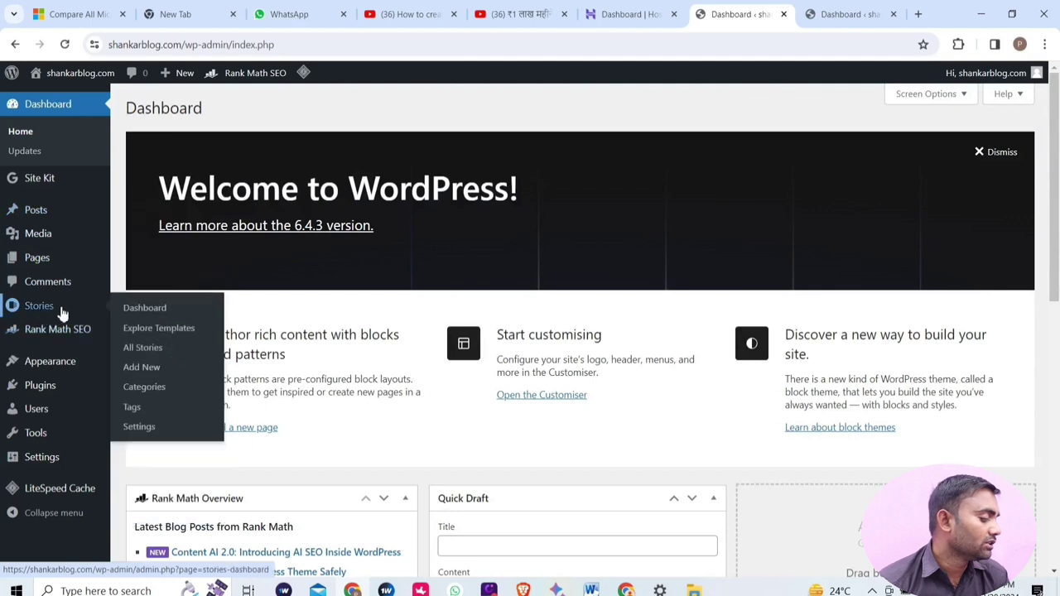
Switch to Hostinger's hPanel and check the SSL certificate's status and options and the Malware Scanner for shankarblog.com
{"action": "key", "text": "ctrl+shift+Tab"}
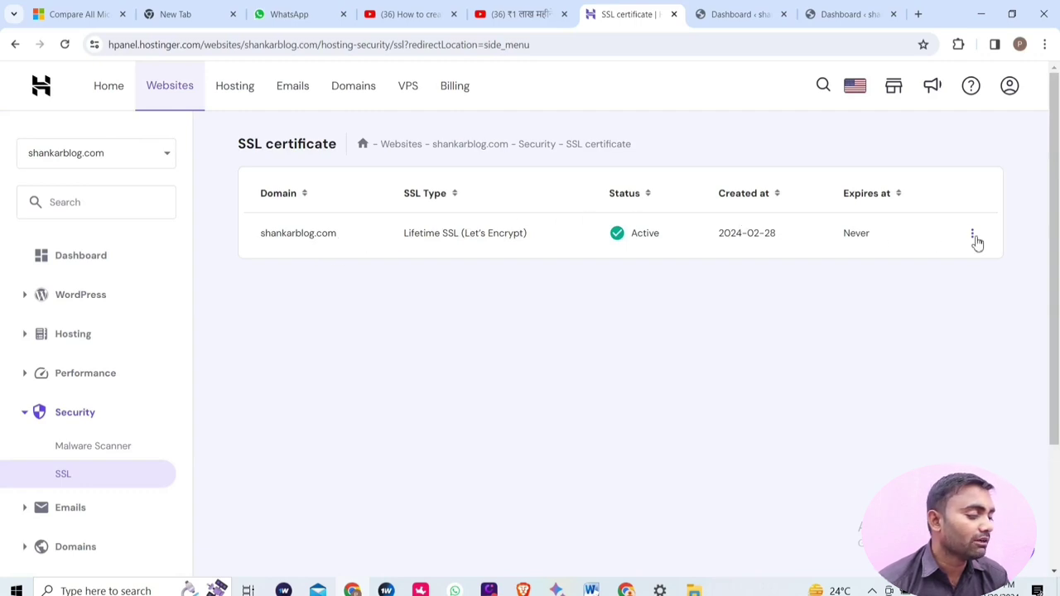
{"action": "left_click", "coordinate": [973, 237]}
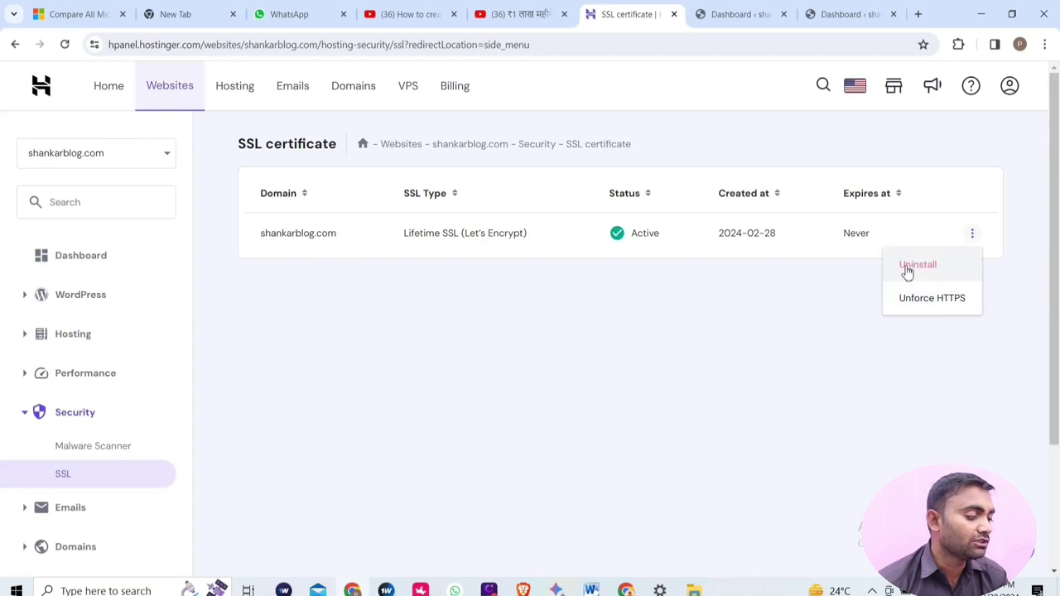
{"action": "left_click", "coordinate": [241, 363]}
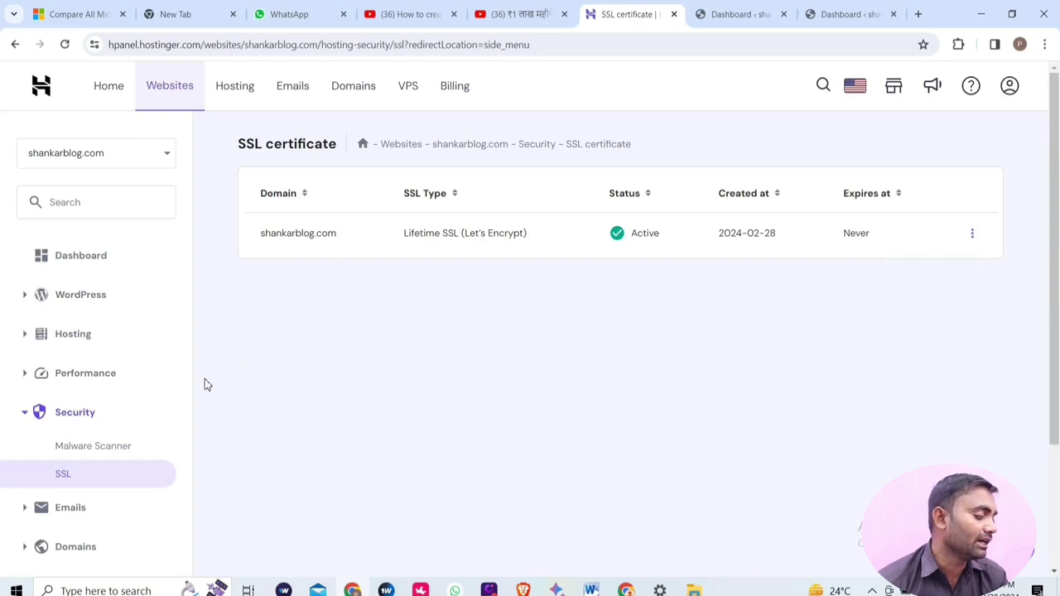
{"action": "left_click", "coordinate": [74, 446]}
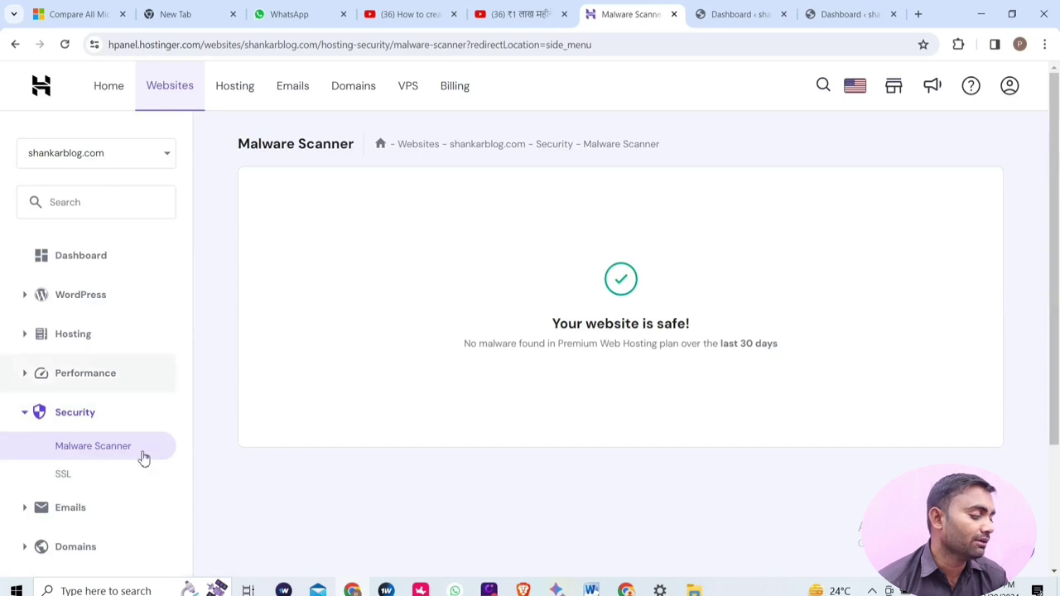
{"action": "left_click", "coordinate": [75, 547]}
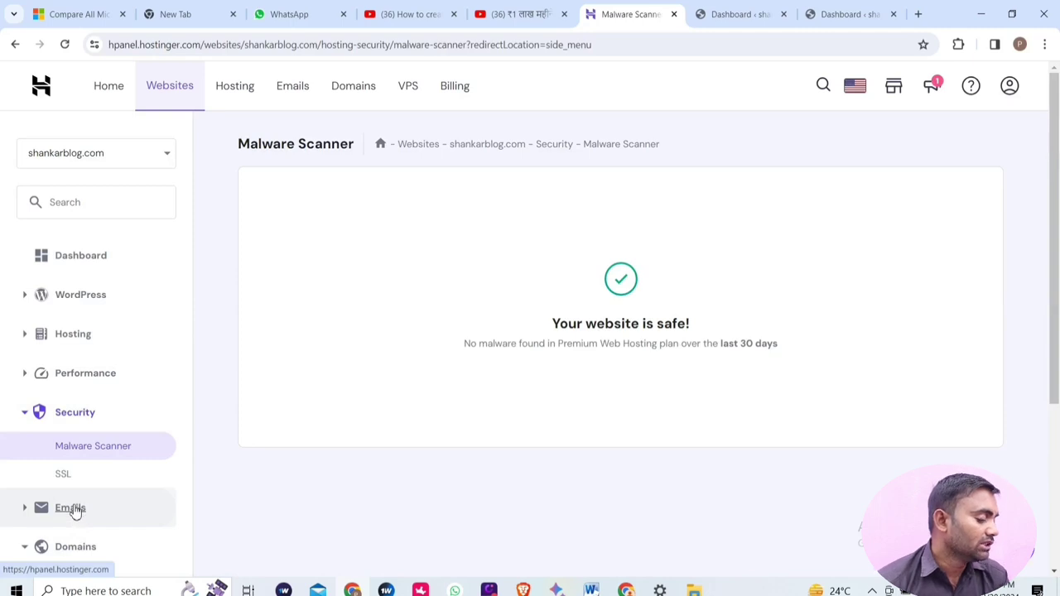
{"action": "left_click", "coordinate": [70, 508]}
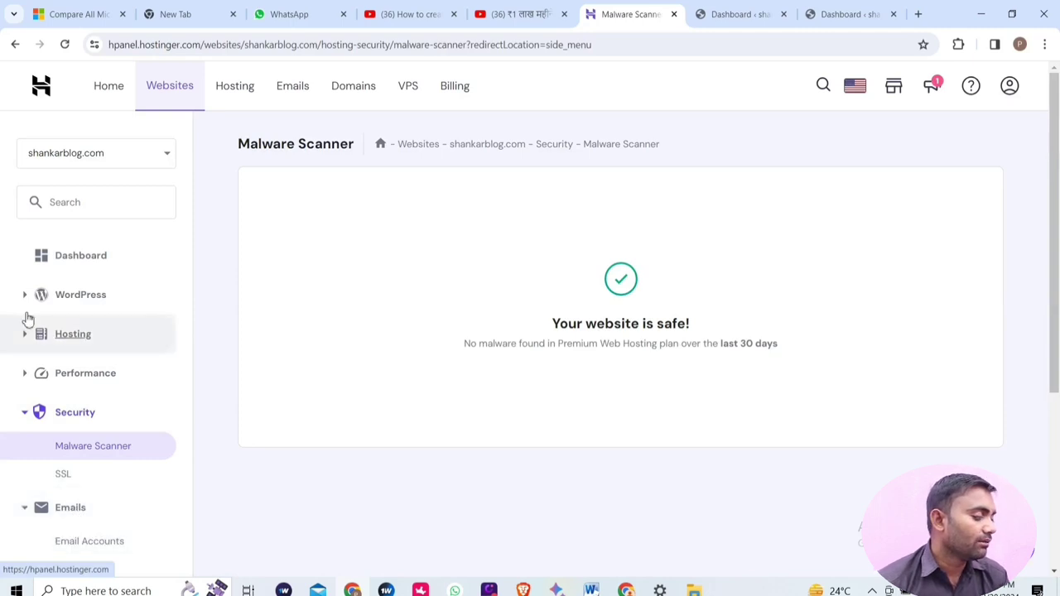
Switch back to the WordPress admin and move the "Hello world!" post to the Bin
{"action": "left_click", "coordinate": [845, 16]}
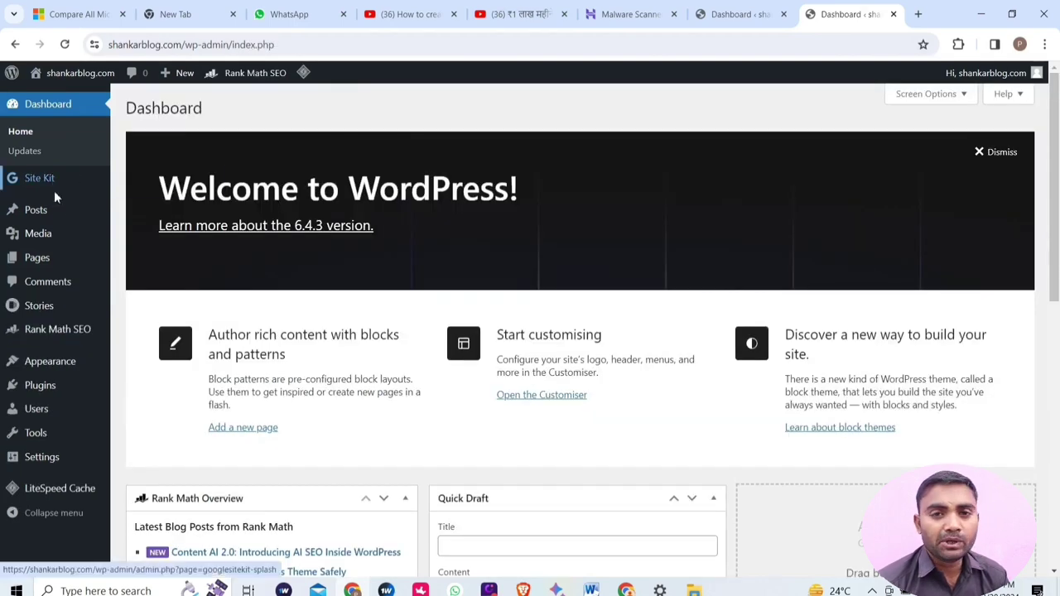
{"action": "mouse_move", "coordinate": [58, 213]}
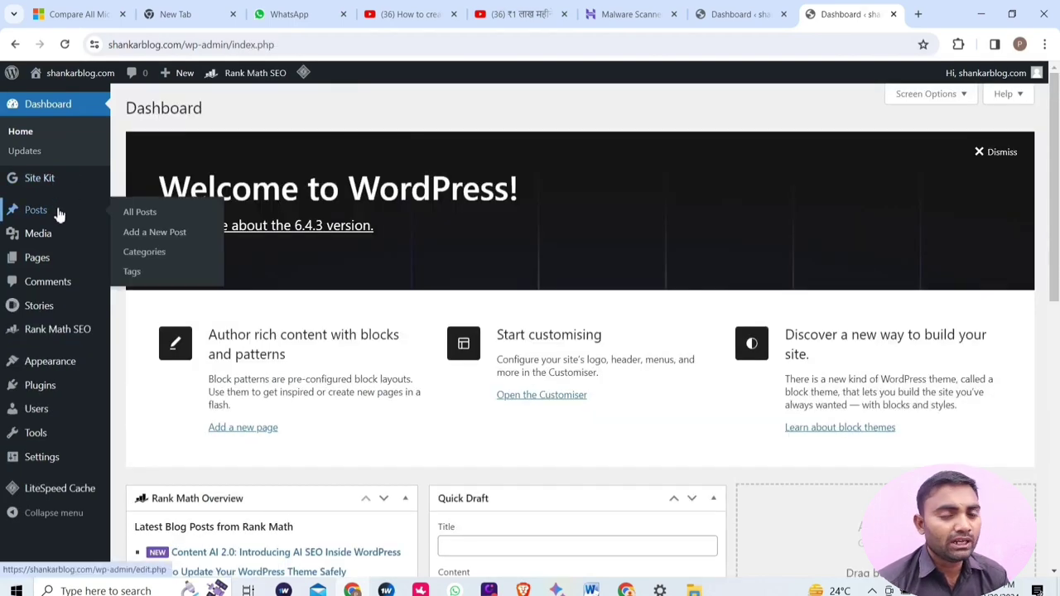
{"action": "left_click", "coordinate": [164, 212]}
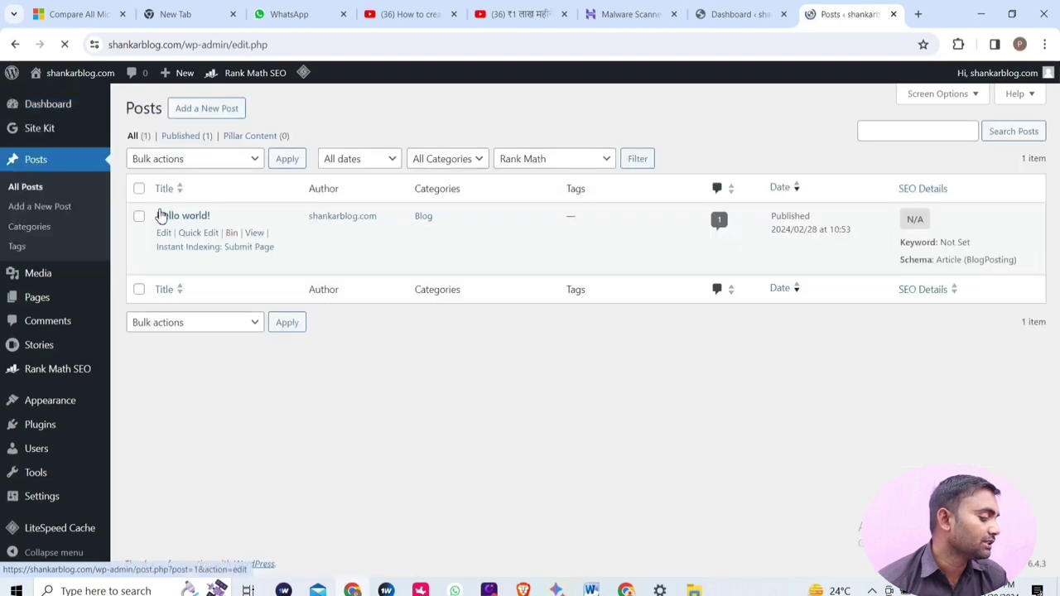
{"action": "left_click", "coordinate": [232, 235]}
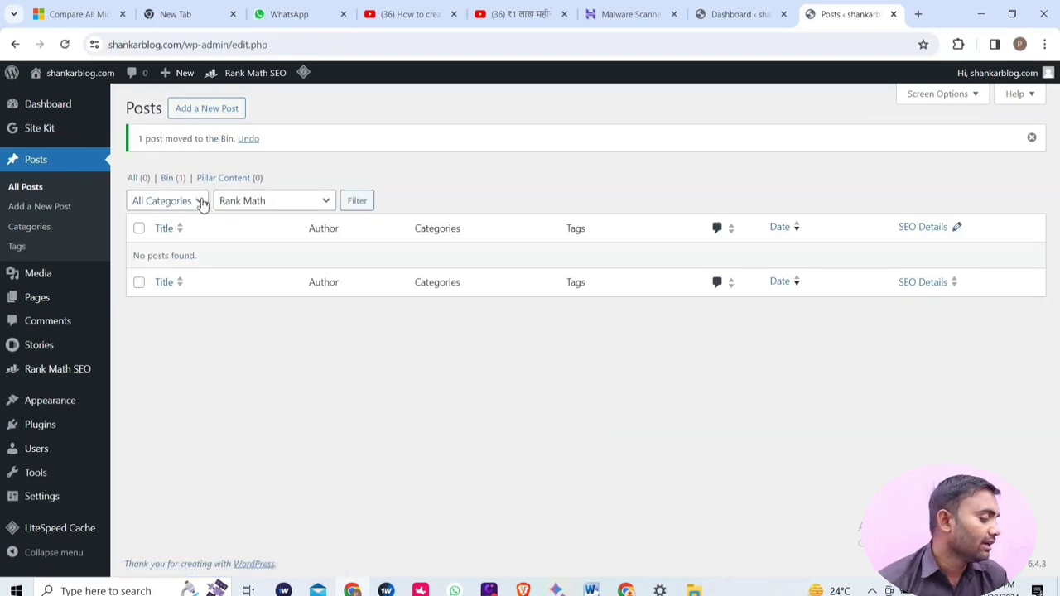
Look at which categories the posts list can be filtered by, without applying a filter
{"action": "left_click", "coordinate": [192, 200]}
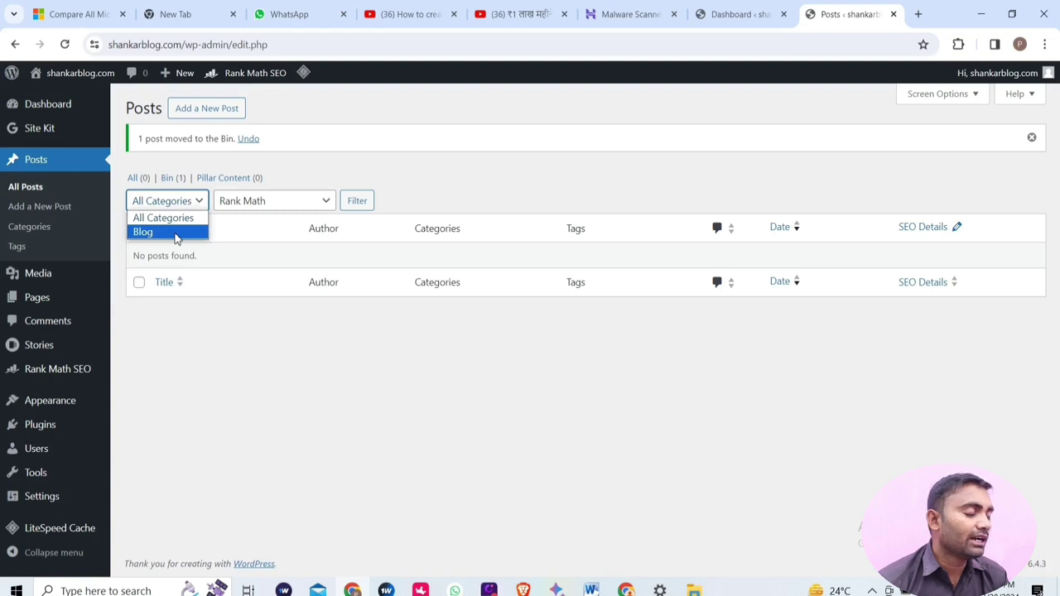
{"action": "left_click", "coordinate": [176, 236]}
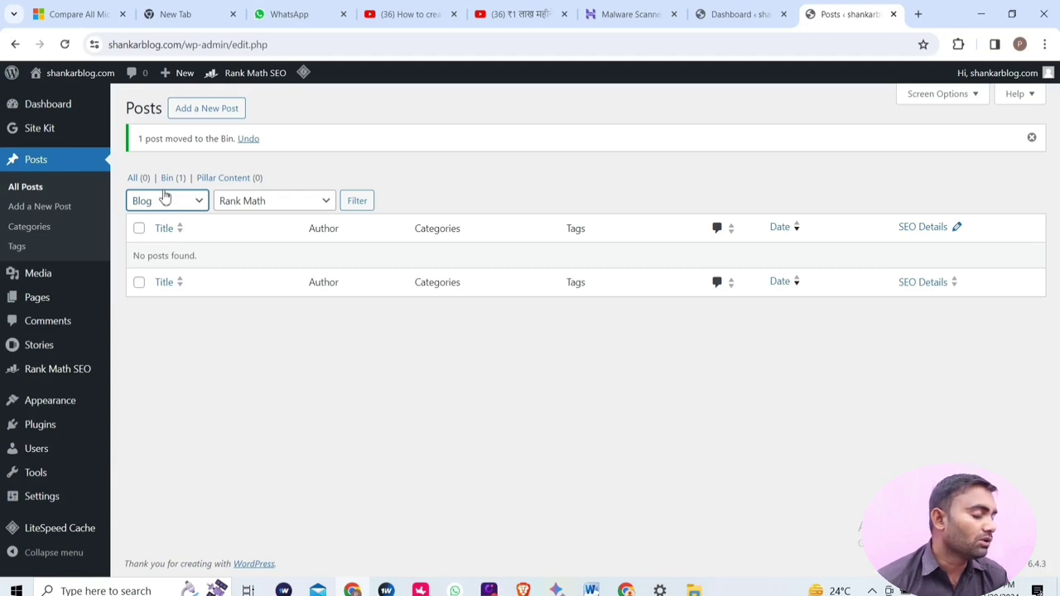
{"action": "left_click", "coordinate": [165, 202]}
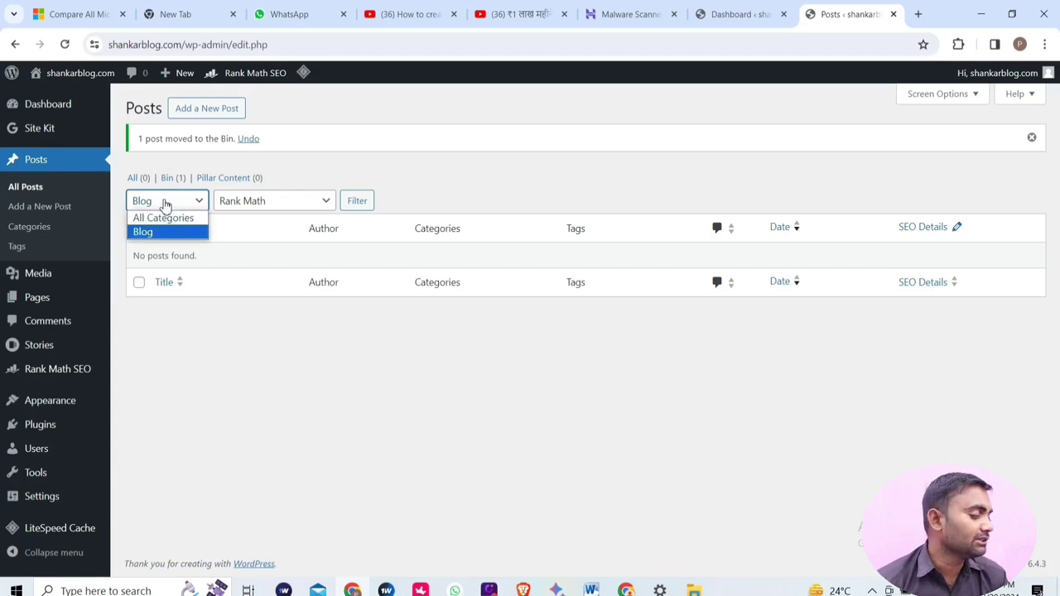
{"action": "left_click", "coordinate": [165, 205]}
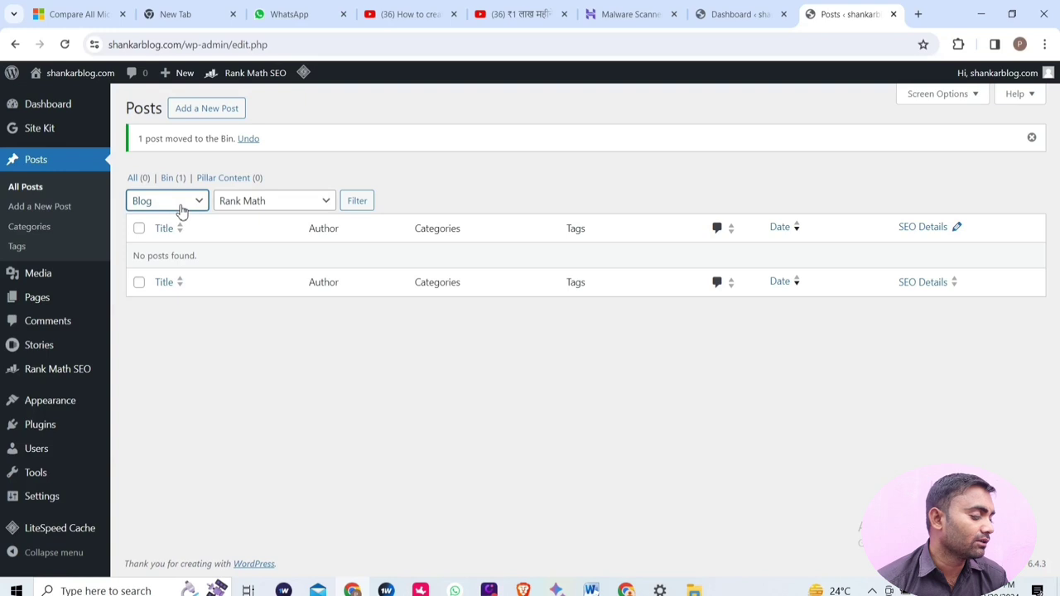
Add a new post category named Blogging with the slug Blogging and parent category None
{"action": "left_click", "coordinate": [42, 227]}
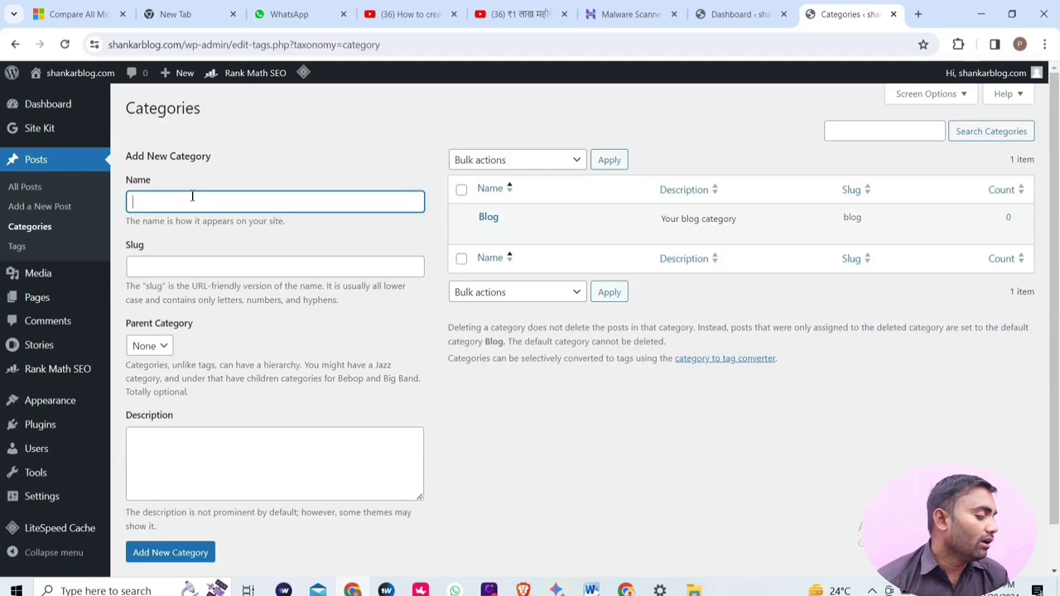
{"action": "type", "text": "Blogging"}
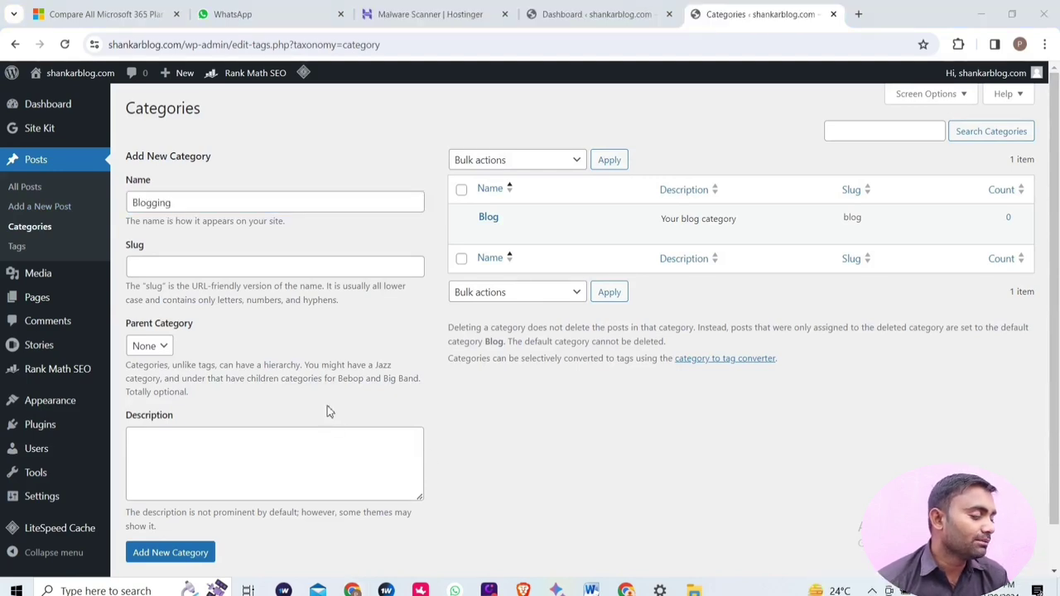
{"action": "double_click", "coordinate": [153, 202]}
{"action": "key", "text": "ctrl+c"}
{"action": "left_click", "coordinate": [157, 267]}
{"action": "right_click", "coordinate": [168, 268]}
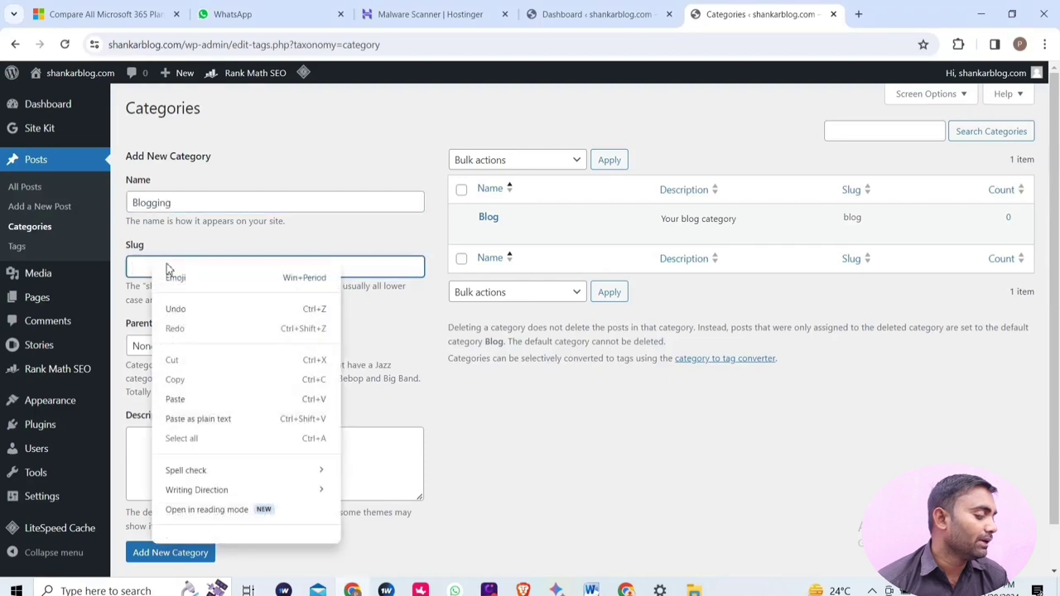
{"action": "left_click", "coordinate": [174, 399]}
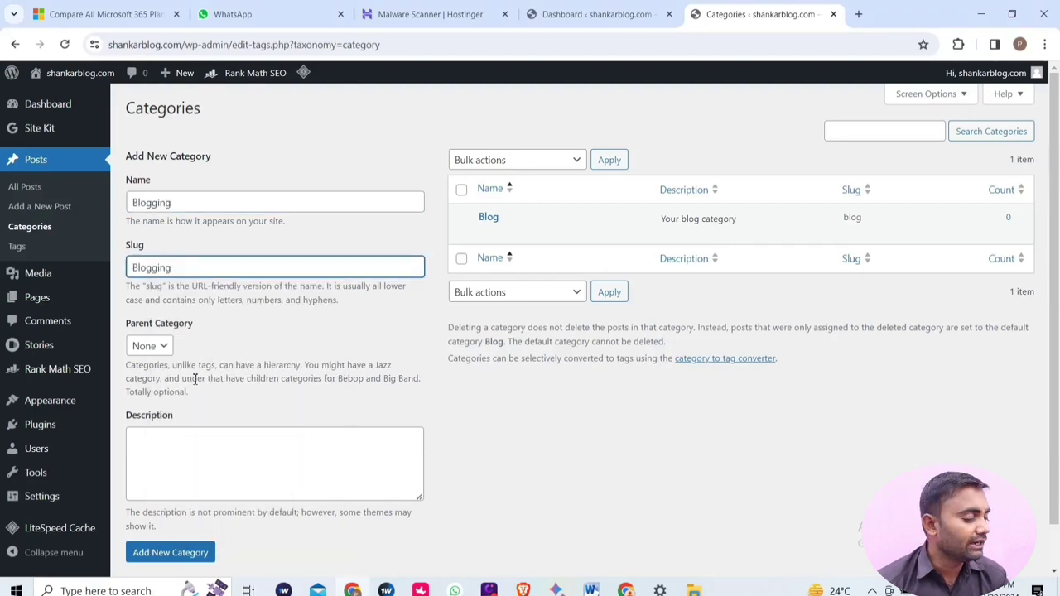
{"action": "left_click", "coordinate": [164, 347]}
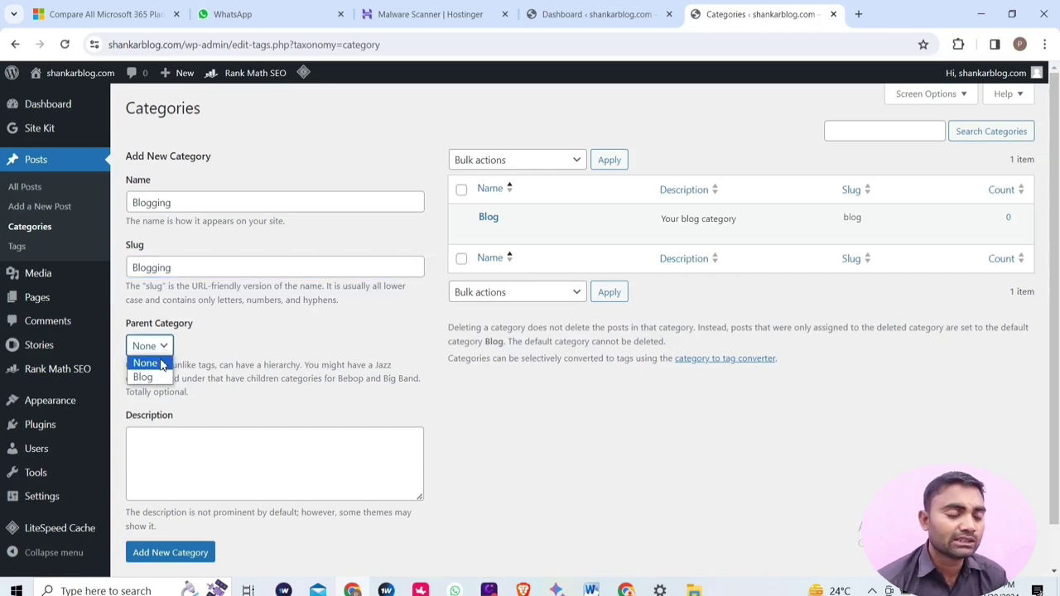
{"action": "left_click", "coordinate": [146, 364]}
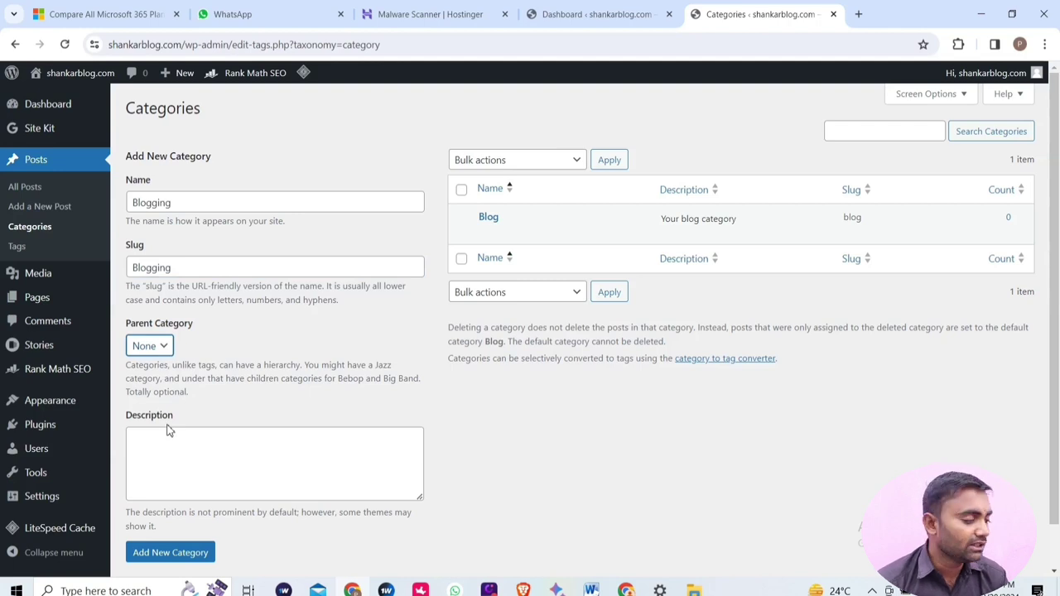
{"action": "left_click", "coordinate": [149, 553]}
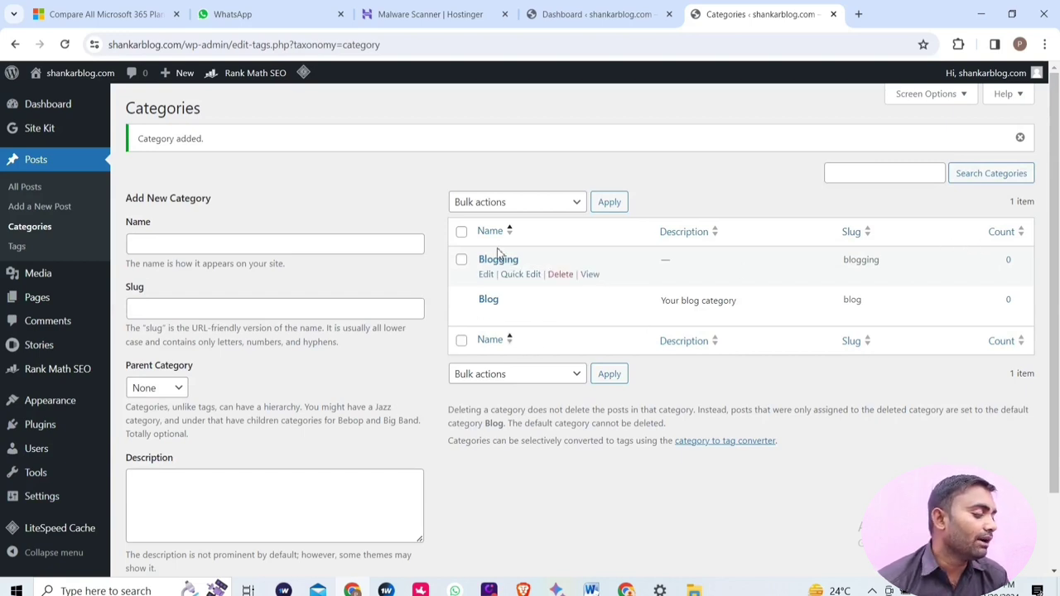
Add the post categories टेक्नोलॉजी, बिज़नेस, वेब स्टोरीज, Life+stye and Other News, giving the last two the slugs Life-stye and other_news
{"action": "left_click", "coordinate": [148, 247]}
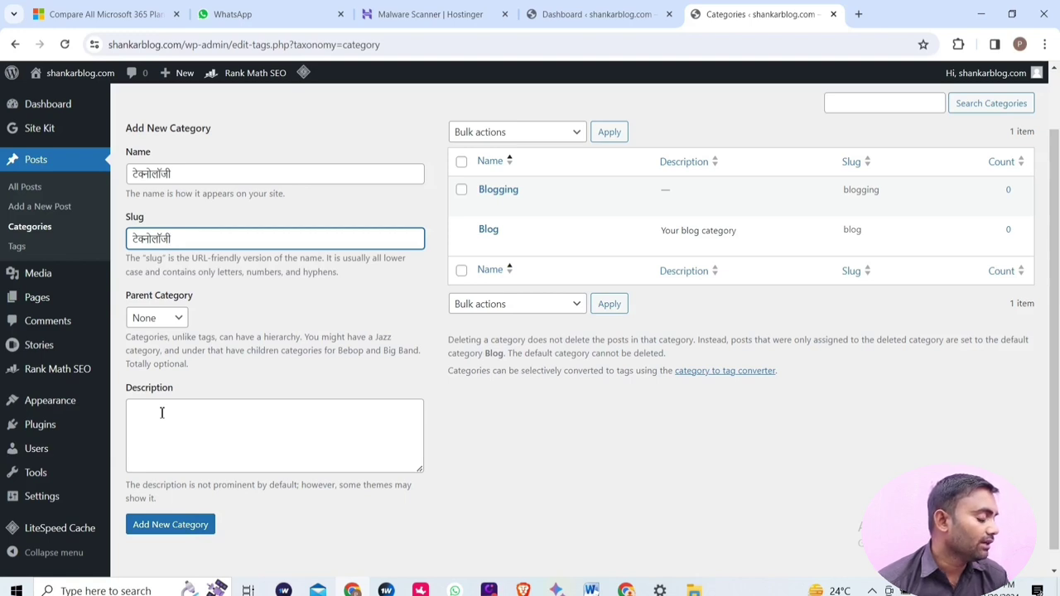
{"action": "left_click", "coordinate": [151, 525]}
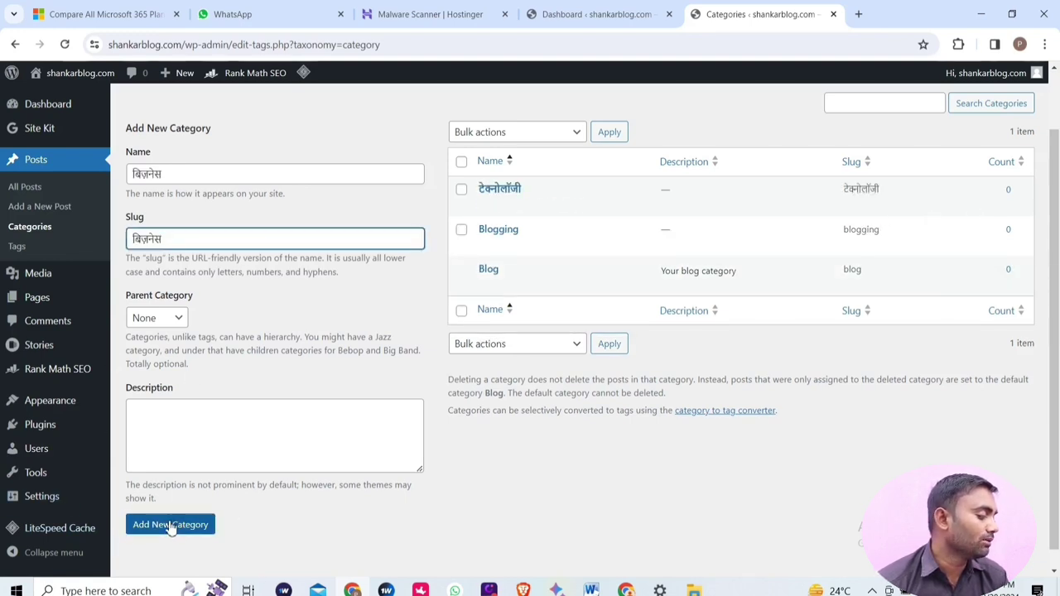
{"action": "left_click", "coordinate": [170, 524]}
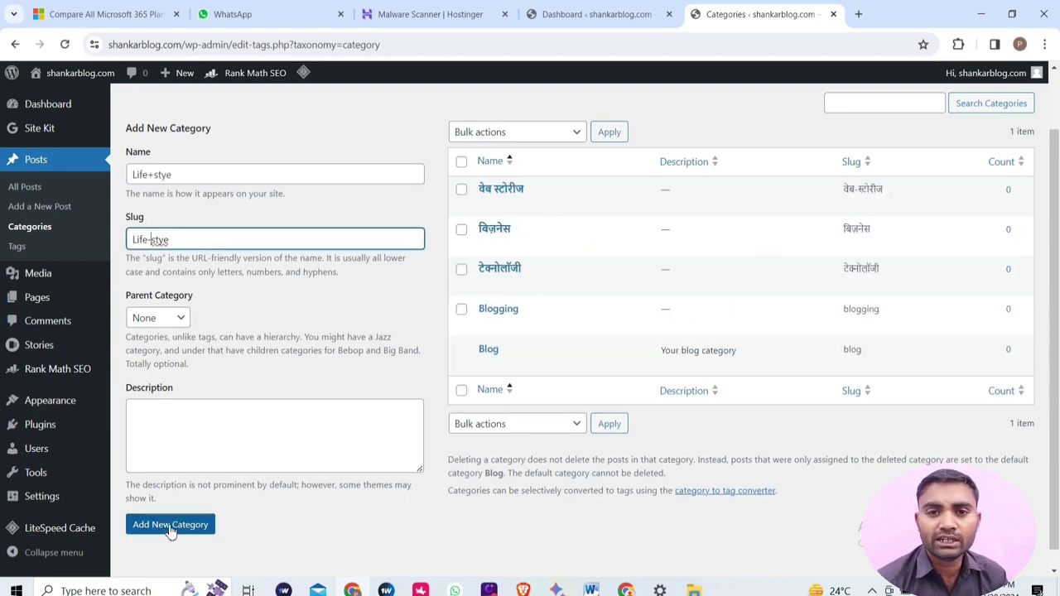
{"action": "left_click", "coordinate": [171, 527]}
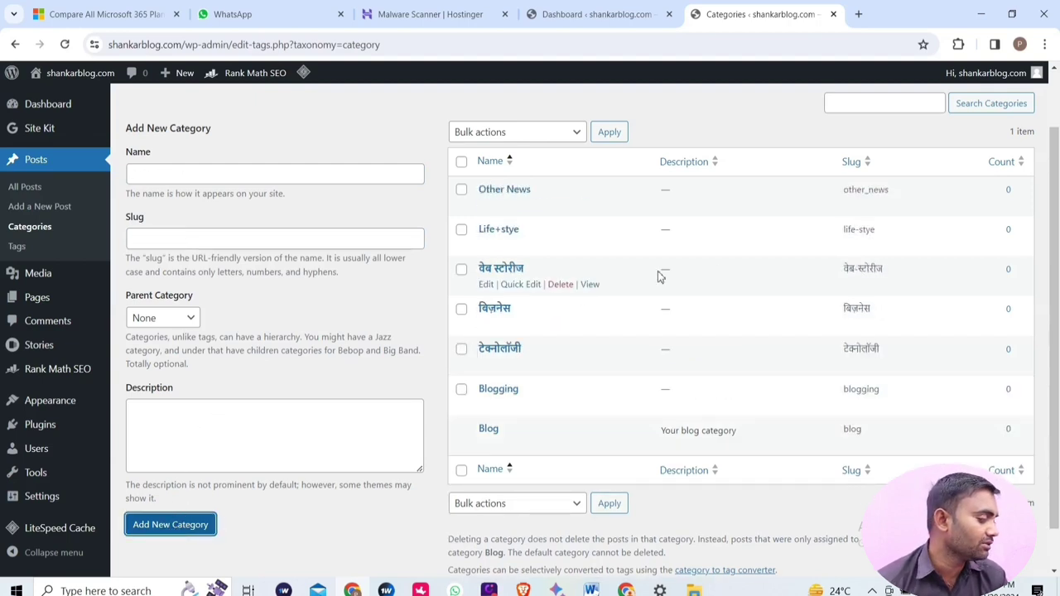
Review the list of post categories and open the live shankarblog.com homepage
{"action": "scroll", "coordinate": [833, 282], "scroll_direction": "down", "scroll_amount": 1}
{"action": "scroll", "coordinate": [770, 323], "scroll_direction": "up", "scroll_amount": 2}
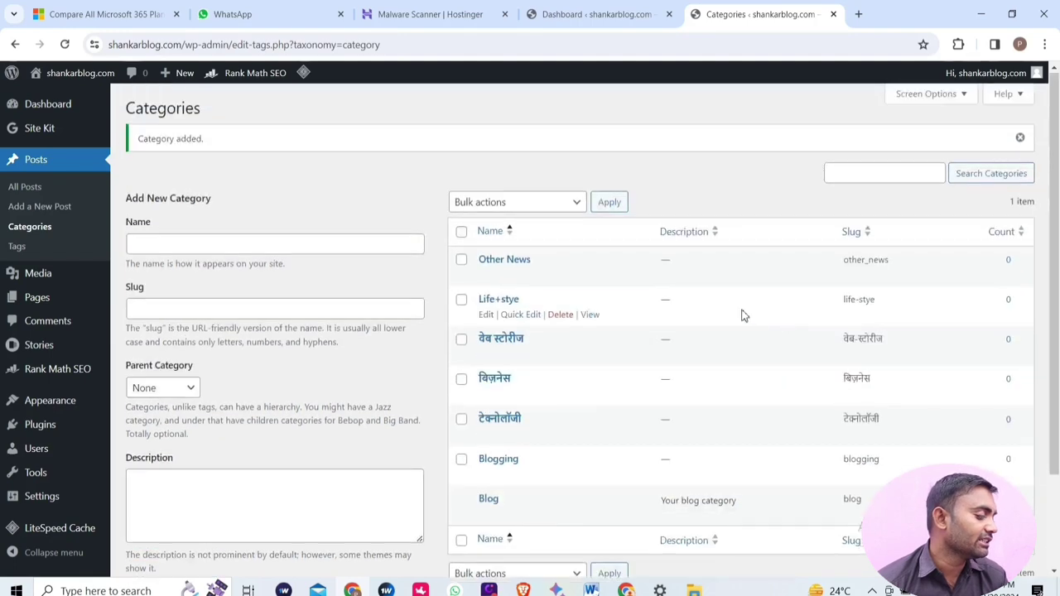
{"action": "scroll", "coordinate": [613, 410], "scroll_direction": "down", "scroll_amount": 2}
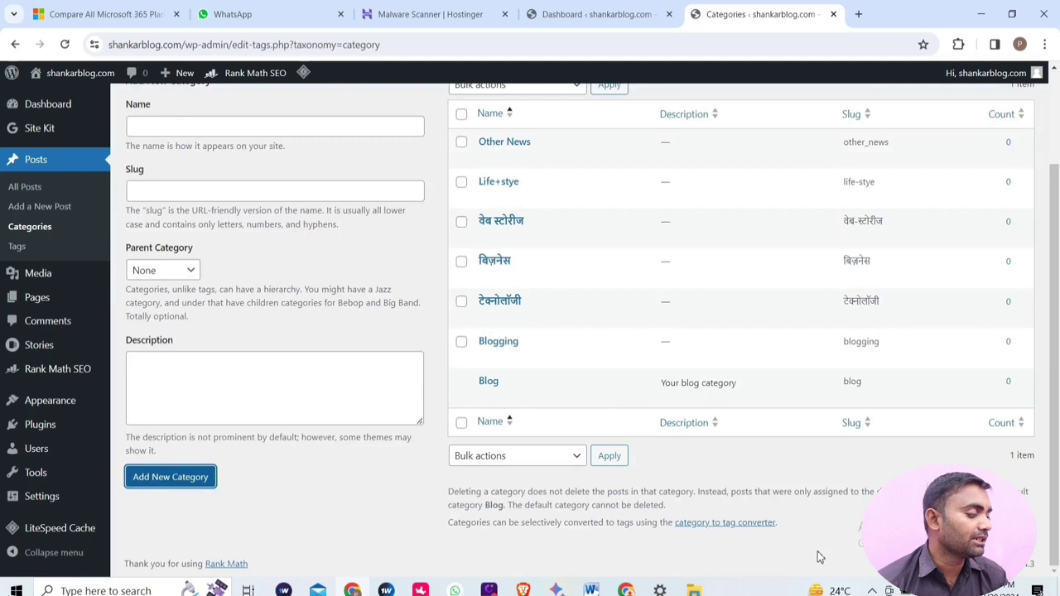
{"action": "left_click", "coordinate": [35, 77]}
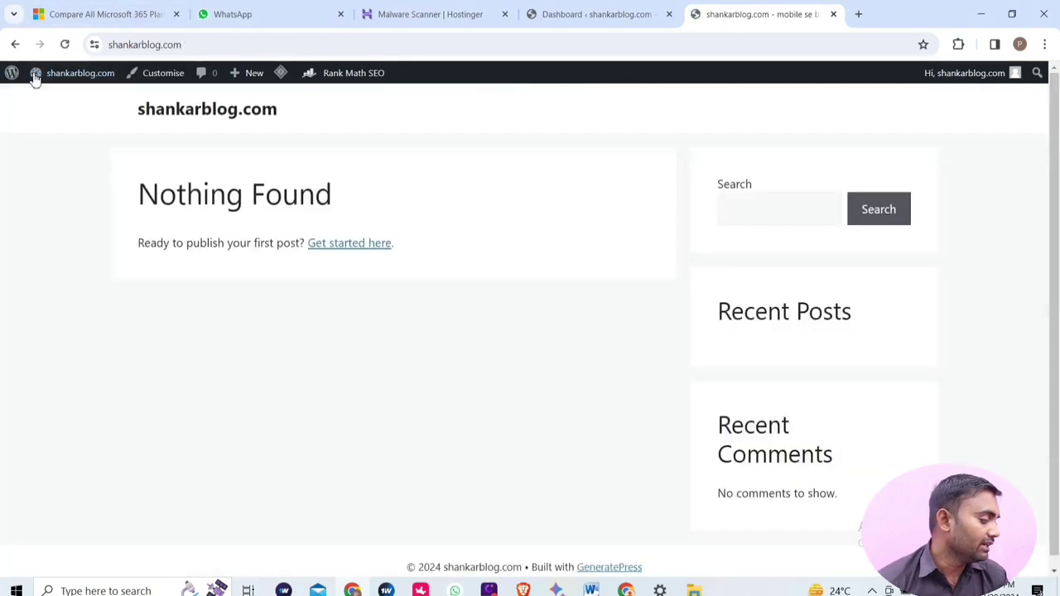
Switch between the WordPress dashboard and the live site, ending on the shankarblog.com homepage to check its header and layout
{"action": "left_click", "coordinate": [35, 77]}
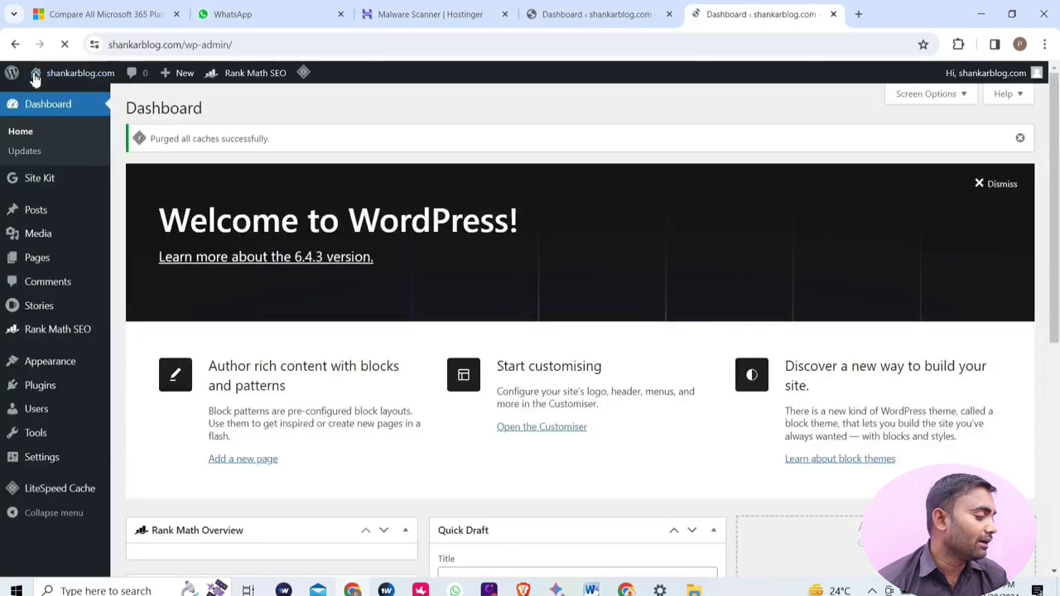
{"action": "left_click", "coordinate": [36, 75]}
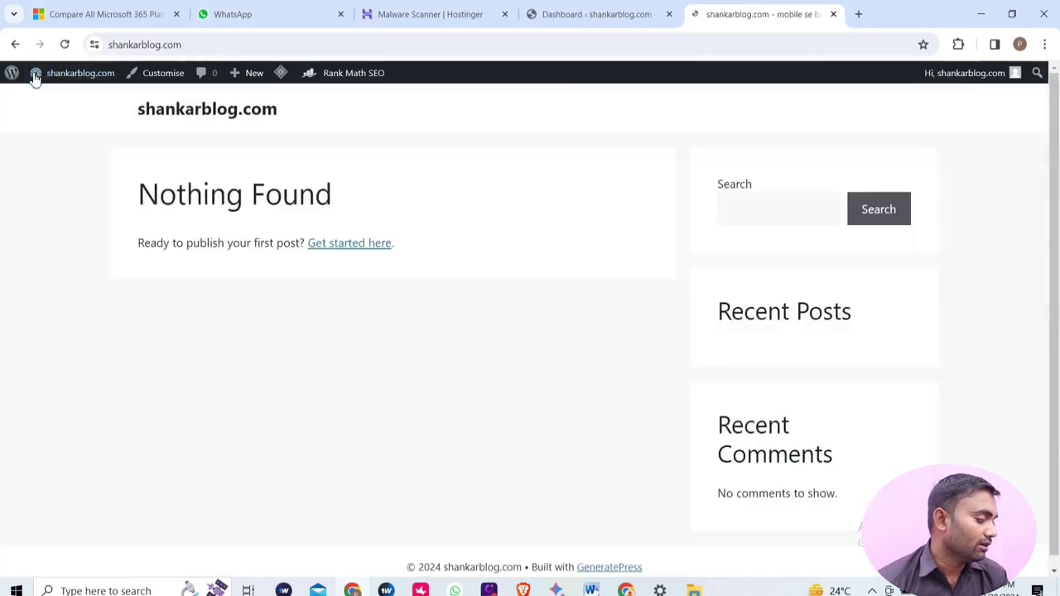
{"action": "left_click", "coordinate": [36, 76]}
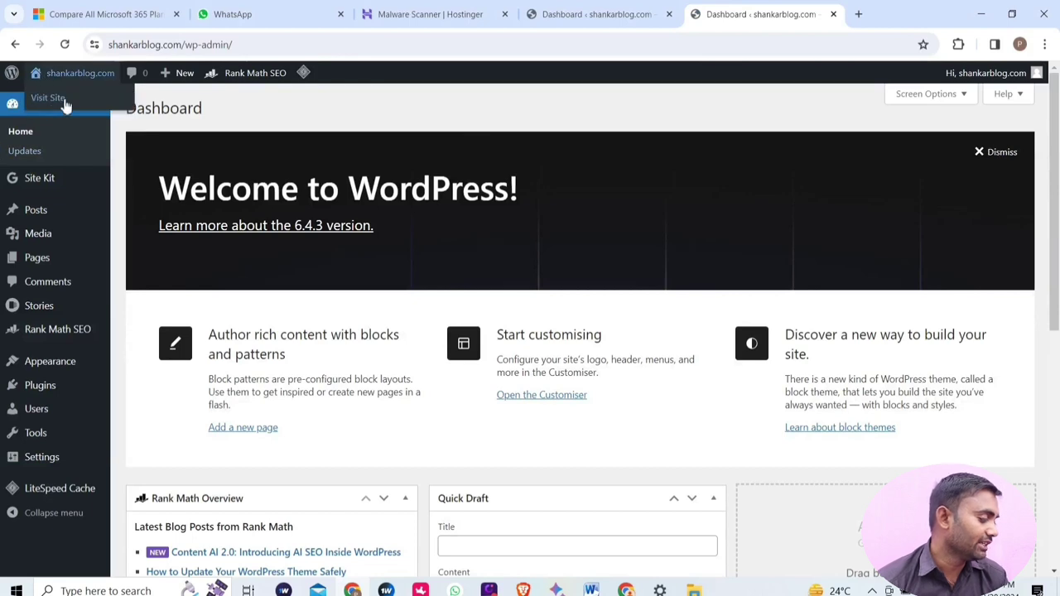
{"action": "left_click", "coordinate": [56, 99]}
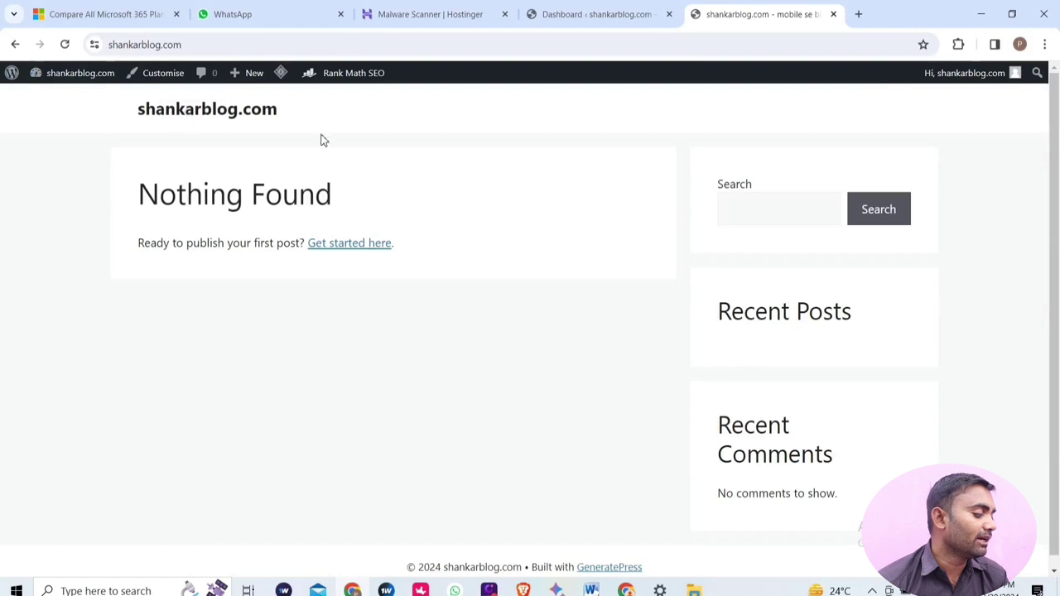
{"action": "scroll", "coordinate": [279, 235], "scroll_direction": "down", "scroll_amount": 1}
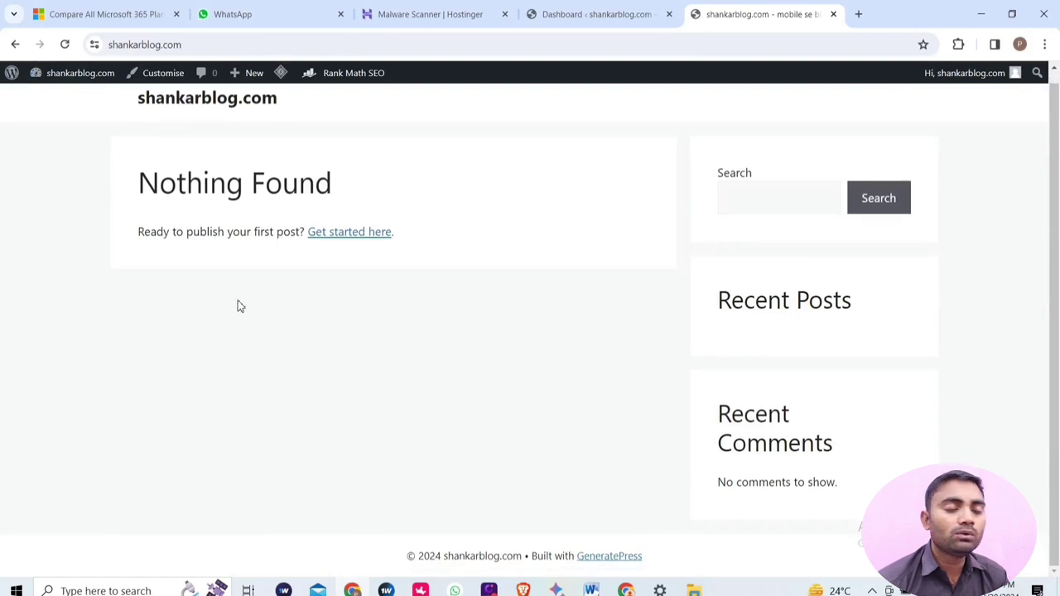
{"action": "scroll", "coordinate": [259, 295], "scroll_direction": "up", "scroll_amount": 1}
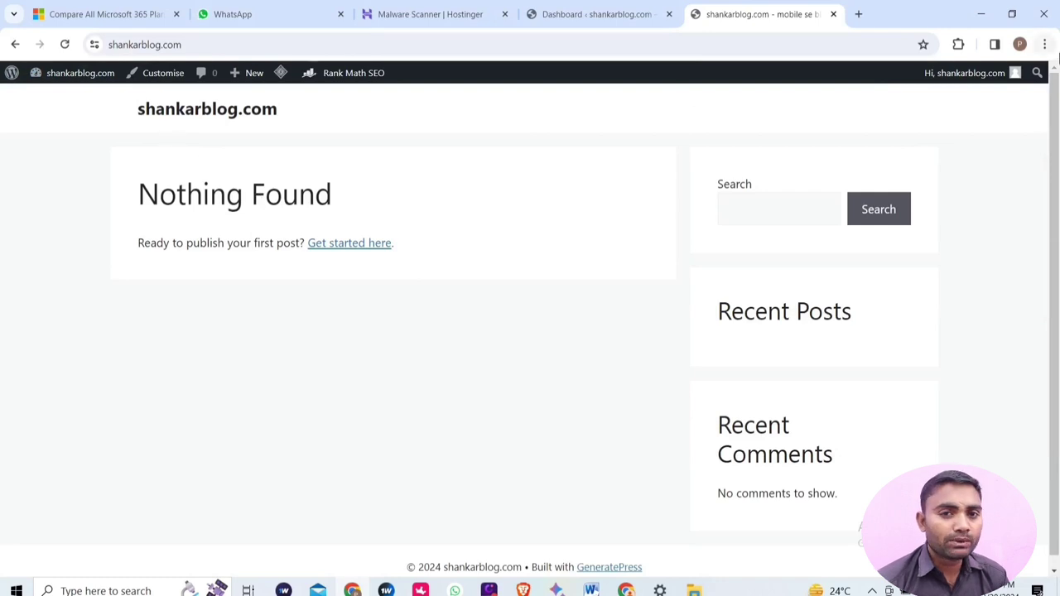
Create a navigation menu named Main and assign it to the Primary Menu display location
{"action": "mouse_move", "coordinate": [40, 78]}
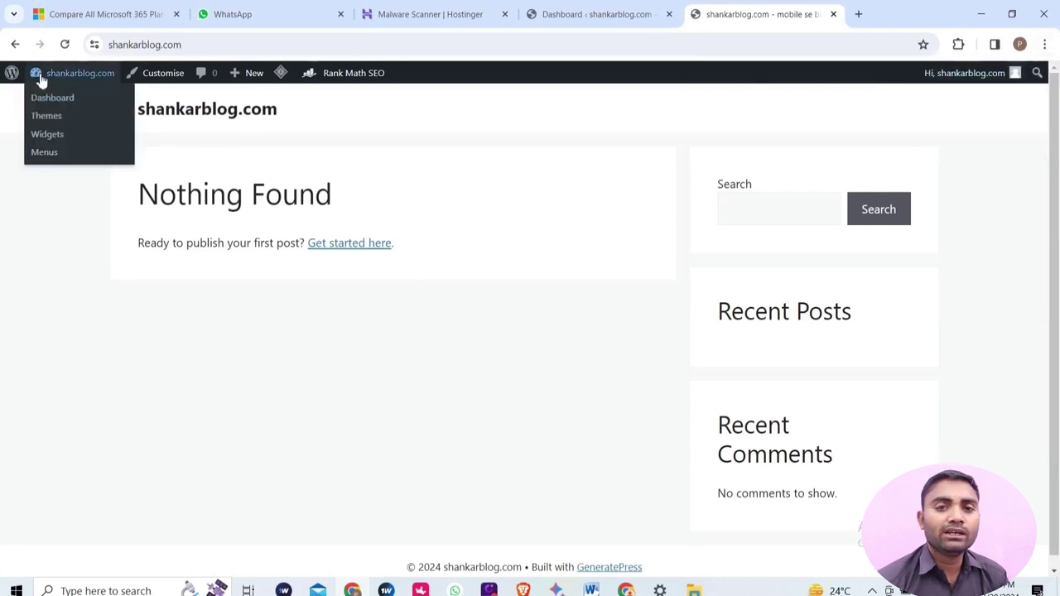
{"action": "left_click", "coordinate": [41, 153]}
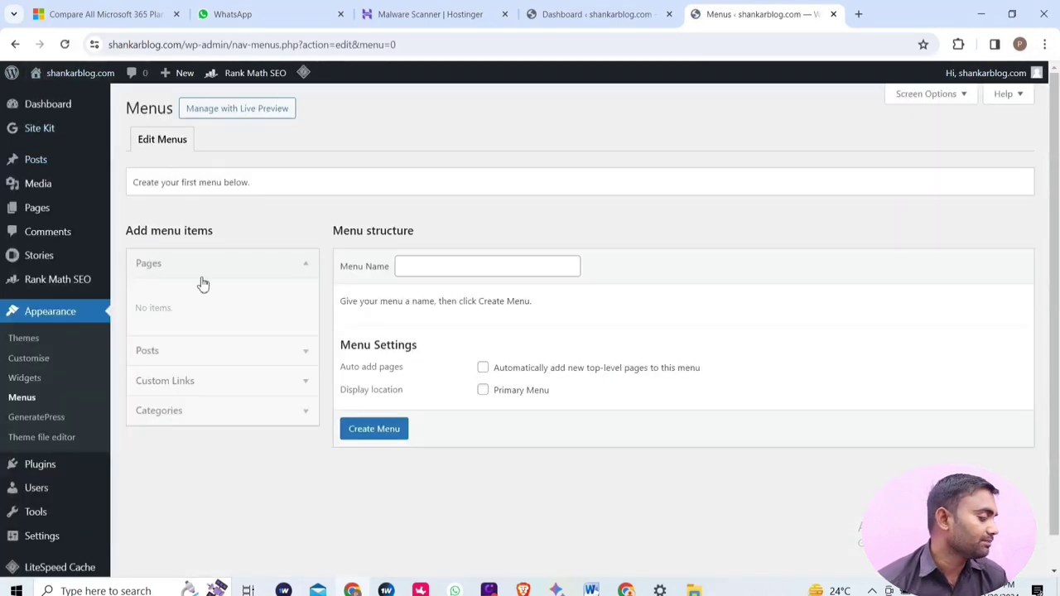
{"action": "left_click", "coordinate": [174, 142]}
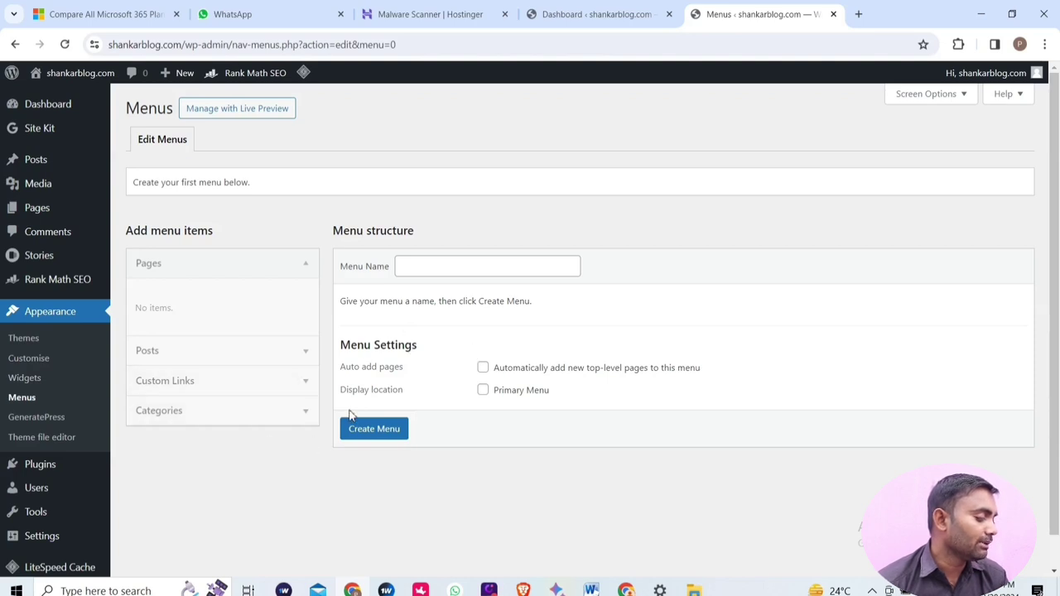
{"action": "left_click", "coordinate": [484, 391]}
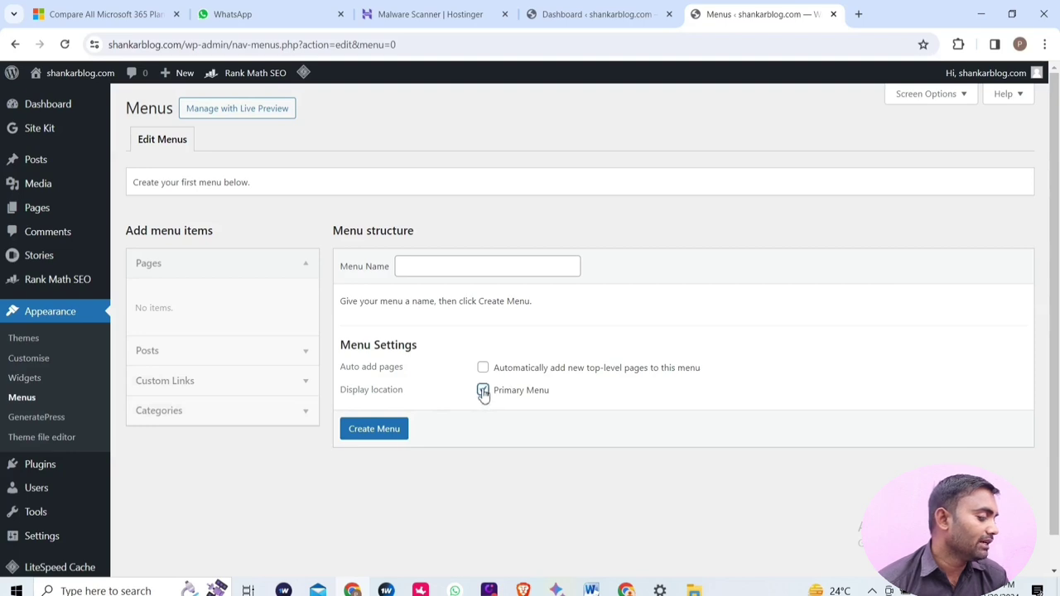
{"action": "left_click", "coordinate": [394, 430]}
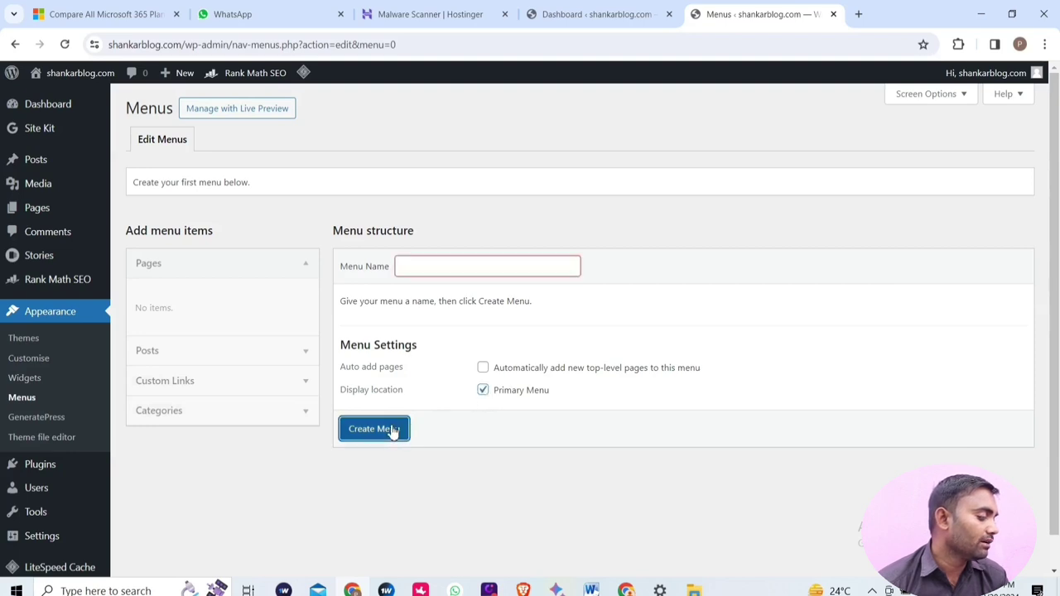
{"action": "left_click", "coordinate": [437, 266]}
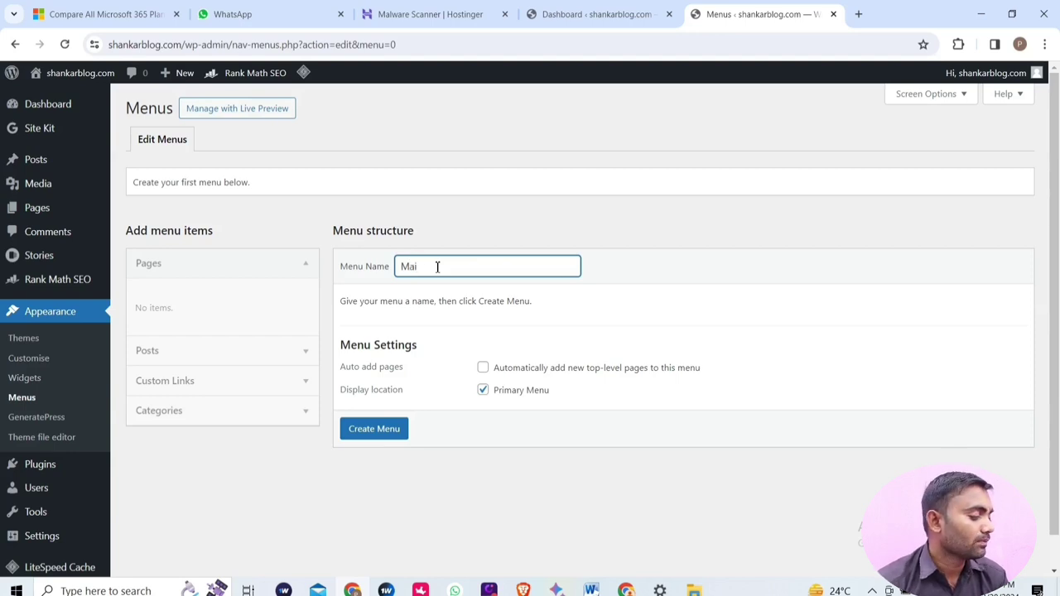
{"action": "key", "text": "Return"}
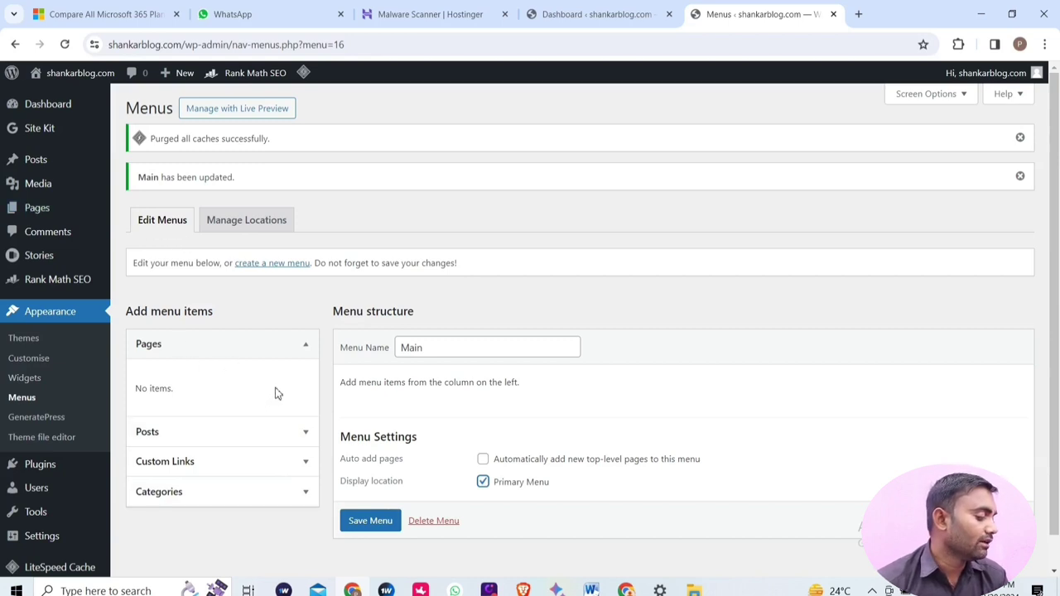
Add the categories Blog, Blogging, Life+stye, Other News, टेक्नोलॉजी, बिज़नेस and वेब स्टोरीज to the Main menu
{"action": "left_click", "coordinate": [306, 345]}
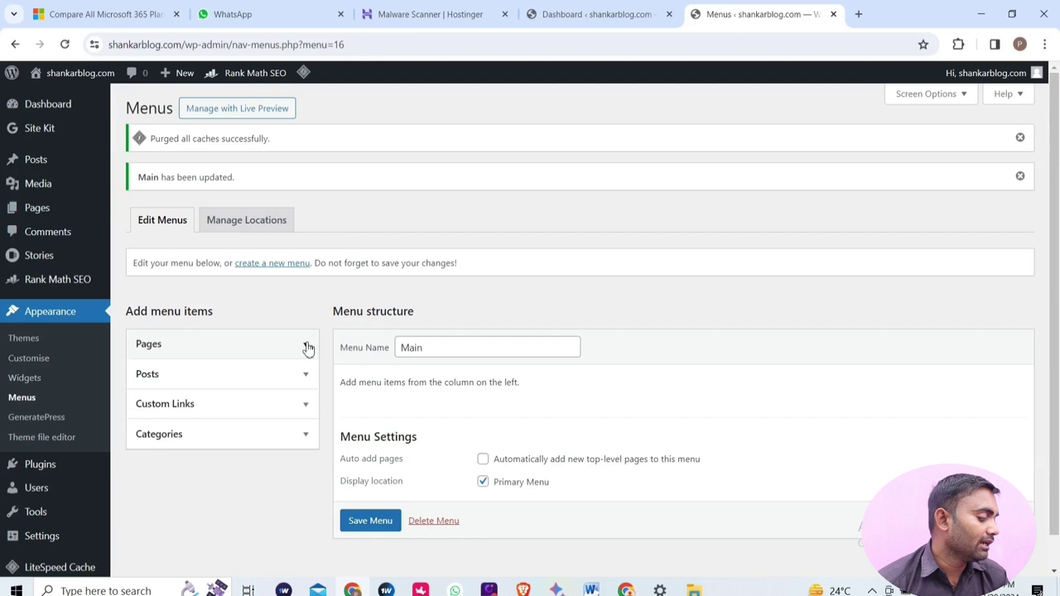
{"action": "left_click", "coordinate": [301, 433]}
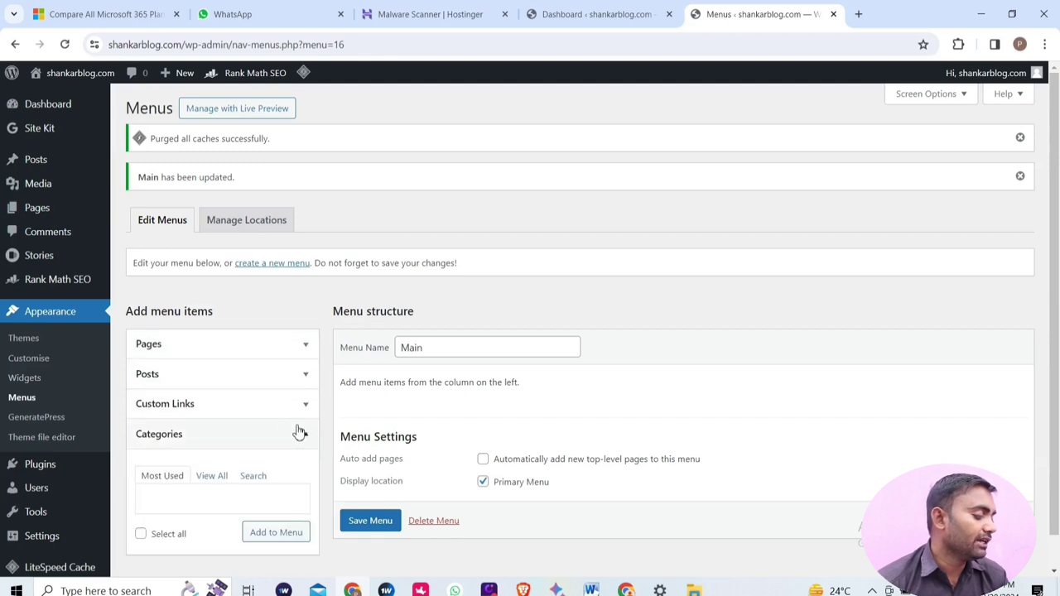
{"action": "left_click", "coordinate": [208, 478]}
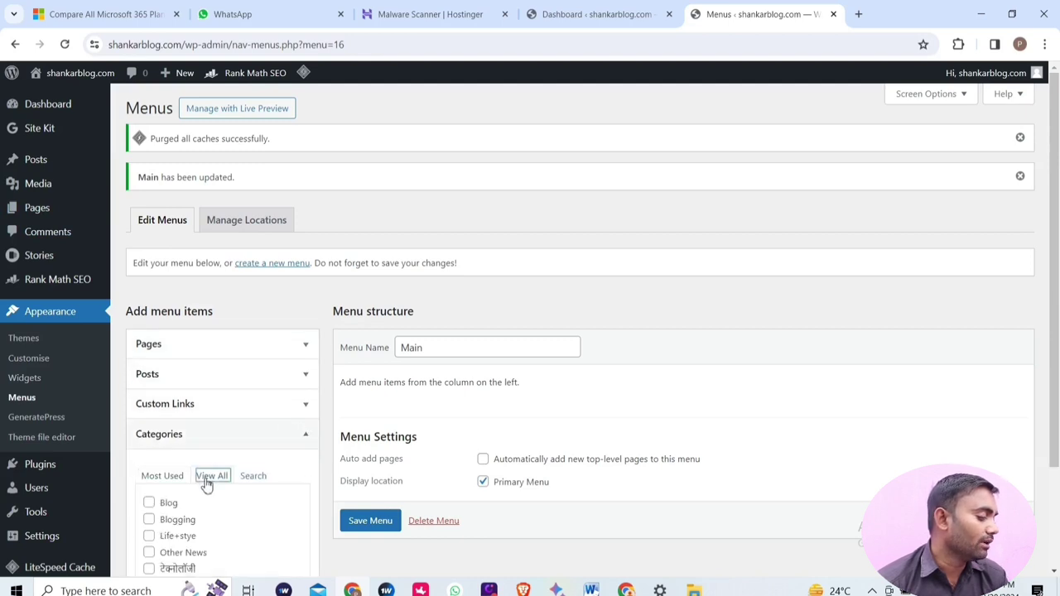
{"action": "scroll", "coordinate": [174, 479], "scroll_direction": "down", "scroll_amount": 1}
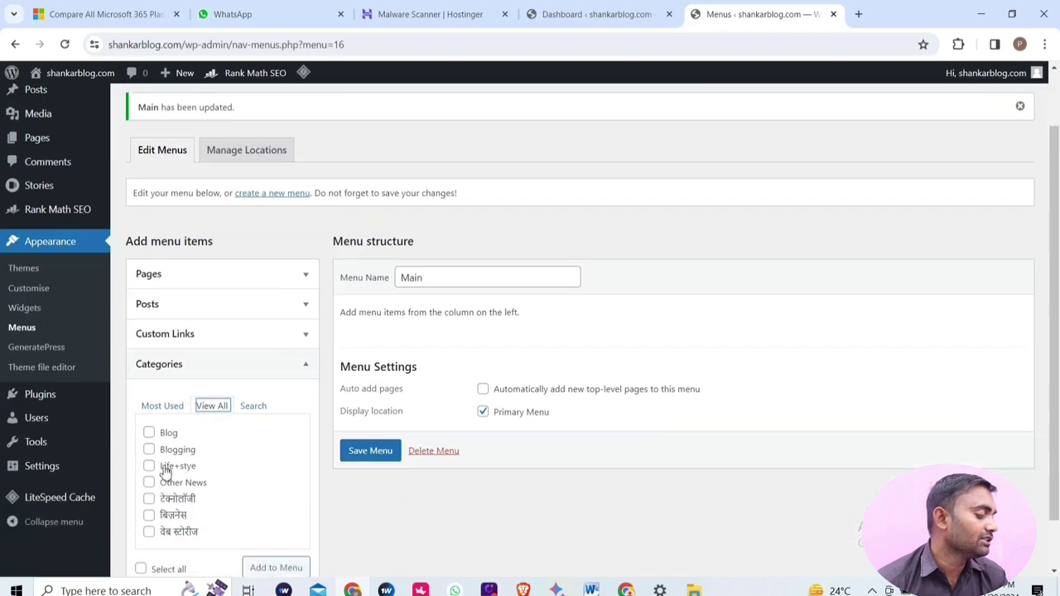
{"action": "left_click", "coordinate": [150, 433]}
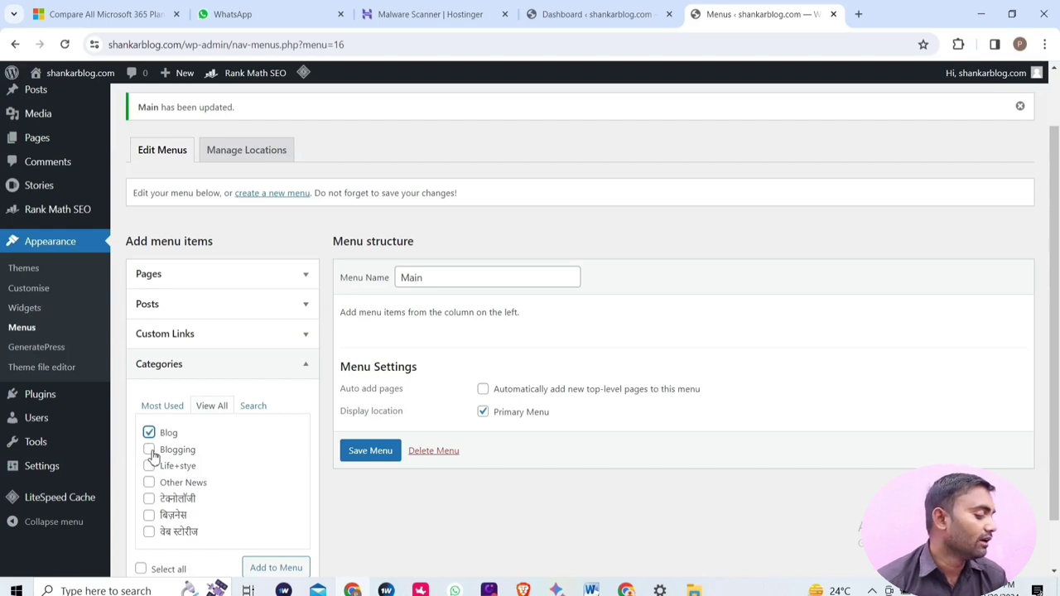
{"action": "left_click", "coordinate": [150, 452]}
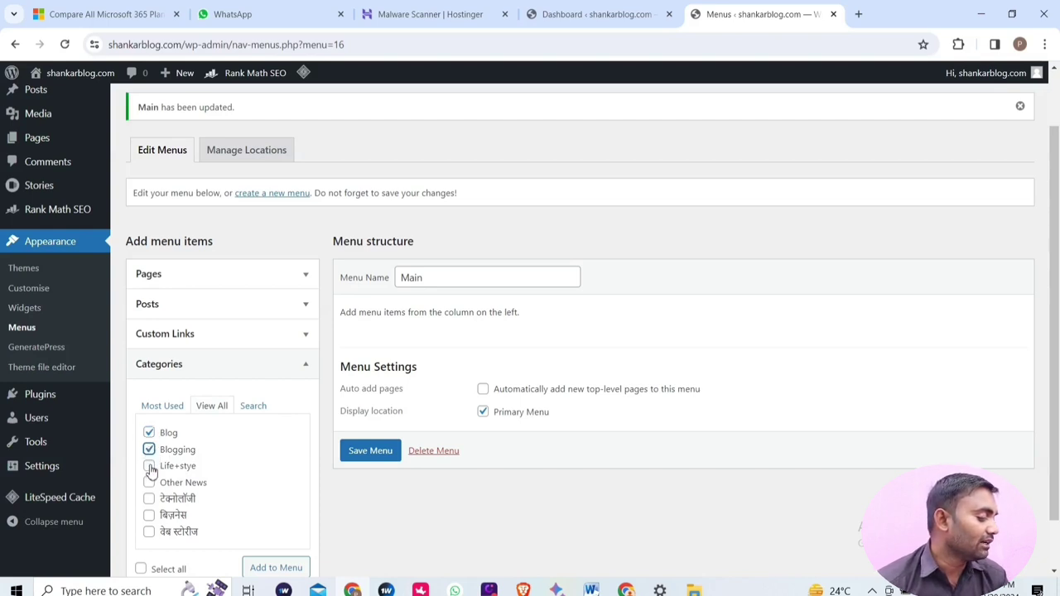
{"action": "left_click", "coordinate": [150, 467]}
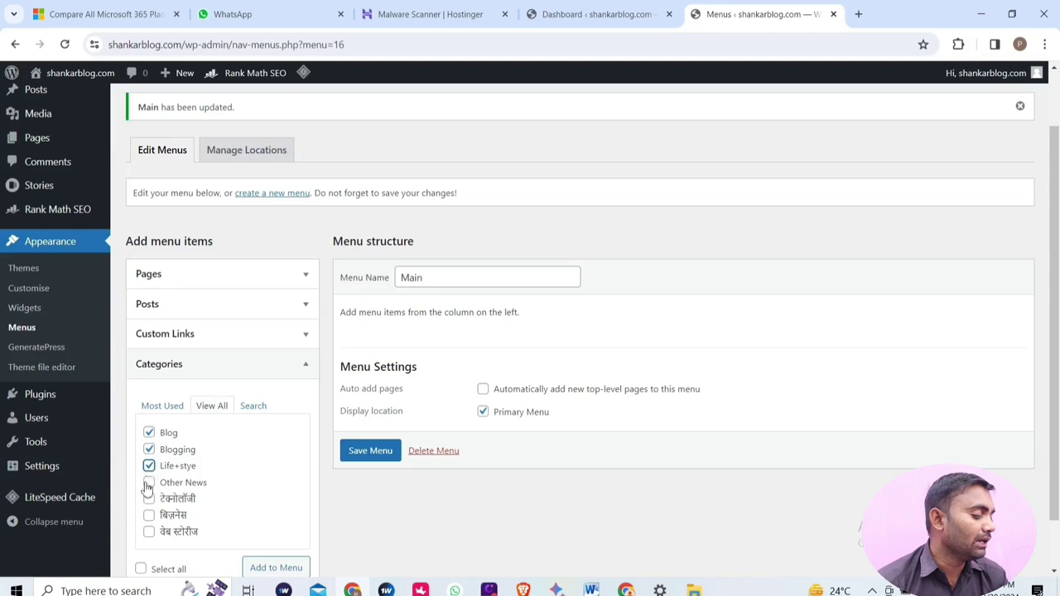
{"action": "left_click", "coordinate": [149, 484]}
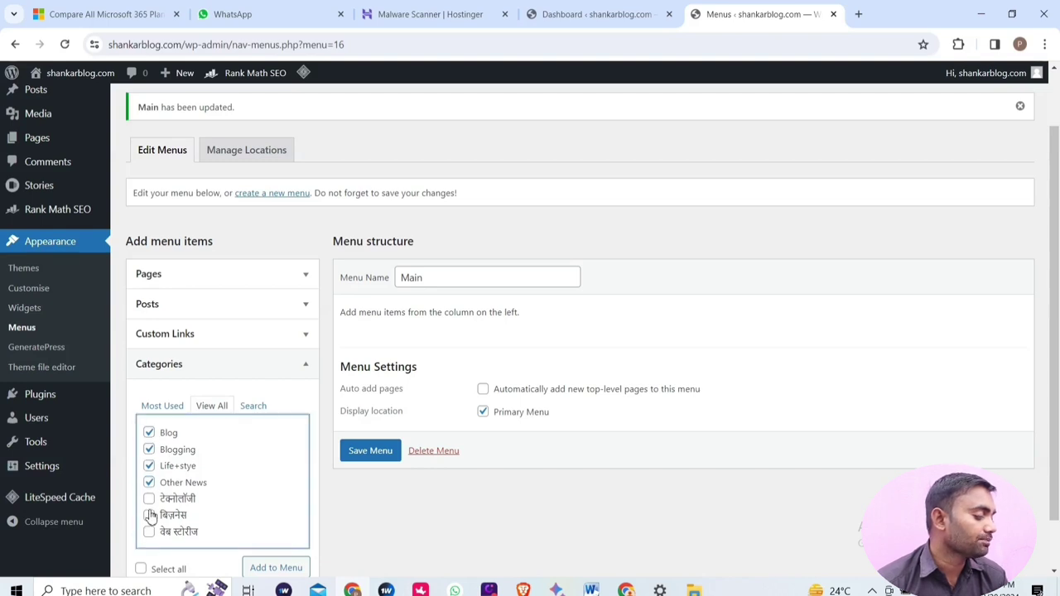
{"action": "left_click", "coordinate": [149, 499]}
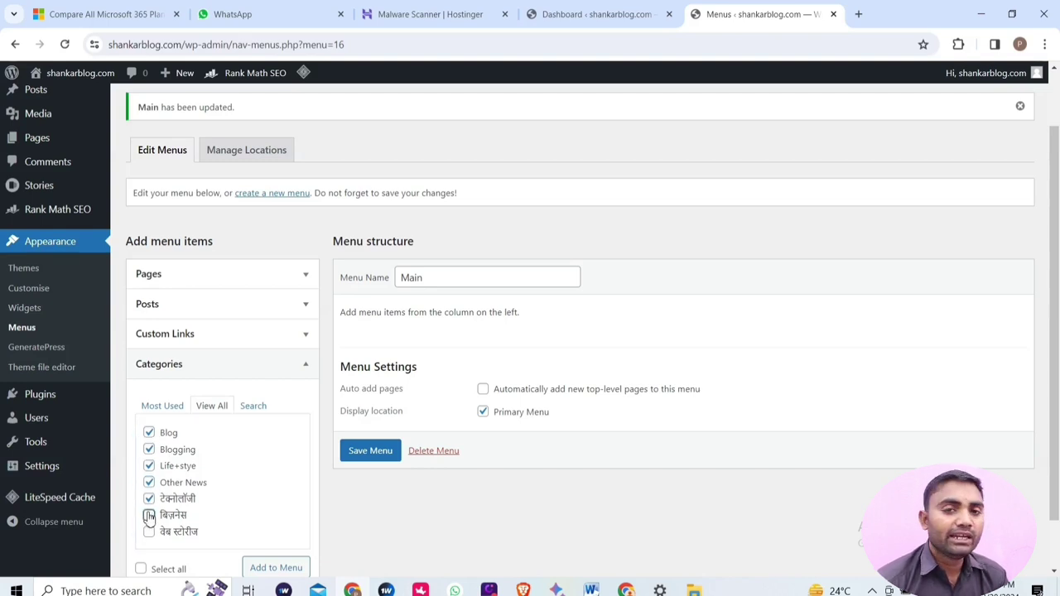
{"action": "left_click", "coordinate": [149, 515]}
{"action": "left_click", "coordinate": [149, 532]}
{"action": "scroll", "coordinate": [174, 518], "scroll_direction": "down", "scroll_amount": 1}
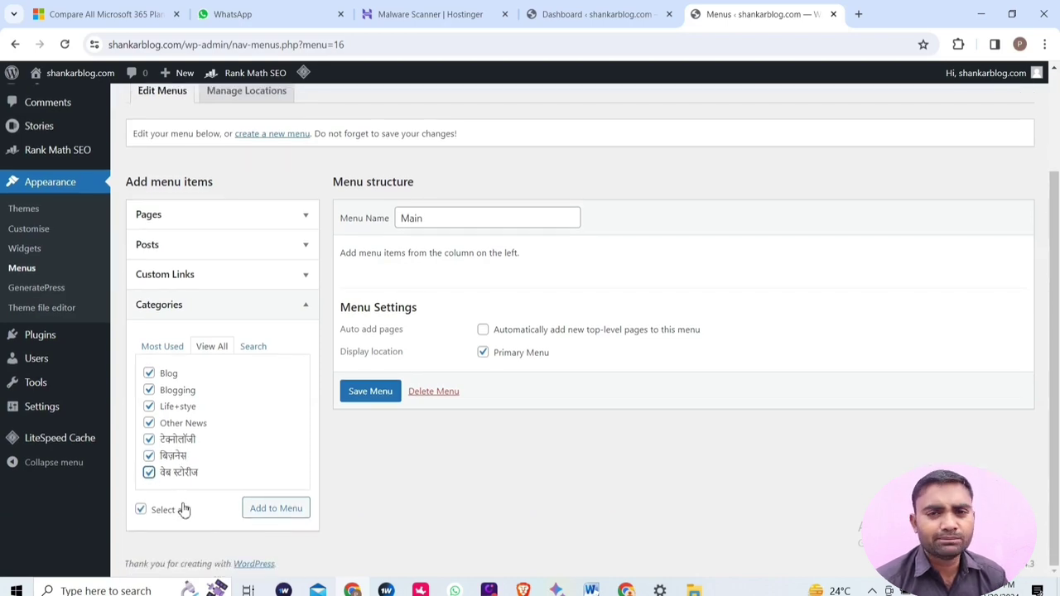
{"action": "left_click", "coordinate": [262, 511]}
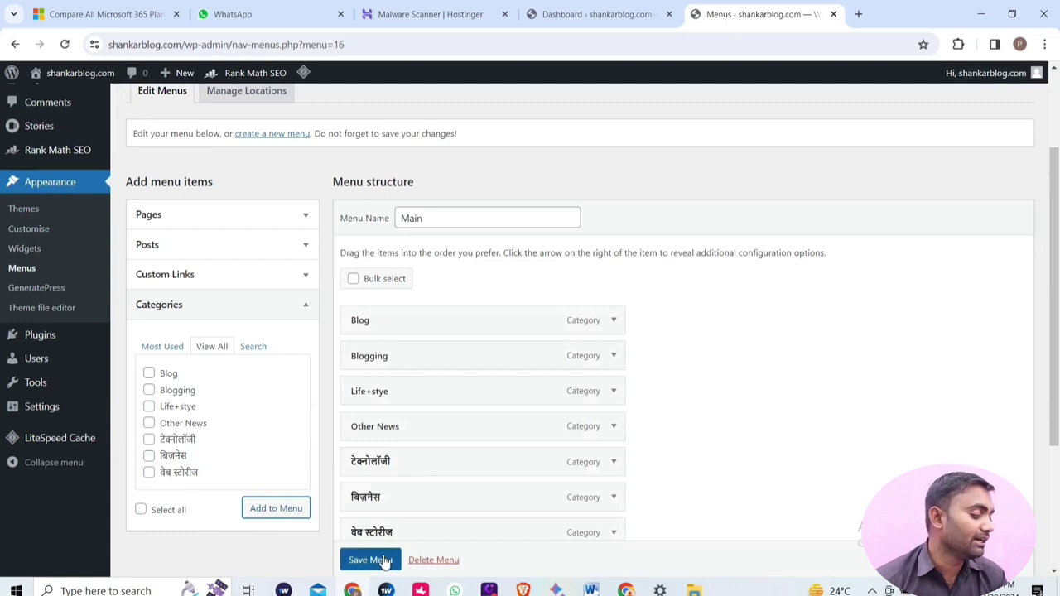
Save the Main menu and open the live site to check the header navigation
{"action": "scroll", "coordinate": [386, 557], "scroll_direction": "down", "scroll_amount": 1}
{"action": "scroll", "coordinate": [383, 549], "scroll_direction": "down", "scroll_amount": 1}
{"action": "scroll", "coordinate": [372, 547], "scroll_direction": "down", "scroll_amount": 1}
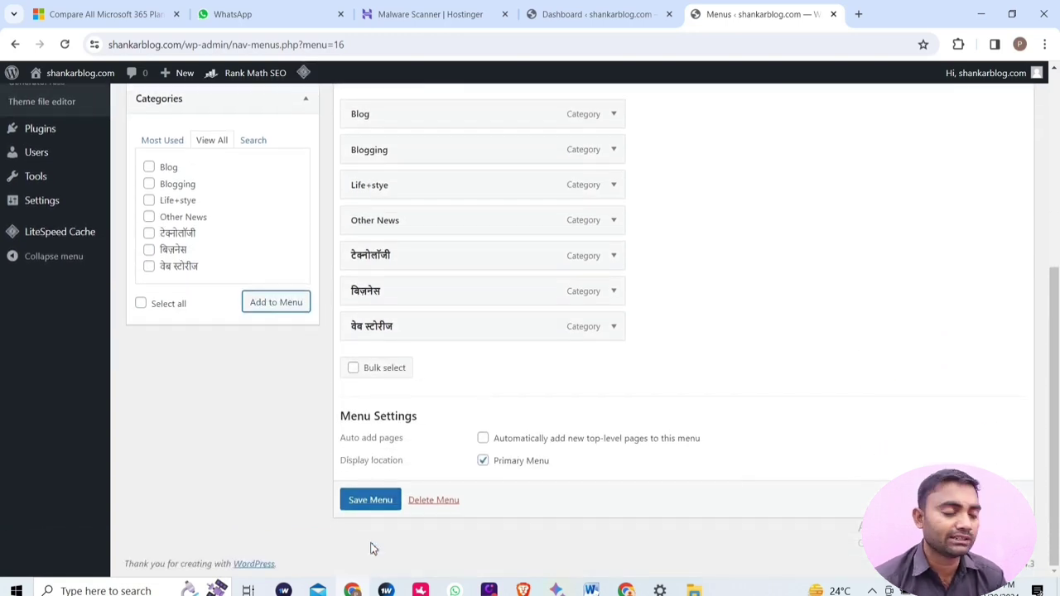
{"action": "left_click", "coordinate": [367, 505]}
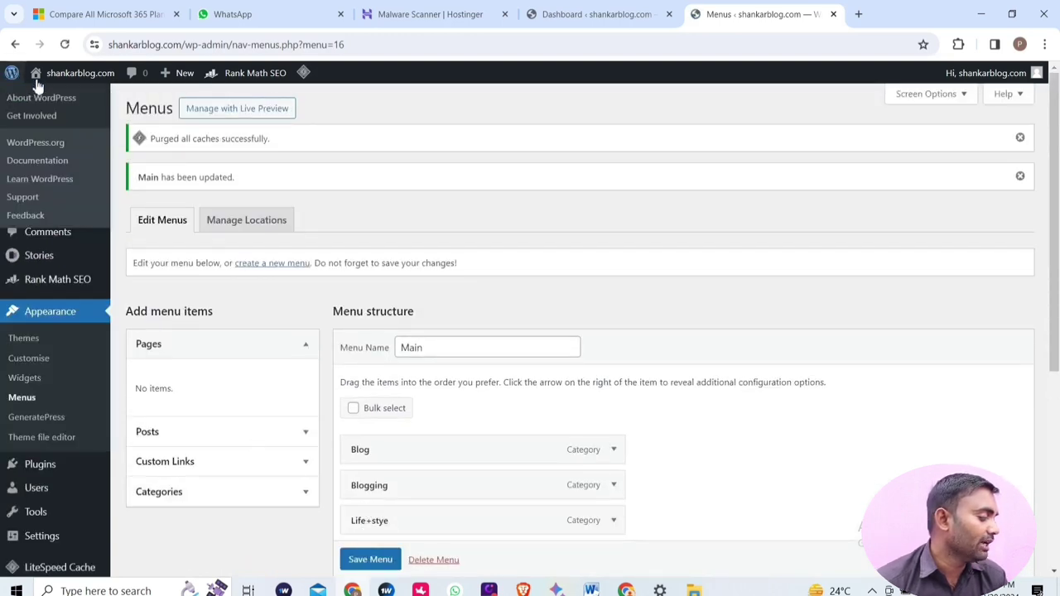
{"action": "mouse_move", "coordinate": [39, 79]}
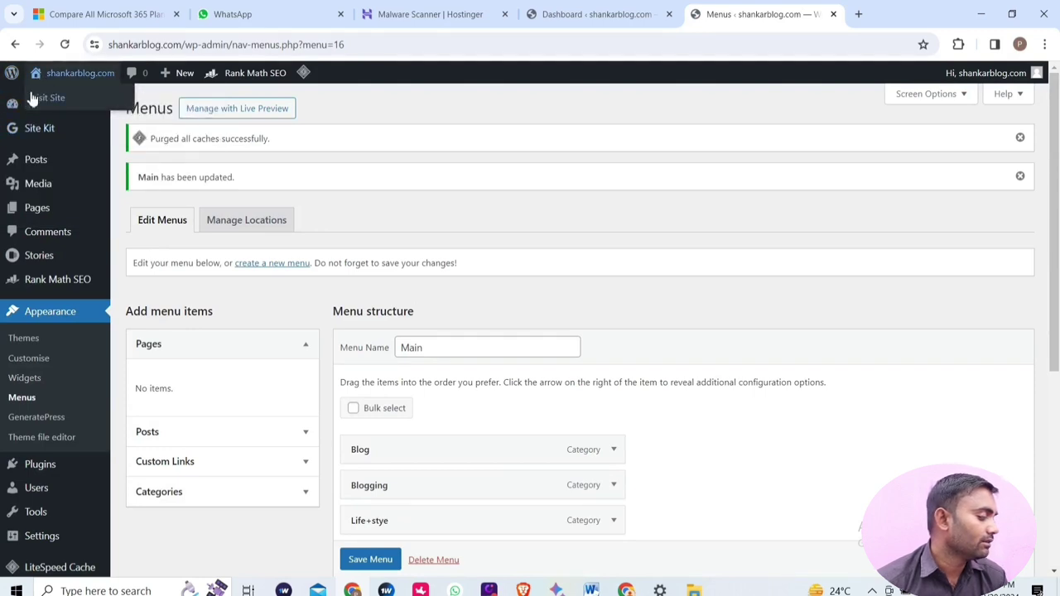
{"action": "left_click", "coordinate": [33, 98]}
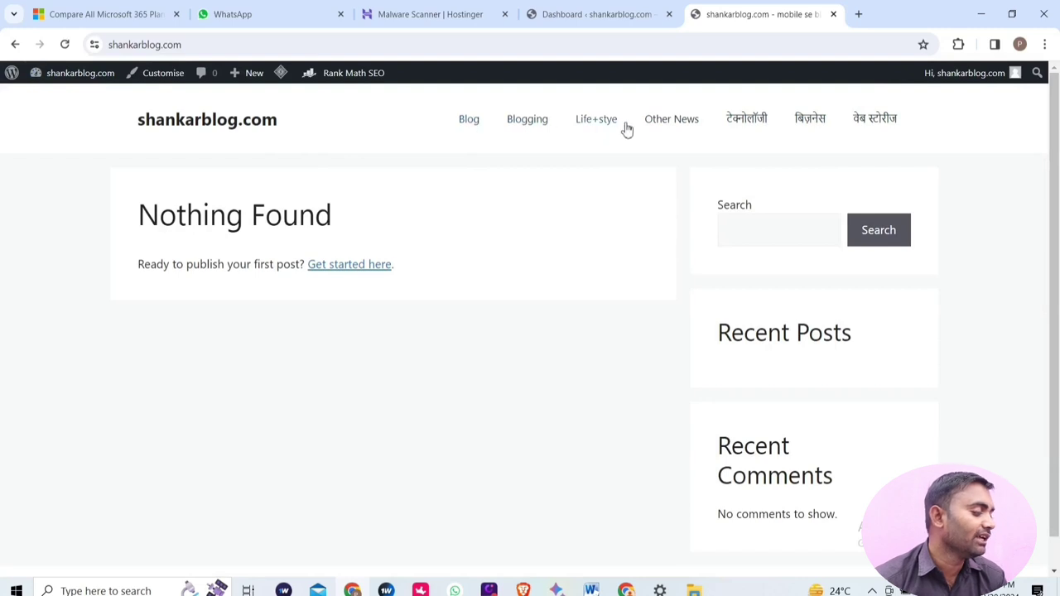
Switch to the Google results for the privacy policy search and open the Privacy Policy Generator page
{"action": "middle_click", "coordinate": [885, 123]}
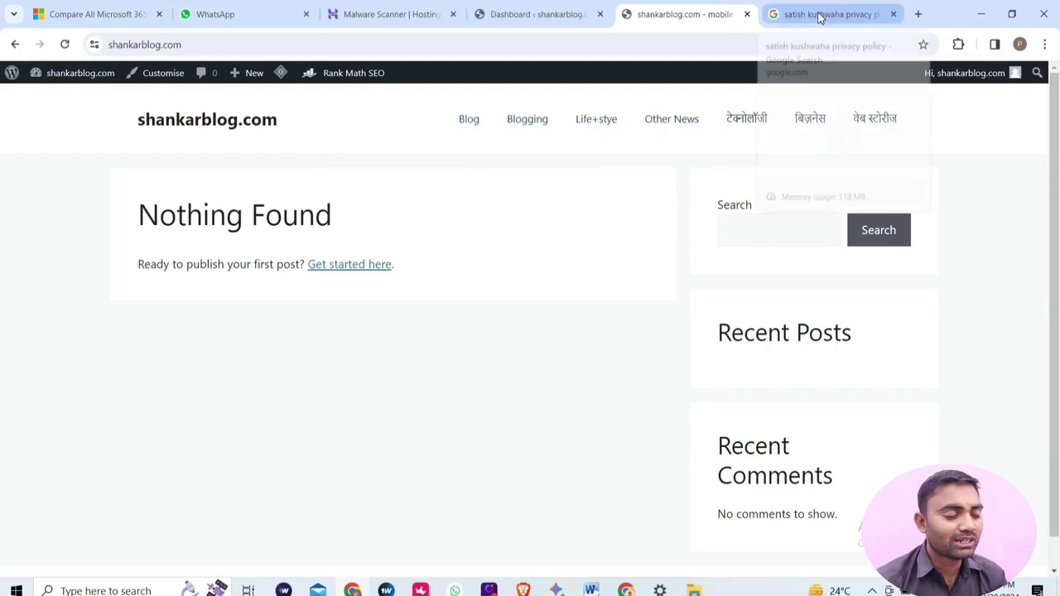
{"action": "left_click", "coordinate": [817, 16]}
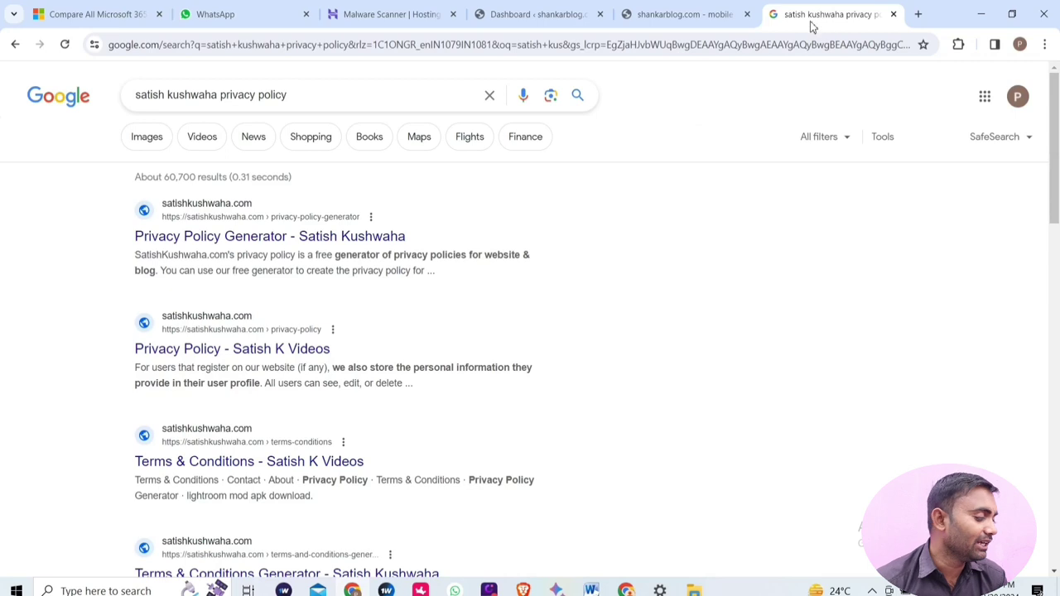
{"action": "left_click", "coordinate": [273, 238]}
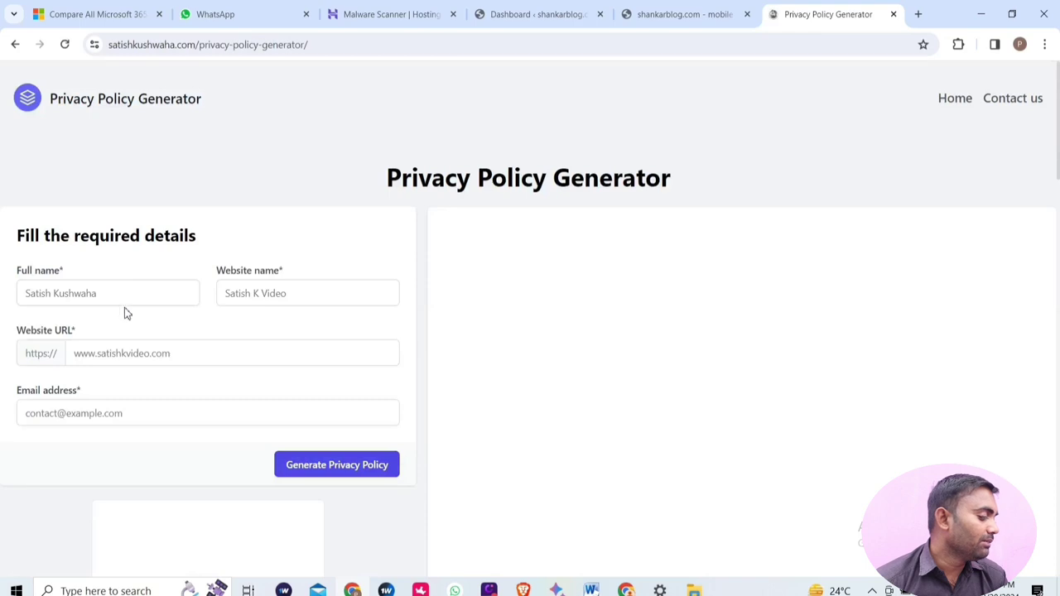
Generate a privacy policy with the owner's full name, website name shankarblog, URL shankarblog.com and the contact e-mail address
{"action": "left_click", "coordinate": [82, 294]}
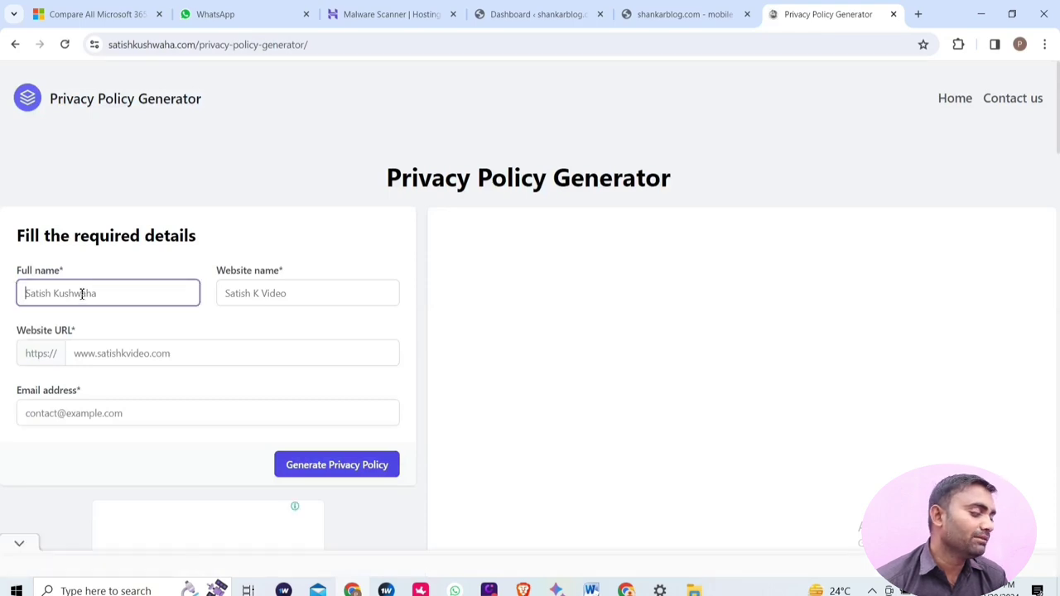
{"action": "type", "text": "P"}
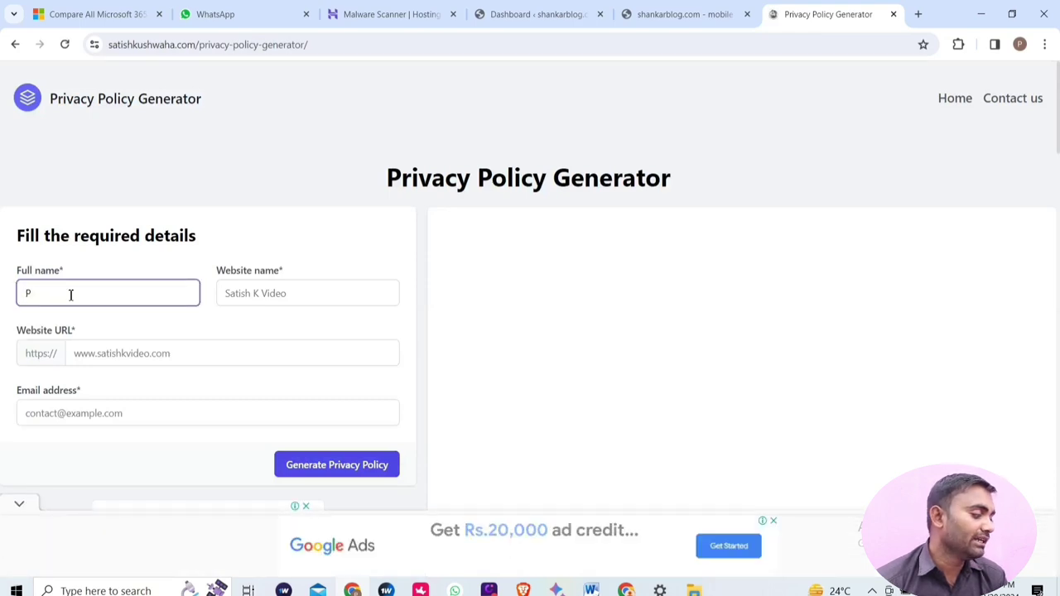
{"action": "type", "text": "rem"}
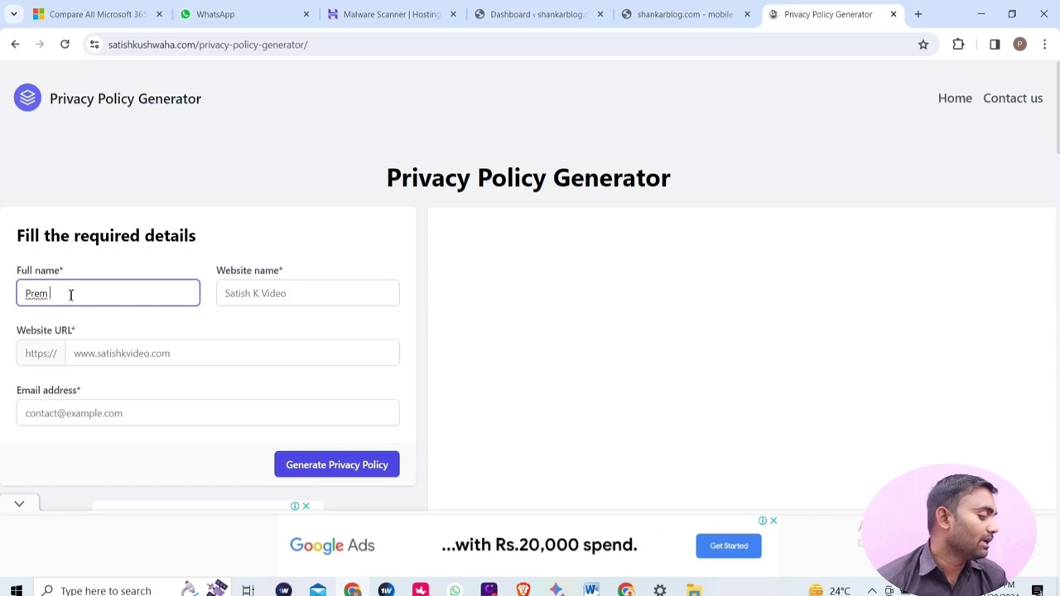
{"action": "type", "text": " Shankar"}
{"action": "left_click", "coordinate": [255, 294]}
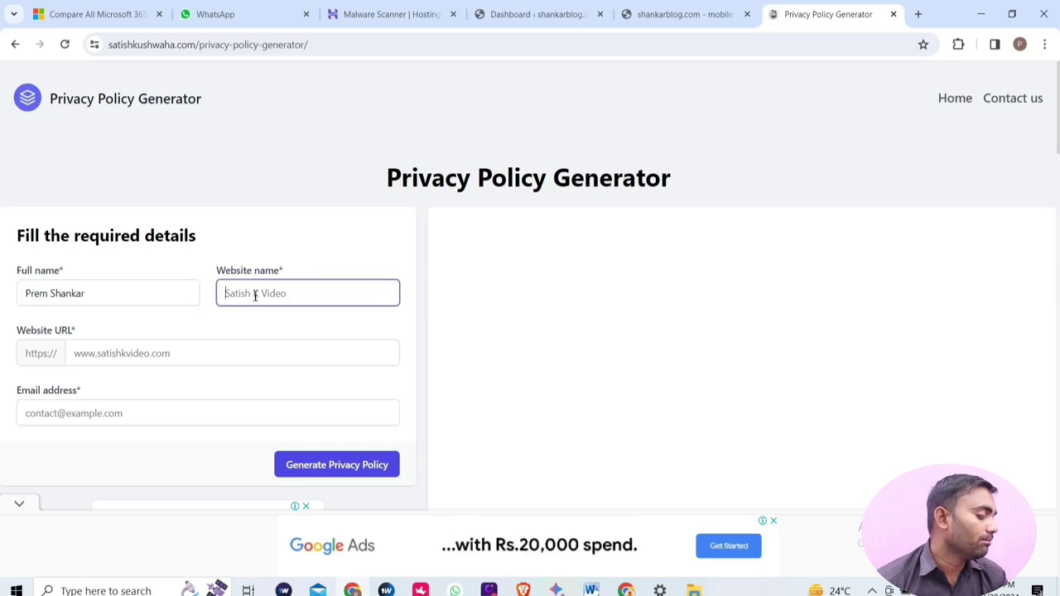
{"action": "type", "text": "shankarblog"}
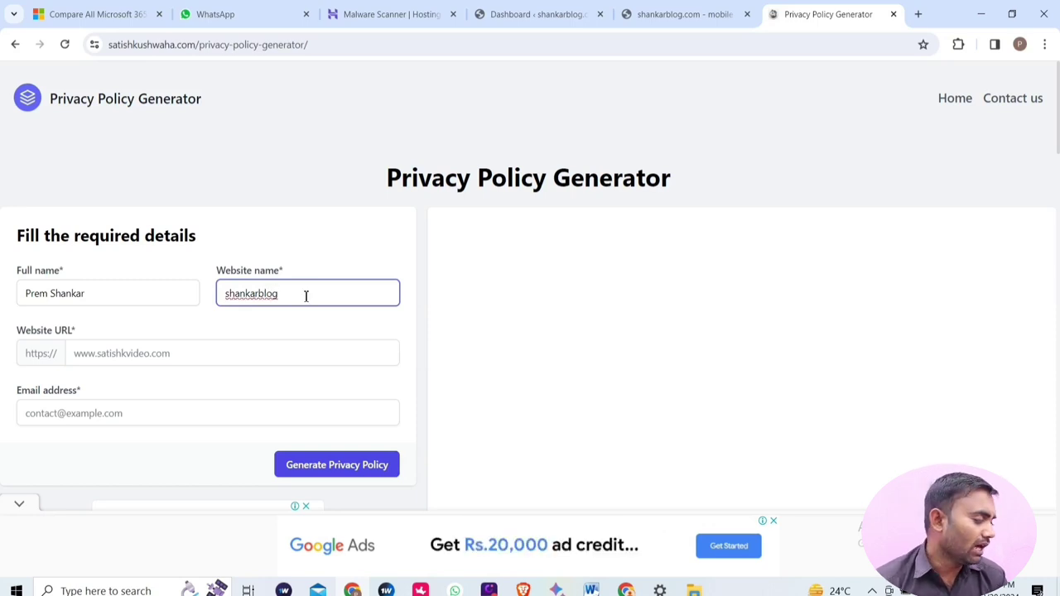
{"action": "left_click", "coordinate": [149, 356]}
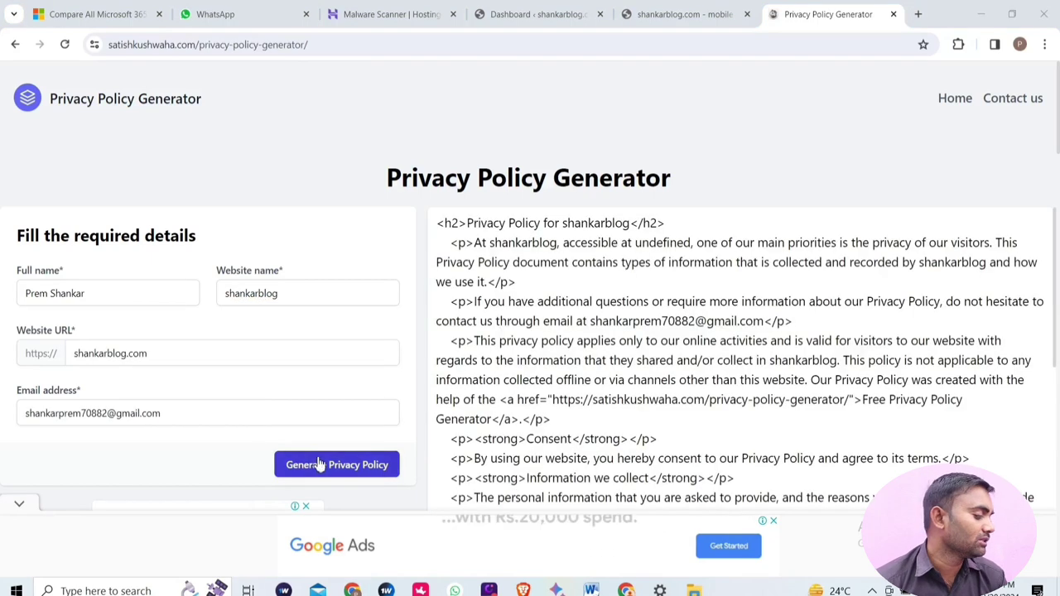
{"action": "left_click", "coordinate": [322, 465]}
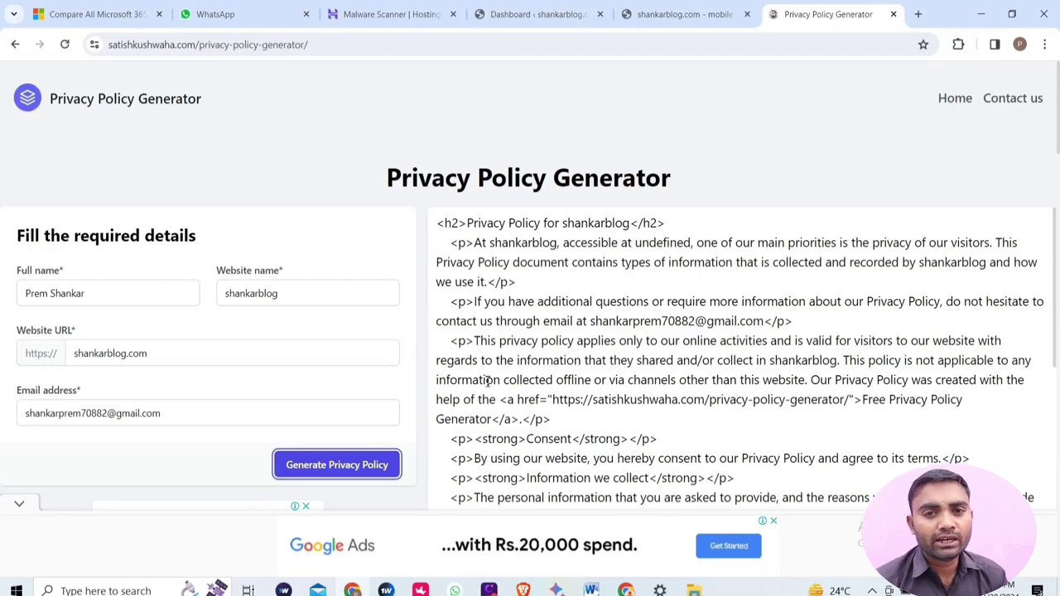
Review the generated privacy policy through to its end and copy its full HTML code
{"action": "scroll", "coordinate": [704, 360], "scroll_direction": "down", "scroll_amount": 3}
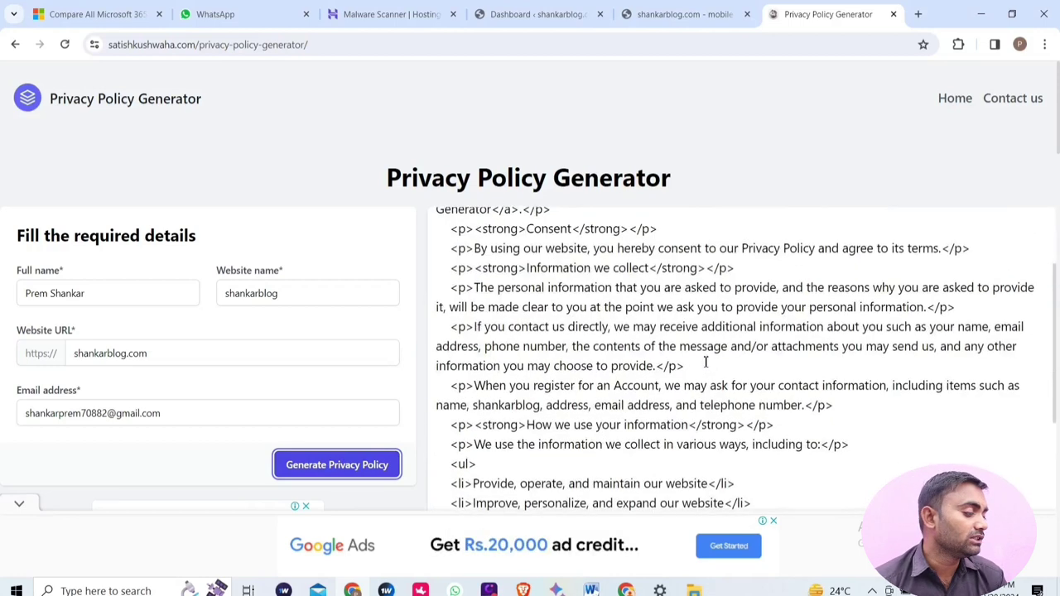
{"action": "scroll", "coordinate": [706, 362], "scroll_direction": "down", "scroll_amount": 10}
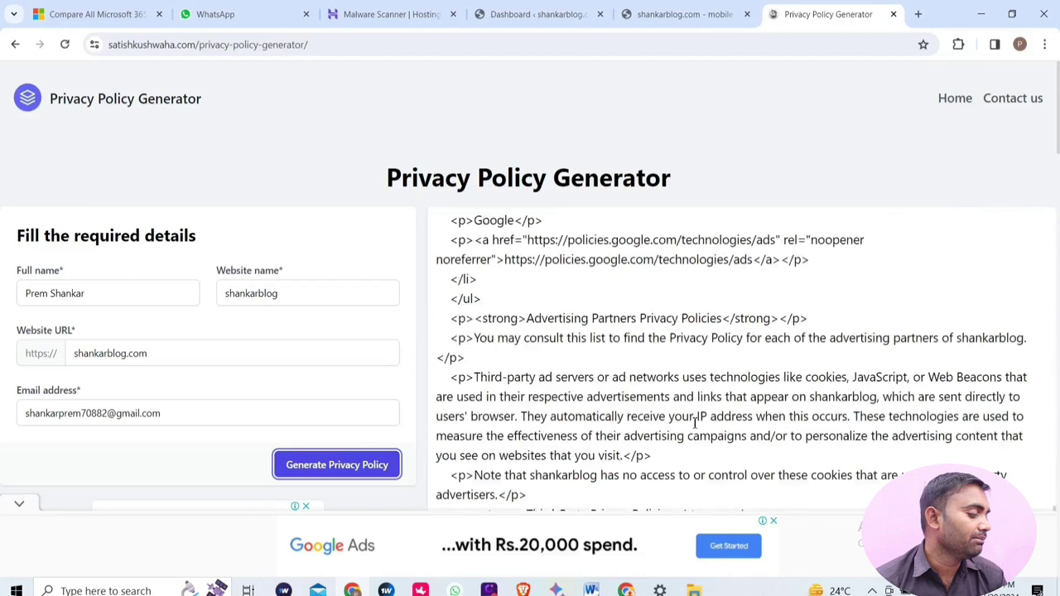
{"action": "scroll", "coordinate": [694, 422], "scroll_direction": "down", "scroll_amount": 6}
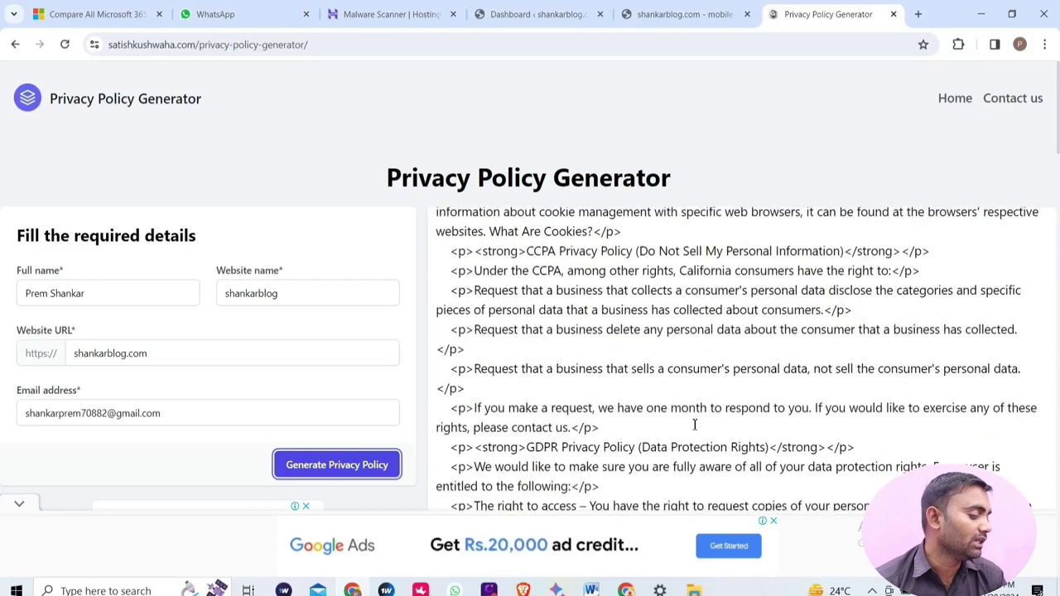
{"action": "scroll", "coordinate": [695, 425], "scroll_direction": "down", "scroll_amount": 1}
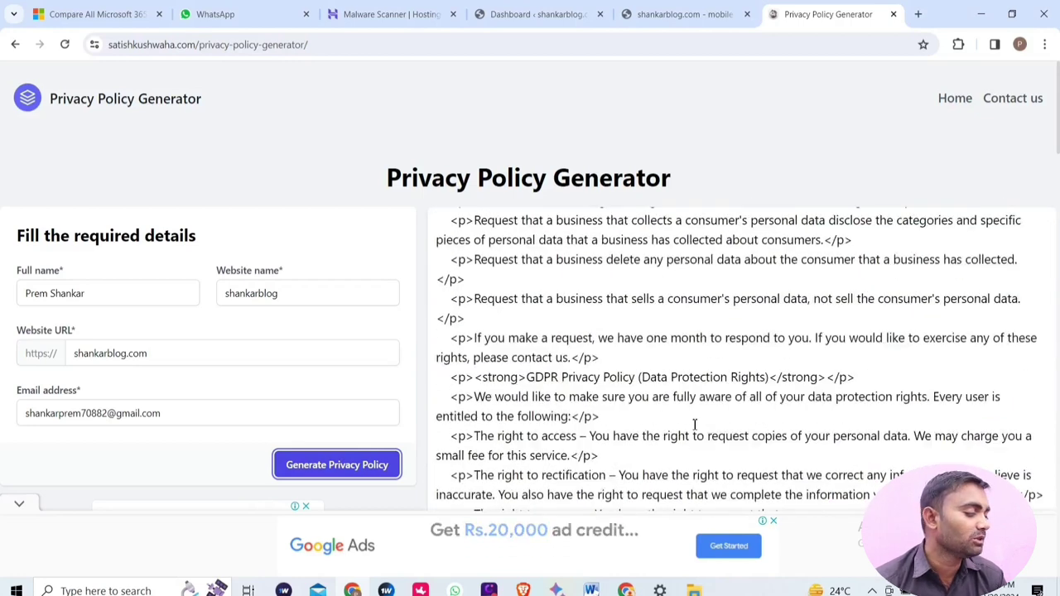
{"action": "scroll", "coordinate": [695, 425], "scroll_direction": "down", "scroll_amount": 5}
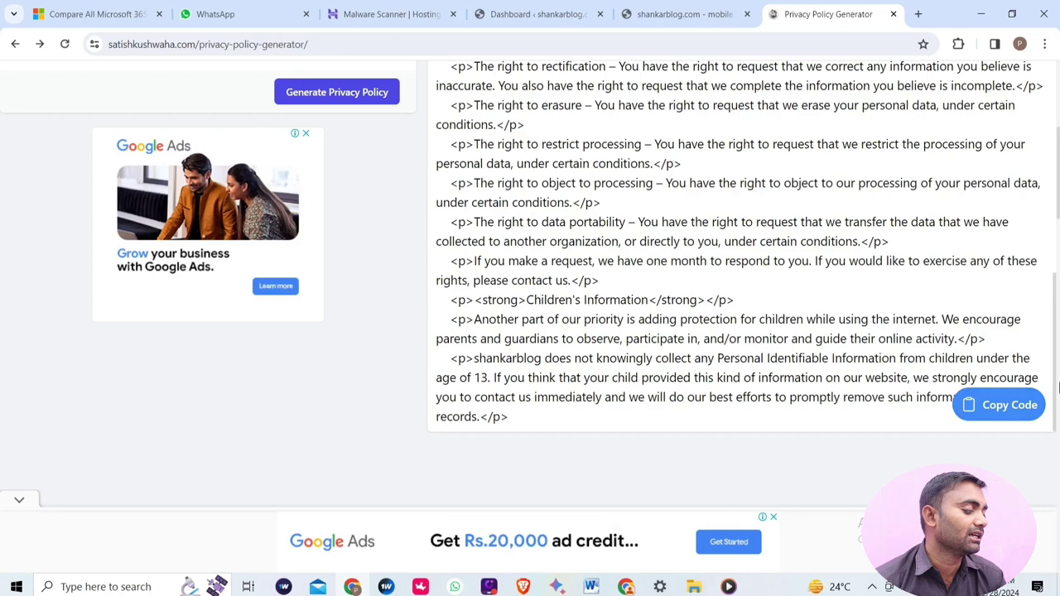
{"action": "left_click", "coordinate": [1009, 404]}
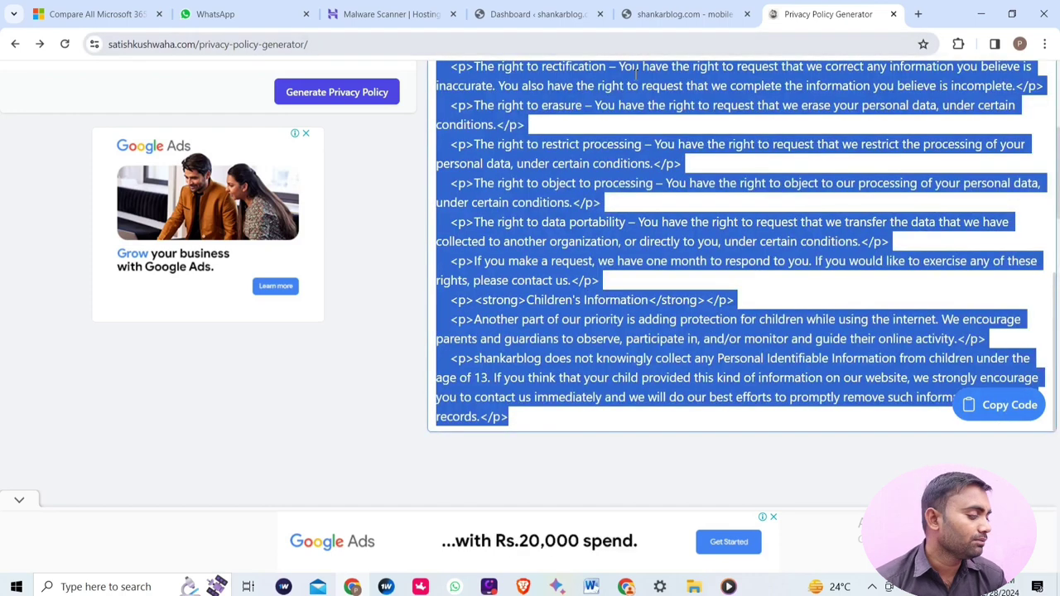
Go from the live shankarblog.com site to its WordPress dashboard and start a new page
{"action": "left_click", "coordinate": [669, 14]}
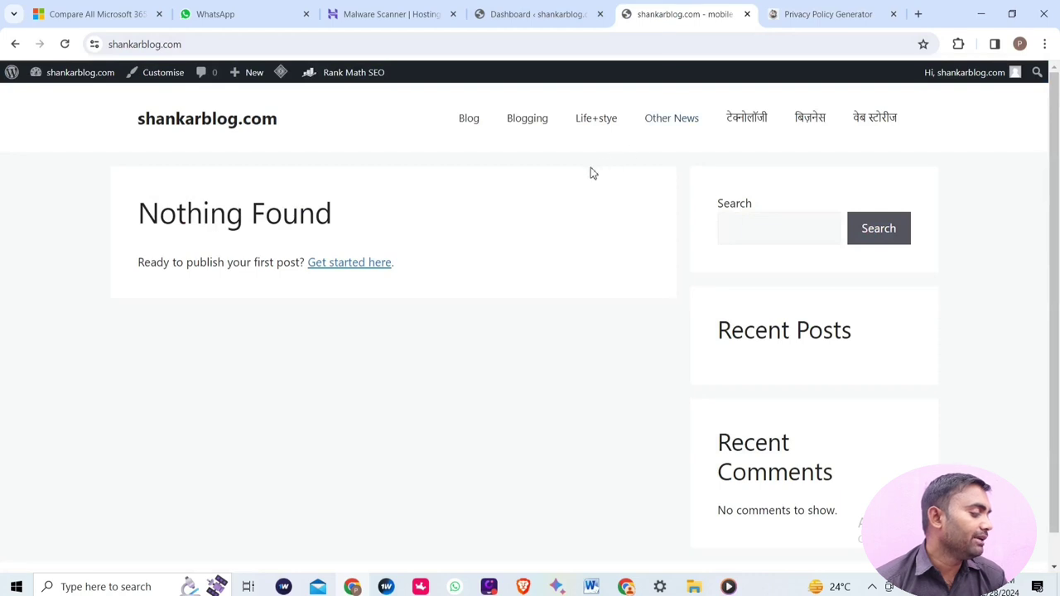
{"action": "mouse_move", "coordinate": [36, 73]}
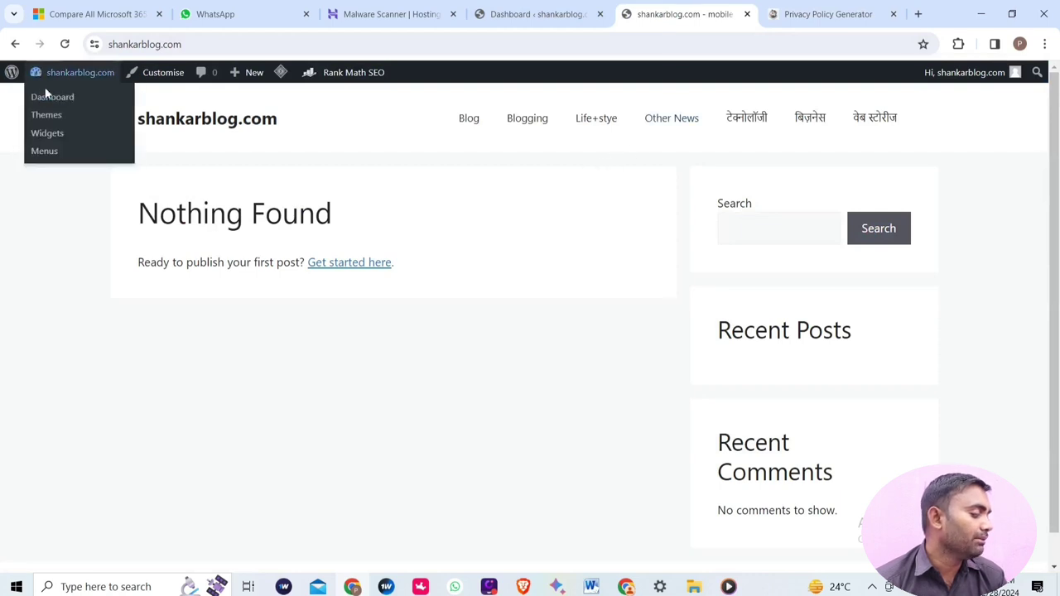
{"action": "left_click", "coordinate": [52, 98]}
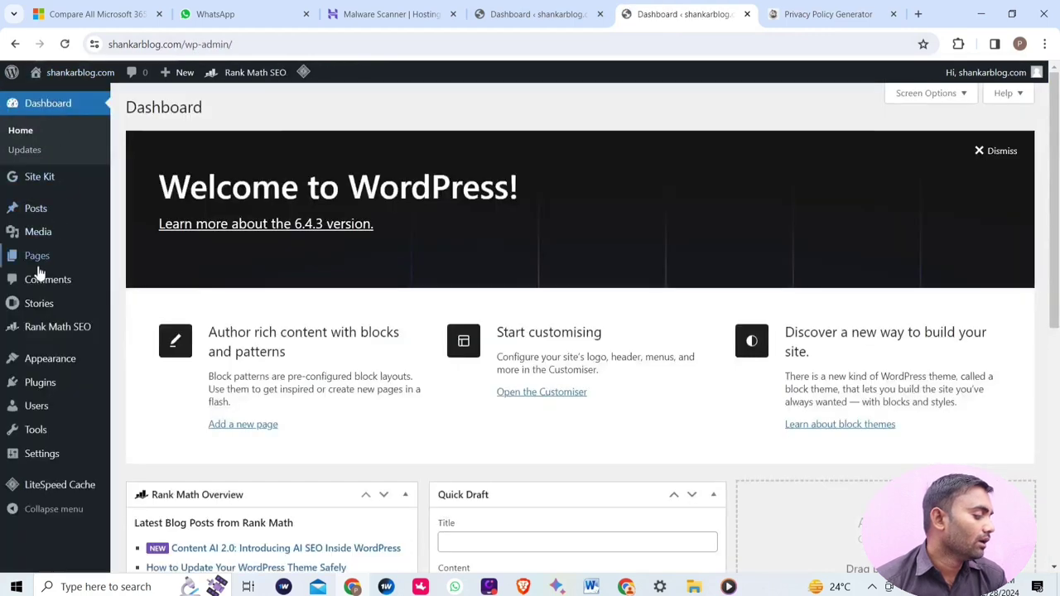
{"action": "mouse_move", "coordinate": [39, 257]}
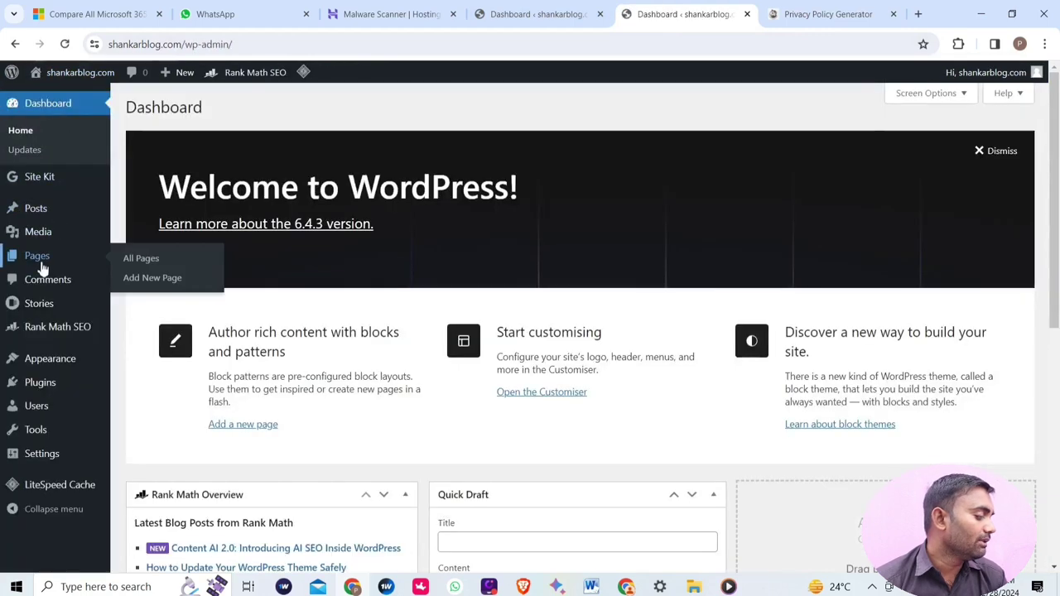
{"action": "left_click", "coordinate": [159, 282]}
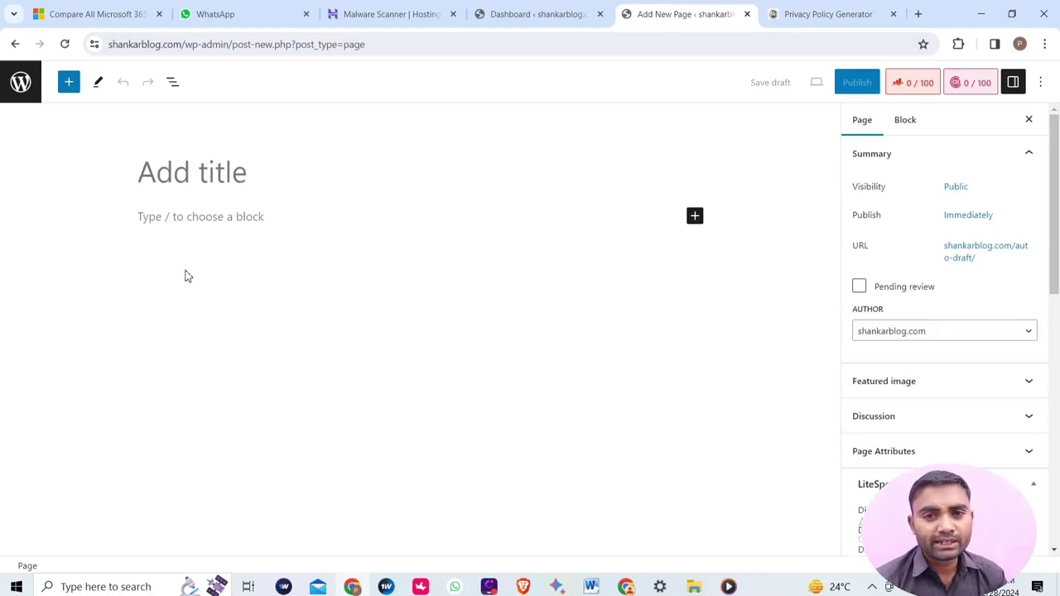
Enter Privacy Policy as the title of the new page
{"action": "left_click", "coordinate": [214, 166]}
{"action": "type", "text": "P"}
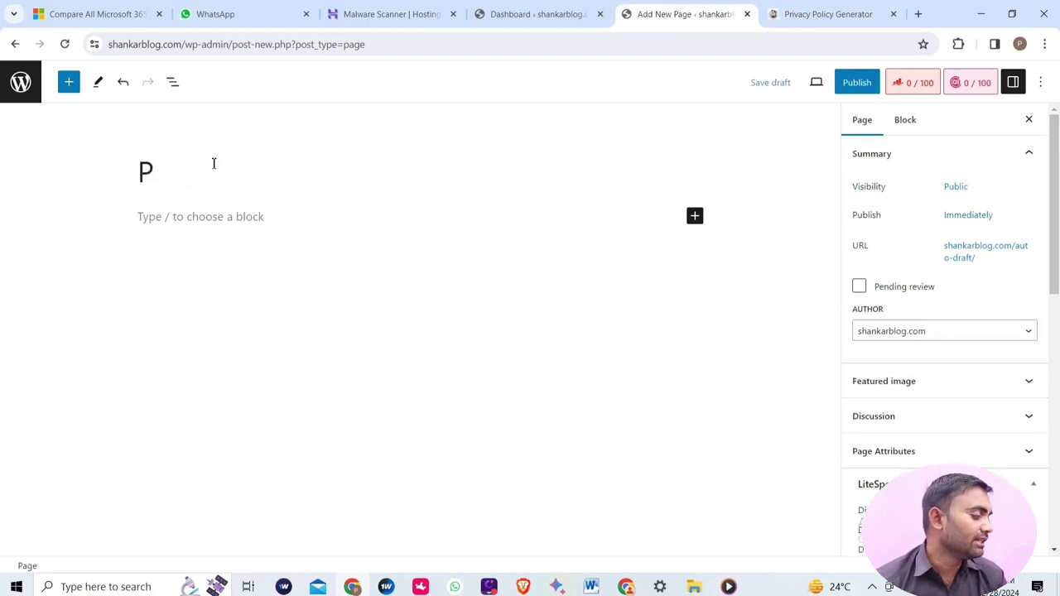
{"action": "type", "text": "ri"}
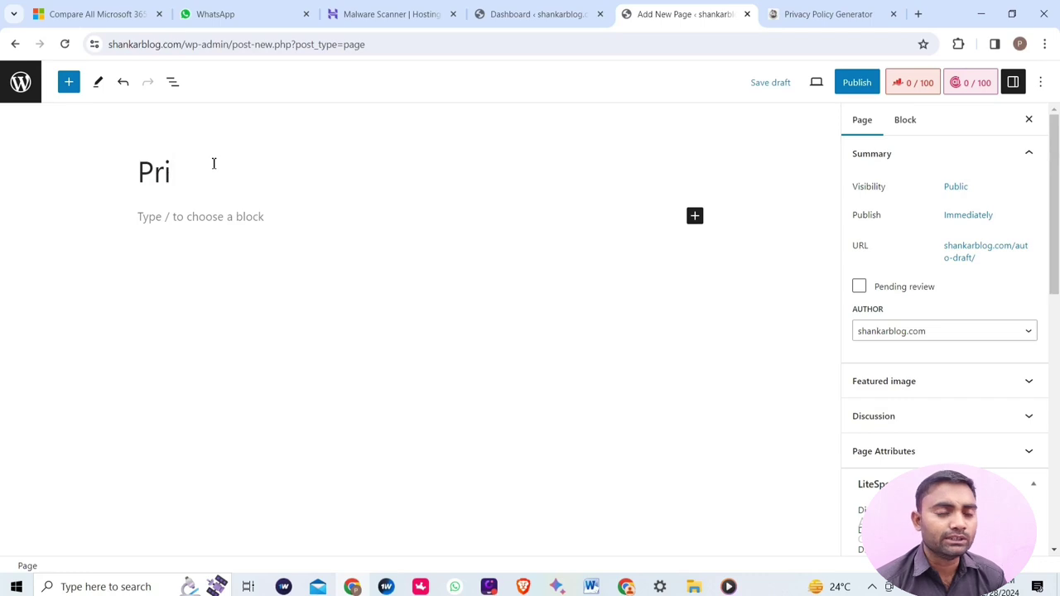
{"action": "type", "text": "va"}
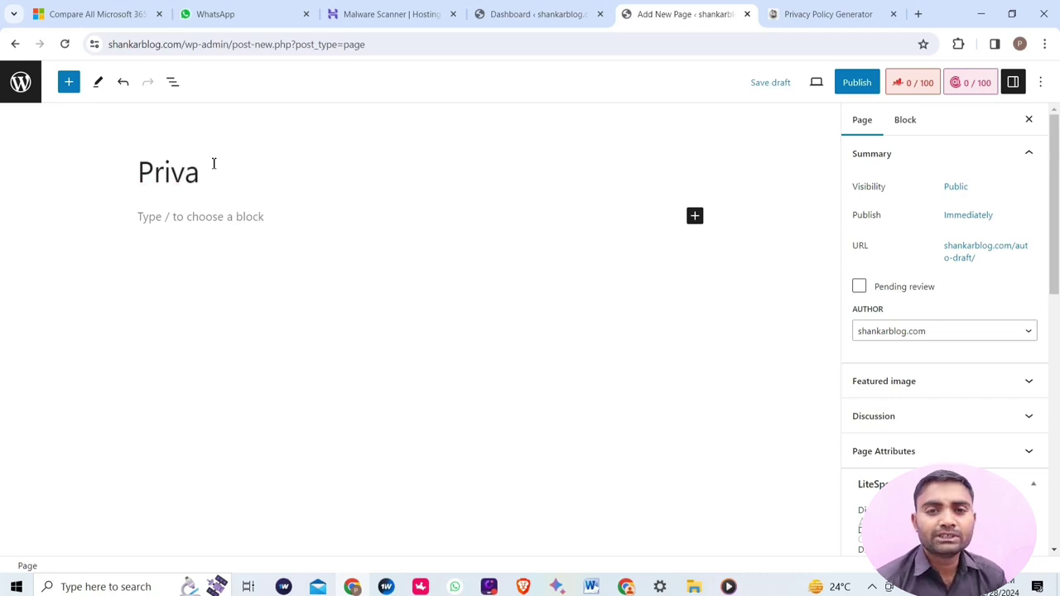
{"action": "type", "text": "cy"}
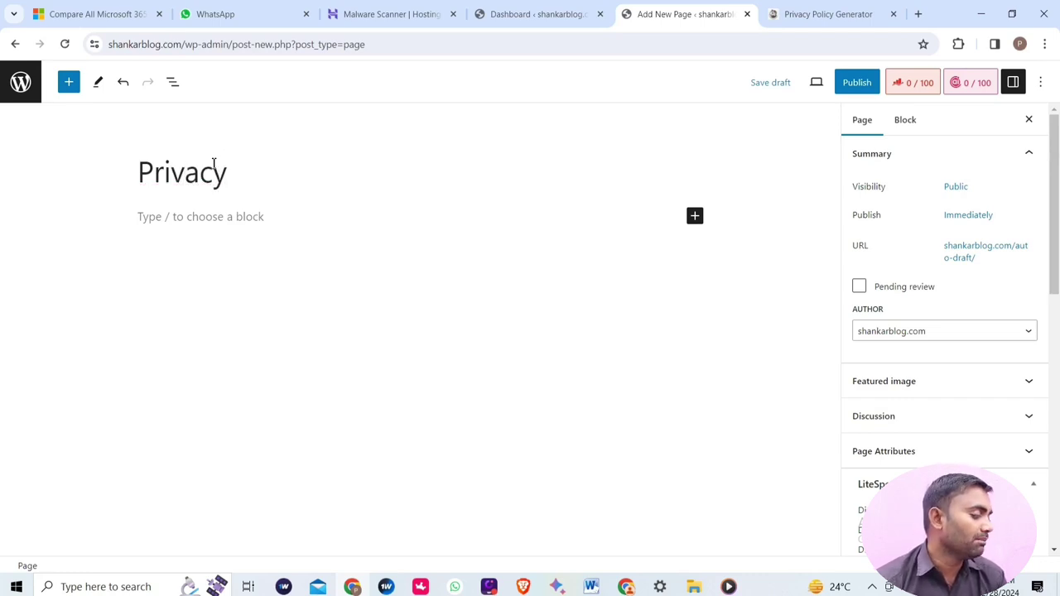
{"action": "type", "text": " P"}
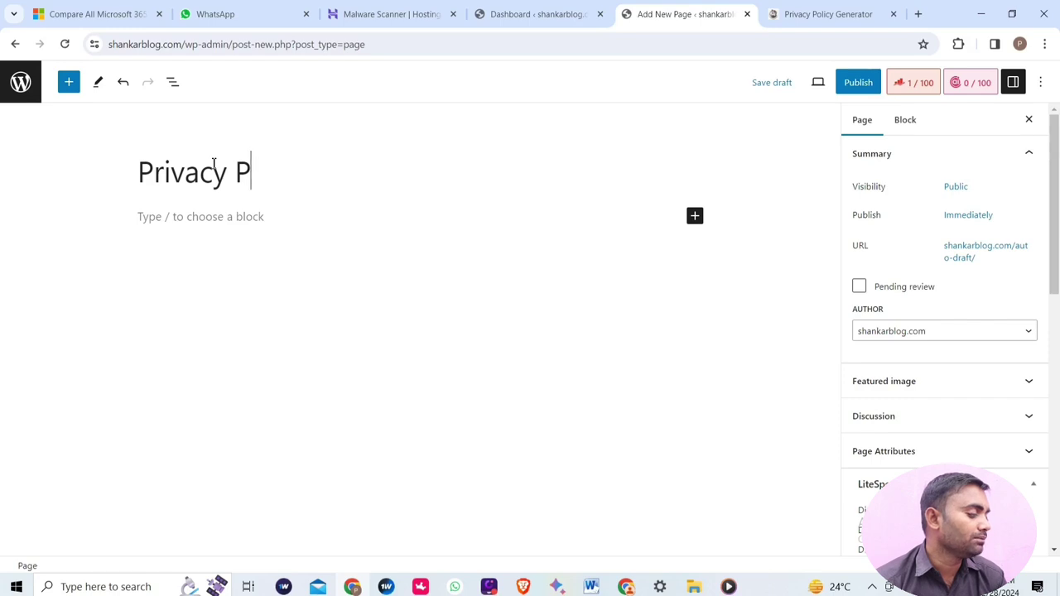
{"action": "type", "text": "o"}
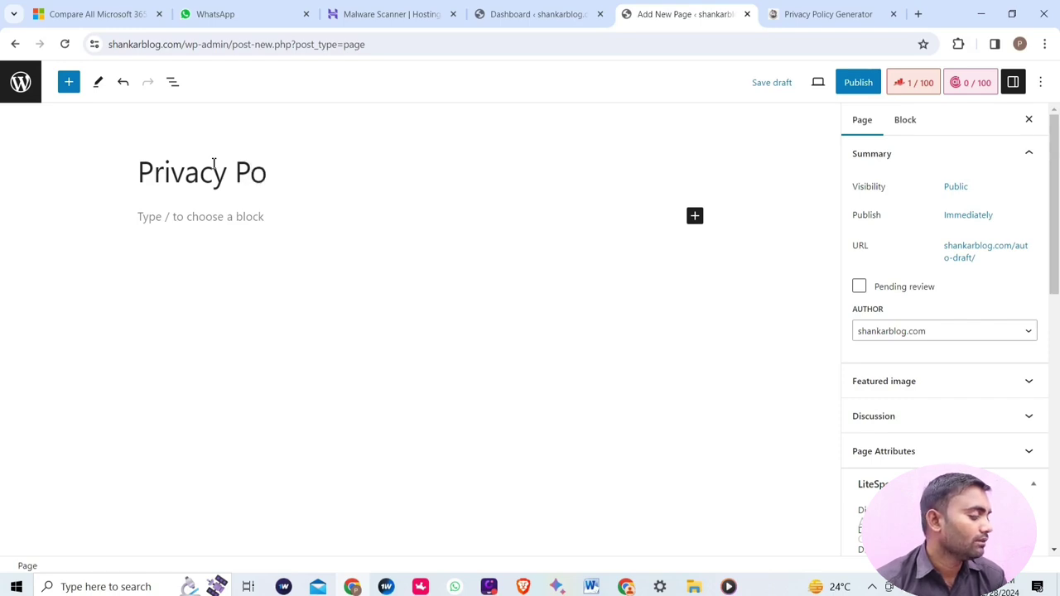
{"action": "type", "text": "li"}
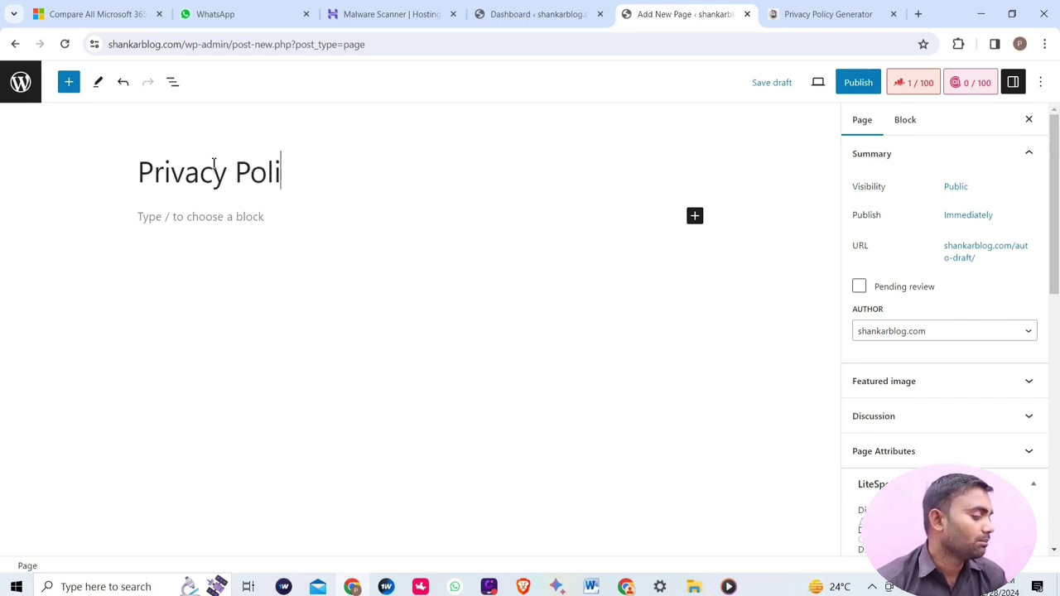
Title the new page "Privacy Policy" and insert a Custom HTML block beneath the title
{"action": "type", "text": "cy"}
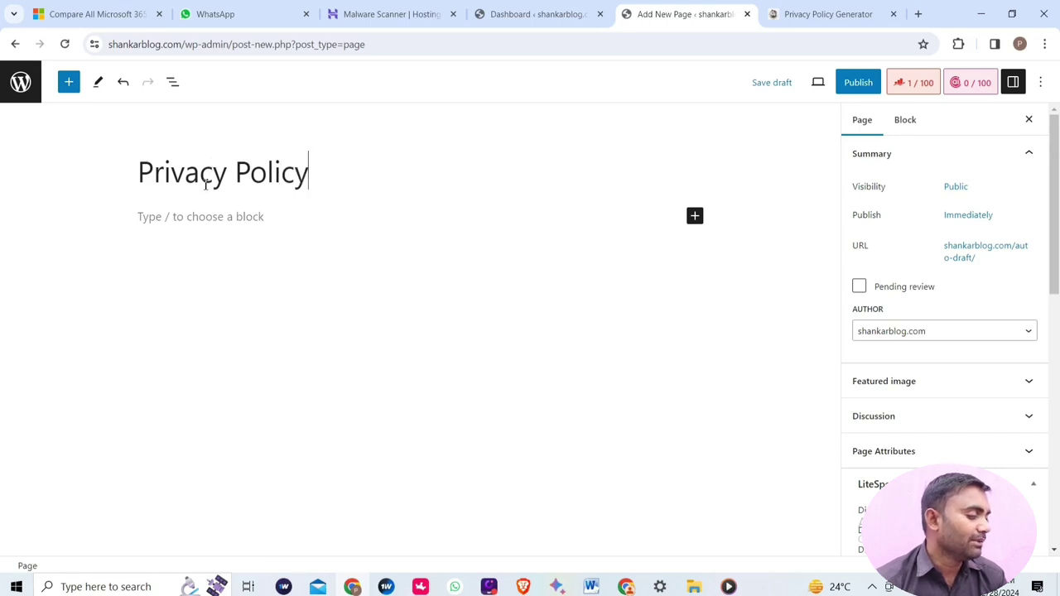
{"action": "left_click", "coordinate": [143, 217]}
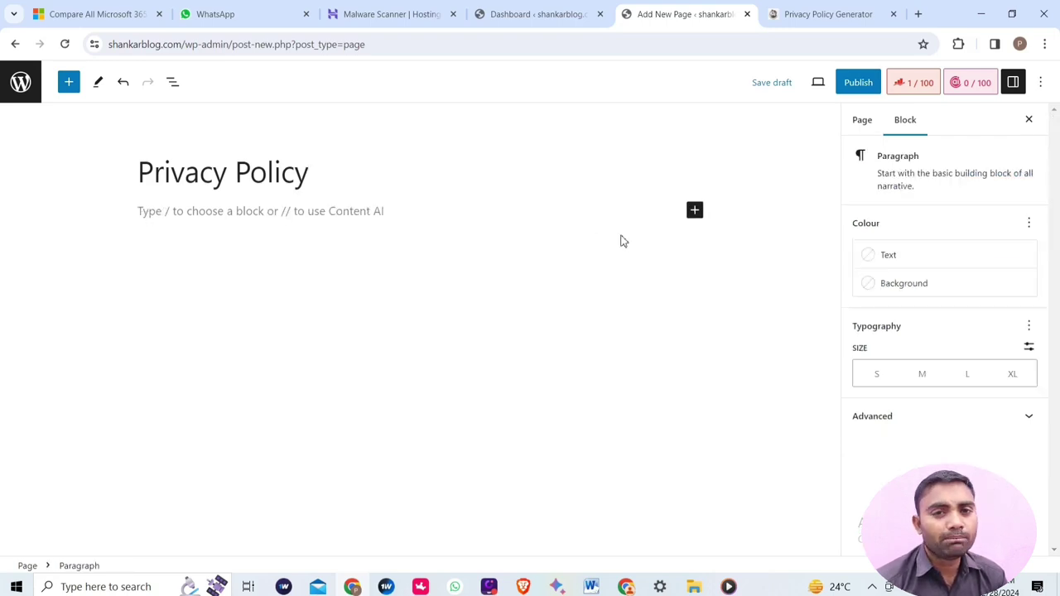
{"action": "left_click", "coordinate": [694, 212]}
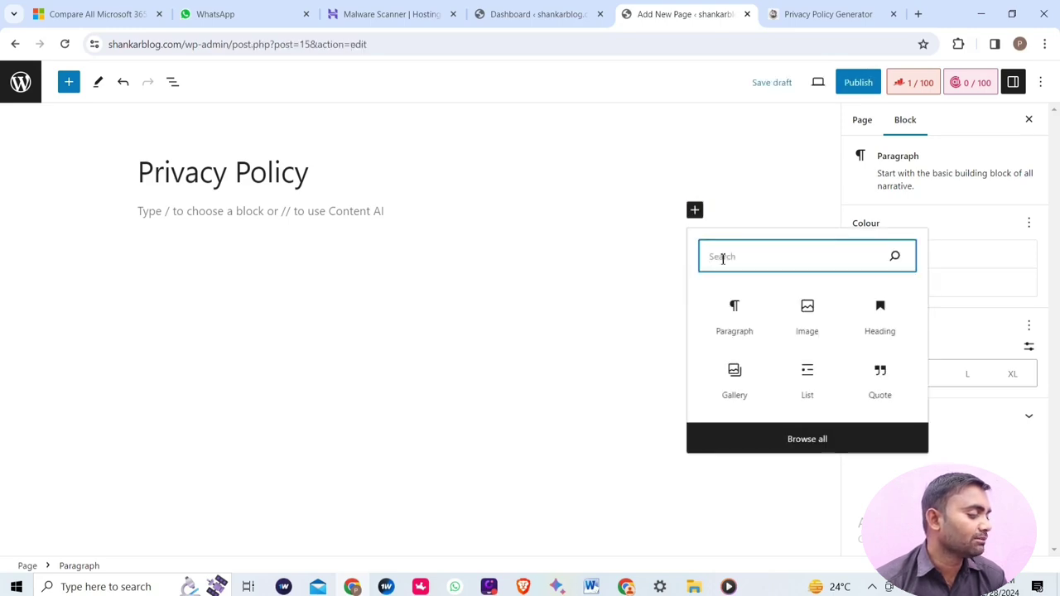
{"action": "type", "text": "ht"}
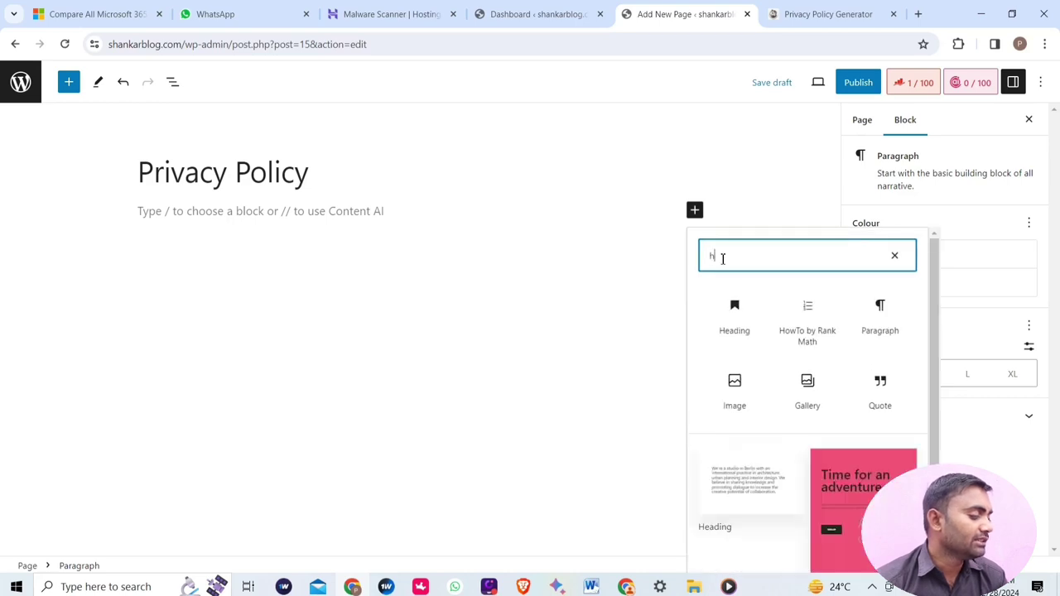
{"action": "type", "text": "ml"}
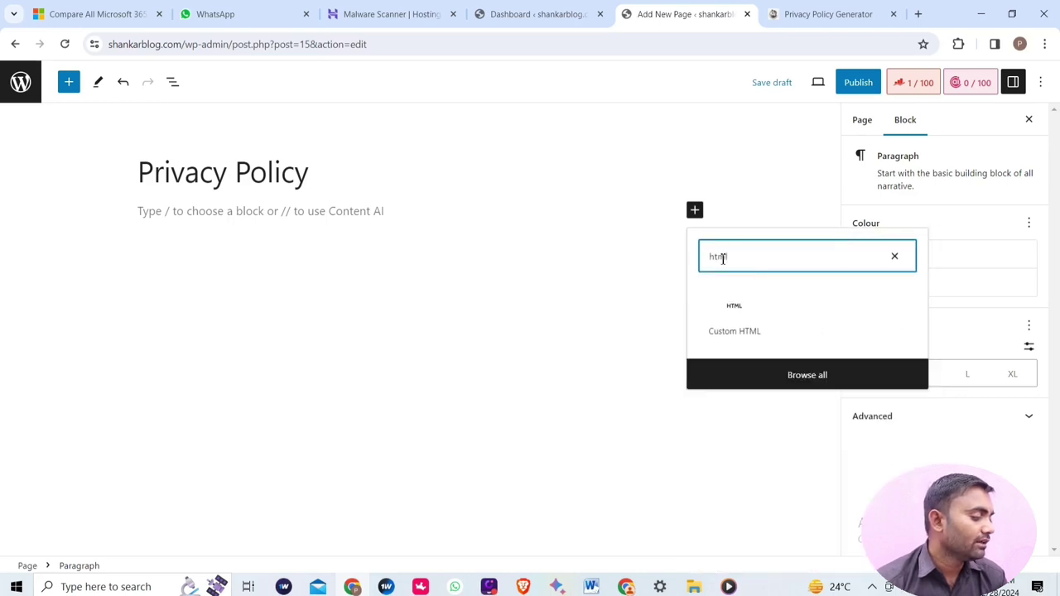
{"action": "left_click", "coordinate": [745, 330]}
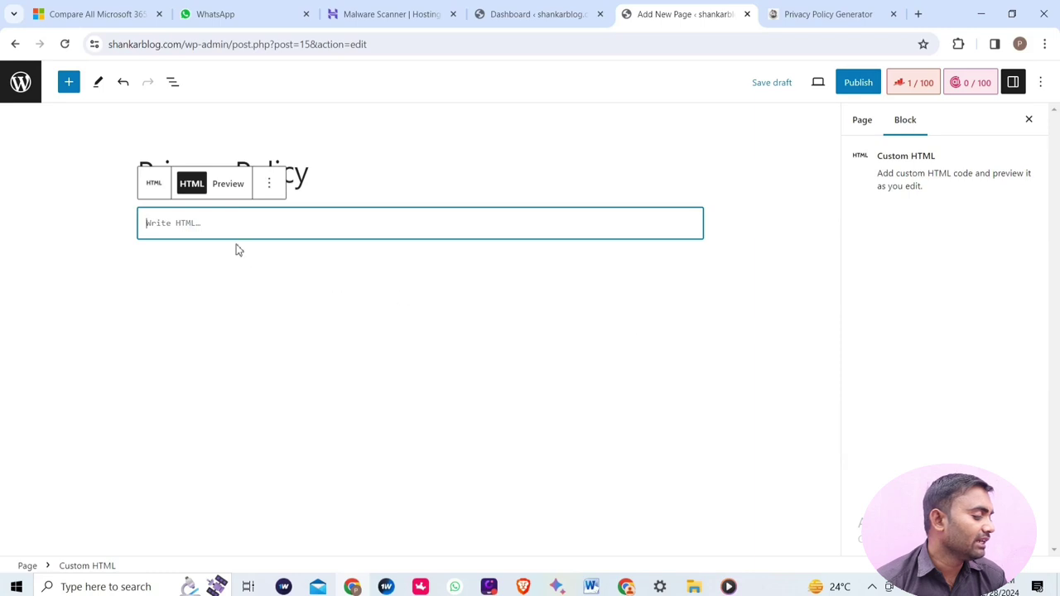
Paste the copied privacy policy HTML code into the Custom HTML block and publish the page
{"action": "right_click", "coordinate": [178, 224]}
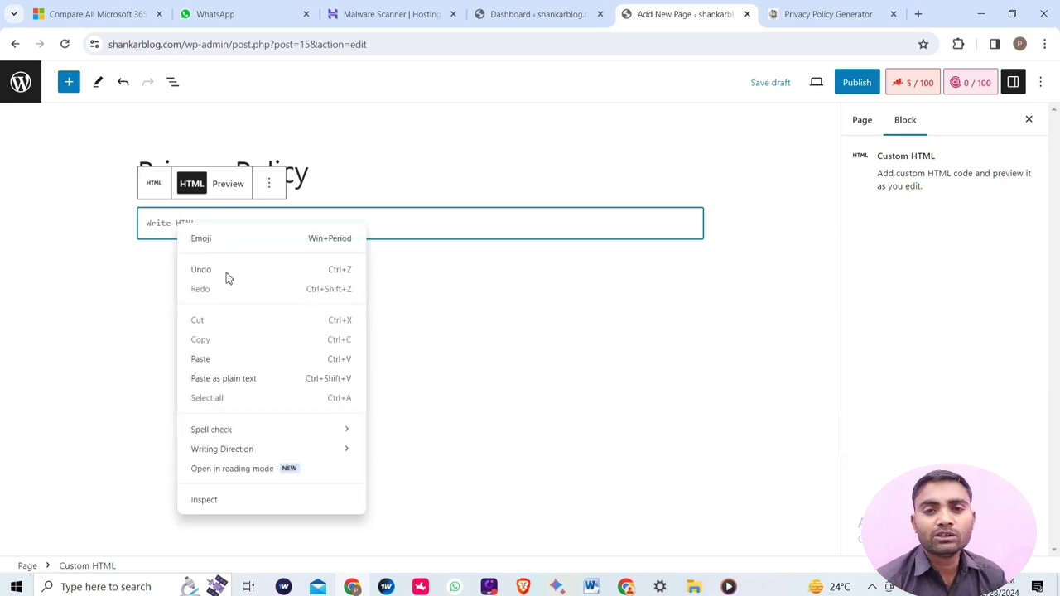
{"action": "left_click", "coordinate": [207, 359]}
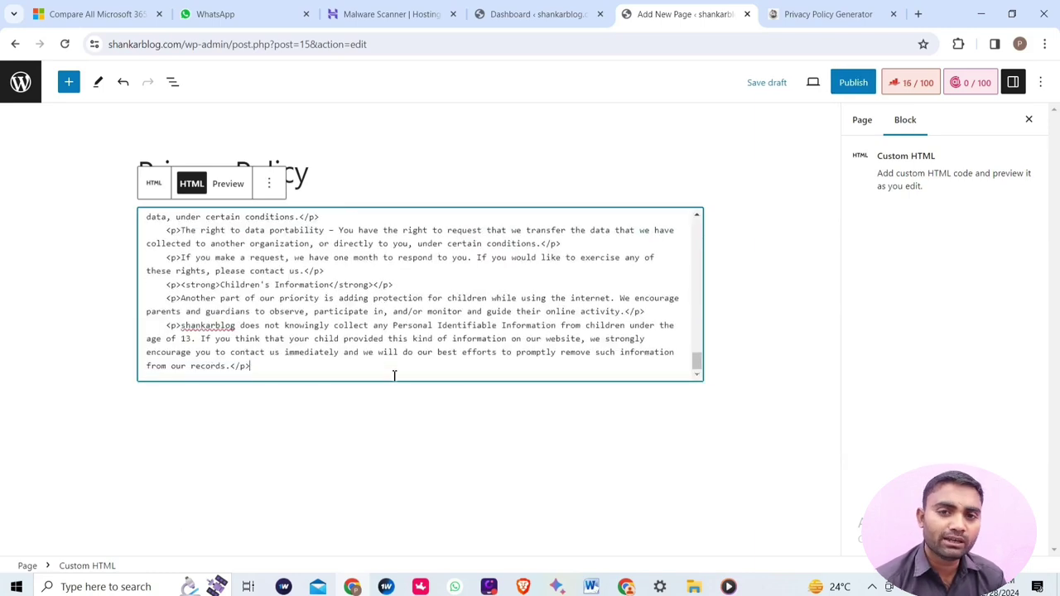
{"action": "scroll", "coordinate": [396, 365], "scroll_direction": "up", "scroll_amount": 10}
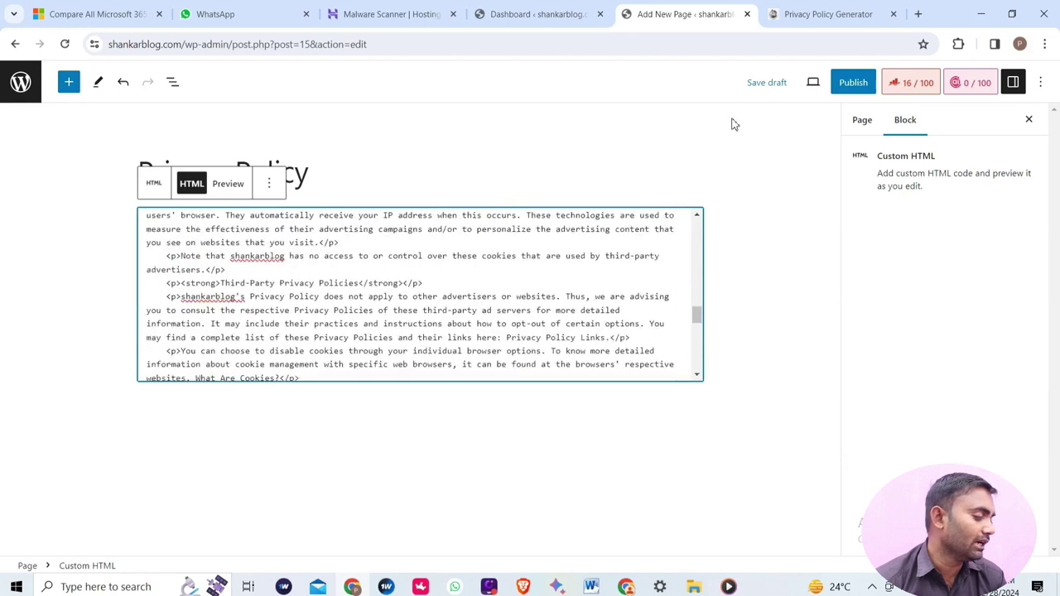
{"action": "left_click", "coordinate": [861, 80]}
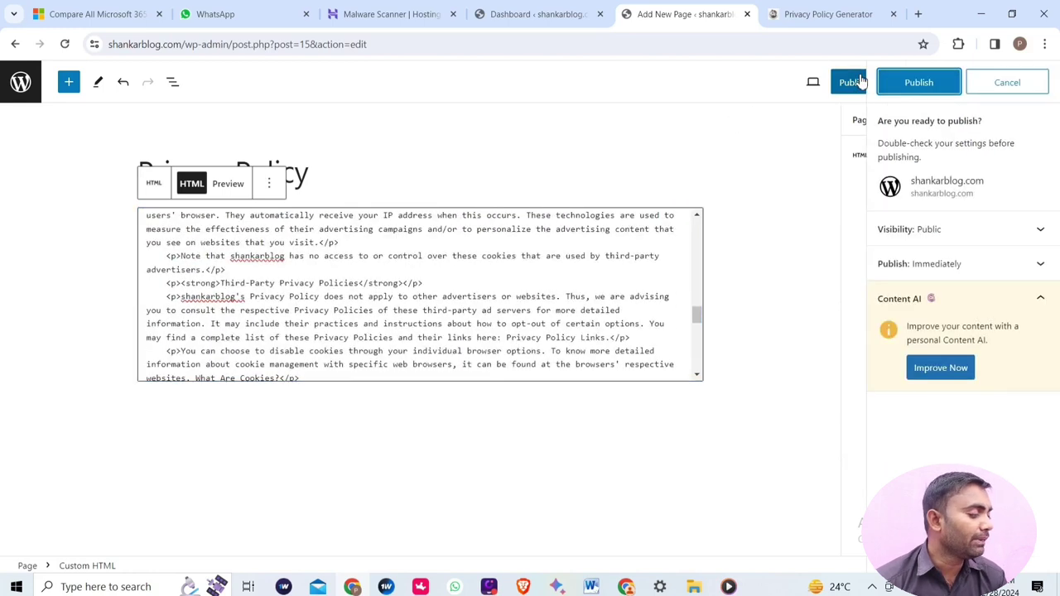
{"action": "left_click", "coordinate": [911, 83]}
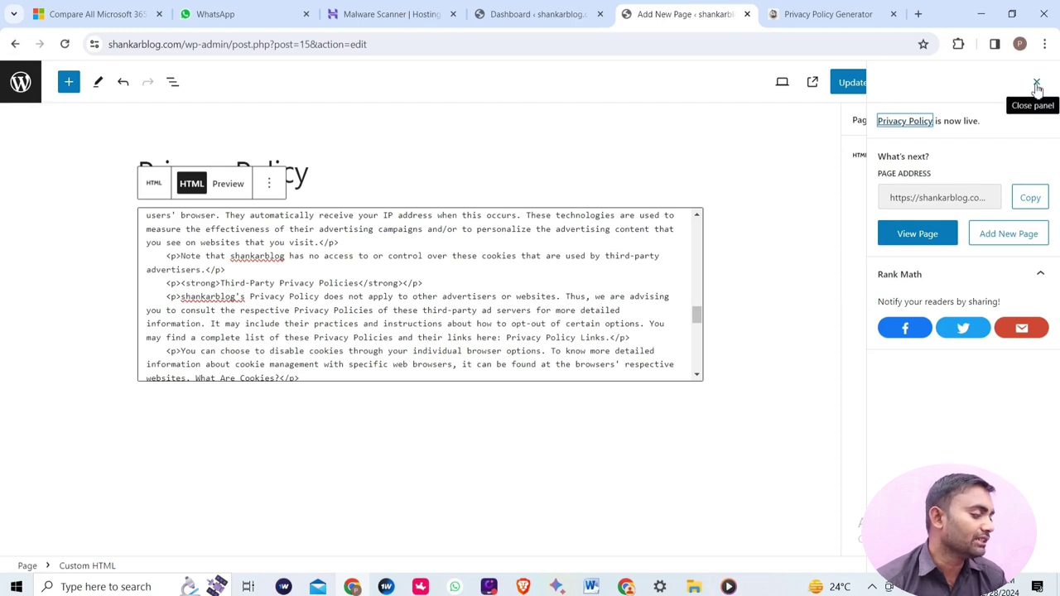
View the published Privacy Policy page and examine its sections from the introduction through Children's Information
{"action": "left_click", "coordinate": [916, 238]}
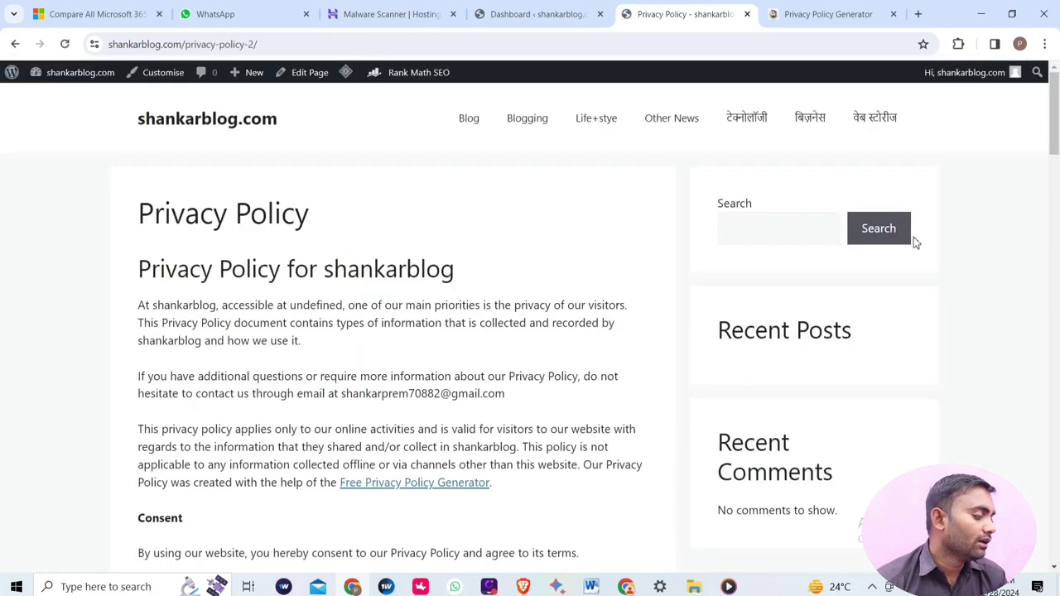
{"action": "scroll", "coordinate": [307, 291], "scroll_direction": "down", "scroll_amount": 5}
{"action": "scroll", "coordinate": [315, 282], "scroll_direction": "up", "scroll_amount": 1}
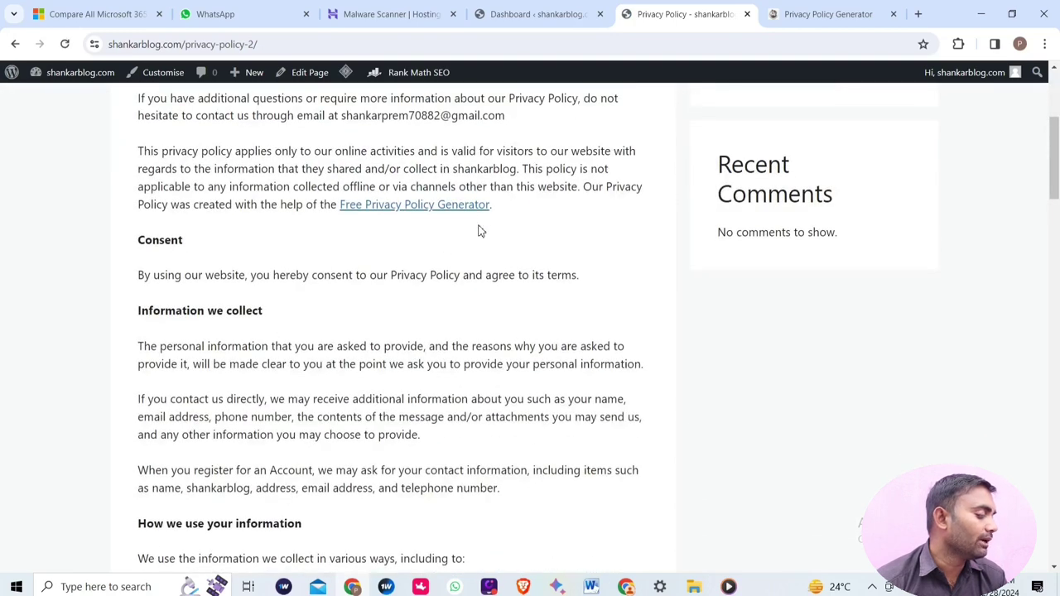
{"action": "scroll", "coordinate": [476, 236], "scroll_direction": "down", "scroll_amount": 7}
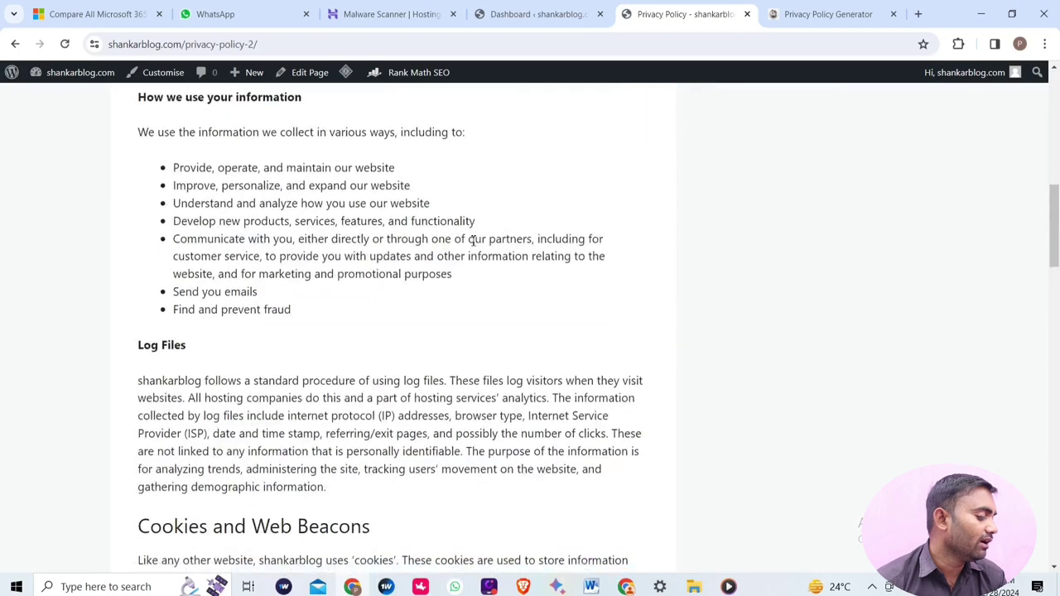
{"action": "scroll", "coordinate": [471, 240], "scroll_direction": "down", "scroll_amount": 4}
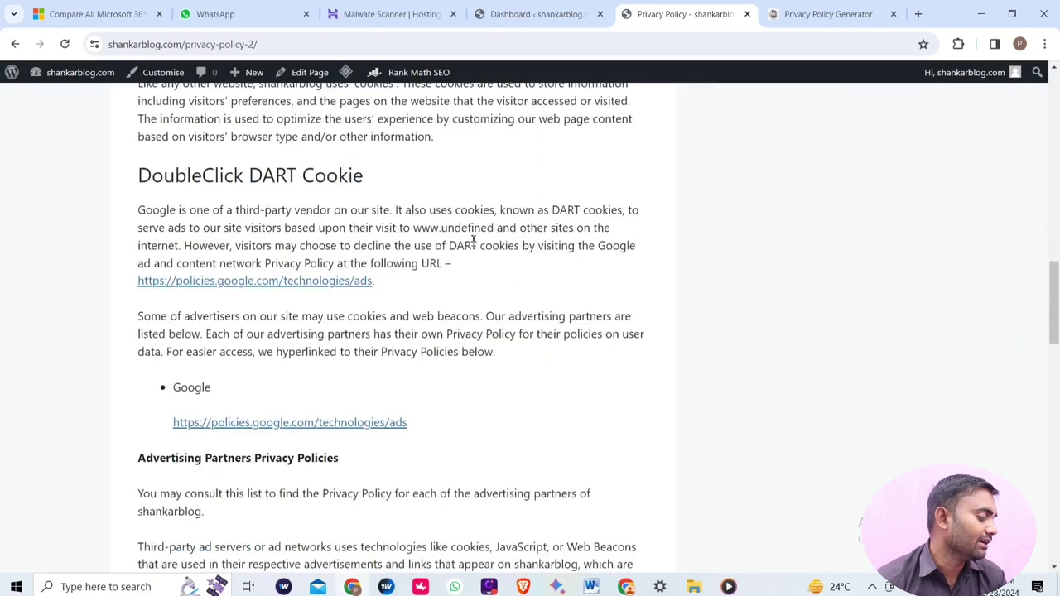
{"action": "scroll", "coordinate": [473, 239], "scroll_direction": "down", "scroll_amount": 10}
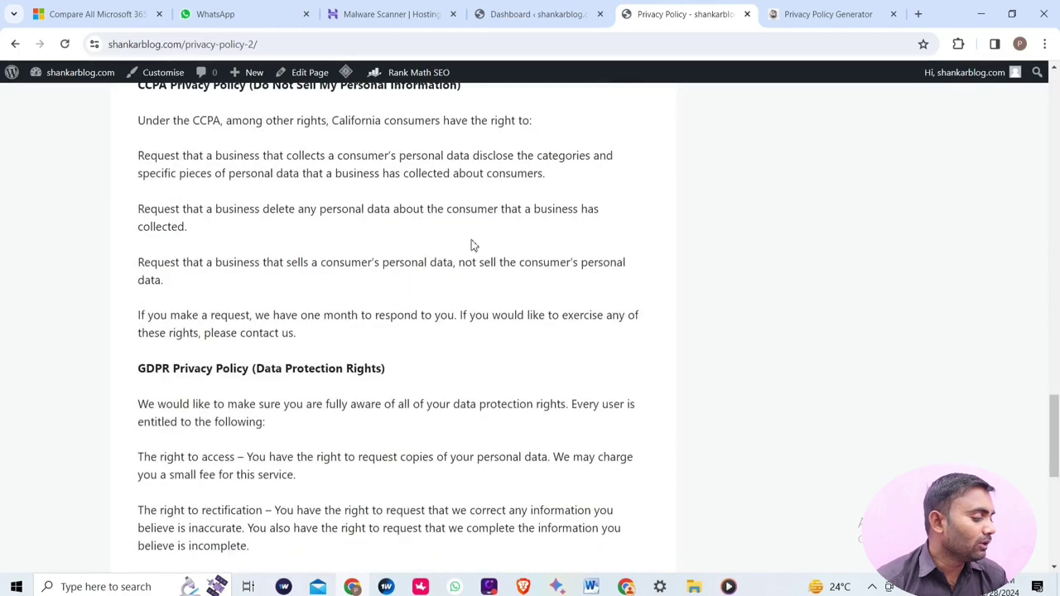
{"action": "scroll", "coordinate": [473, 243], "scroll_direction": "down", "scroll_amount": 3}
{"action": "scroll", "coordinate": [473, 237], "scroll_direction": "up", "scroll_amount": 11}
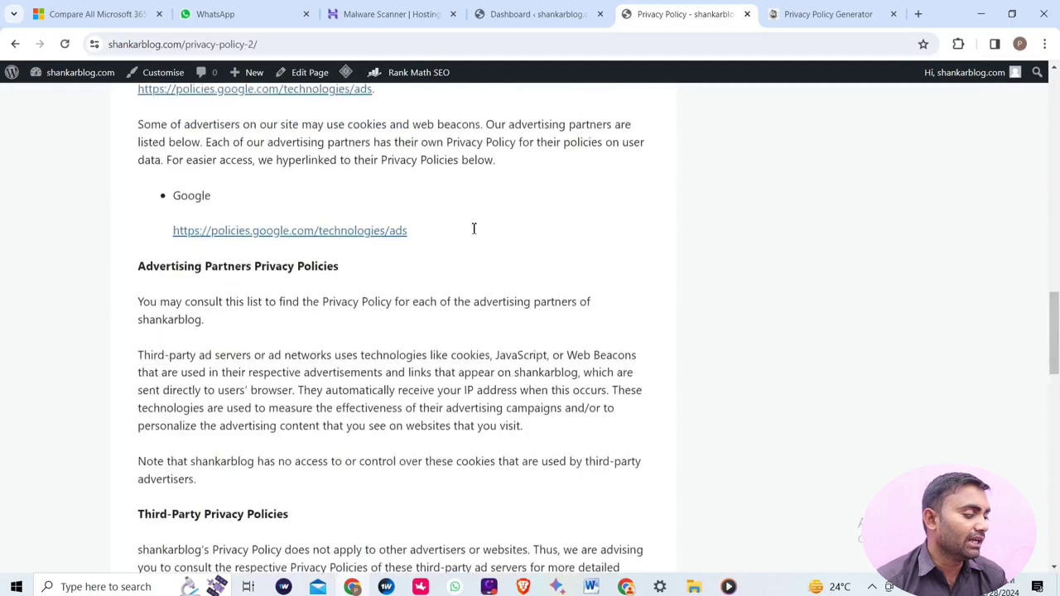
{"action": "scroll", "coordinate": [473, 231], "scroll_direction": "up", "scroll_amount": 7}
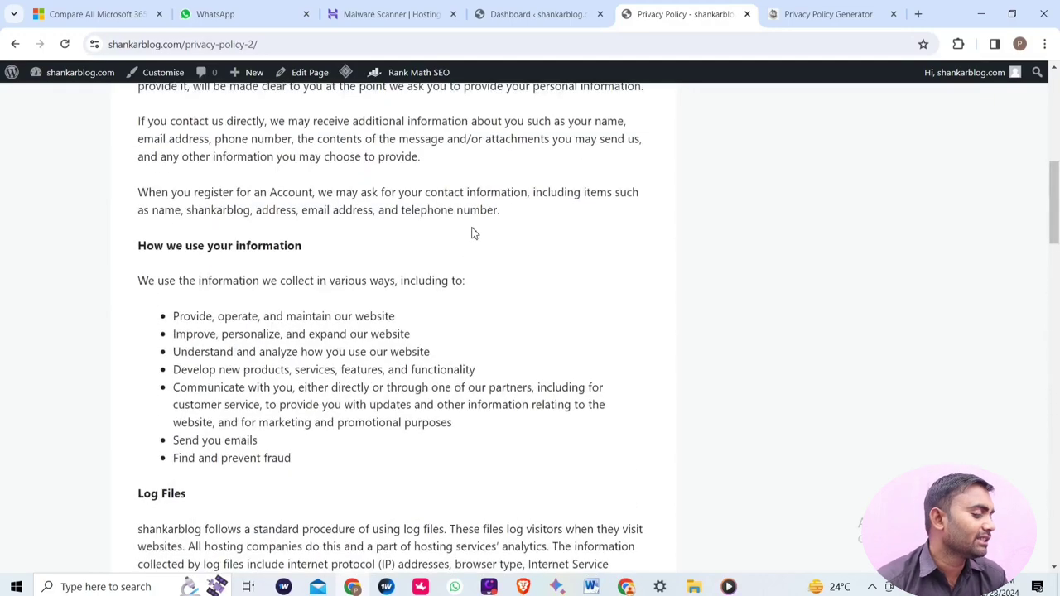
{"action": "scroll", "coordinate": [474, 233], "scroll_direction": "up", "scroll_amount": 7}
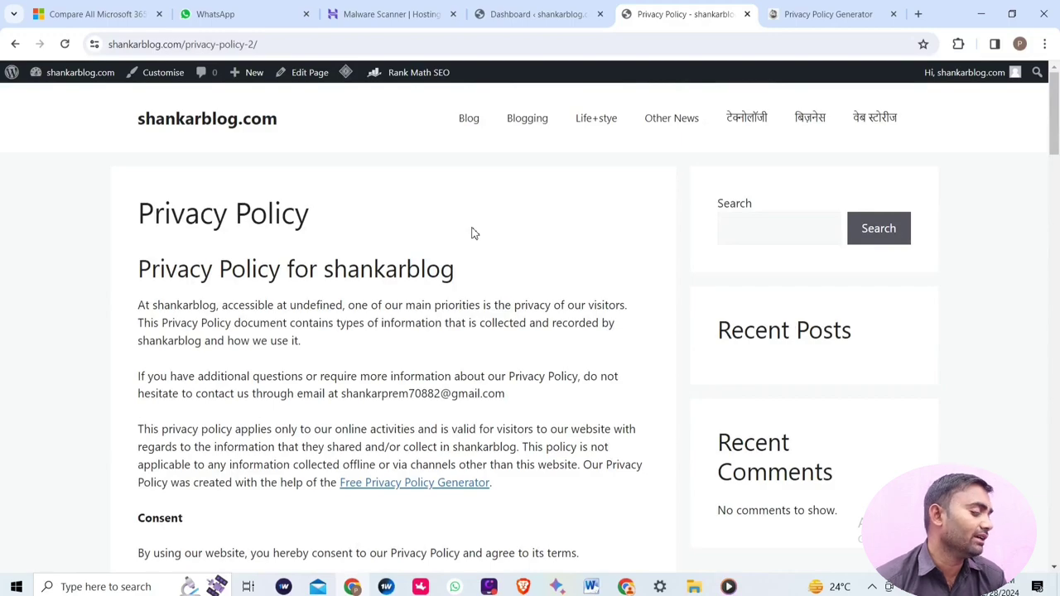
{"action": "scroll", "coordinate": [473, 234], "scroll_direction": "down", "scroll_amount": 7}
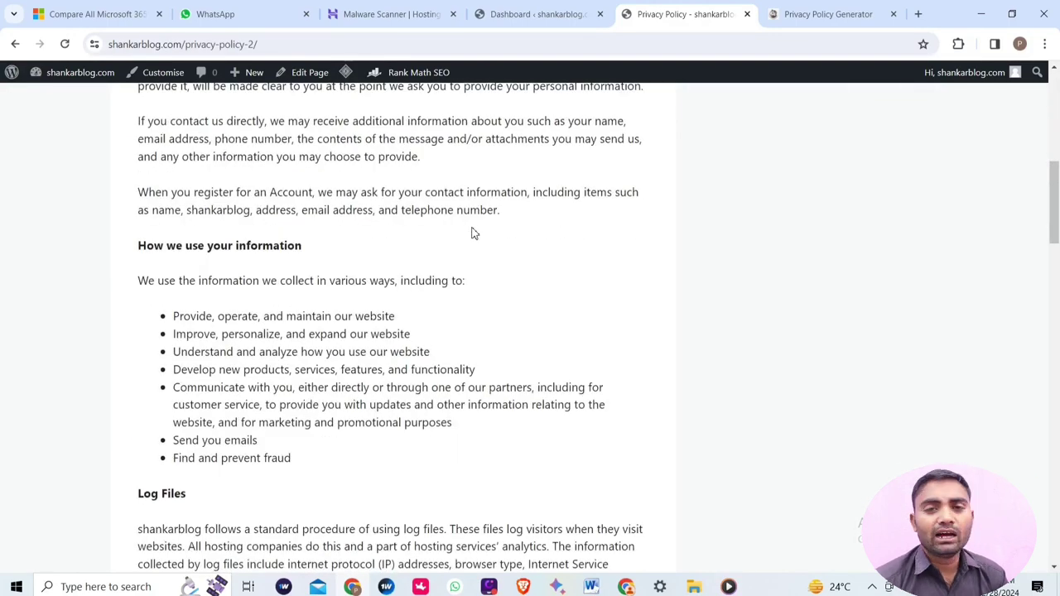
{"action": "scroll", "coordinate": [473, 233], "scroll_direction": "down", "scroll_amount": 15}
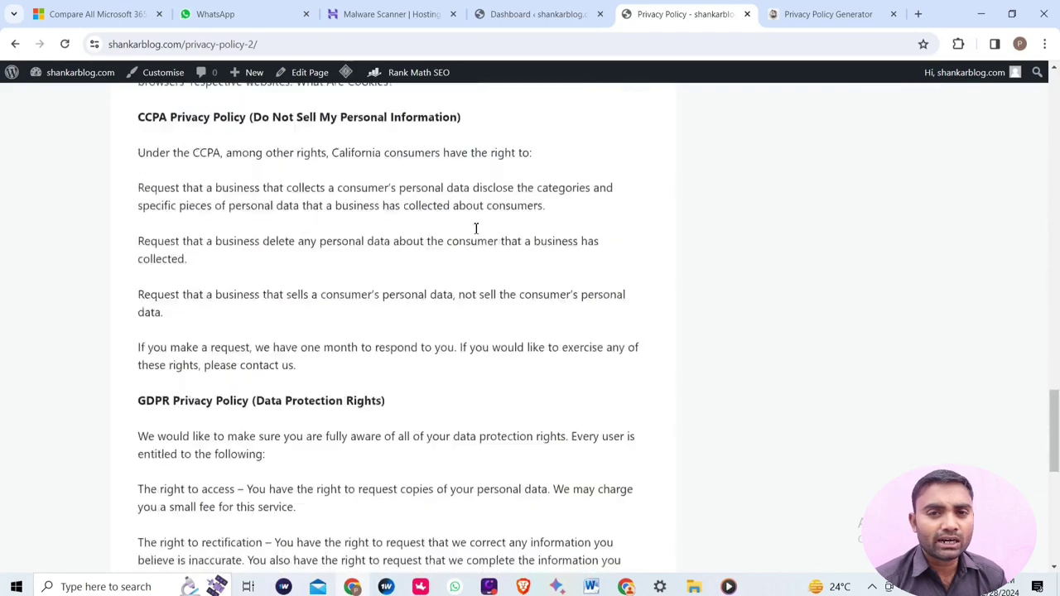
{"action": "scroll", "coordinate": [477, 228], "scroll_direction": "down", "scroll_amount": 4}
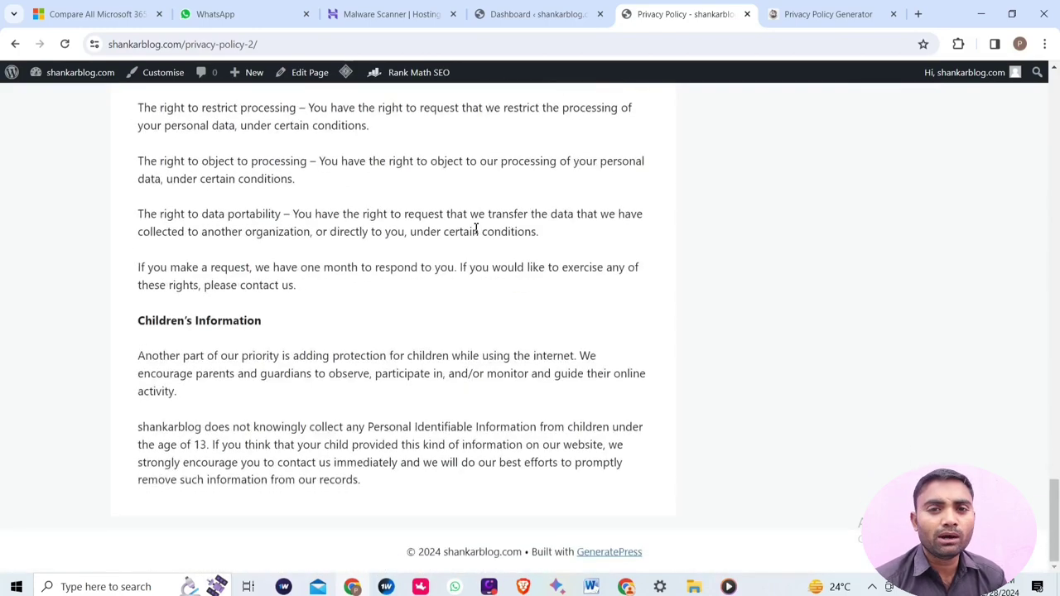
{"action": "scroll", "coordinate": [477, 228], "scroll_direction": "up", "scroll_amount": 20}
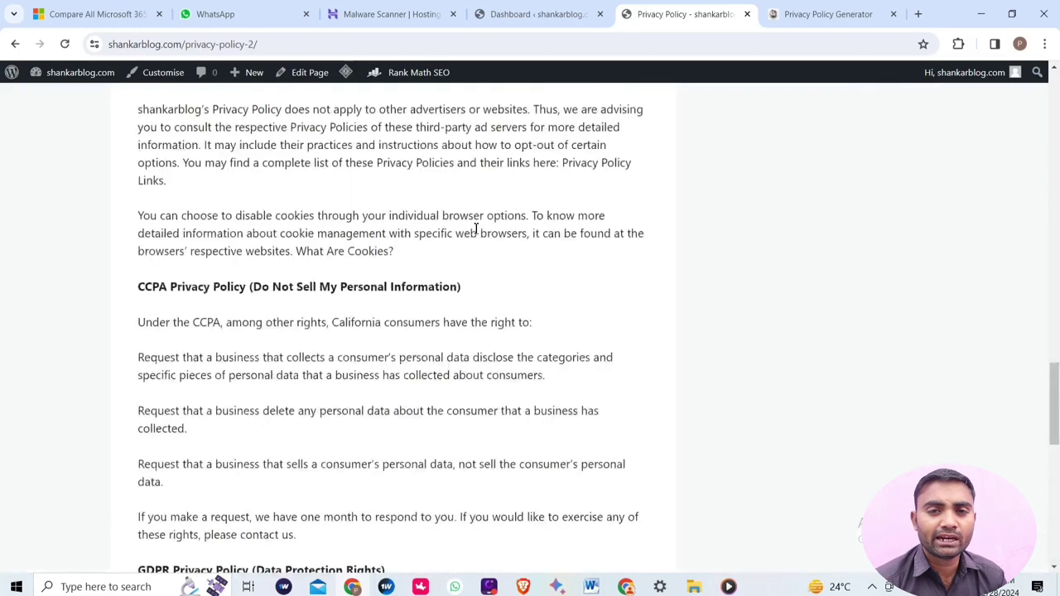
{"action": "scroll", "coordinate": [476, 229], "scroll_direction": "up", "scroll_amount": 2}
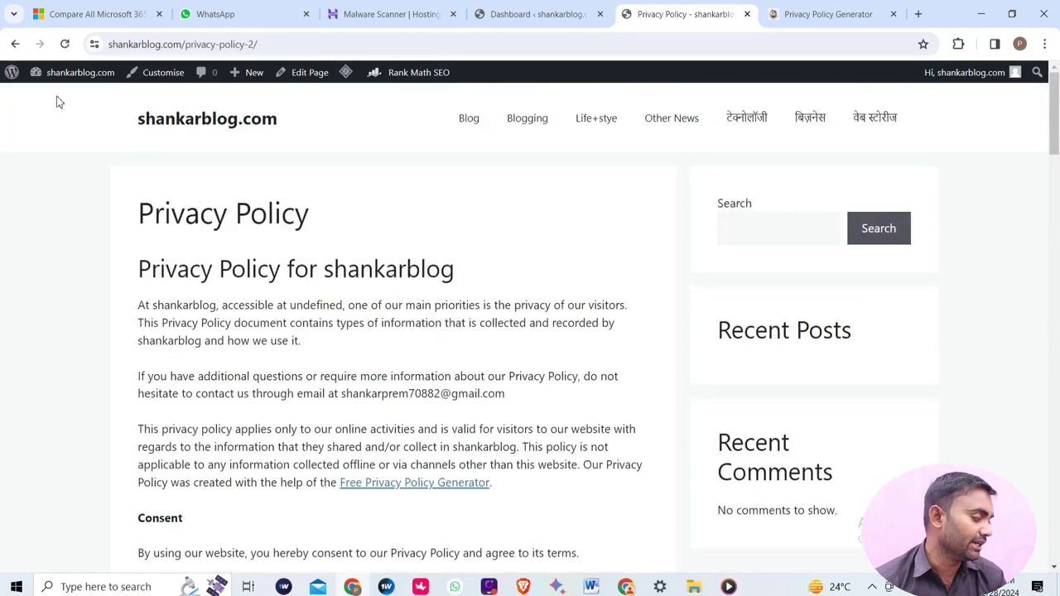
In the admin dashboard's Site Kit setup, enable connecting Google Analytics and sharing anonymous usage data, and start signing in with Google
{"action": "mouse_move", "coordinate": [33, 74]}
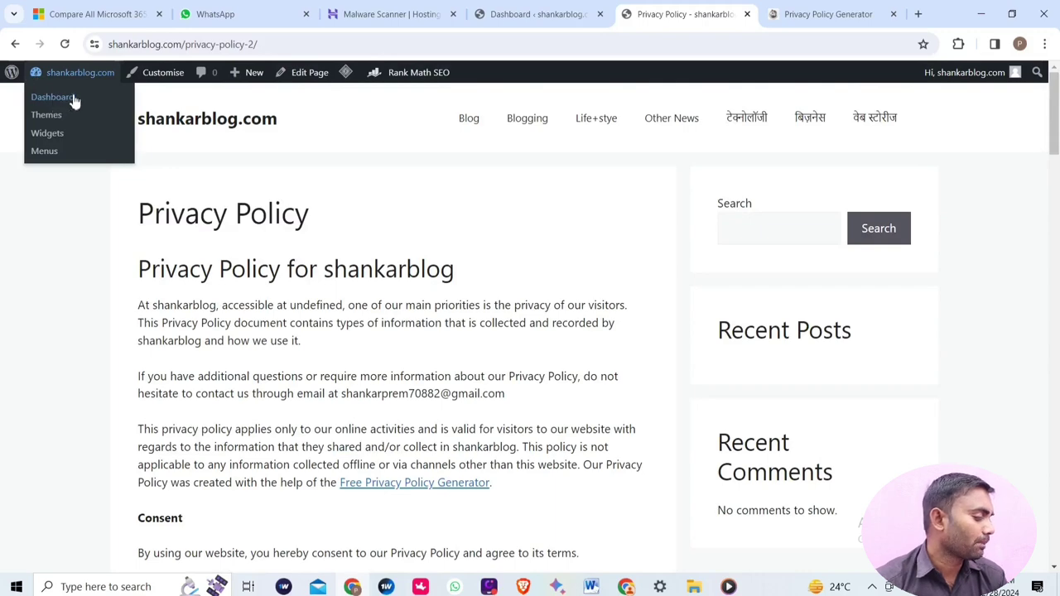
{"action": "left_click", "coordinate": [61, 99]}
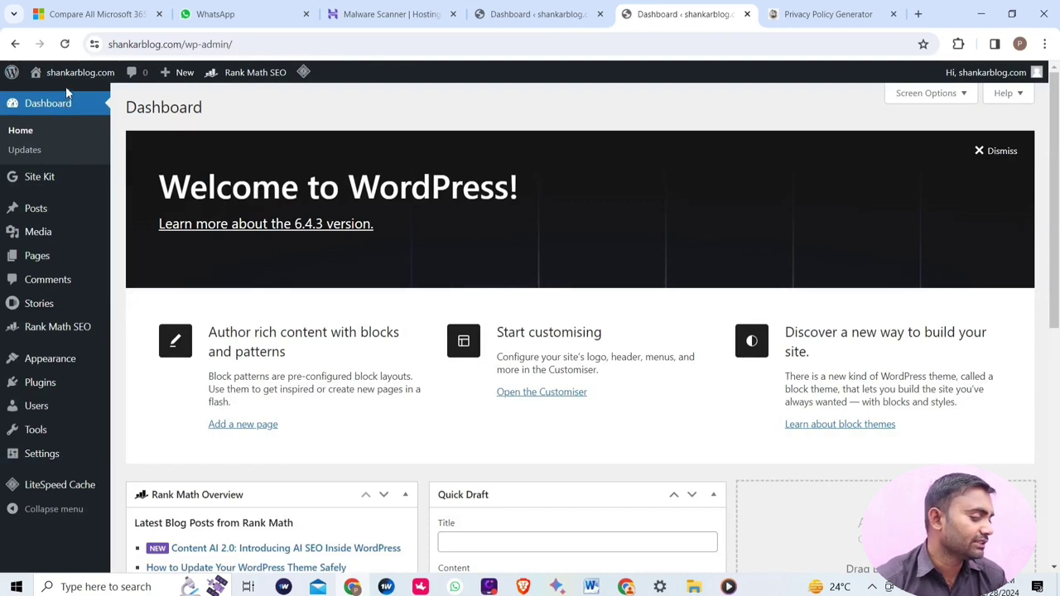
{"action": "left_click", "coordinate": [39, 179]}
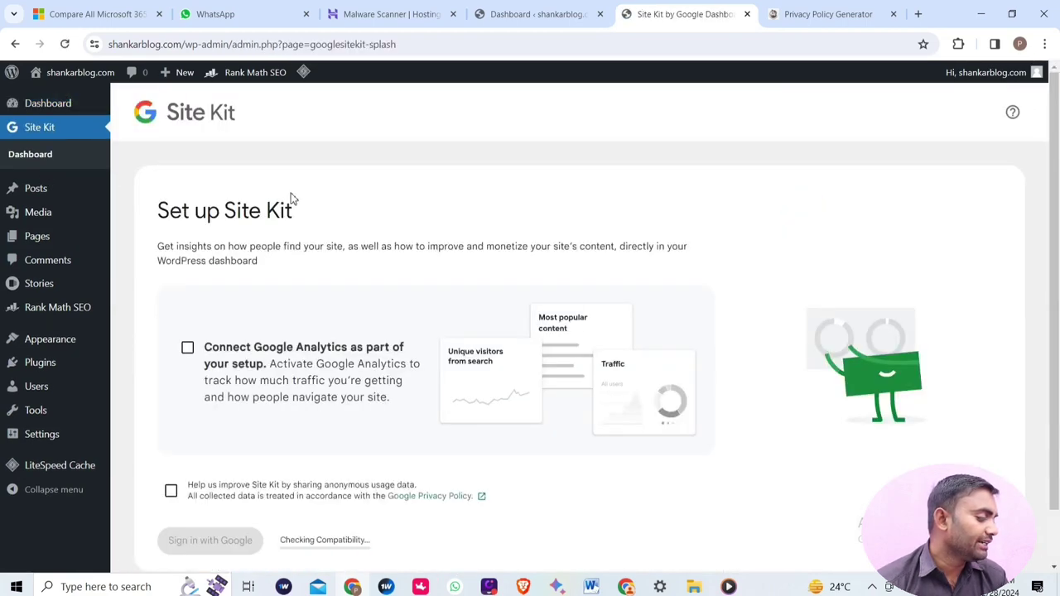
{"action": "scroll", "coordinate": [315, 290], "scroll_direction": "down", "scroll_amount": 1}
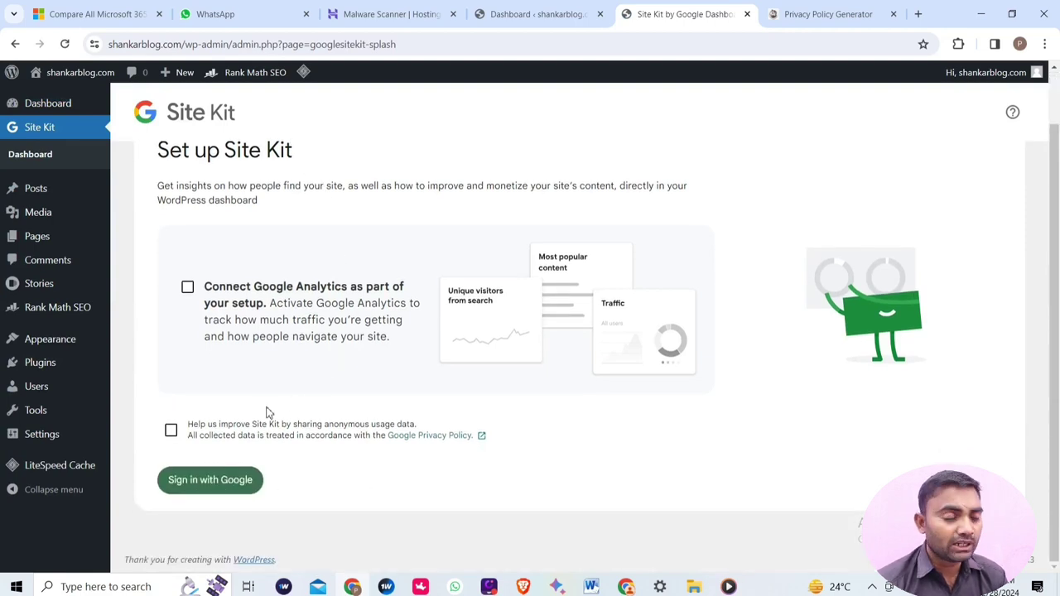
{"action": "left_click", "coordinate": [188, 287]}
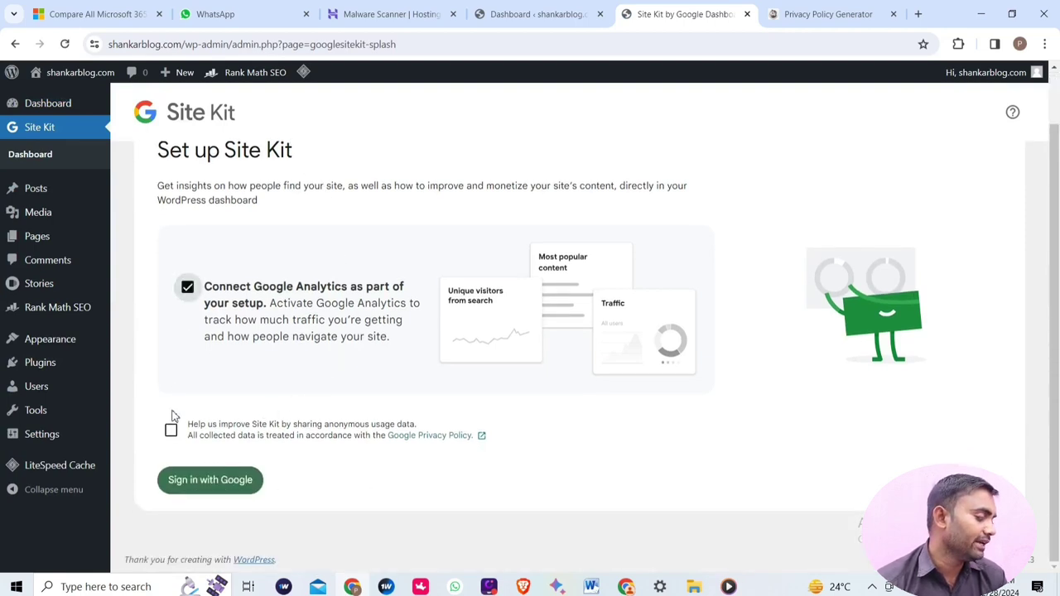
{"action": "left_click", "coordinate": [171, 430]}
{"action": "left_click", "coordinate": [206, 486]}
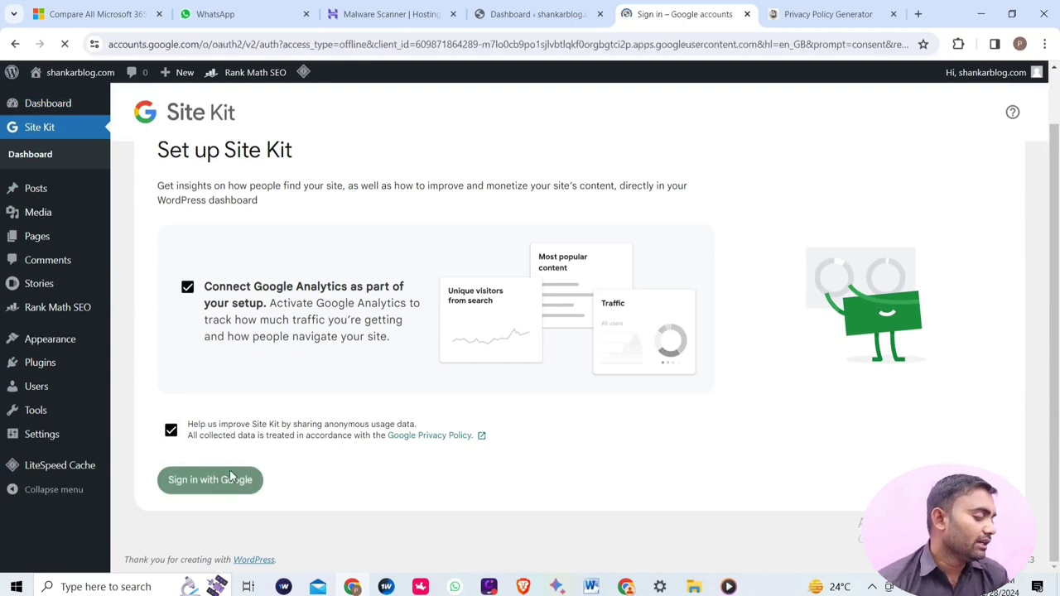
Sign in to Site Kit with the existing Google account and grant it all the requested access permissions
{"action": "left_click", "coordinate": [477, 297]}
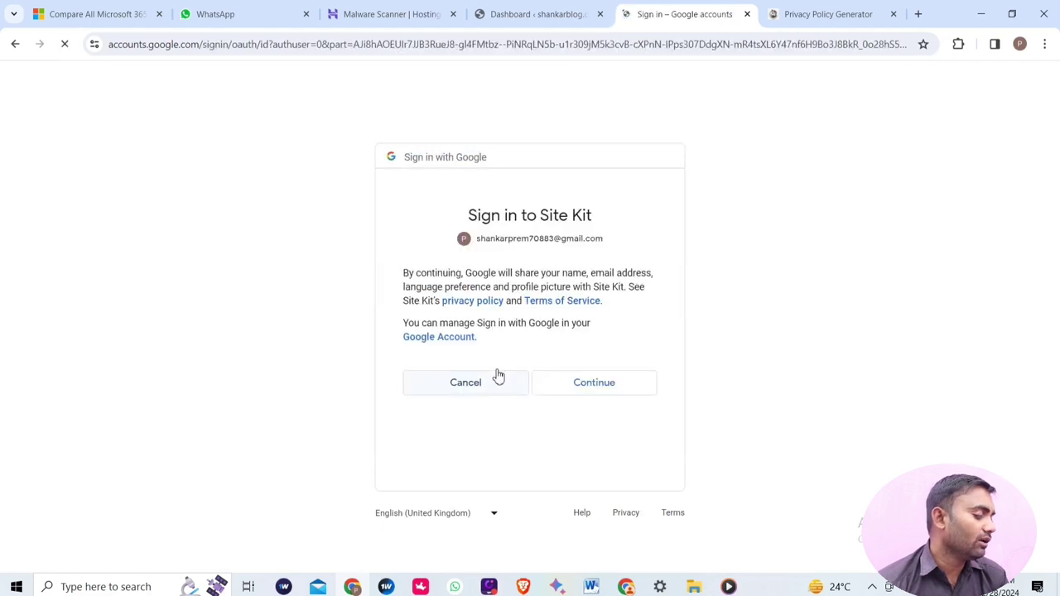
{"action": "left_click", "coordinate": [589, 395]}
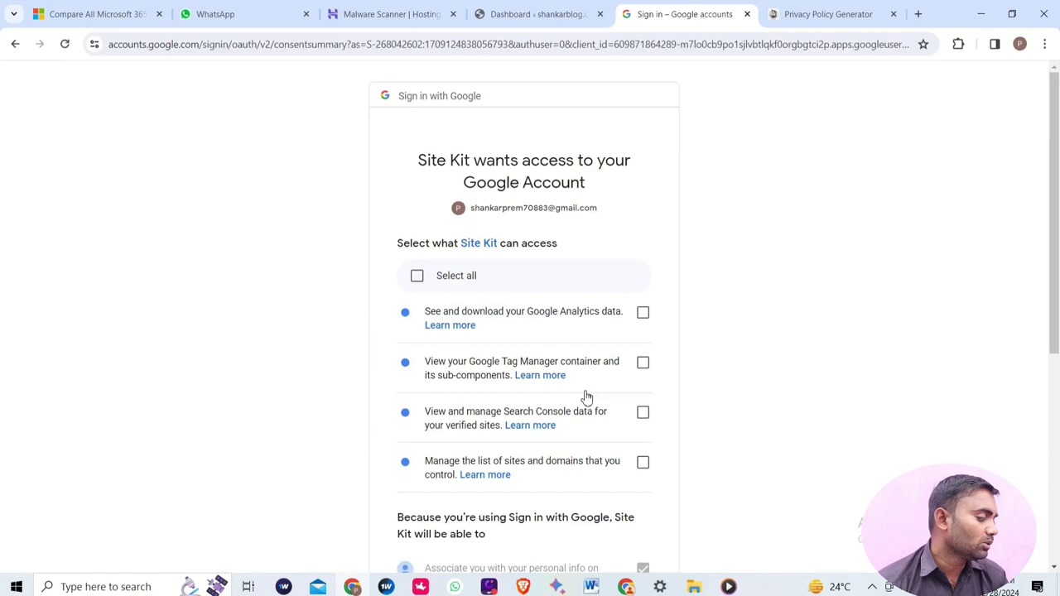
{"action": "left_click", "coordinate": [416, 276]}
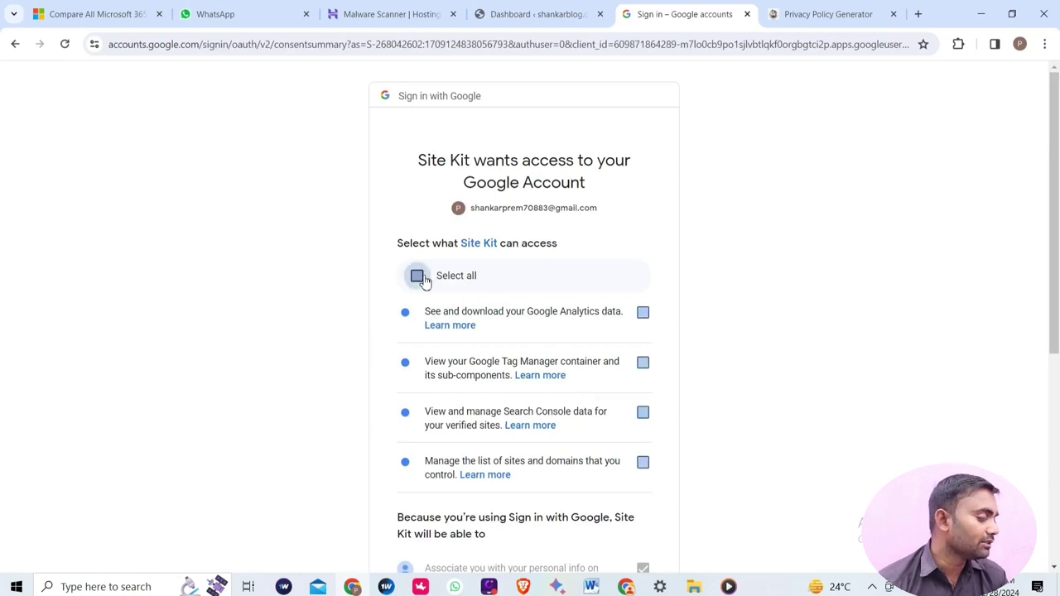
{"action": "scroll", "coordinate": [580, 398], "scroll_direction": "down", "scroll_amount": 5}
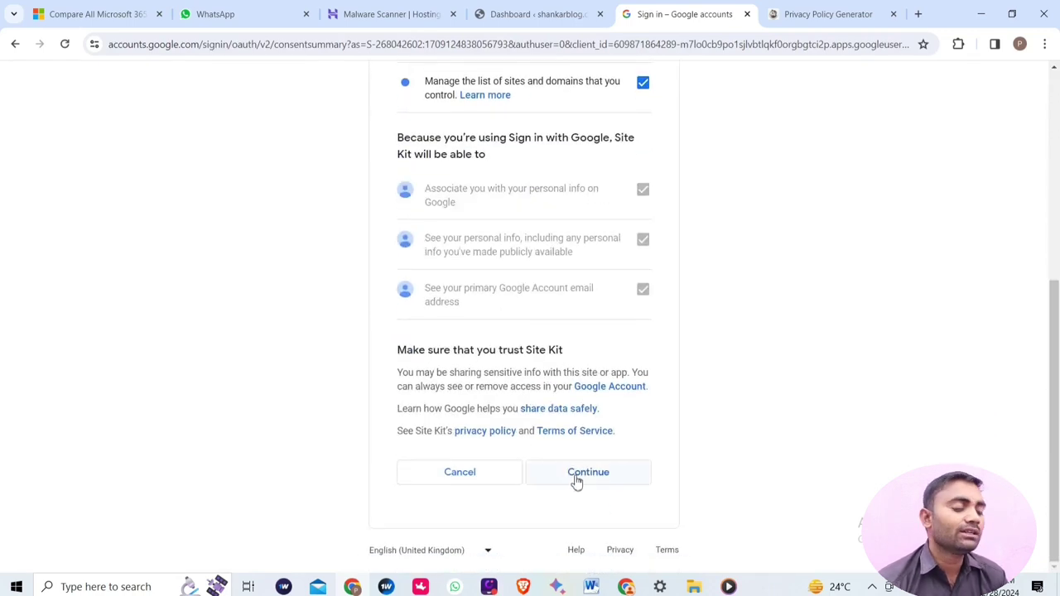
{"action": "left_click", "coordinate": [580, 479]}
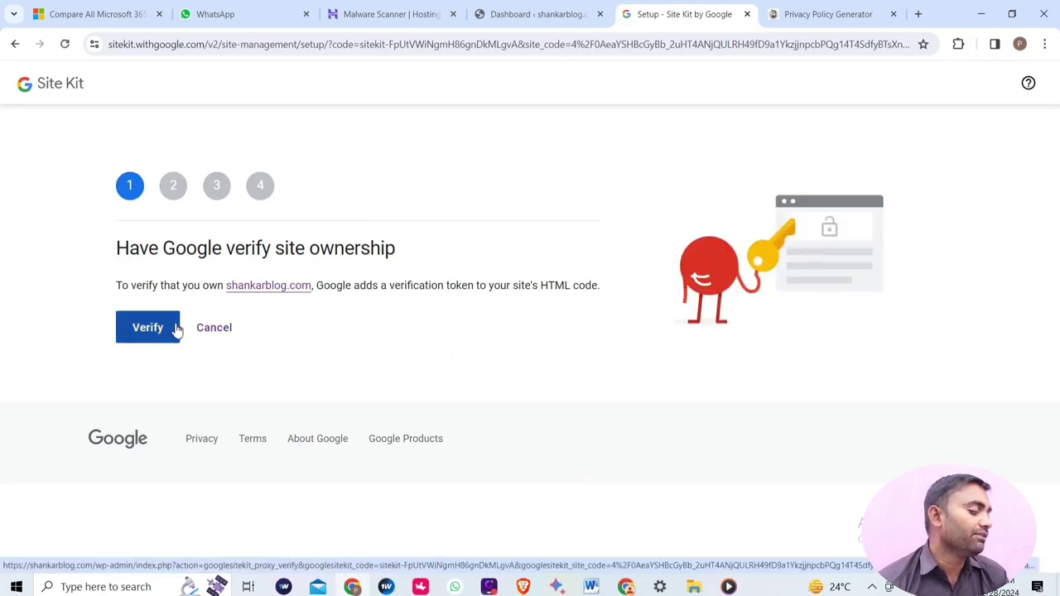
Complete the Site Kit setup stages by verifying site ownership, allowing dashboard metrics and setting up Search Console for shankarblog.com
{"action": "left_click", "coordinate": [176, 330]}
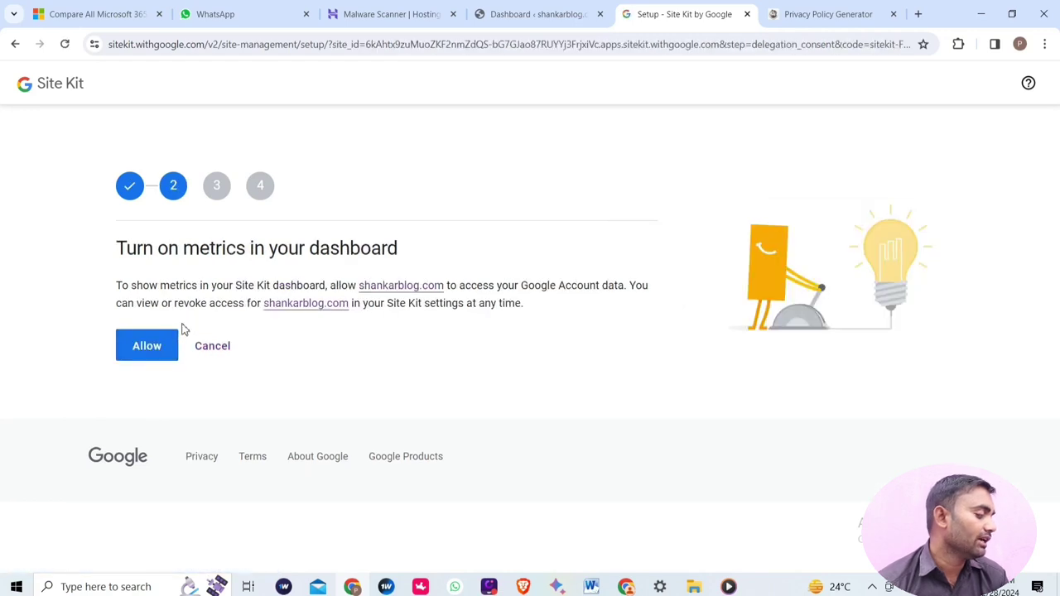
{"action": "left_click", "coordinate": [148, 348]}
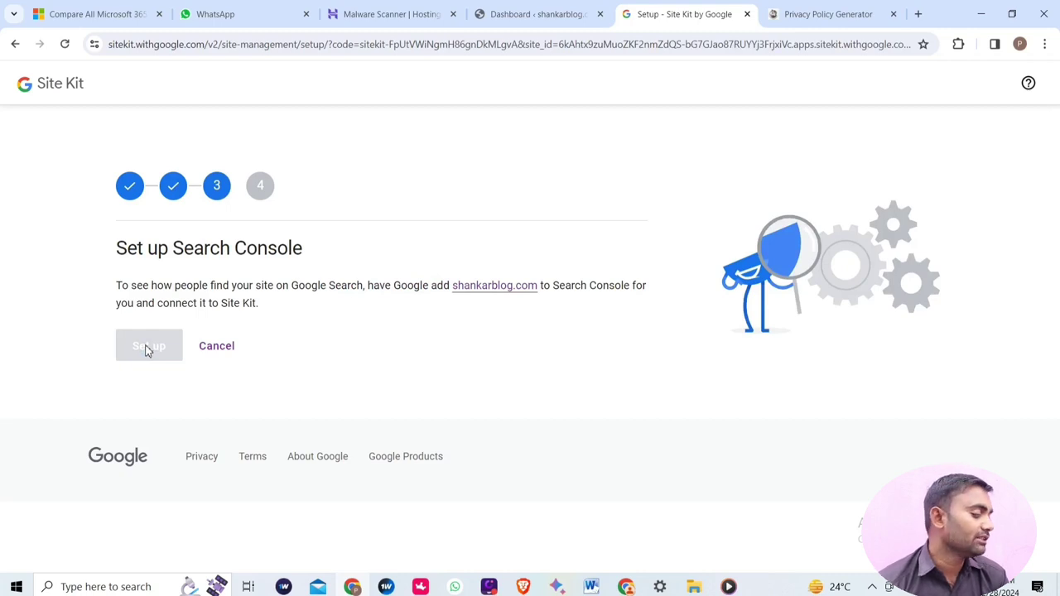
{"action": "left_click", "coordinate": [147, 348]}
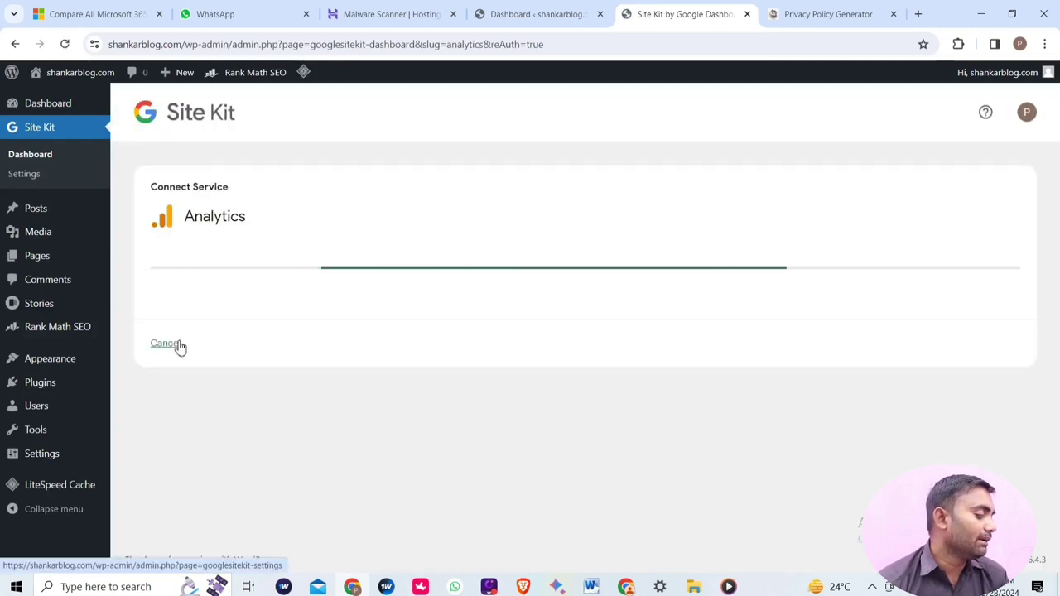
Create an Analytics account for shankarblog.com with the pre-filled details, authorizing Site Kit's additional access through the existing Google account
{"action": "scroll", "coordinate": [207, 355], "scroll_direction": "down", "scroll_amount": 2}
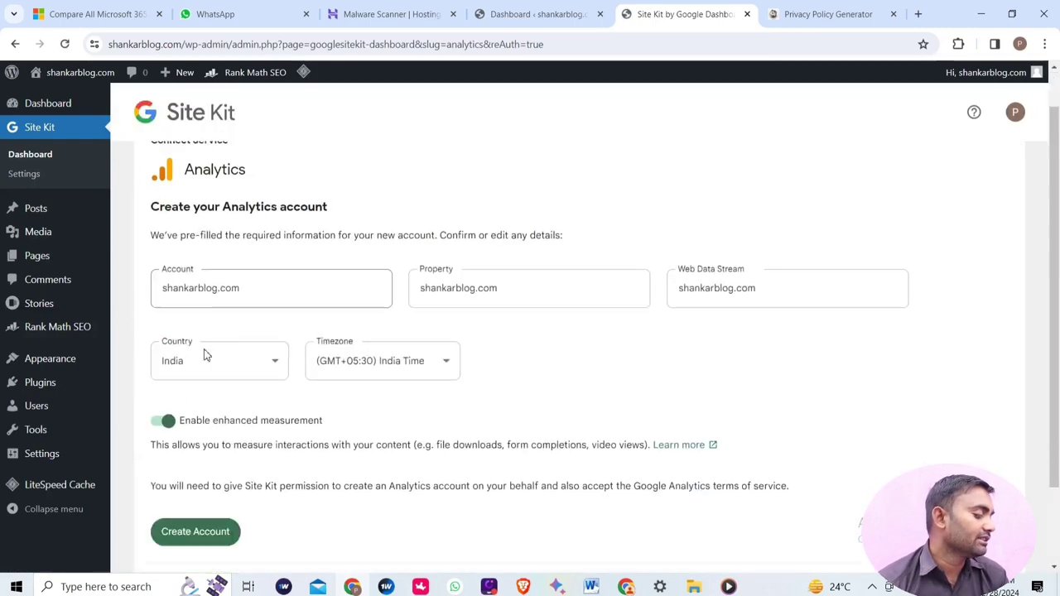
{"action": "left_click", "coordinate": [210, 435]}
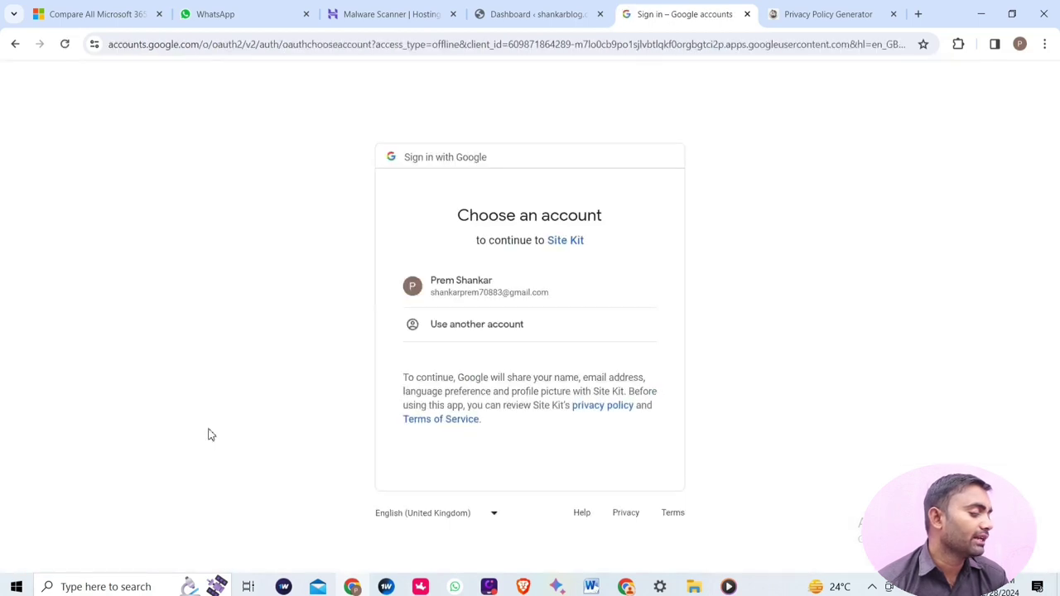
{"action": "left_click", "coordinate": [509, 300]}
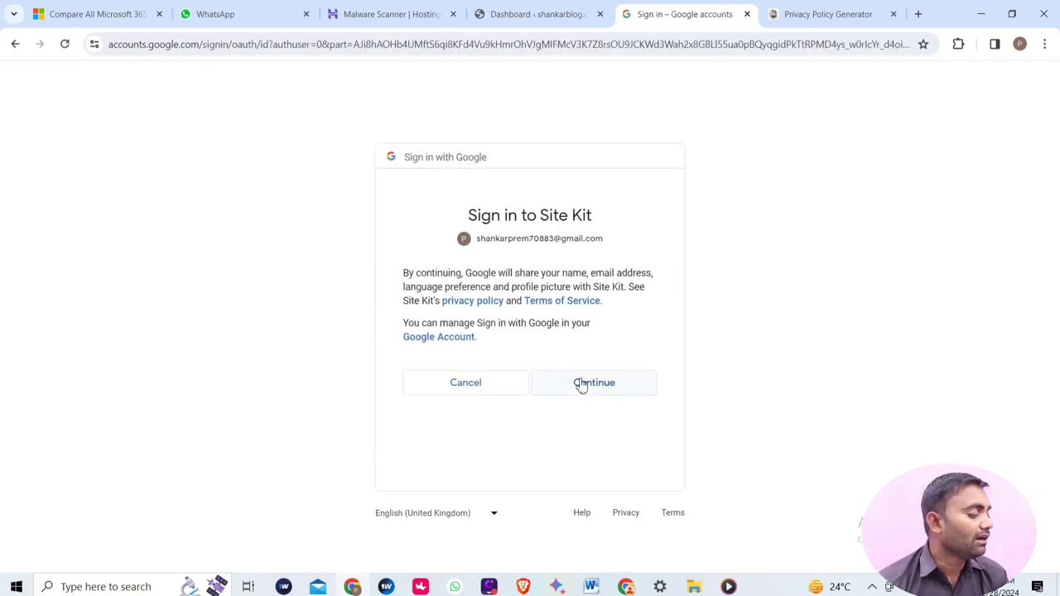
{"action": "left_click", "coordinate": [582, 385]}
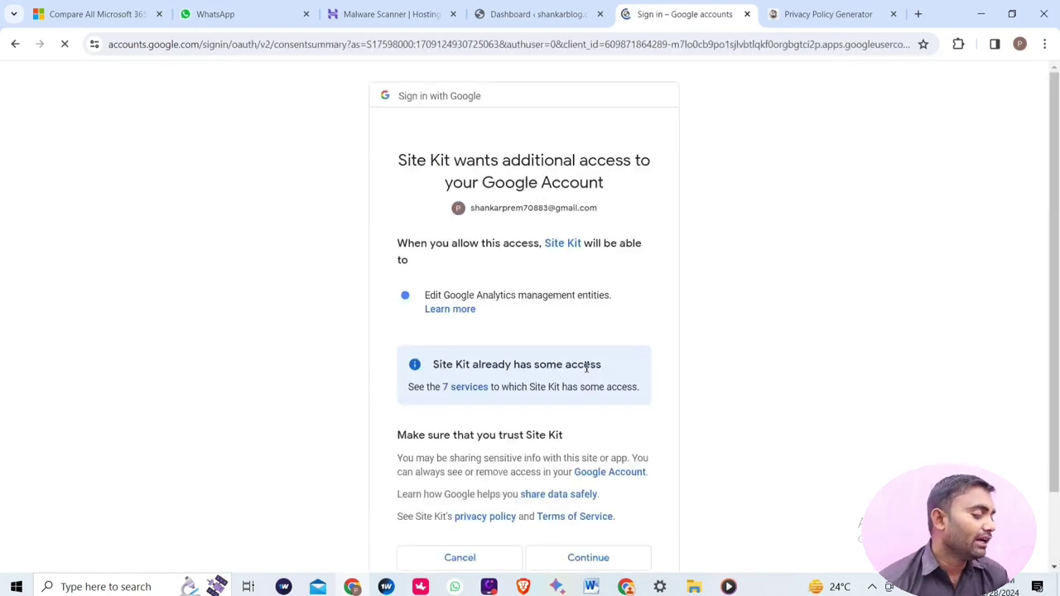
{"action": "scroll", "coordinate": [605, 347], "scroll_direction": "down", "scroll_amount": 2}
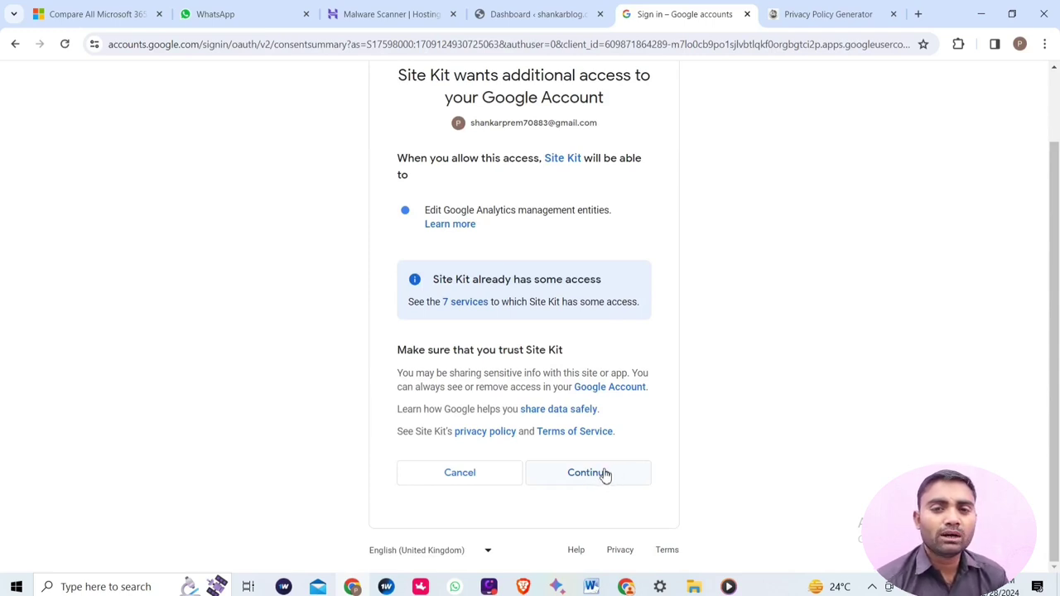
{"action": "left_click", "coordinate": [600, 473]}
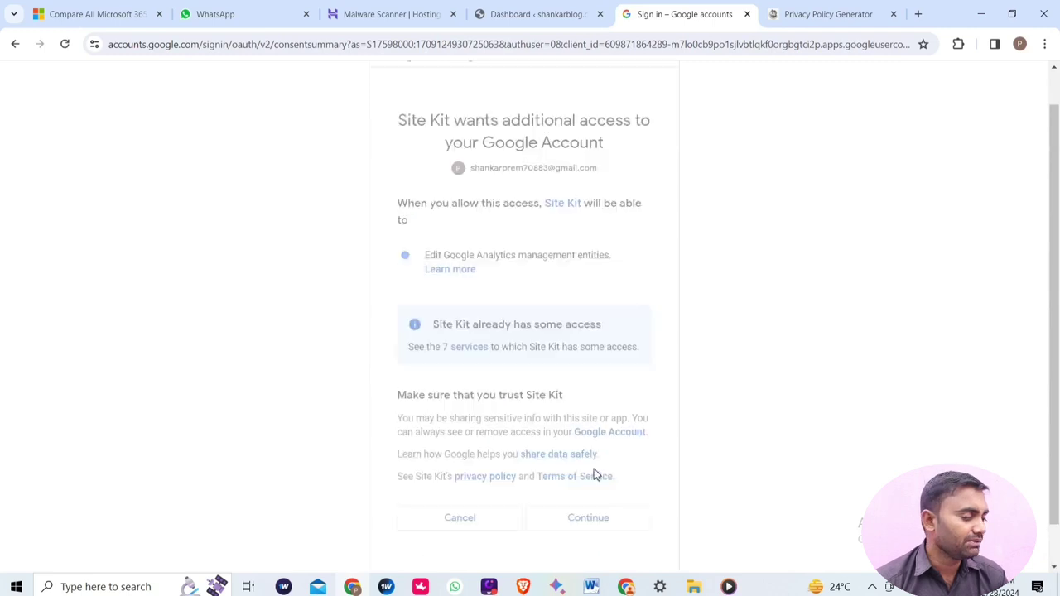
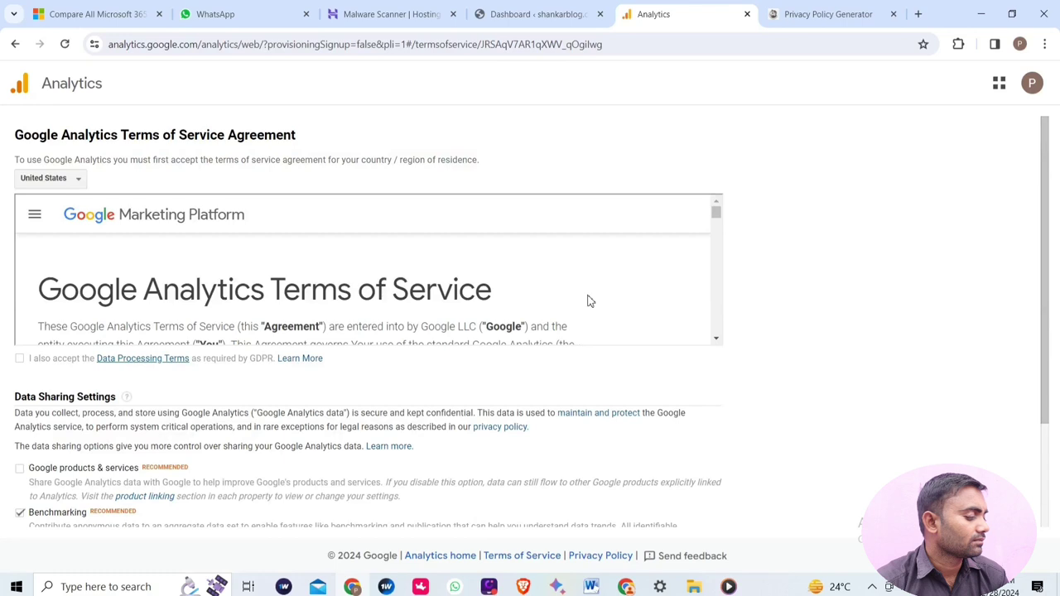
Look through the Google Analytics Terms of Service and accept the Data Processing Terms required by GDPR
{"action": "scroll", "coordinate": [714, 231], "scroll_direction": "down", "scroll_amount": 1}
{"action": "scroll", "coordinate": [716, 249], "scroll_direction": "down", "scroll_amount": 6}
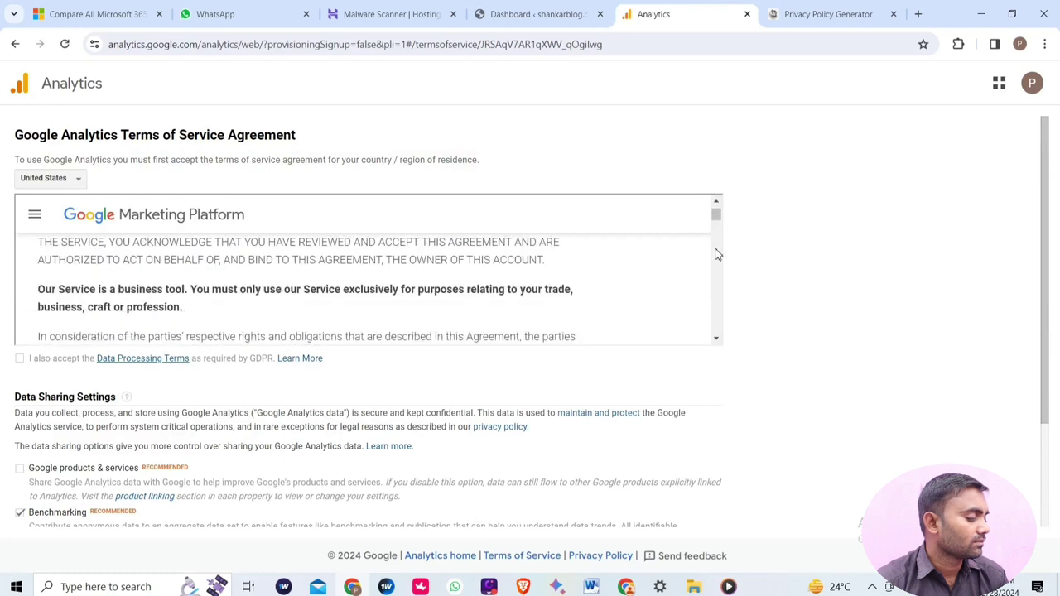
{"action": "scroll", "coordinate": [719, 272], "scroll_direction": "down", "scroll_amount": 6}
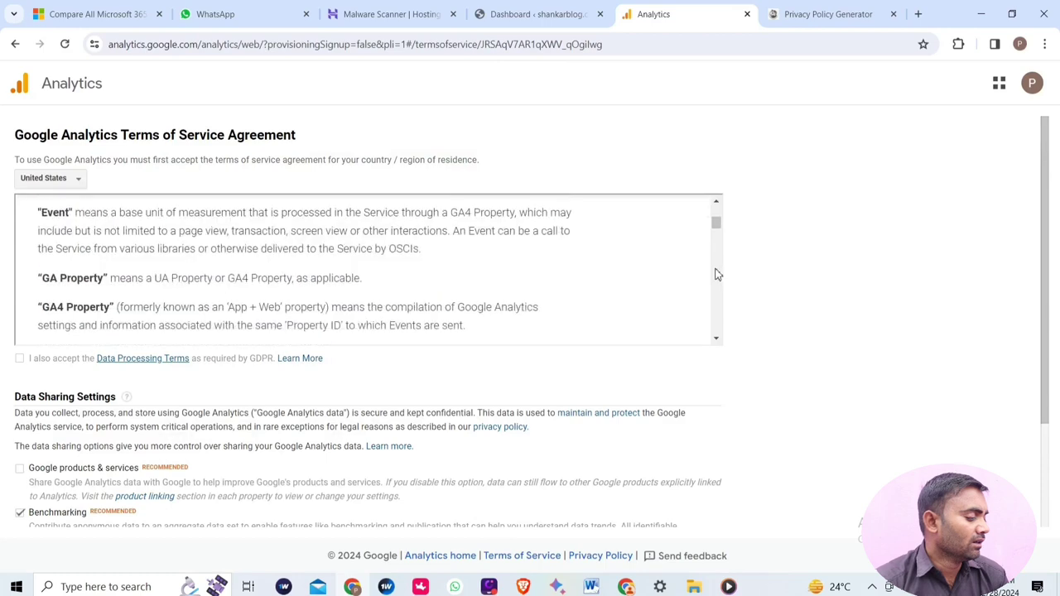
{"action": "scroll", "coordinate": [717, 274], "scroll_direction": "down", "scroll_amount": 8}
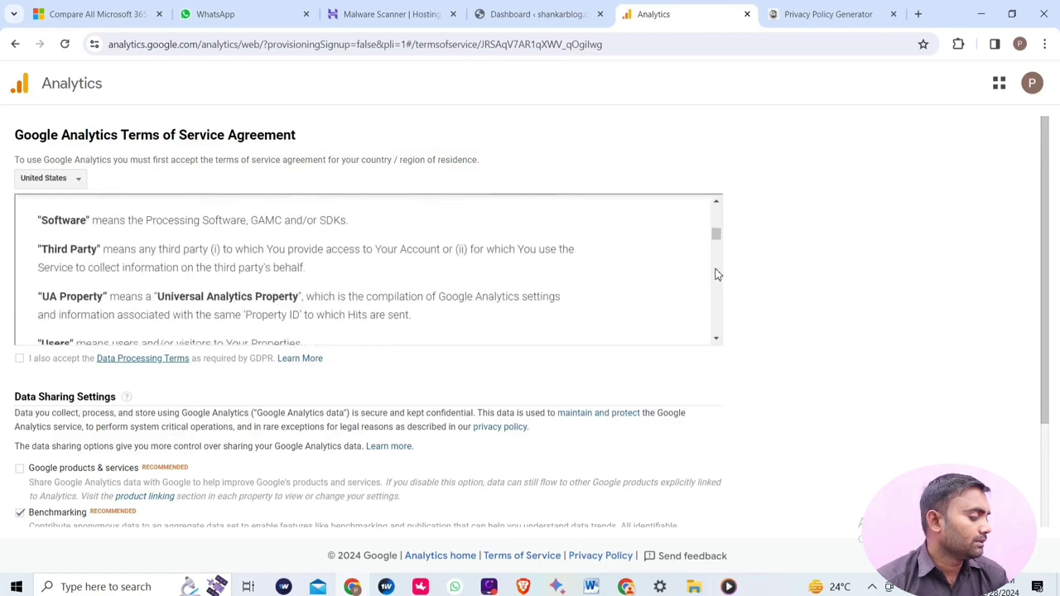
{"action": "scroll", "coordinate": [704, 277], "scroll_direction": "down", "scroll_amount": 6}
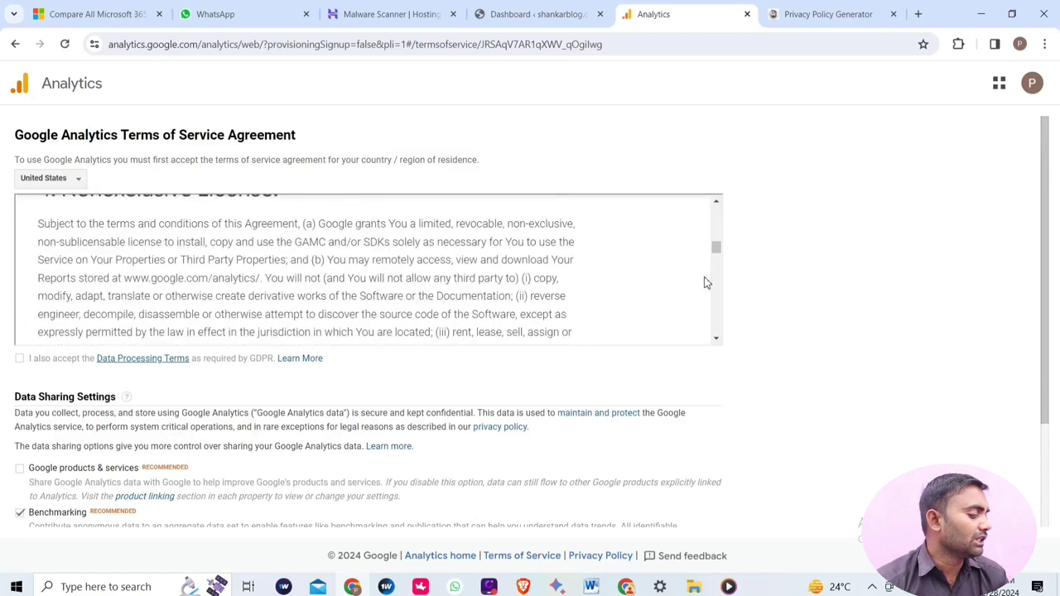
{"action": "left_click", "coordinate": [20, 359]}
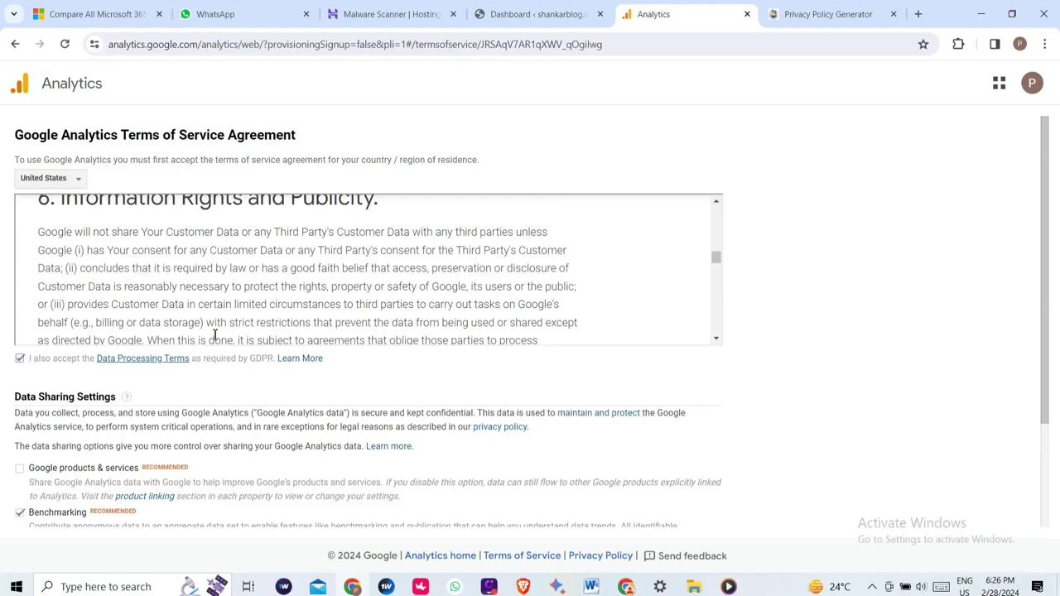
{"action": "scroll", "coordinate": [445, 332], "scroll_direction": "down", "scroll_amount": 3}
{"action": "scroll", "coordinate": [651, 407], "scroll_direction": "down", "scroll_amount": 2}
{"action": "scroll", "coordinate": [245, 330], "scroll_direction": "up", "scroll_amount": 2}
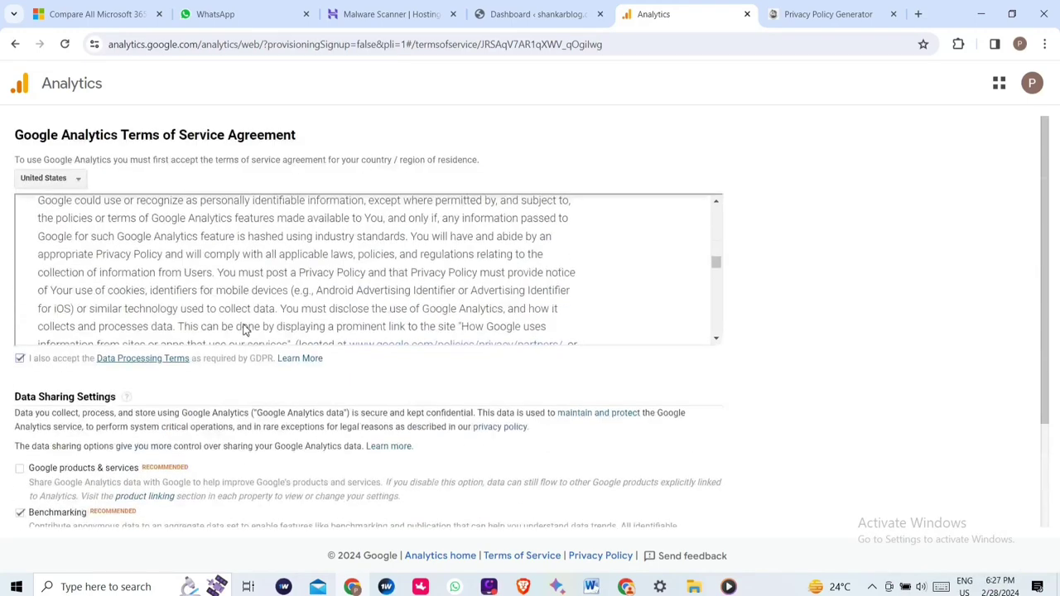
Set the country of residence for the Google Analytics Terms of Service Agreement to India
{"action": "left_click", "coordinate": [77, 182]}
{"action": "scroll", "coordinate": [71, 331], "scroll_direction": "down", "scroll_amount": 18}
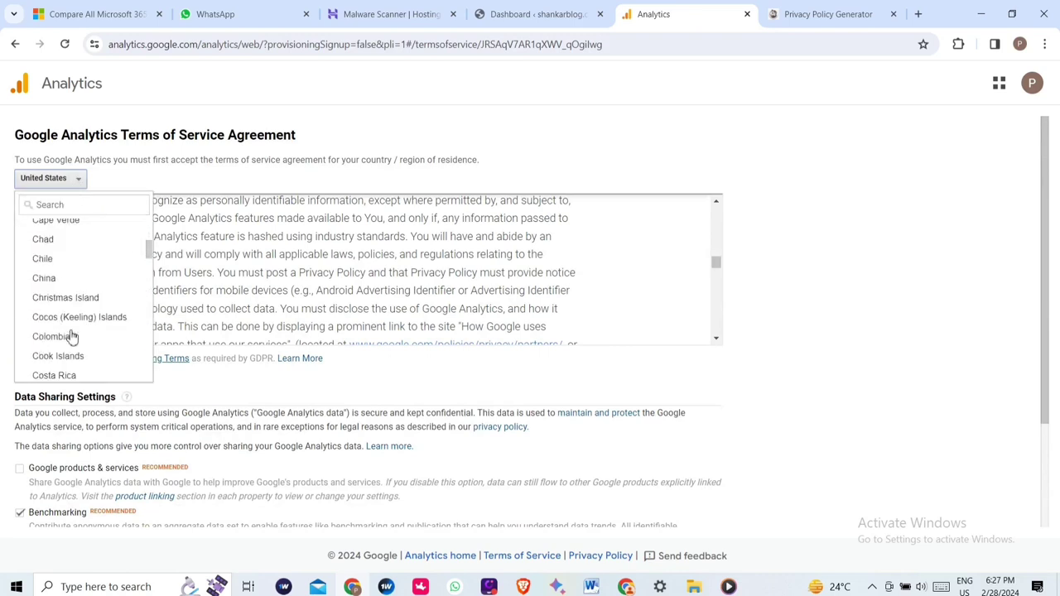
{"action": "scroll", "coordinate": [72, 336], "scroll_direction": "down", "scroll_amount": 12}
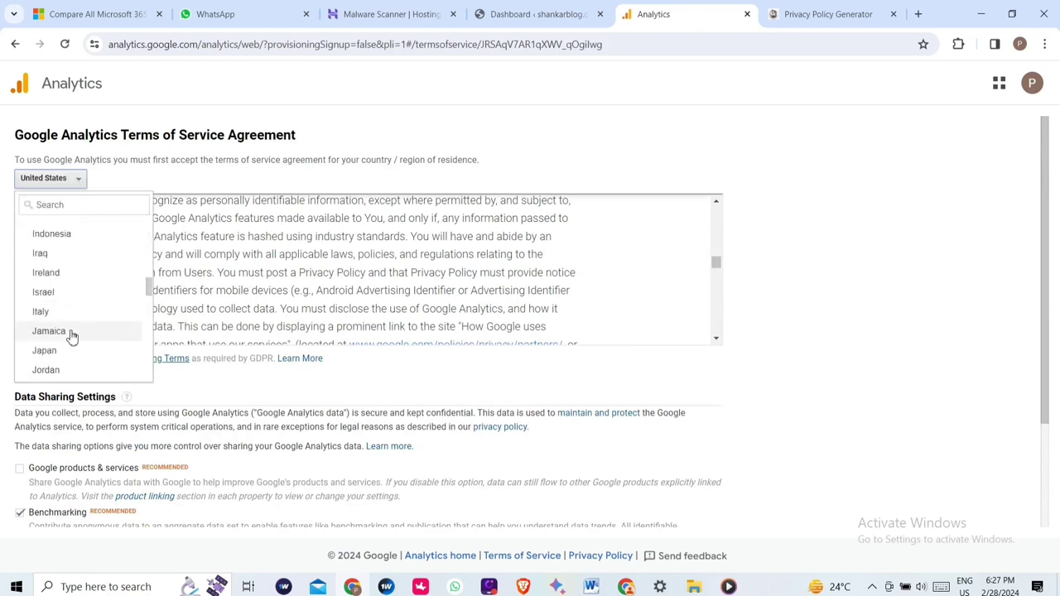
{"action": "scroll", "coordinate": [72, 336], "scroll_direction": "down", "scroll_amount": 10}
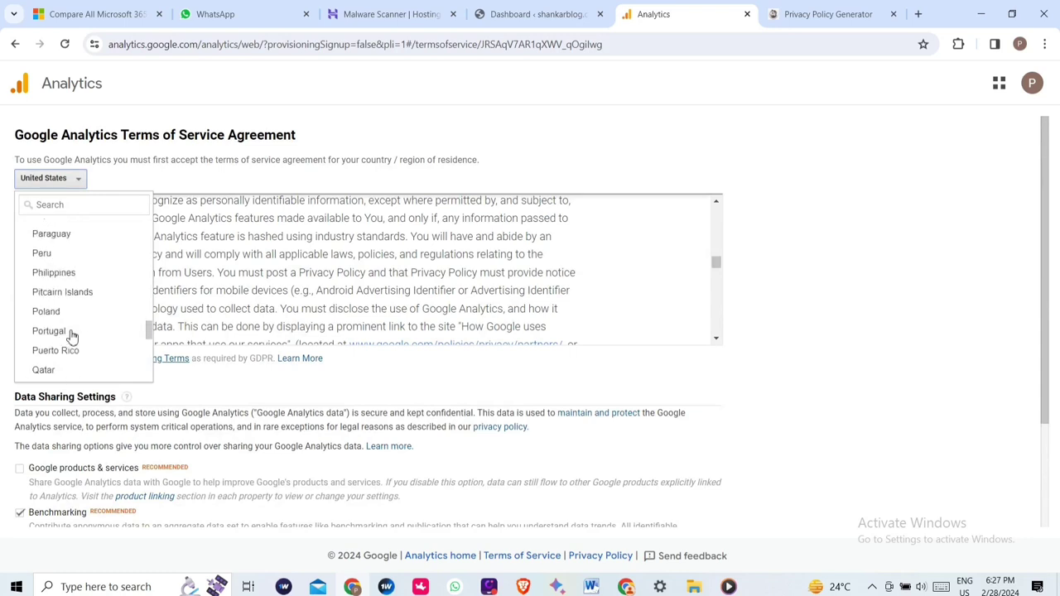
{"action": "scroll", "coordinate": [71, 336], "scroll_direction": "down", "scroll_amount": 8}
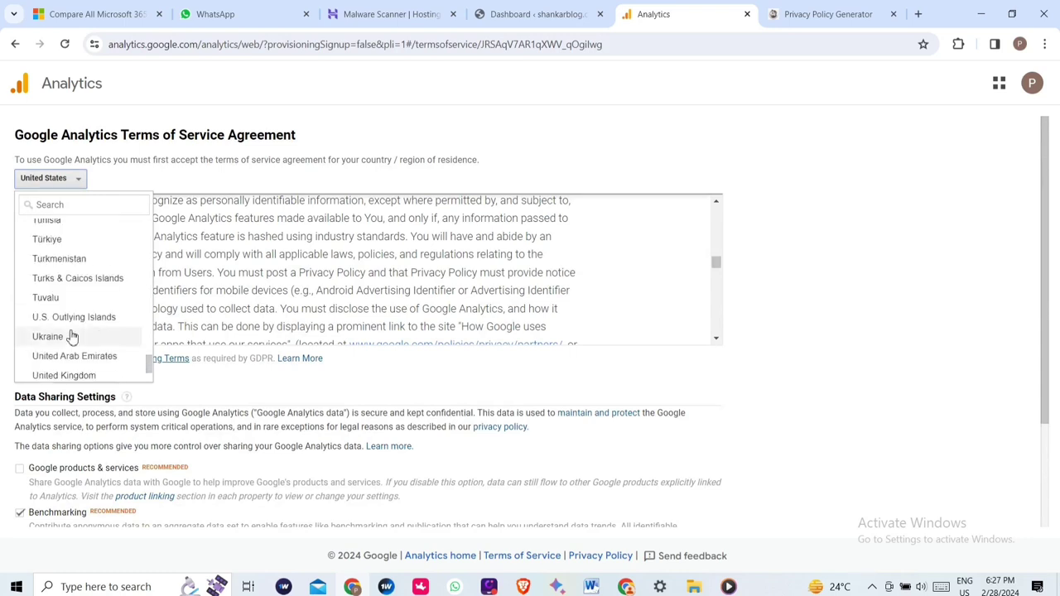
{"action": "scroll", "coordinate": [71, 336], "scroll_direction": "up", "scroll_amount": 15}
{"action": "scroll", "coordinate": [57, 333], "scroll_direction": "up", "scroll_amount": 10}
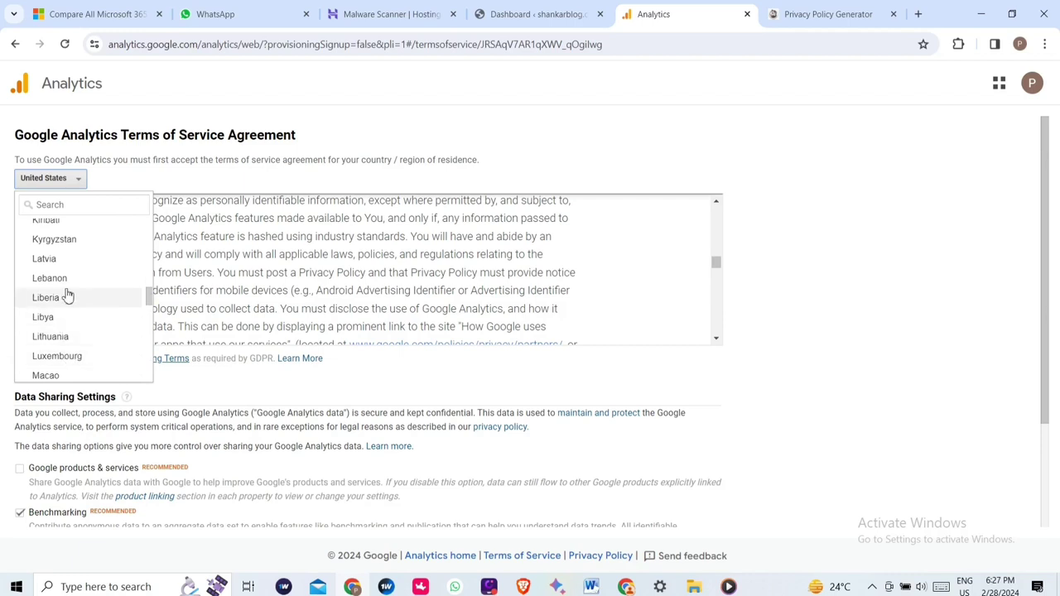
{"action": "left_click", "coordinate": [63, 205]}
{"action": "type", "text": "il"}
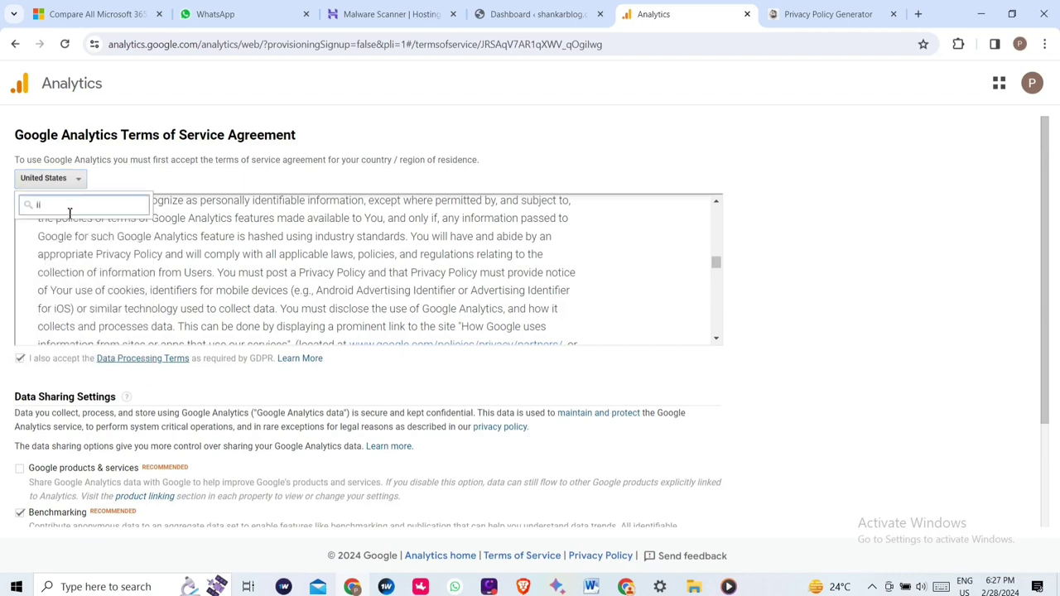
{"action": "key", "text": "BackSpace"}
{"action": "type", "text": "n"}
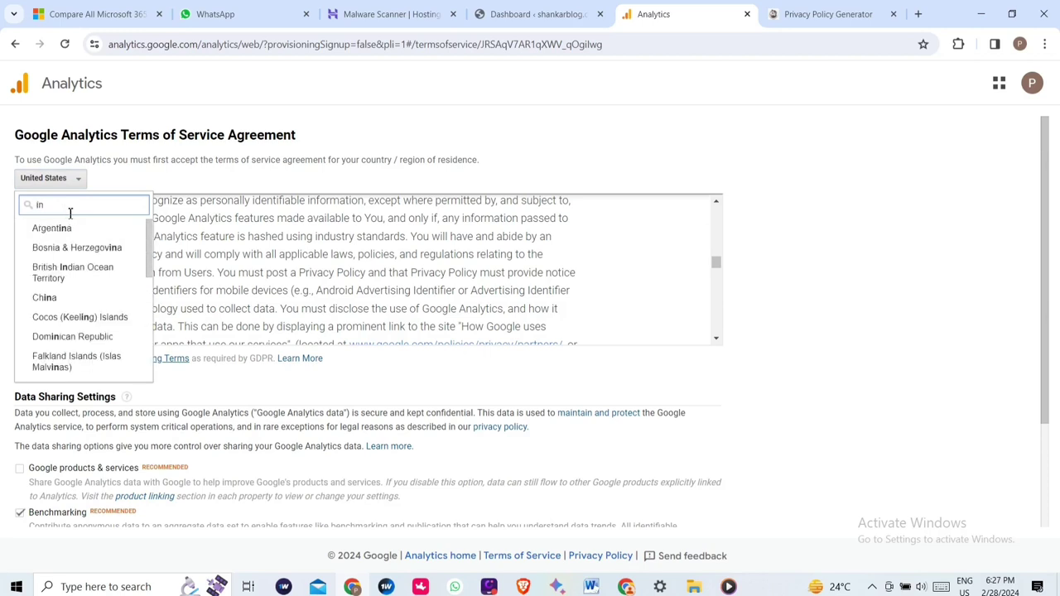
{"action": "type", "text": "d"}
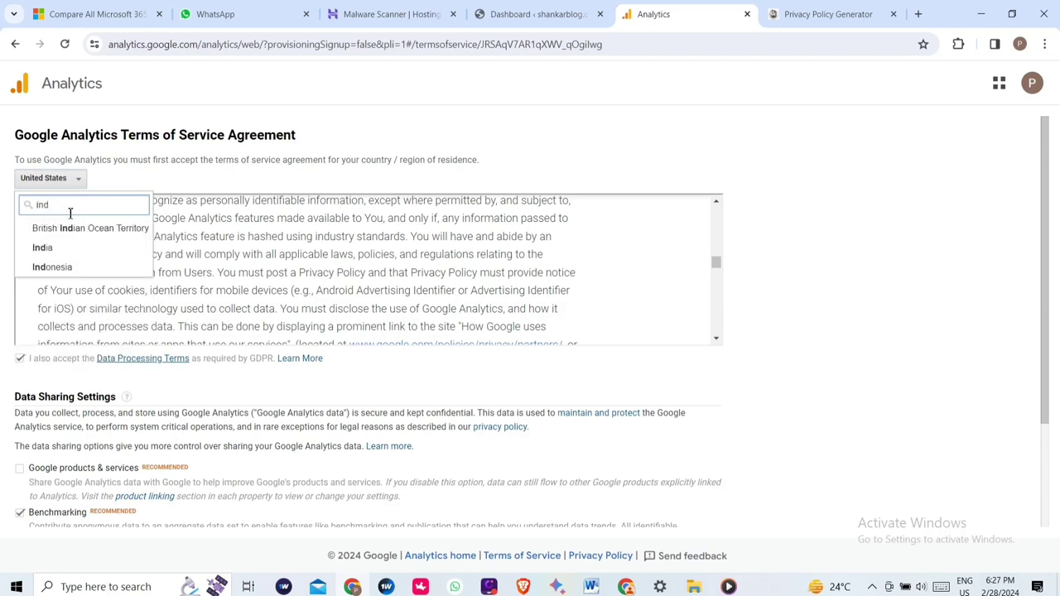
{"action": "left_click", "coordinate": [49, 246]}
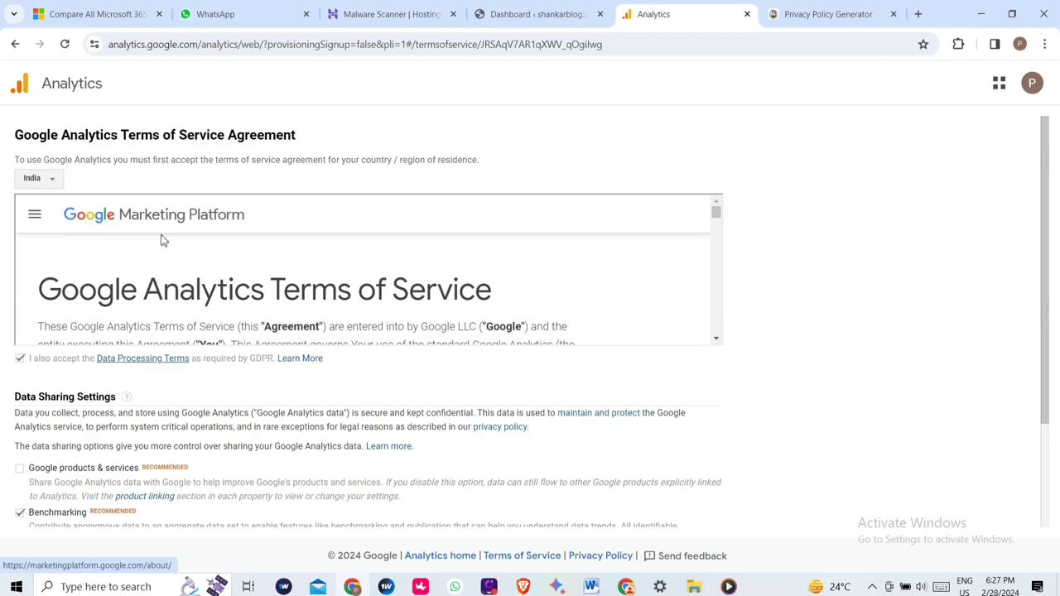
Enable data sharing with Google products & services and accept the Measurement Controller-Controller Data Protection Terms
{"action": "scroll", "coordinate": [194, 286], "scroll_direction": "down", "scroll_amount": 6}
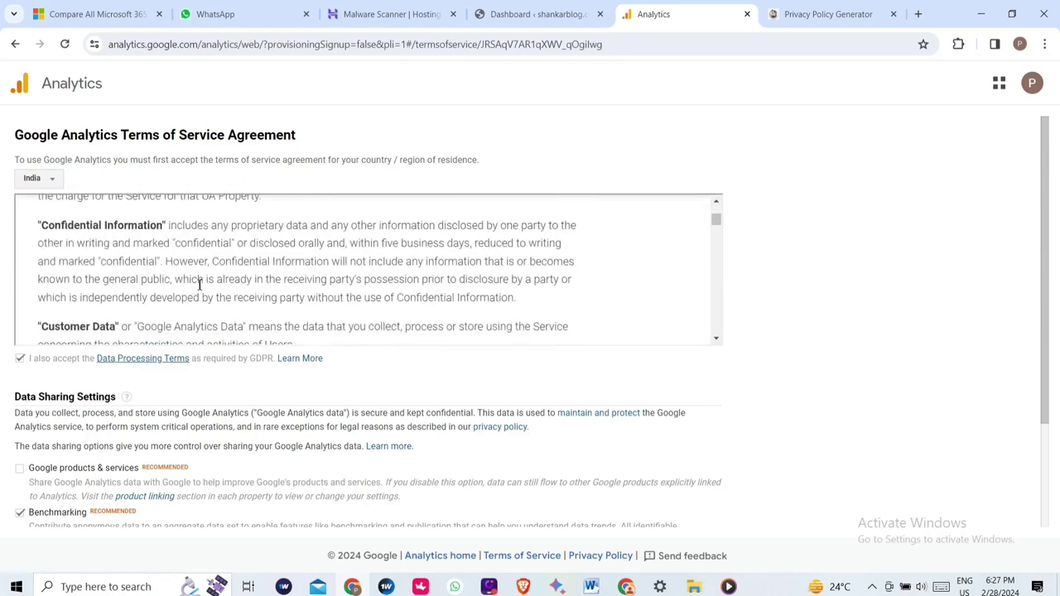
{"action": "scroll", "coordinate": [104, 362], "scroll_direction": "down", "scroll_amount": 2}
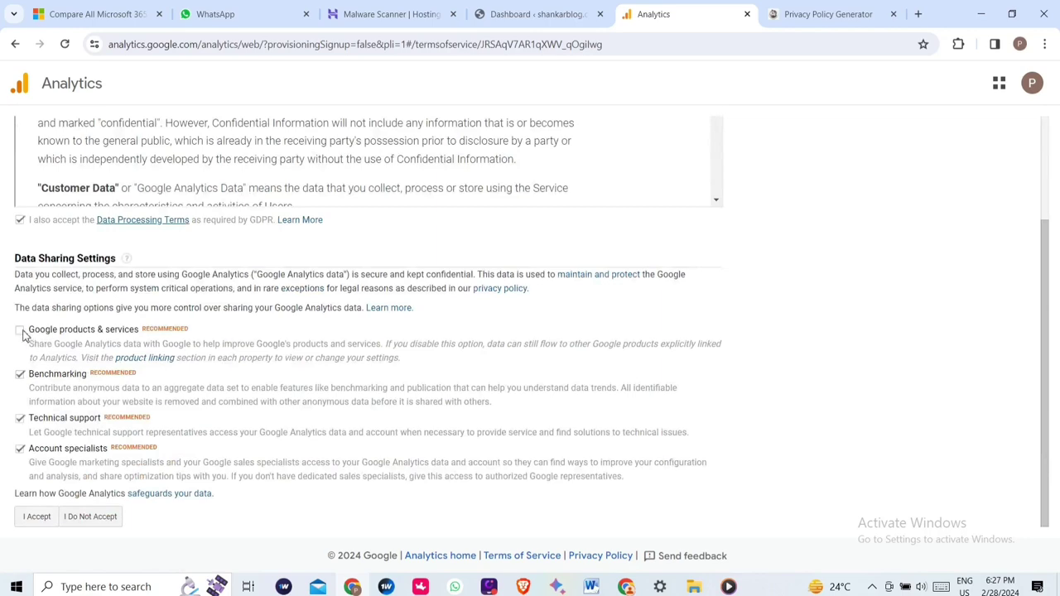
{"action": "left_click", "coordinate": [19, 332]}
{"action": "scroll", "coordinate": [282, 348], "scroll_direction": "down", "scroll_amount": 8}
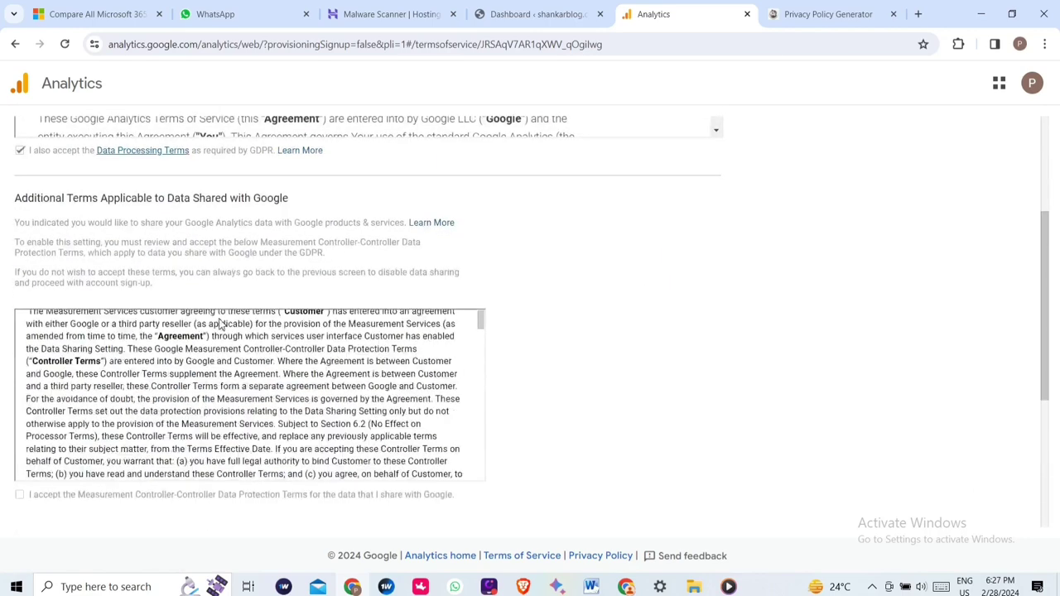
{"action": "scroll", "coordinate": [317, 354], "scroll_direction": "down", "scroll_amount": 5}
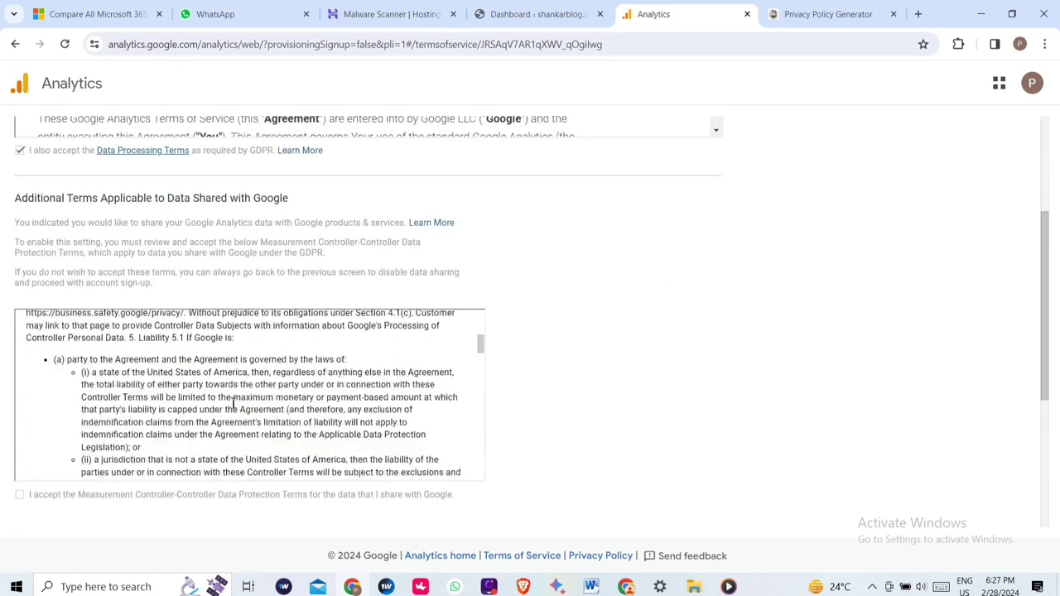
{"action": "scroll", "coordinate": [234, 402], "scroll_direction": "down", "scroll_amount": 10}
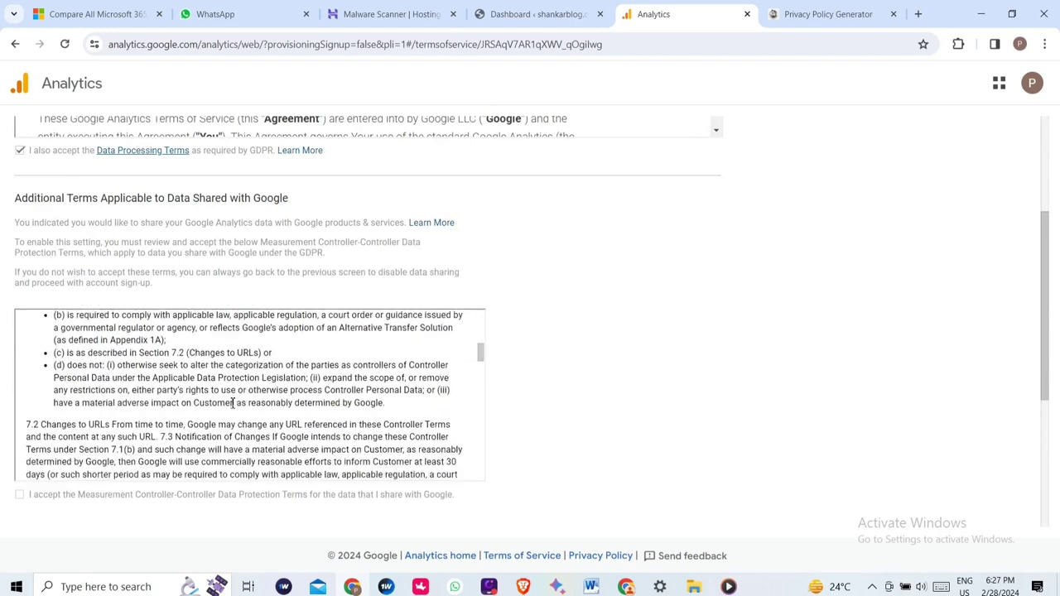
{"action": "scroll", "coordinate": [233, 401], "scroll_direction": "down", "scroll_amount": 6}
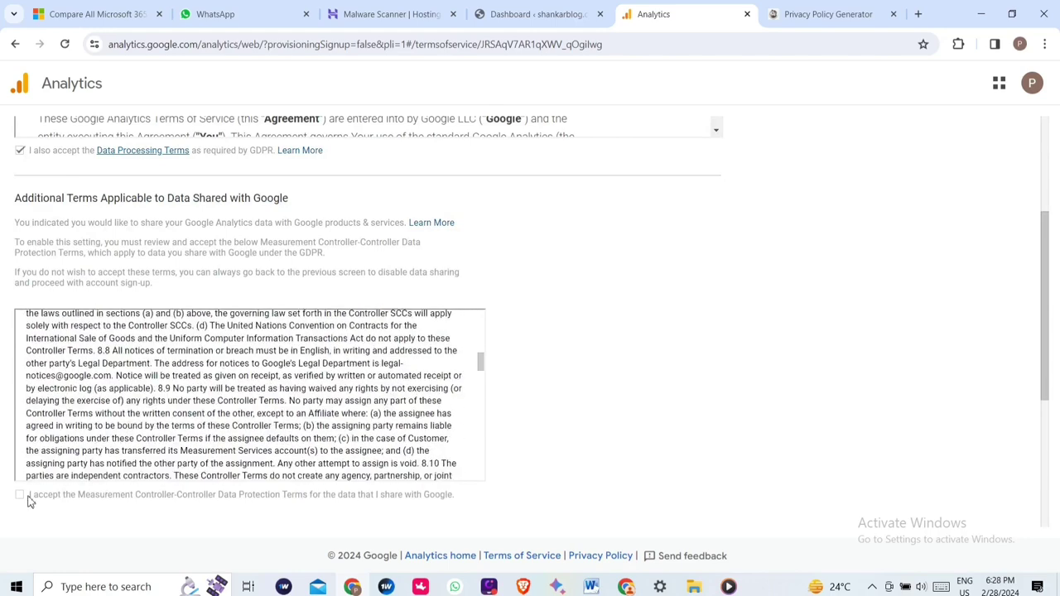
{"action": "left_click", "coordinate": [20, 494]}
{"action": "scroll", "coordinate": [282, 430], "scroll_direction": "down", "scroll_amount": 8}
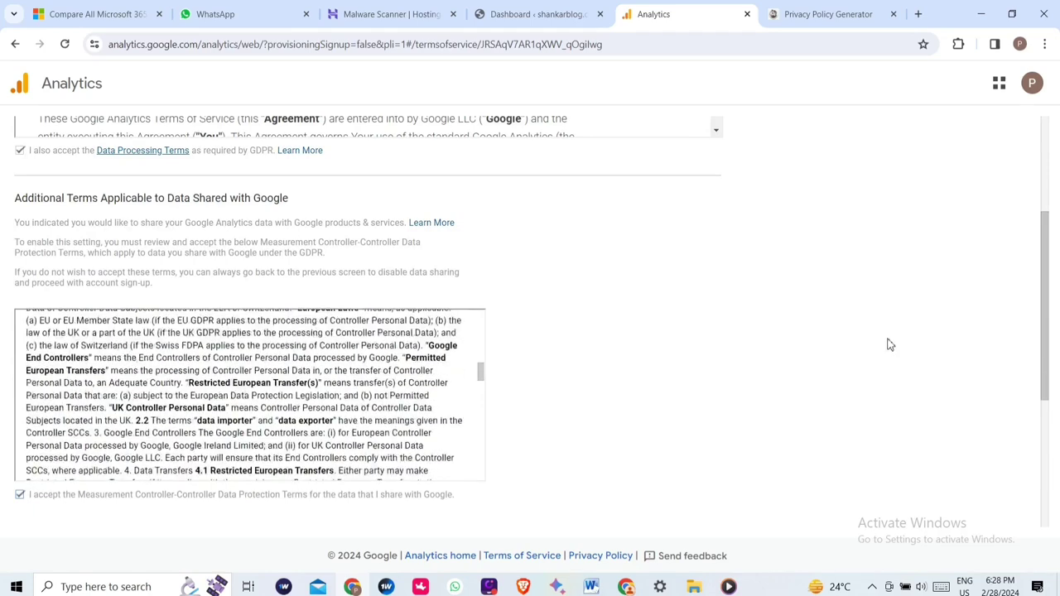
Accept the Google Analytics Terms of Service Agreement and return to the Site Kit dashboard
{"action": "scroll", "coordinate": [488, 348], "scroll_direction": "down", "scroll_amount": 3}
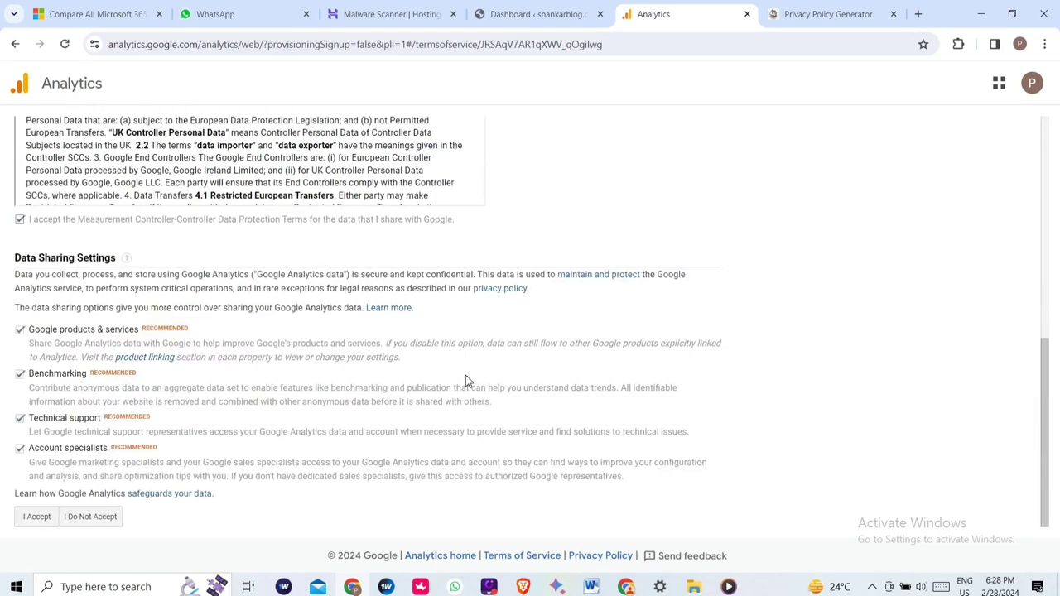
{"action": "left_click", "coordinate": [36, 517]}
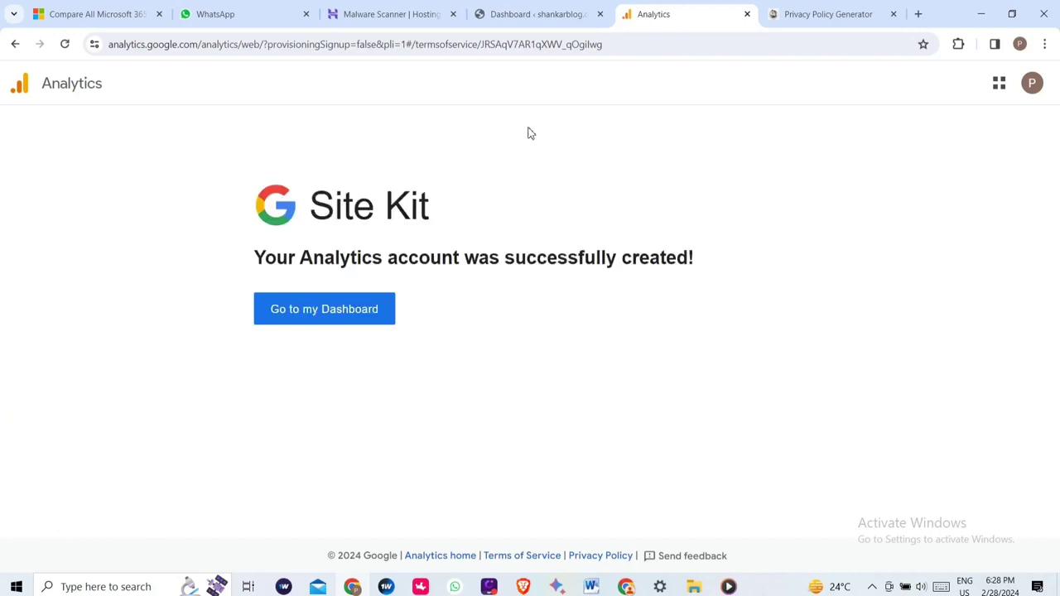
{"action": "left_click", "coordinate": [338, 313]}
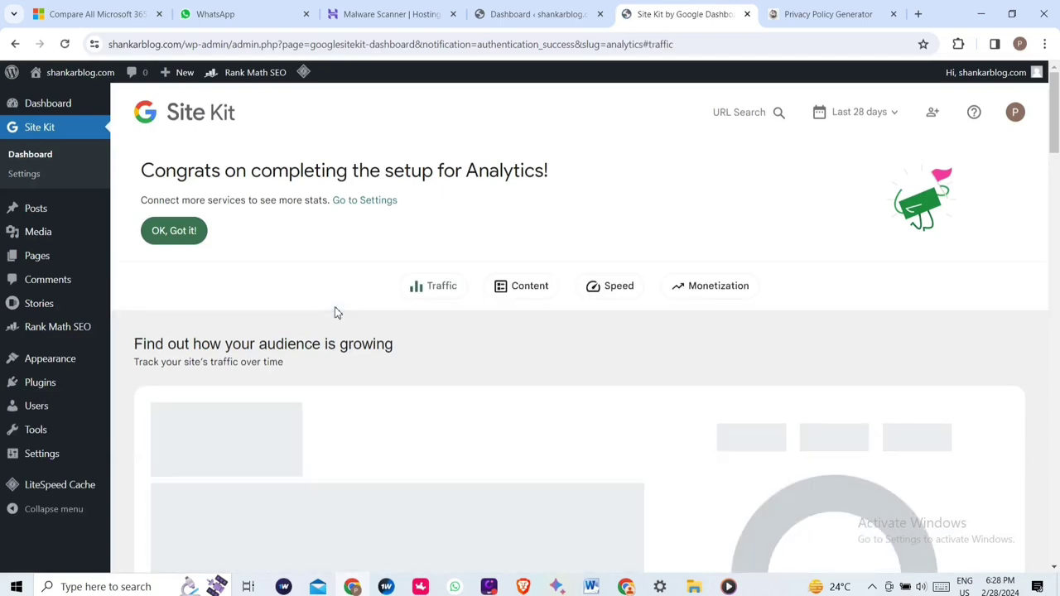
Dismiss the Analytics setup notice and search Google for "Search Console" in a new tab, using the term copied from the Site Kit dashboard
{"action": "left_click", "coordinate": [153, 230]}
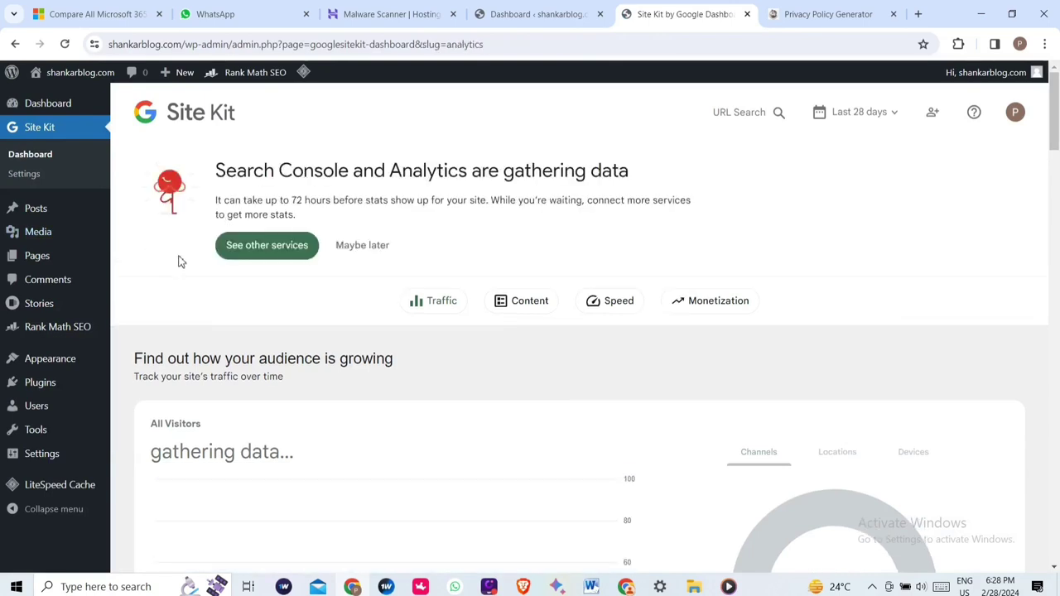
{"action": "left_click_drag", "start_coordinate": [216, 170], "coordinate": [351, 170]}
{"action": "right_click", "coordinate": [335, 162]}
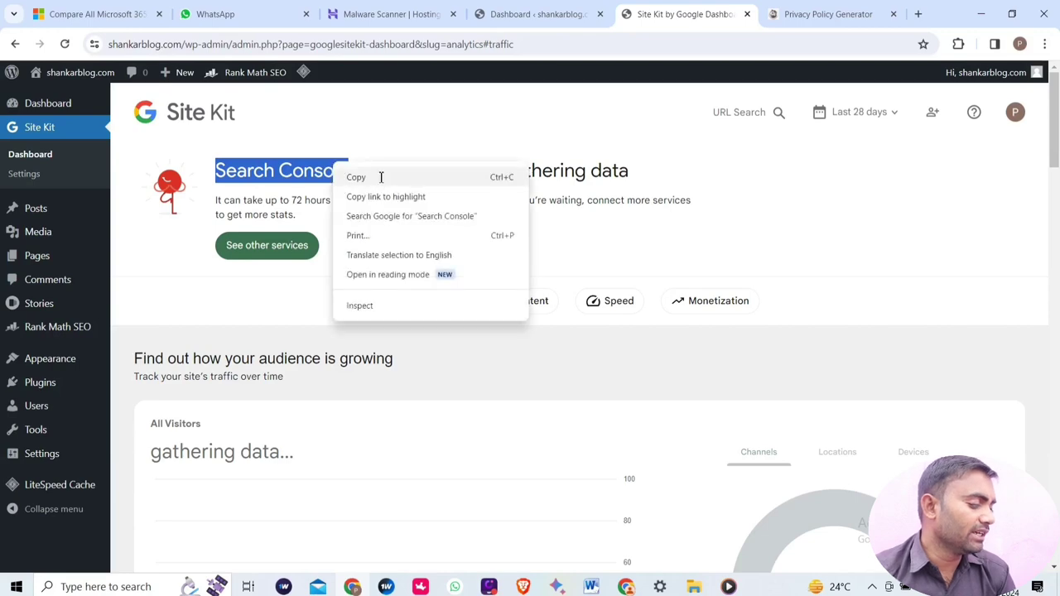
{"action": "left_click", "coordinate": [379, 174]}
{"action": "left_click", "coordinate": [919, 14]}
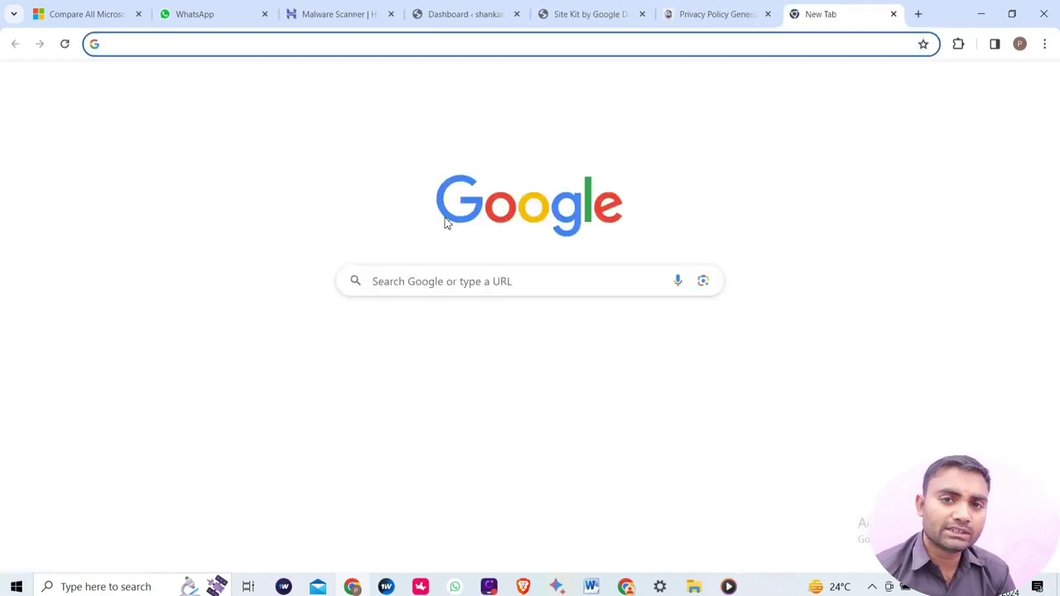
{"action": "right_click", "coordinate": [374, 280]}
{"action": "left_click", "coordinate": [397, 415]}
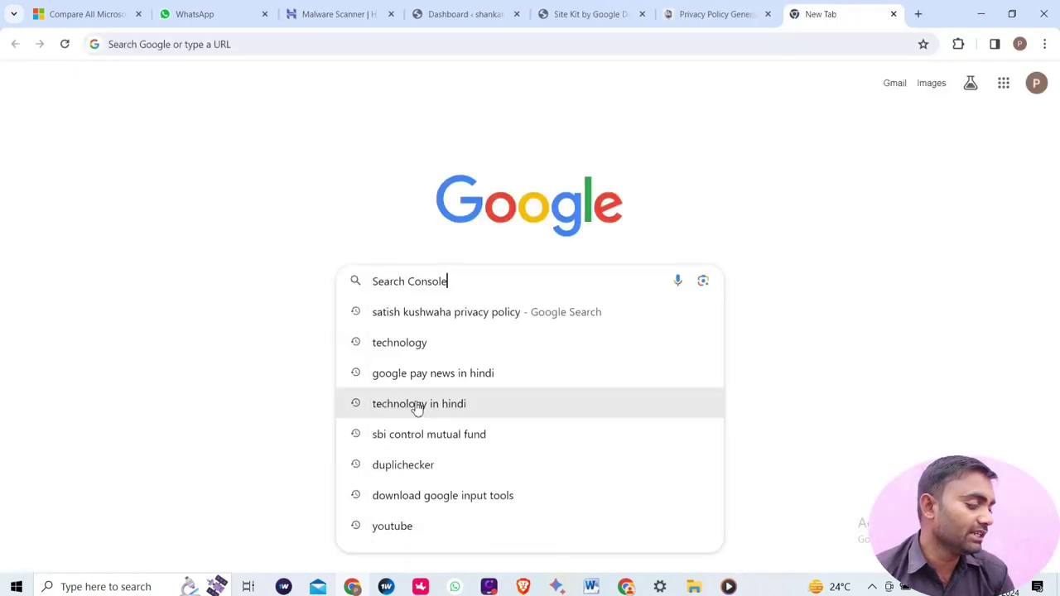
{"action": "key", "text": "Return"}
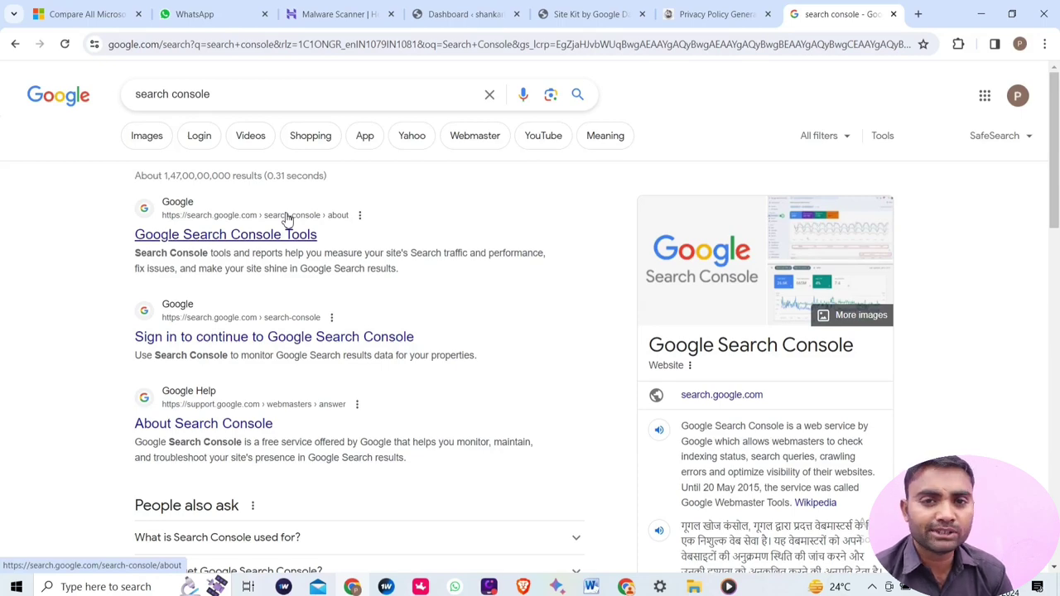
Open Google Search Console from the search results, start it past the welcome message and go to the Sitemaps page for shankarblog.com
{"action": "left_click", "coordinate": [202, 236]}
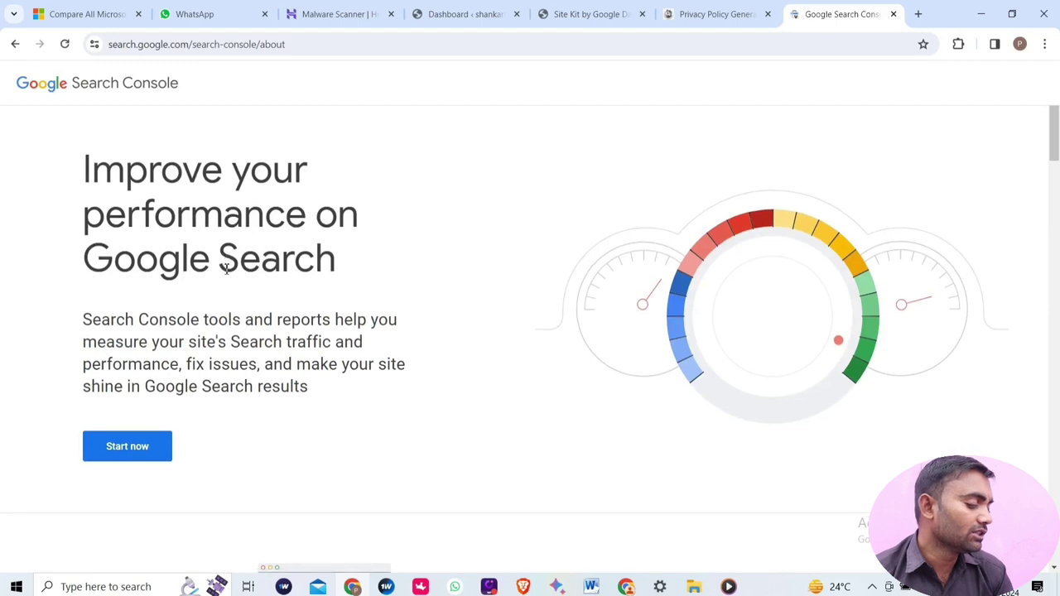
{"action": "scroll", "coordinate": [222, 309], "scroll_direction": "down", "scroll_amount": 9}
{"action": "scroll", "coordinate": [725, 322], "scroll_direction": "down", "scroll_amount": 9}
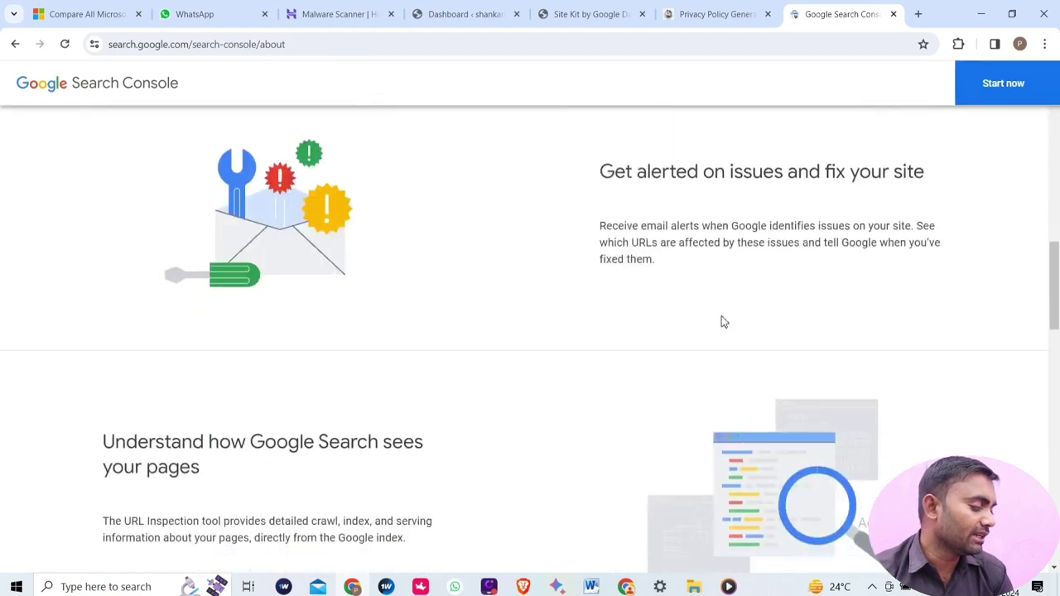
{"action": "scroll", "coordinate": [659, 326], "scroll_direction": "up", "scroll_amount": 10}
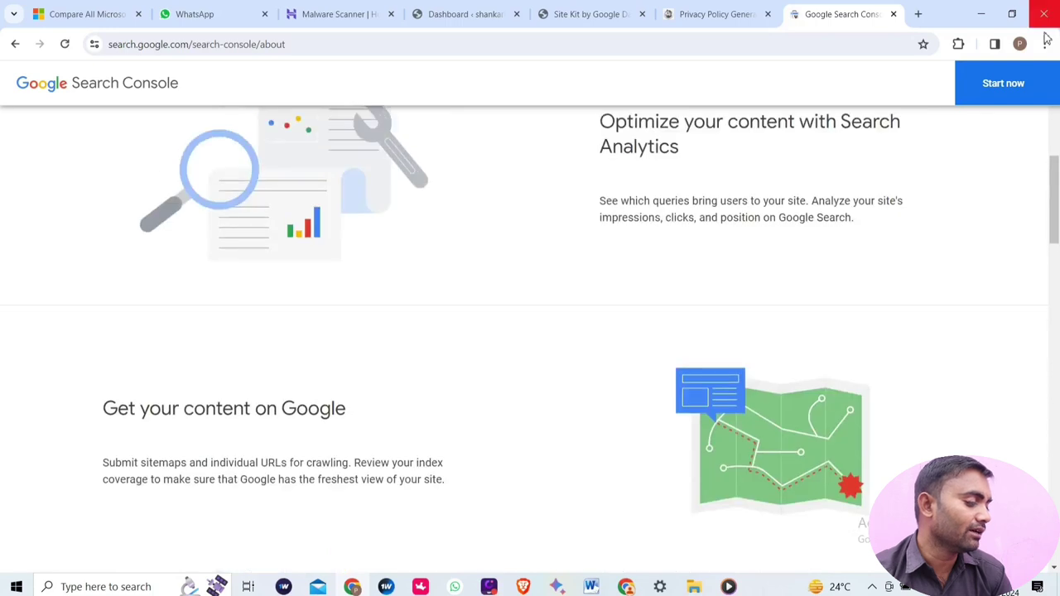
{"action": "left_click", "coordinate": [1001, 97]}
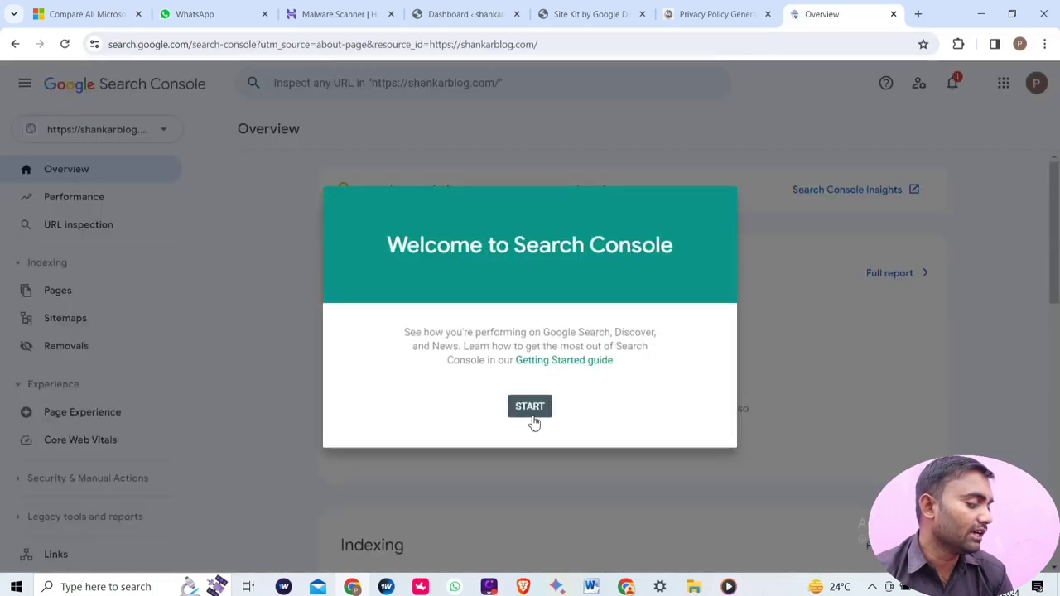
{"action": "left_click", "coordinate": [531, 407]}
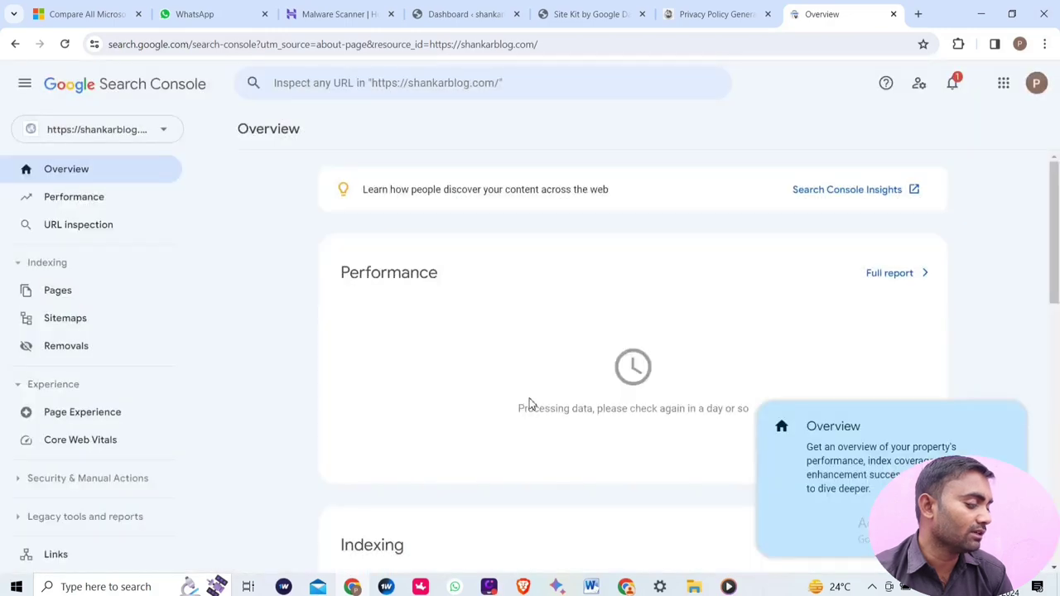
{"action": "left_click", "coordinate": [89, 323]}
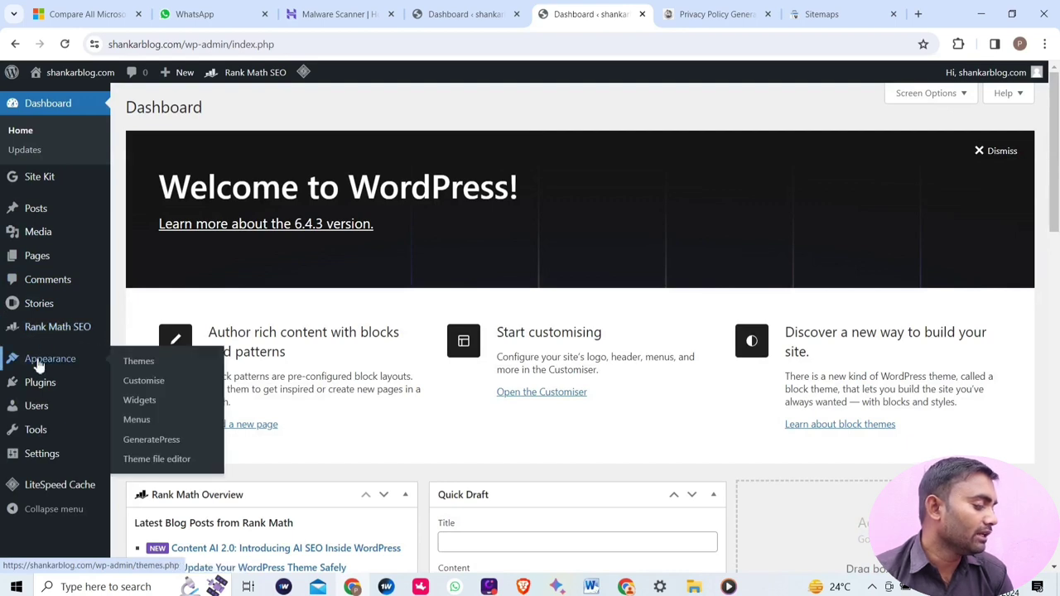
{"action": "mouse_move", "coordinate": [66, 313]}
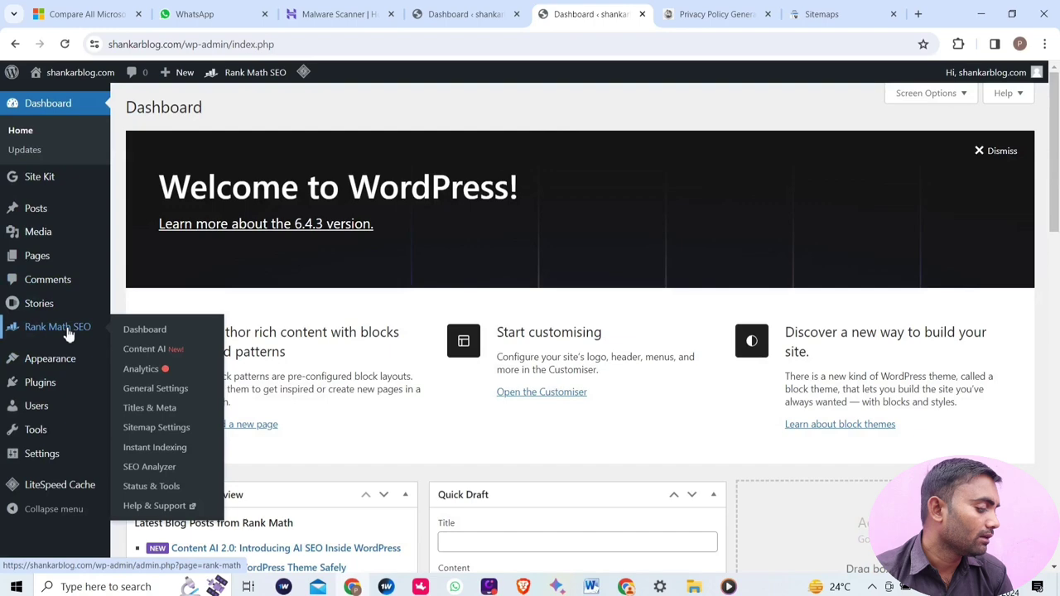
{"action": "left_click", "coordinate": [157, 428]}
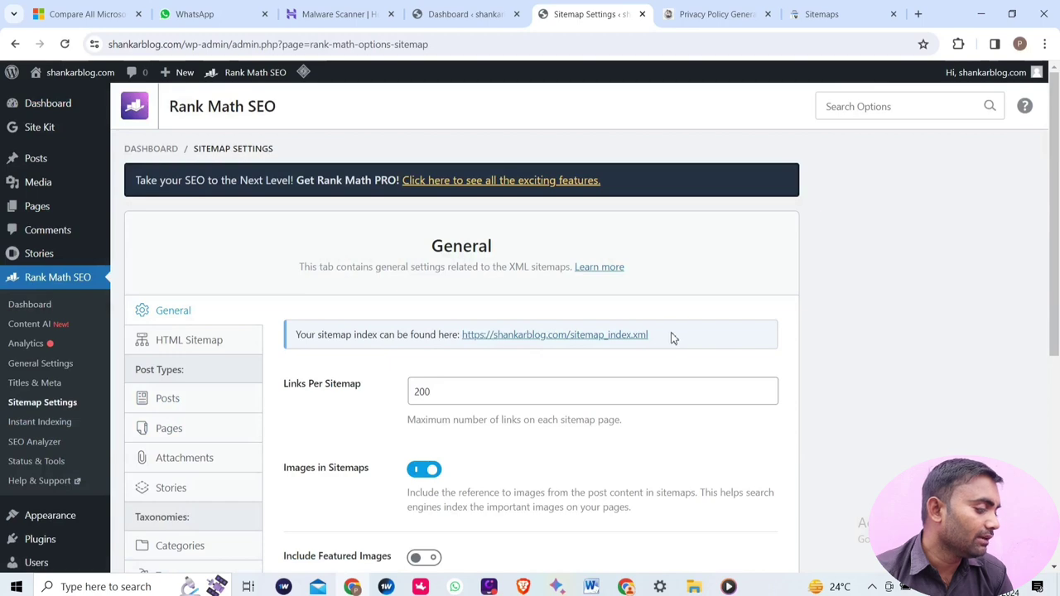
{"action": "scroll", "coordinate": [650, 336], "scroll_direction": "down", "scroll_amount": 4}
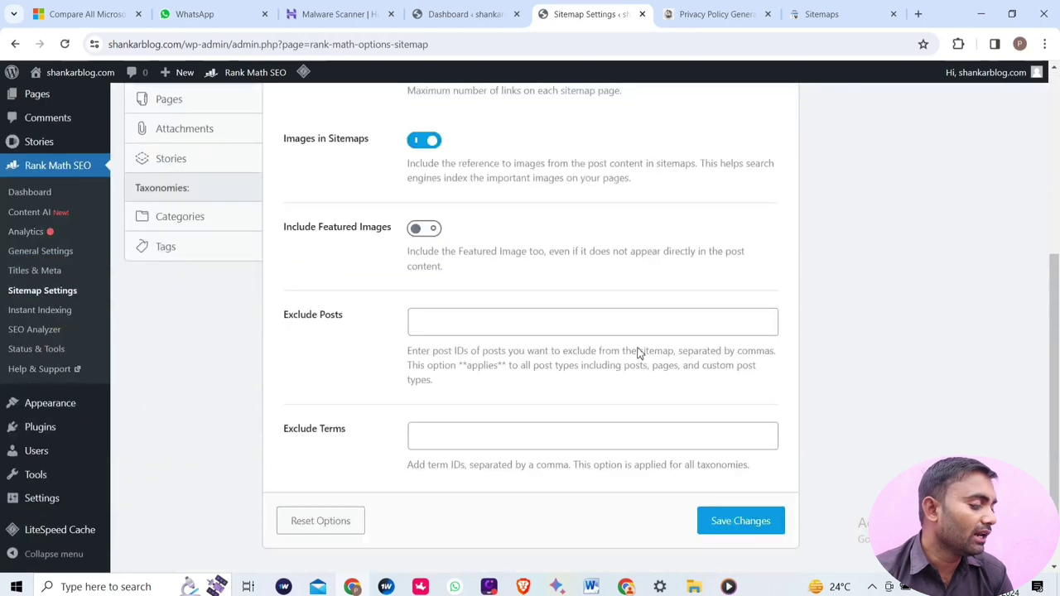
{"action": "scroll", "coordinate": [641, 344], "scroll_direction": "up", "scroll_amount": 5}
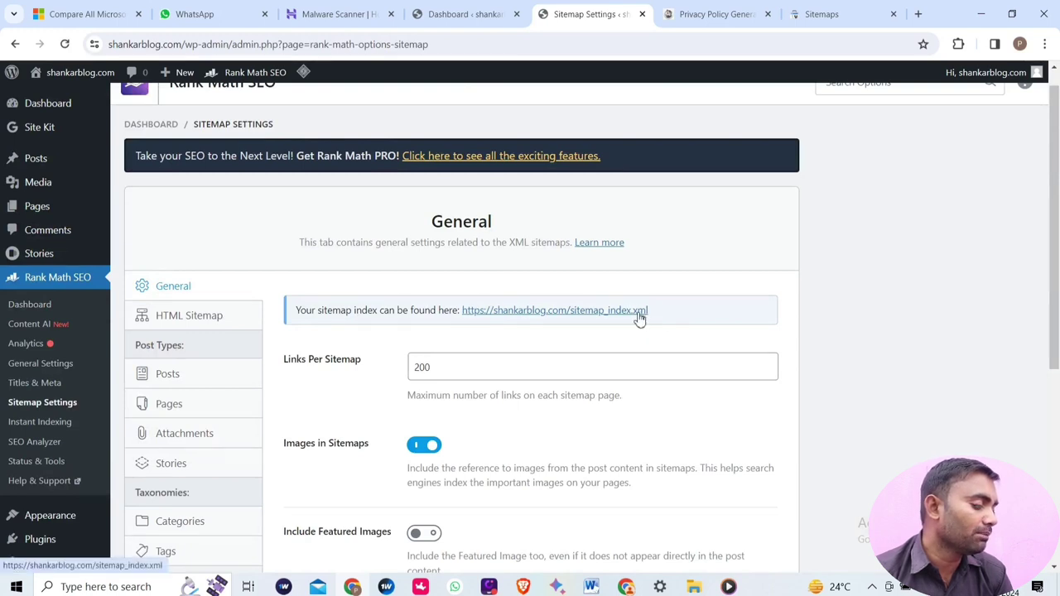
{"action": "left_click_drag", "start_coordinate": [654, 313], "coordinate": [464, 314]}
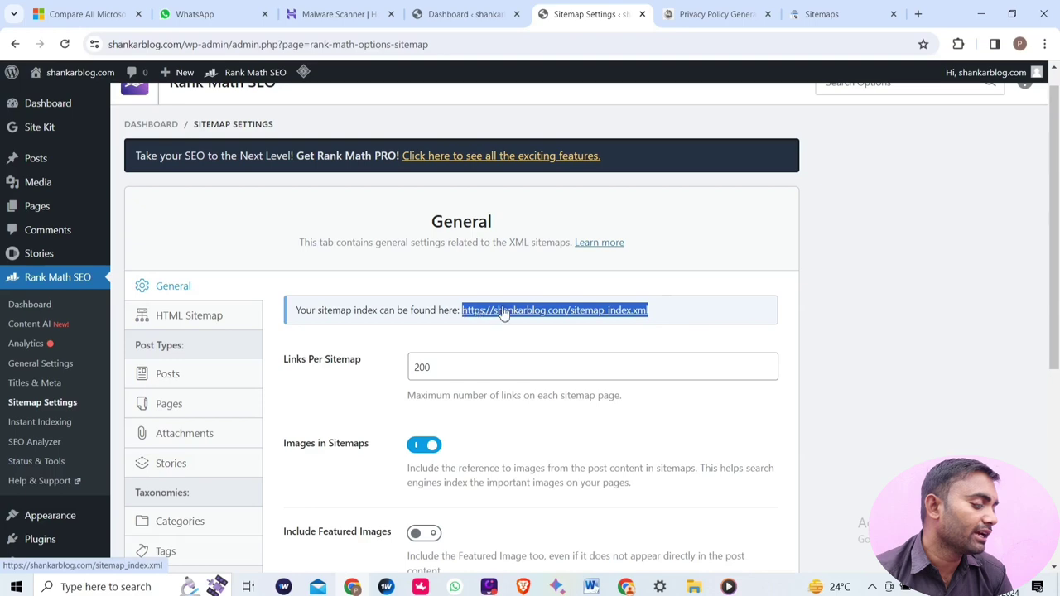
{"action": "right_click", "coordinate": [501, 313]}
{"action": "left_click", "coordinate": [530, 201]}
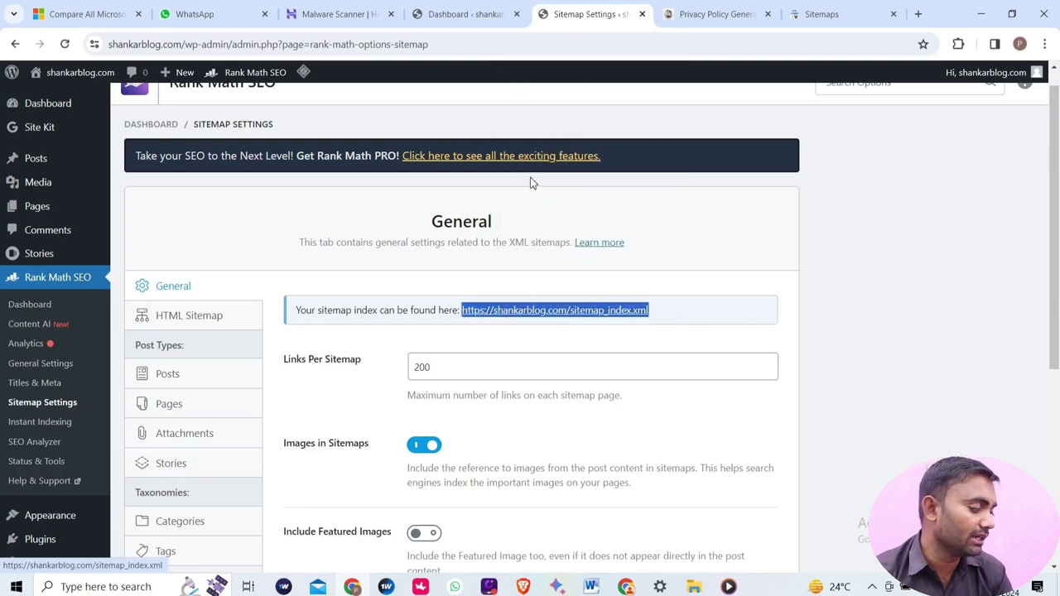
{"action": "left_click", "coordinate": [808, 14]}
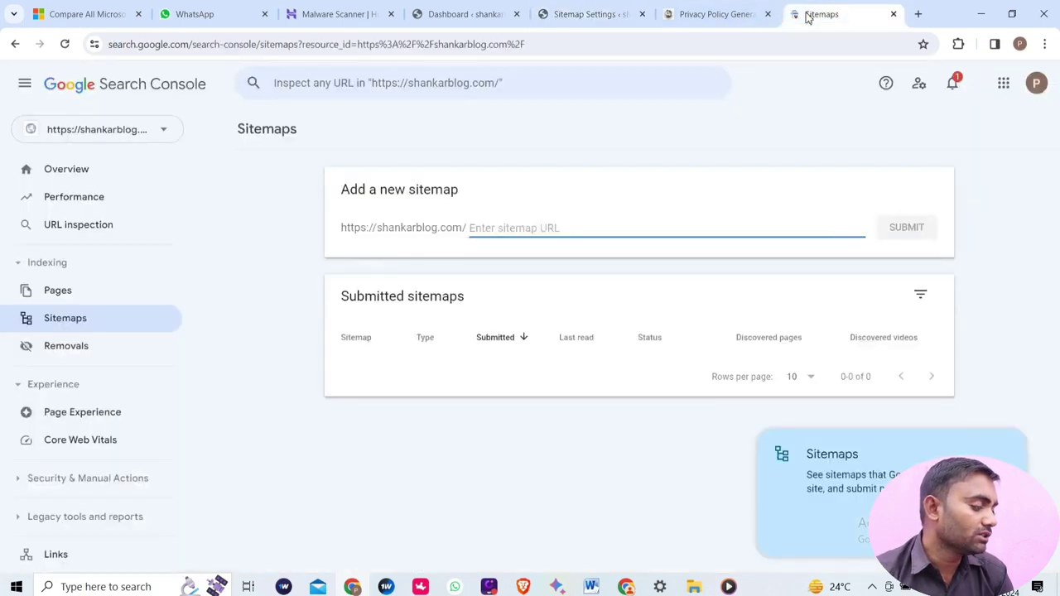
{"action": "right_click", "coordinate": [491, 225]}
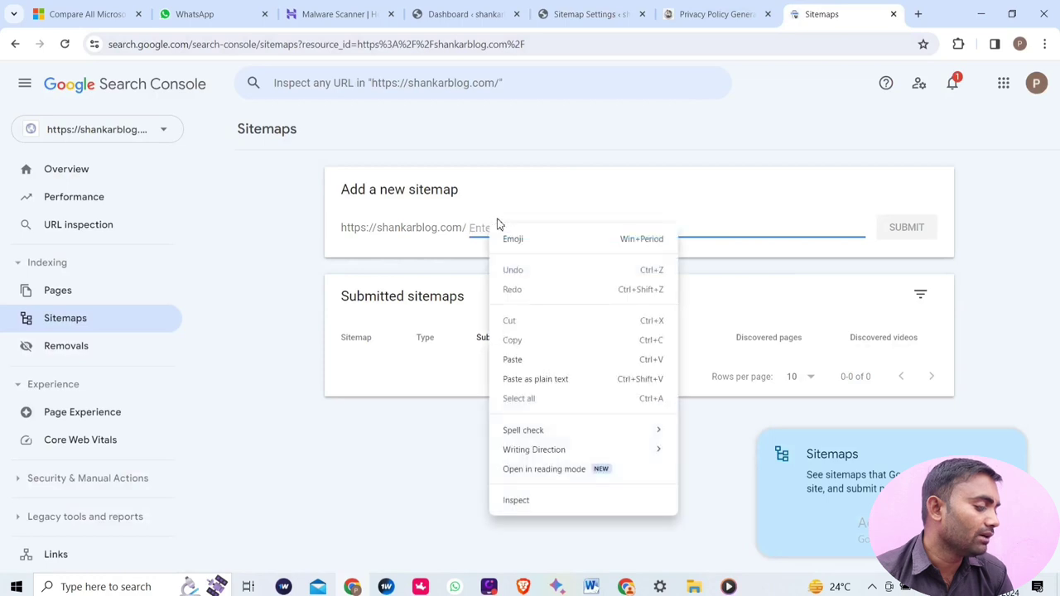
{"action": "left_click", "coordinate": [513, 361]}
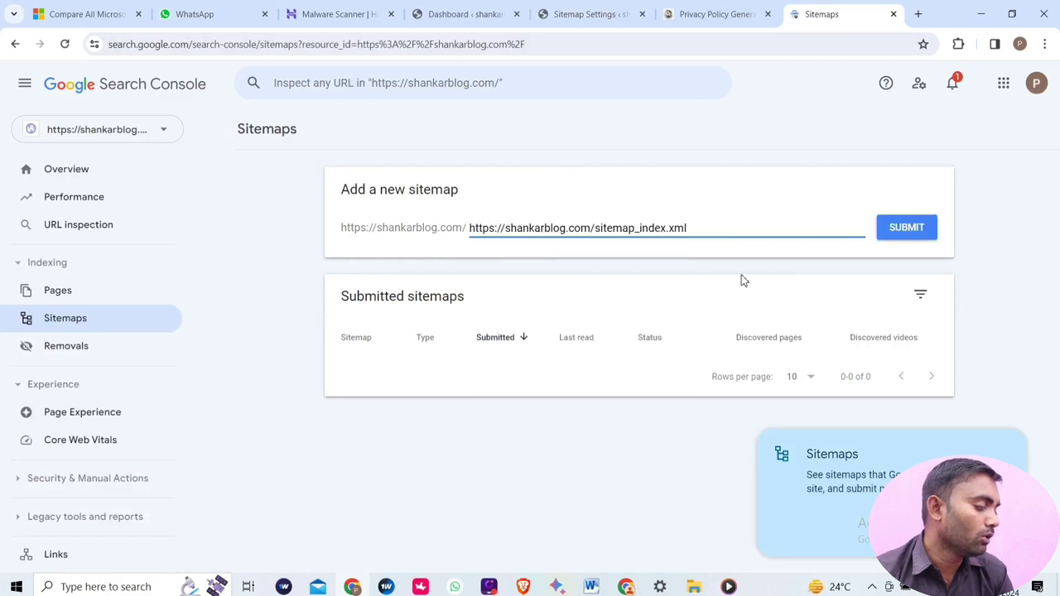
{"action": "left_click", "coordinate": [901, 236]}
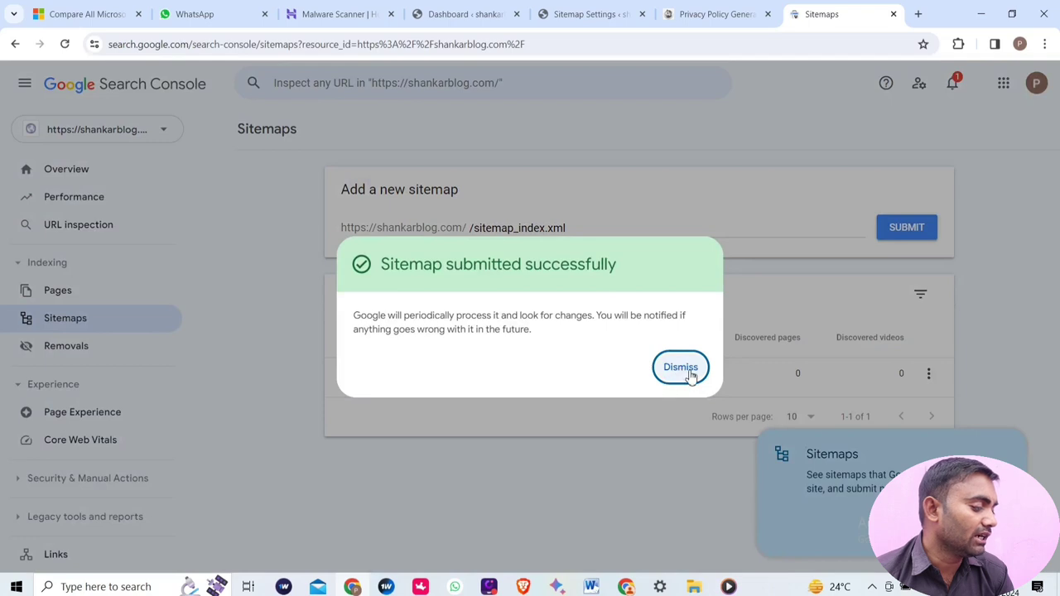
{"action": "left_click", "coordinate": [689, 373]}
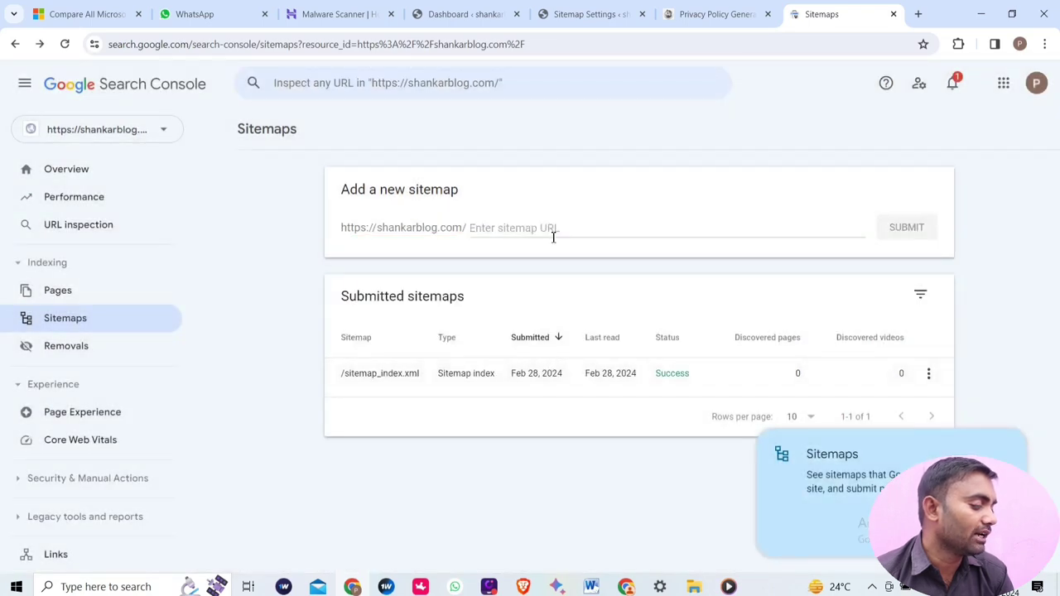
Start a new WordPress post and paste the Hindi headline about transferring a Google Pay balance to a bank account as its title
{"action": "left_click", "coordinate": [469, 14]}
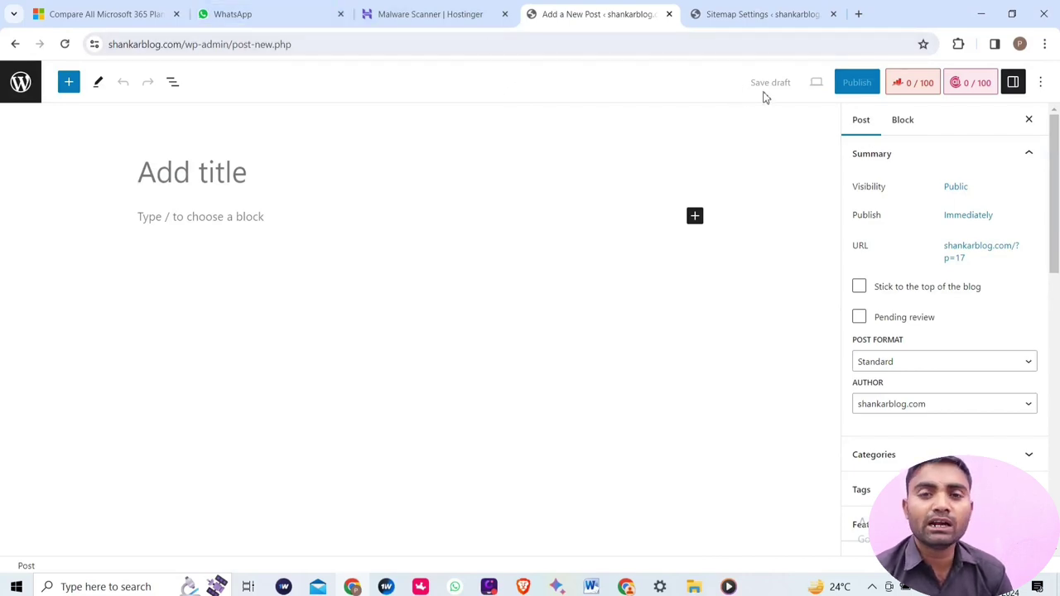
{"action": "scroll", "coordinate": [923, 161], "scroll_direction": "down", "scroll_amount": 1}
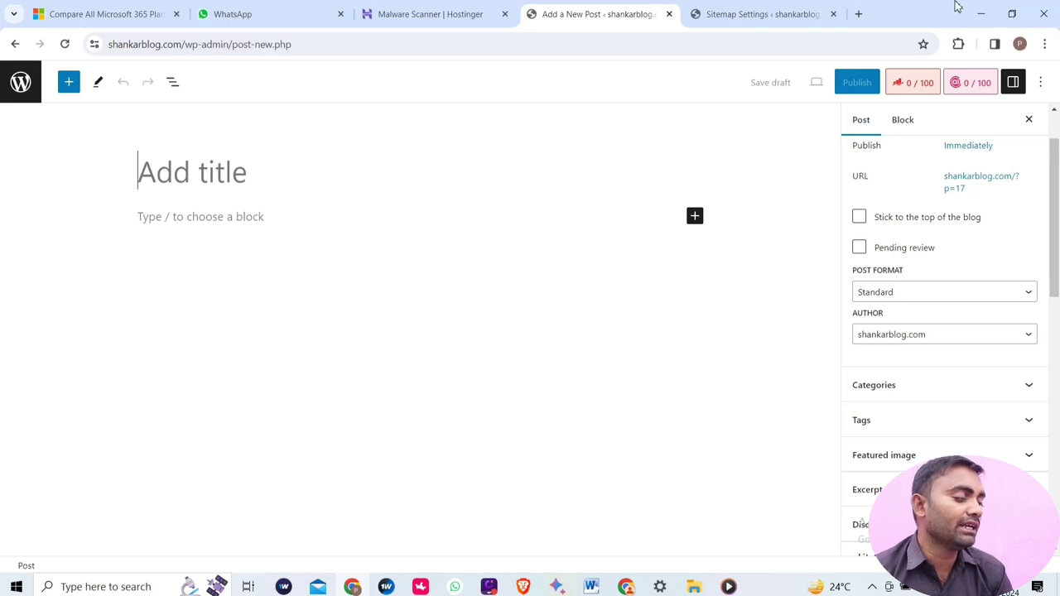
{"action": "right_click", "coordinate": [164, 174]}
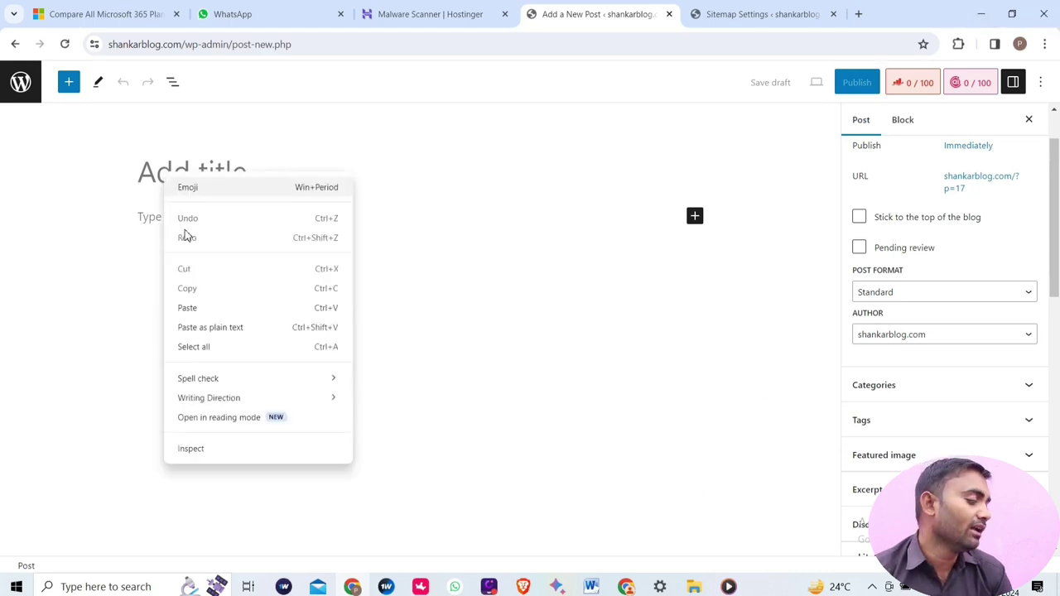
{"action": "left_click", "coordinate": [205, 311]}
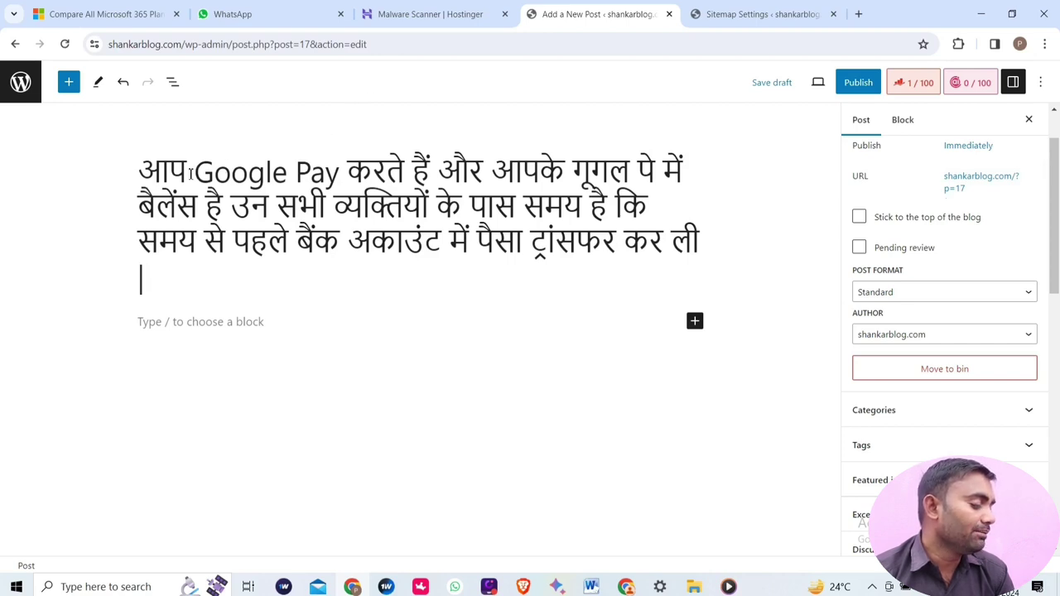
Copy "Google Pay" from the post title, search Google for it in a new tab and look through the results
{"action": "left_click_drag", "start_coordinate": [187, 172], "coordinate": [339, 176]}
{"action": "right_click", "coordinate": [331, 178]}
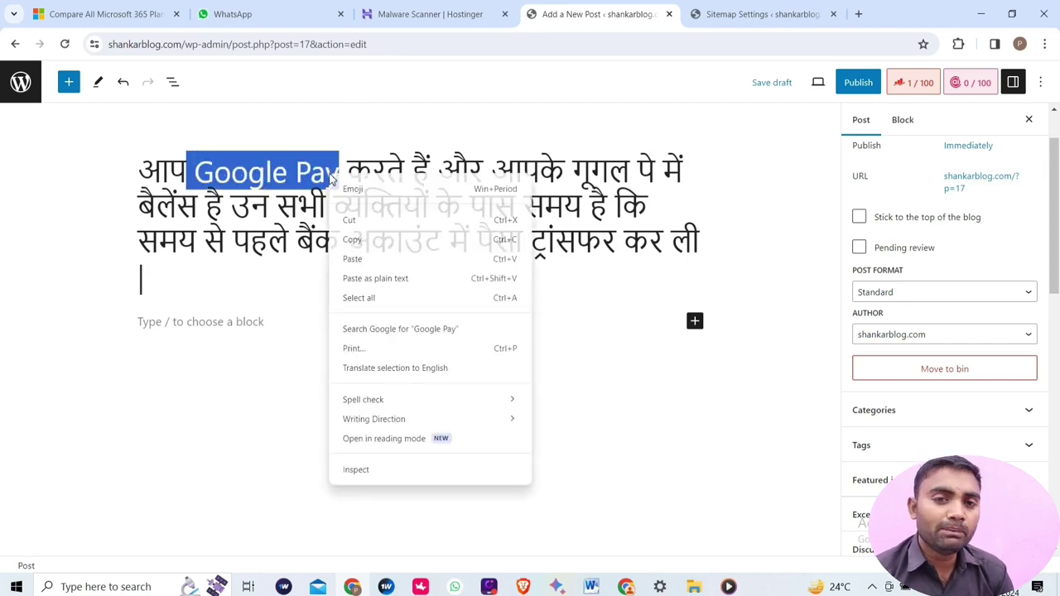
{"action": "left_click", "coordinate": [356, 239]}
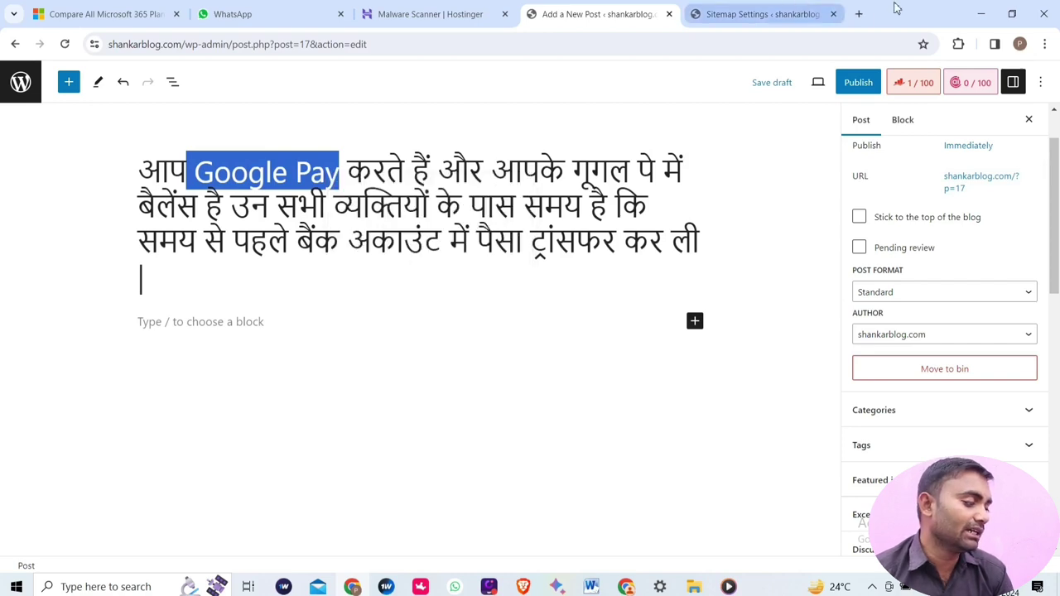
{"action": "left_click", "coordinate": [860, 14]}
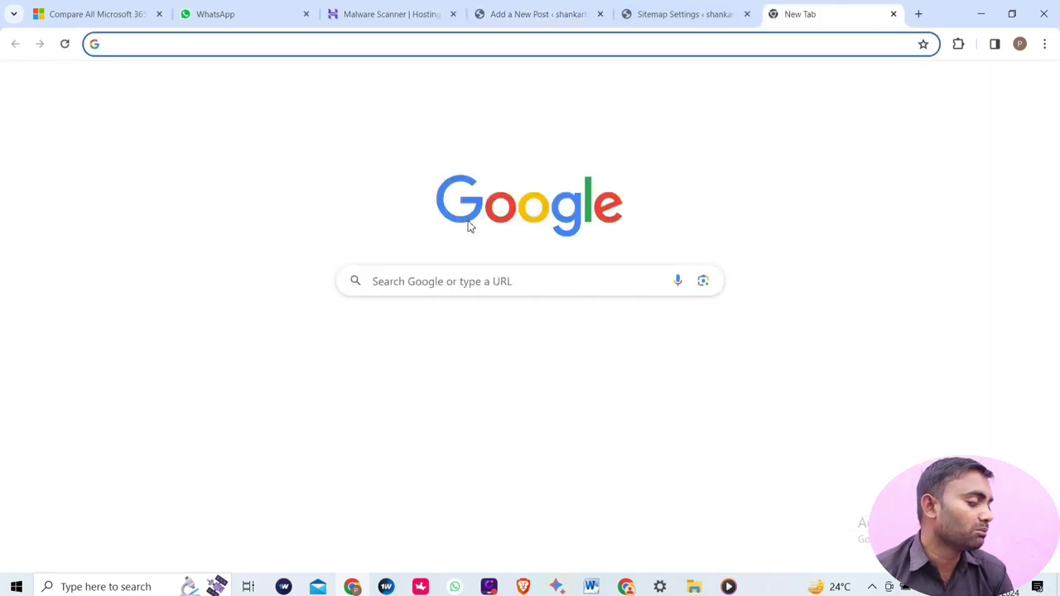
{"action": "left_click", "coordinate": [412, 278]}
{"action": "right_click", "coordinate": [411, 280]}
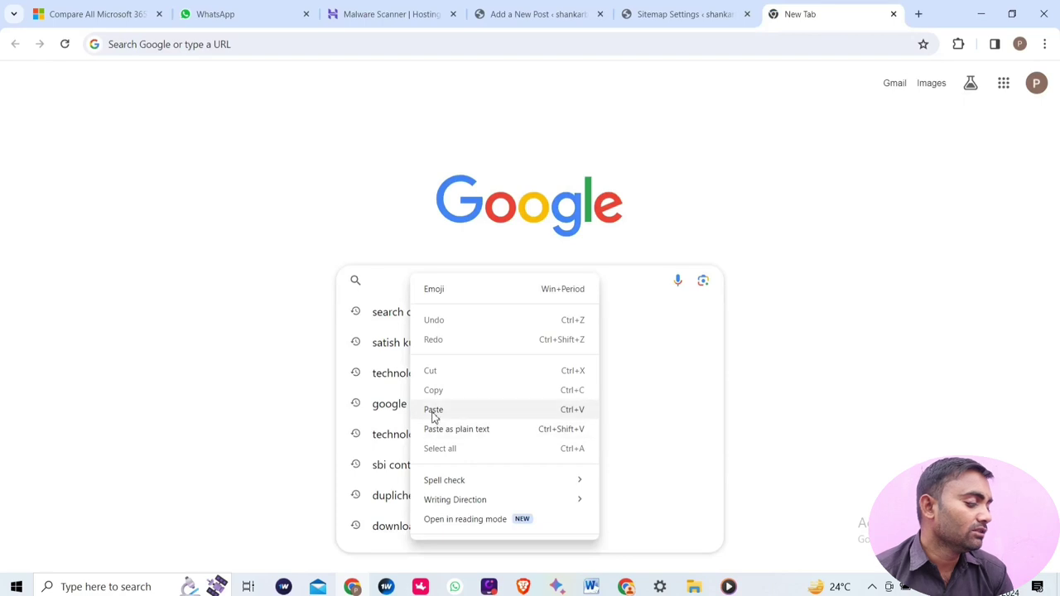
{"action": "left_click", "coordinate": [433, 411]}
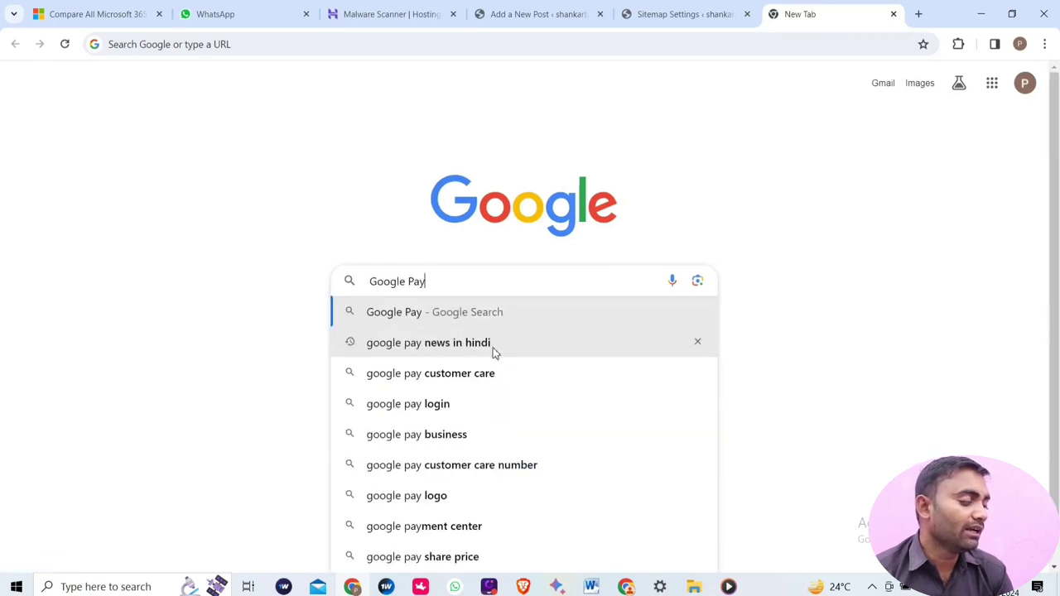
{"action": "key", "text": "Return"}
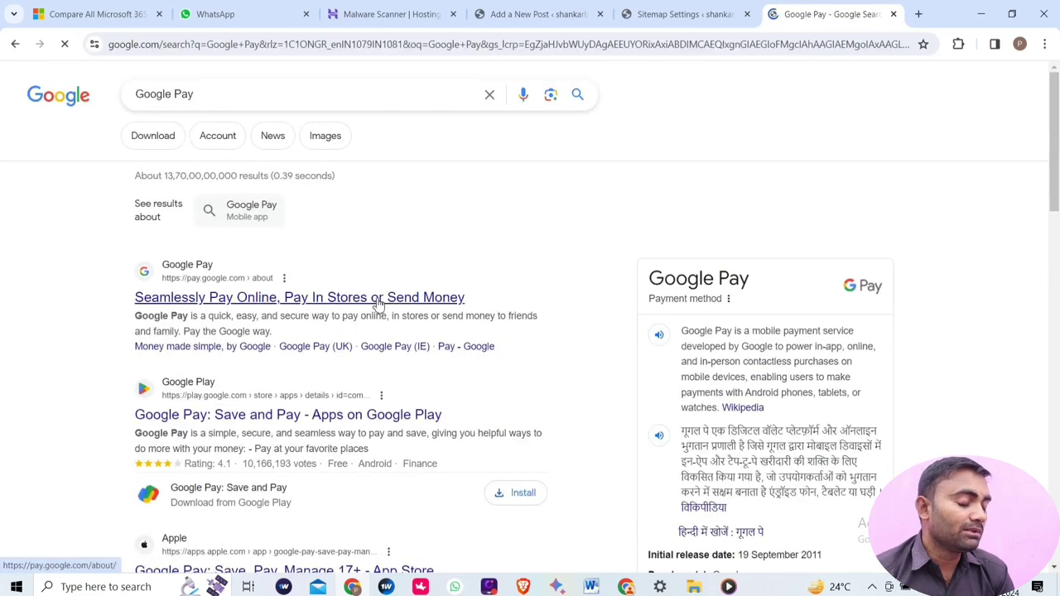
{"action": "scroll", "coordinate": [242, 369], "scroll_direction": "down", "scroll_amount": 1}
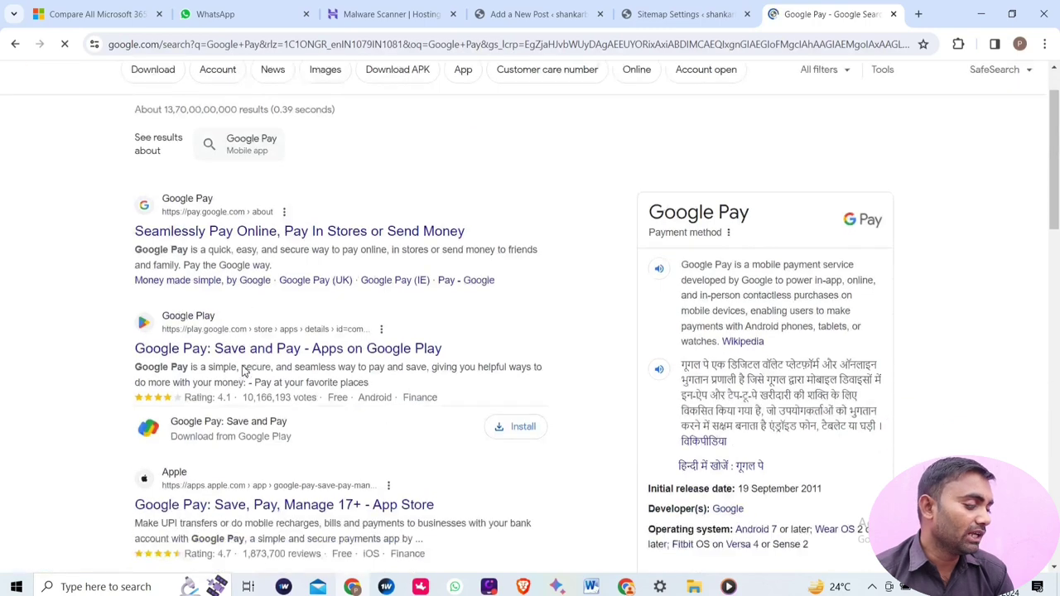
{"action": "scroll", "coordinate": [243, 372], "scroll_direction": "down", "scroll_amount": 2}
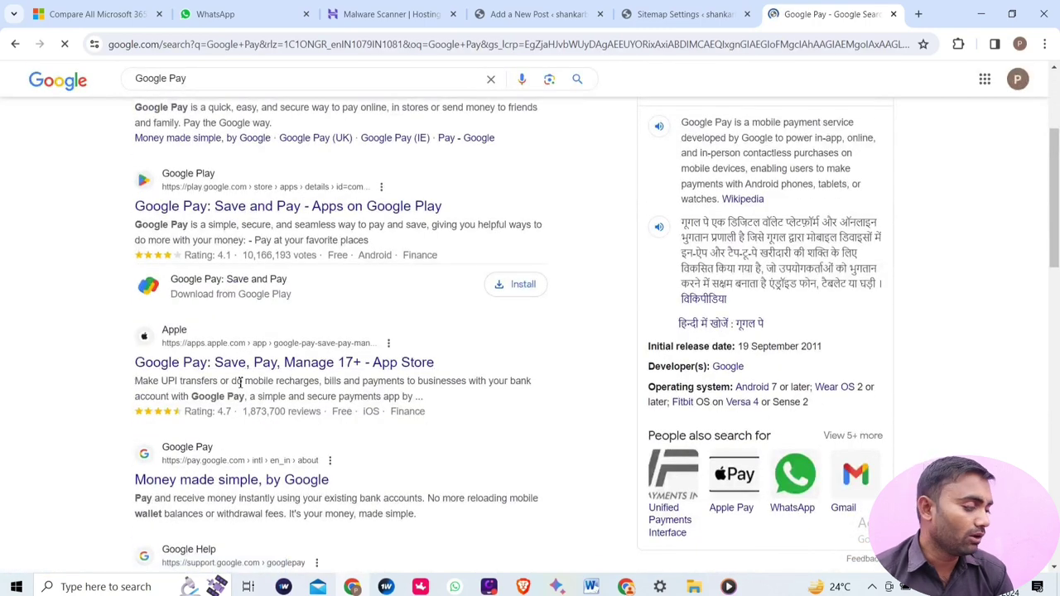
{"action": "scroll", "coordinate": [239, 383], "scroll_direction": "down", "scroll_amount": 4}
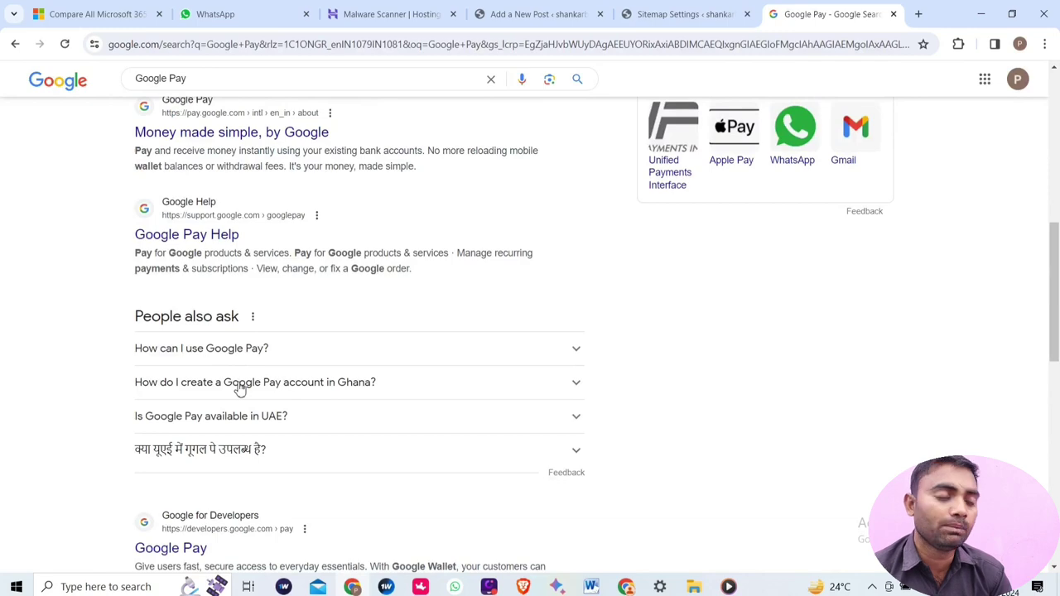
Look through the remaining Google Pay results and search Google for "google payment off"
{"action": "scroll", "coordinate": [239, 389], "scroll_direction": "down", "scroll_amount": 3}
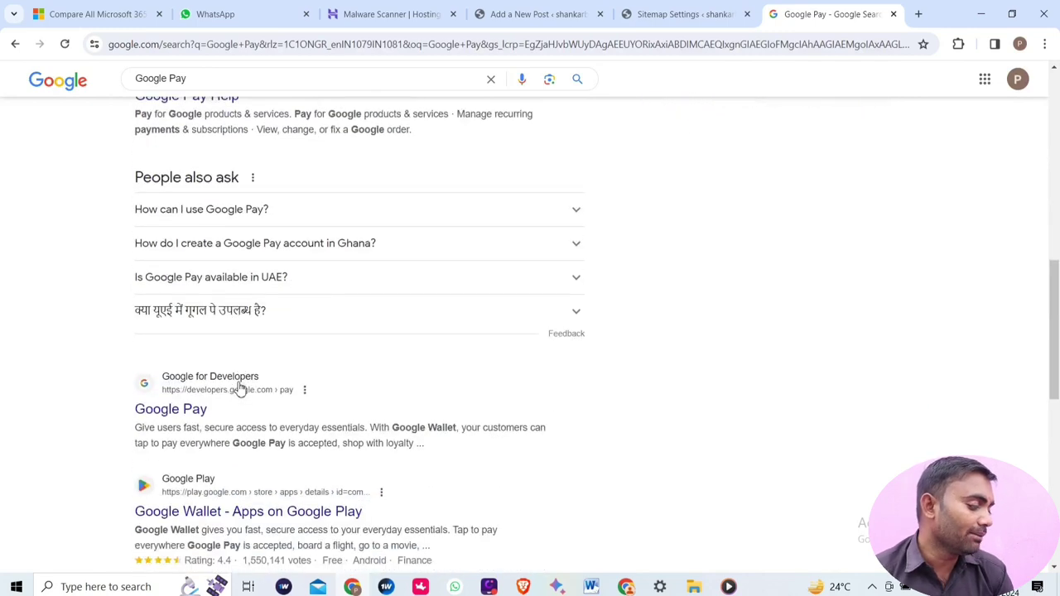
{"action": "scroll", "coordinate": [239, 390], "scroll_direction": "up", "scroll_amount": 5}
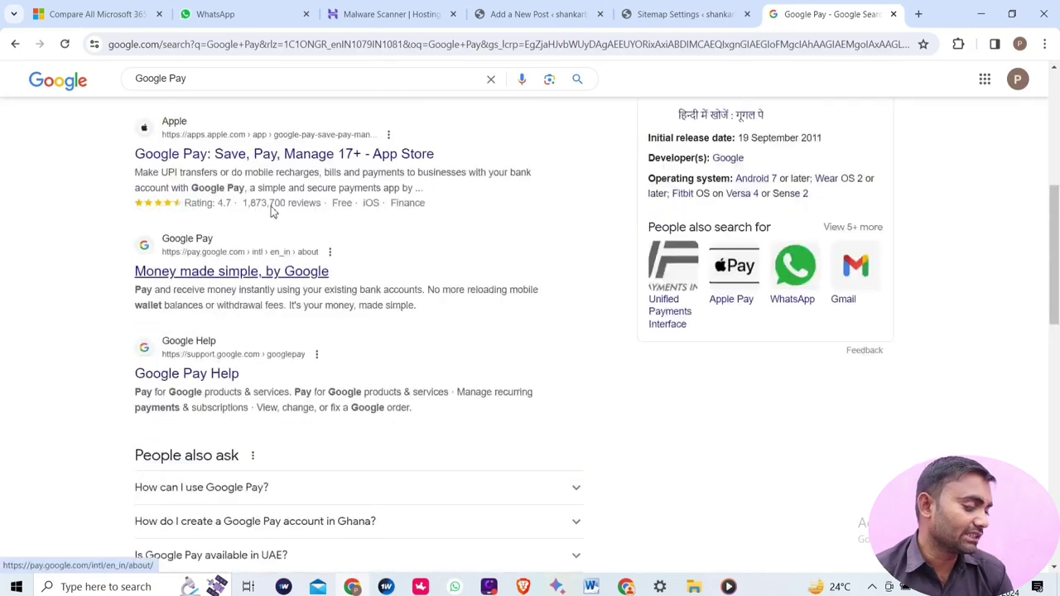
{"action": "left_click", "coordinate": [228, 79]}
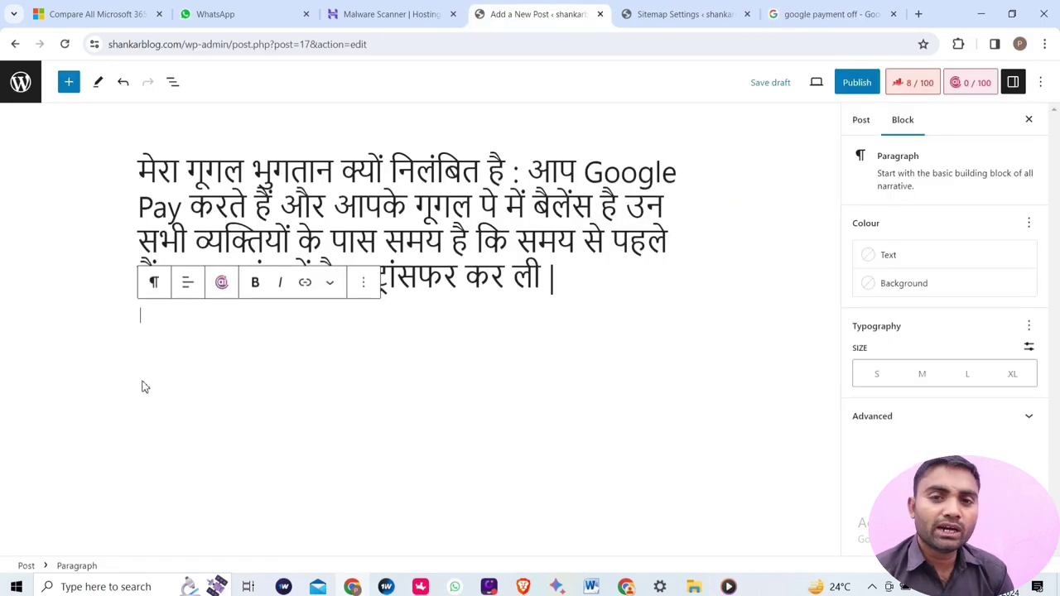
Paste the copied Hindi article about Google Pay and Google Wallet into an empty paragraph beneath the post title
{"action": "left_click", "coordinate": [563, 276]}
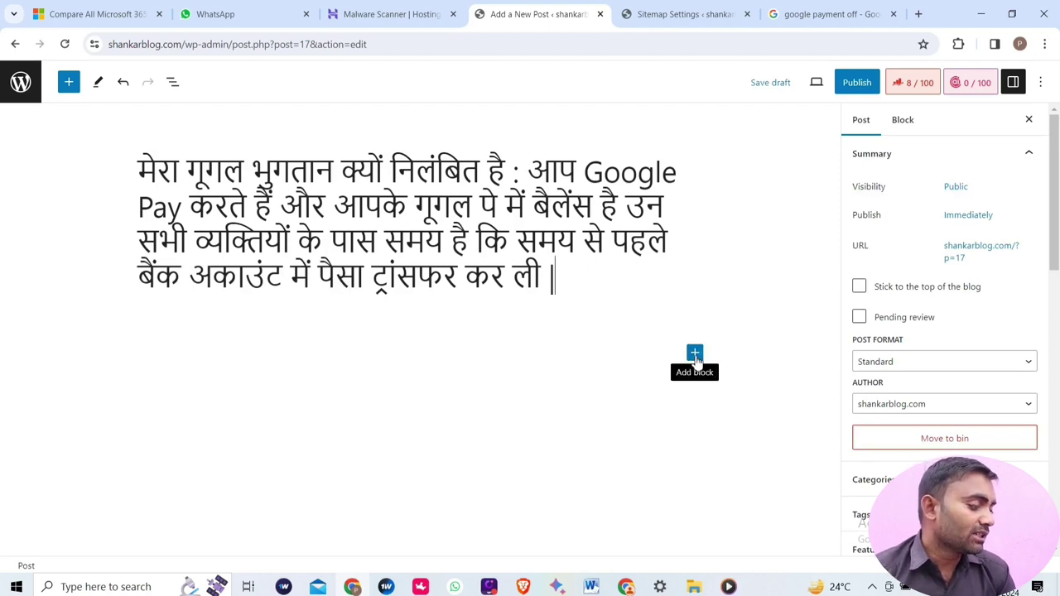
{"action": "left_click", "coordinate": [695, 355]}
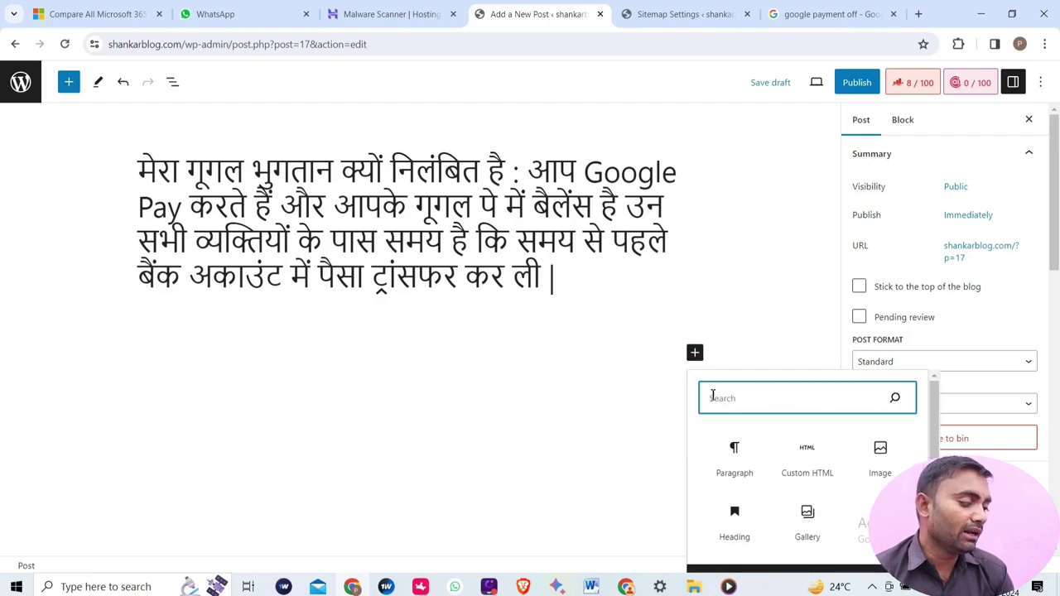
{"action": "left_click", "coordinate": [519, 356]}
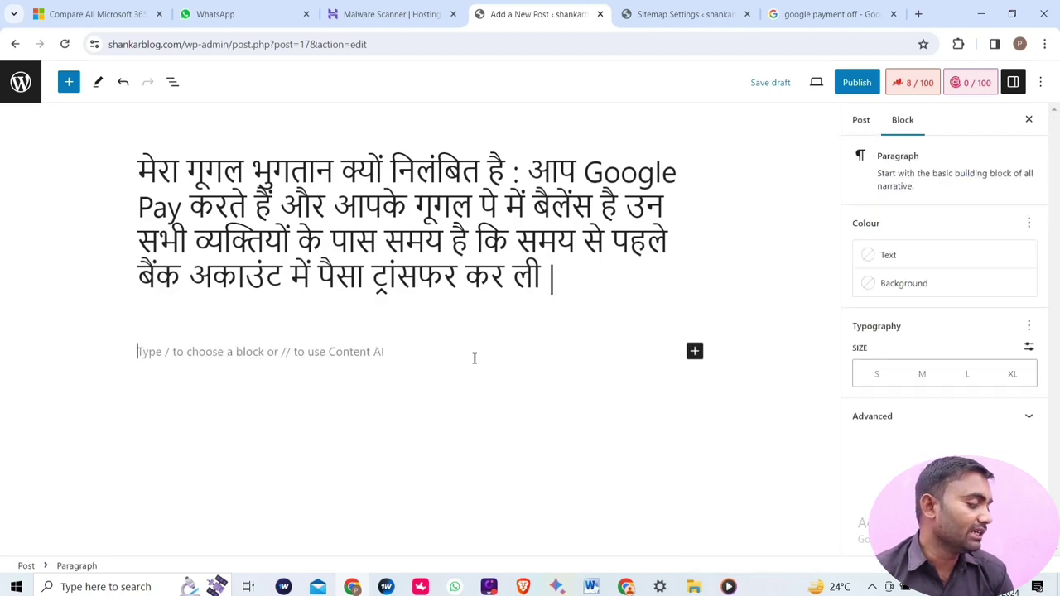
{"action": "right_click", "coordinate": [141, 352]}
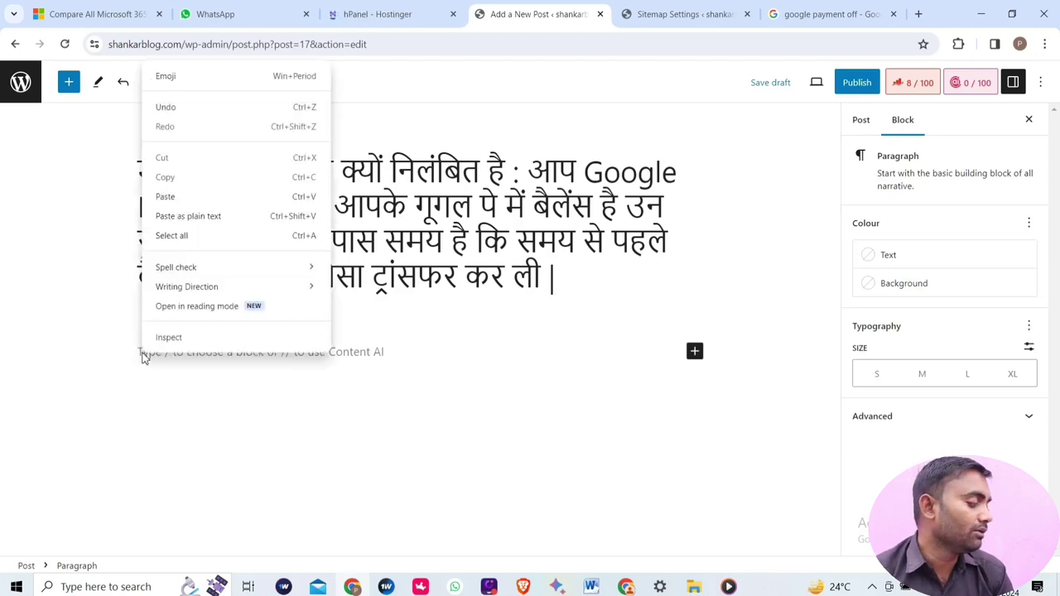
{"action": "left_click", "coordinate": [196, 194]}
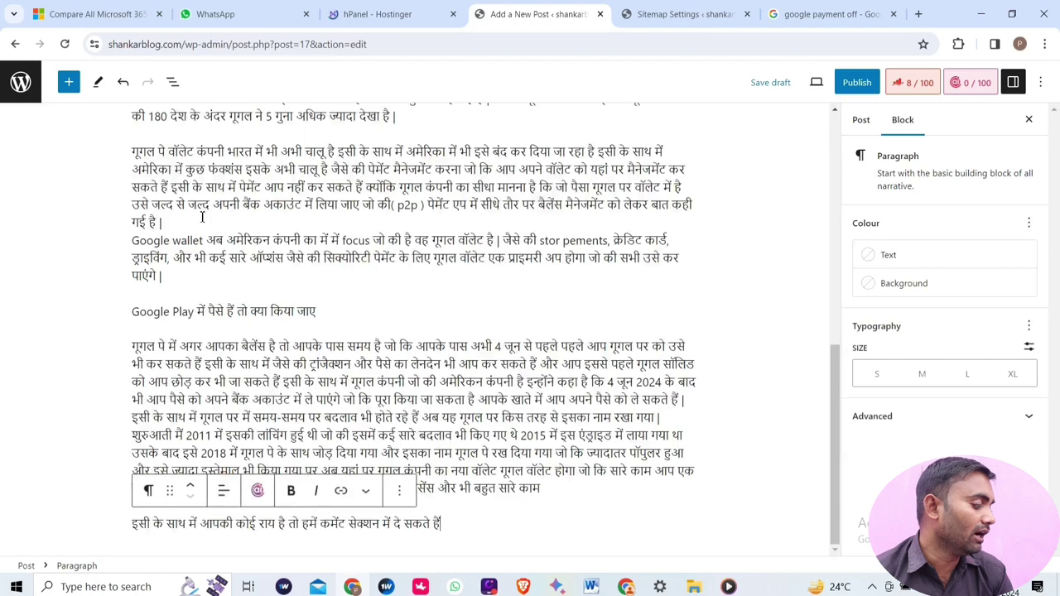
{"action": "scroll", "coordinate": [343, 370], "scroll_direction": "up", "scroll_amount": 1}
{"action": "scroll", "coordinate": [343, 370], "scroll_direction": "up", "scroll_amount": 6}
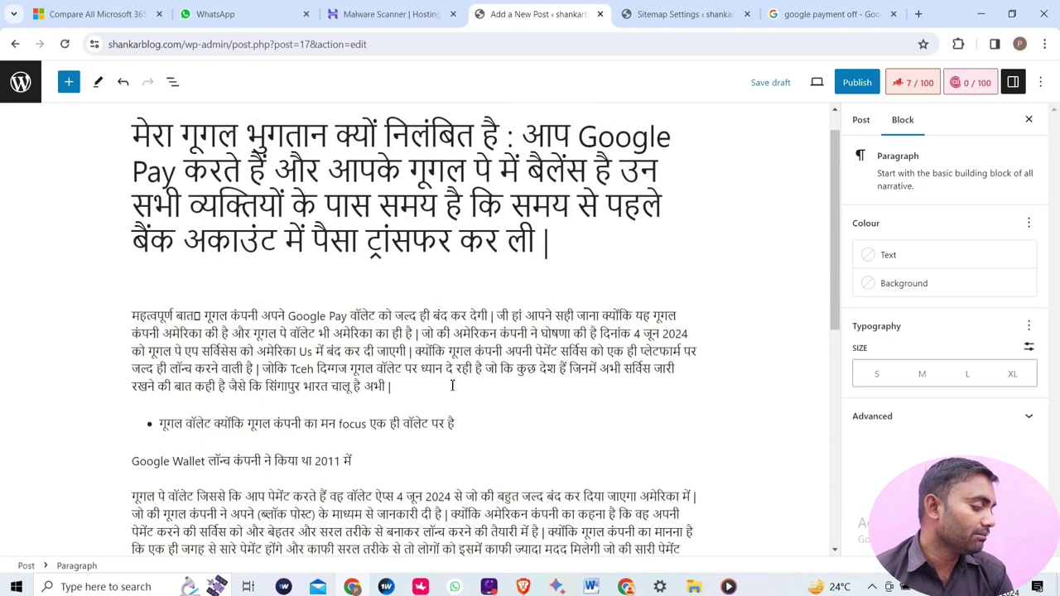
{"action": "scroll", "coordinate": [453, 386], "scroll_direction": "up", "scroll_amount": 1}
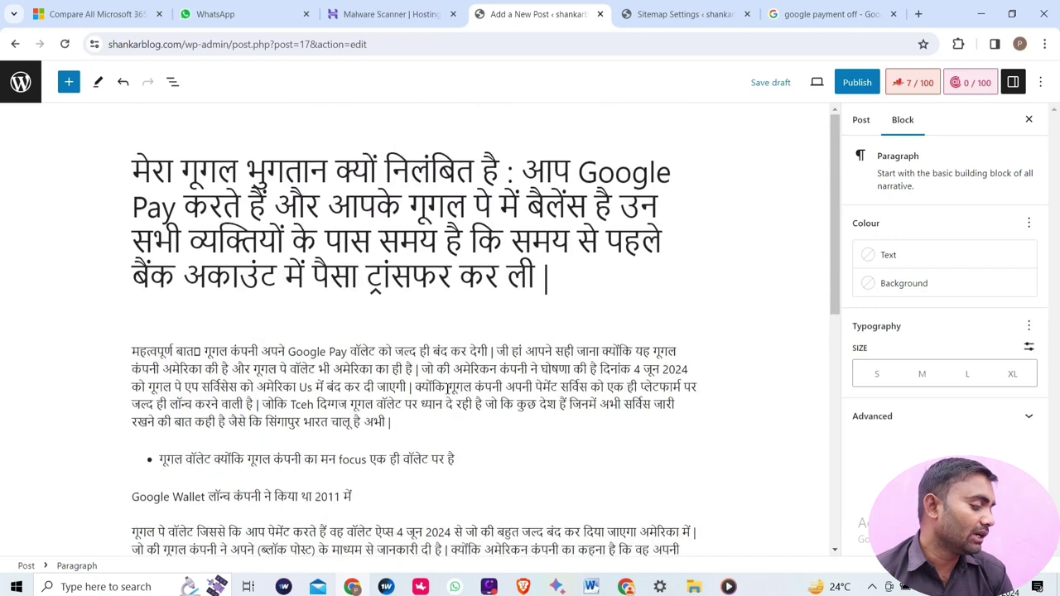
Make the words "गूगल वॉलेट" at the start of the bulleted list item bold
{"action": "left_click", "coordinate": [148, 461]}
{"action": "left_click", "coordinate": [148, 461]}
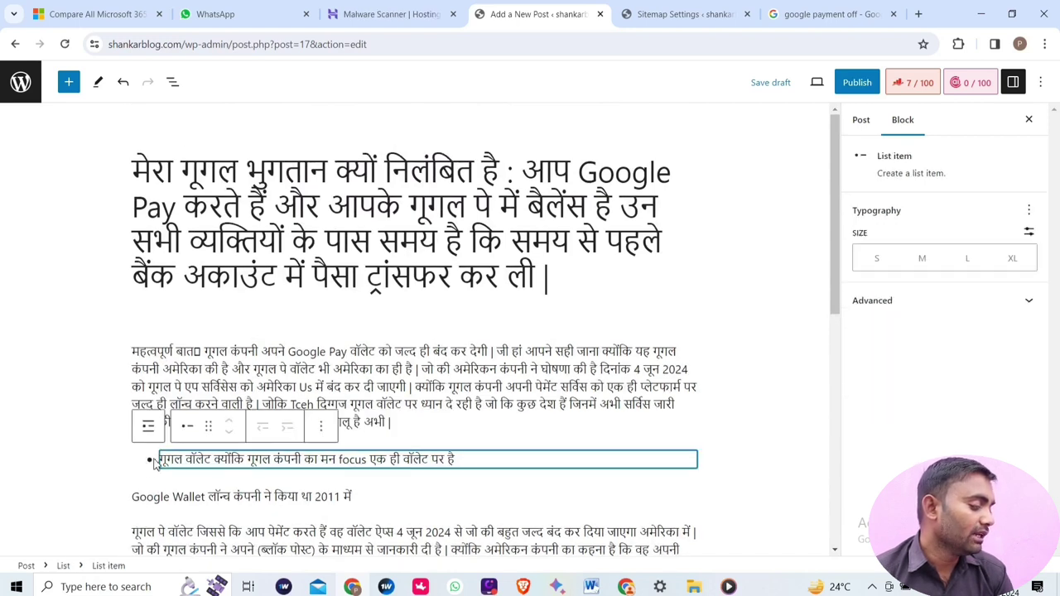
{"action": "left_click", "coordinate": [147, 462]}
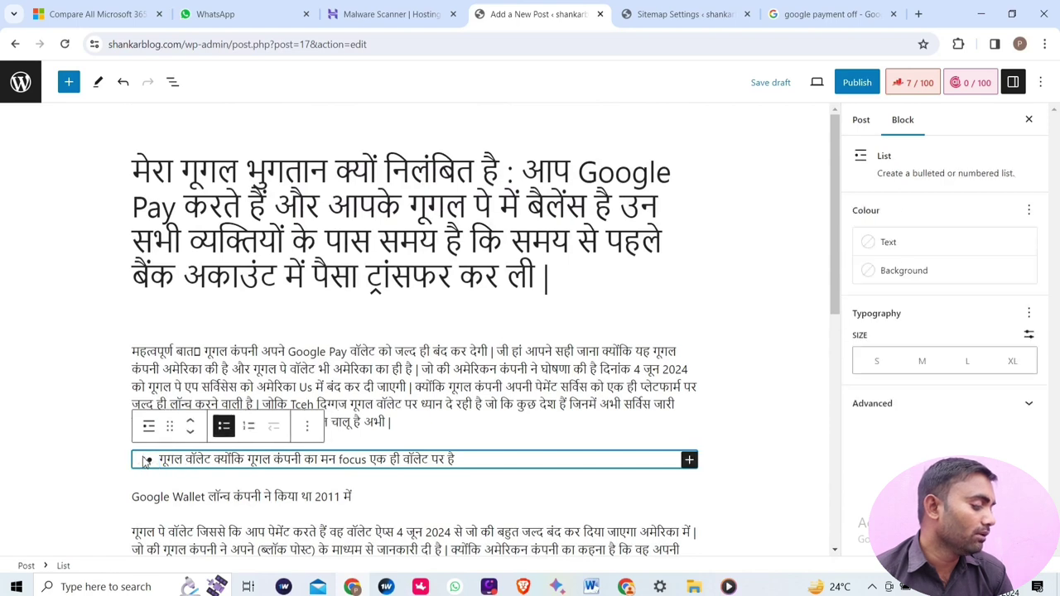
{"action": "left_click_drag", "start_coordinate": [325, 464], "coordinate": [278, 464]}
{"action": "left_click", "coordinate": [334, 462]}
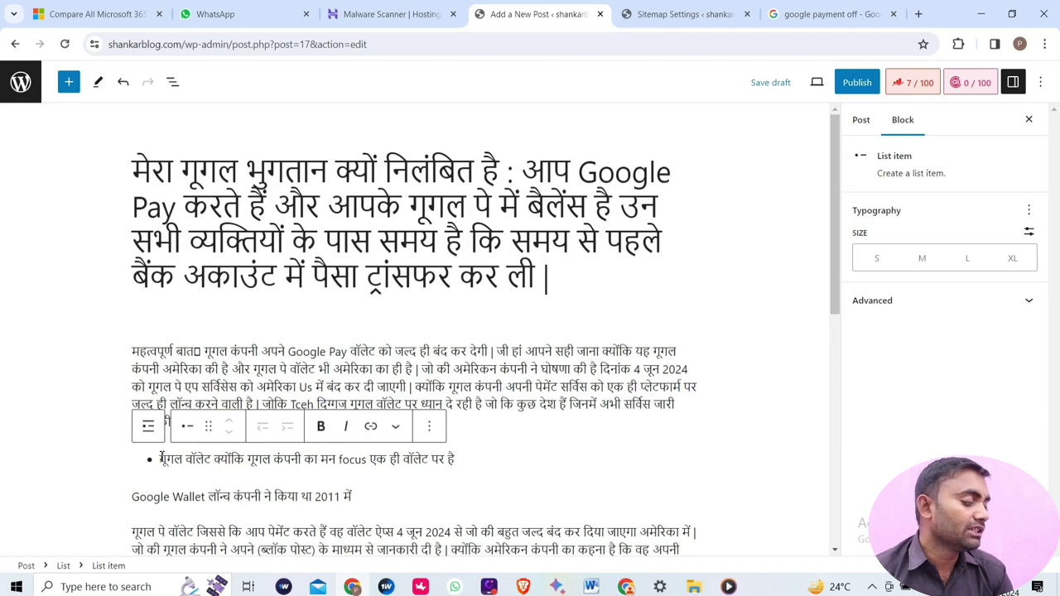
{"action": "left_click_drag", "start_coordinate": [162, 458], "coordinate": [207, 455]}
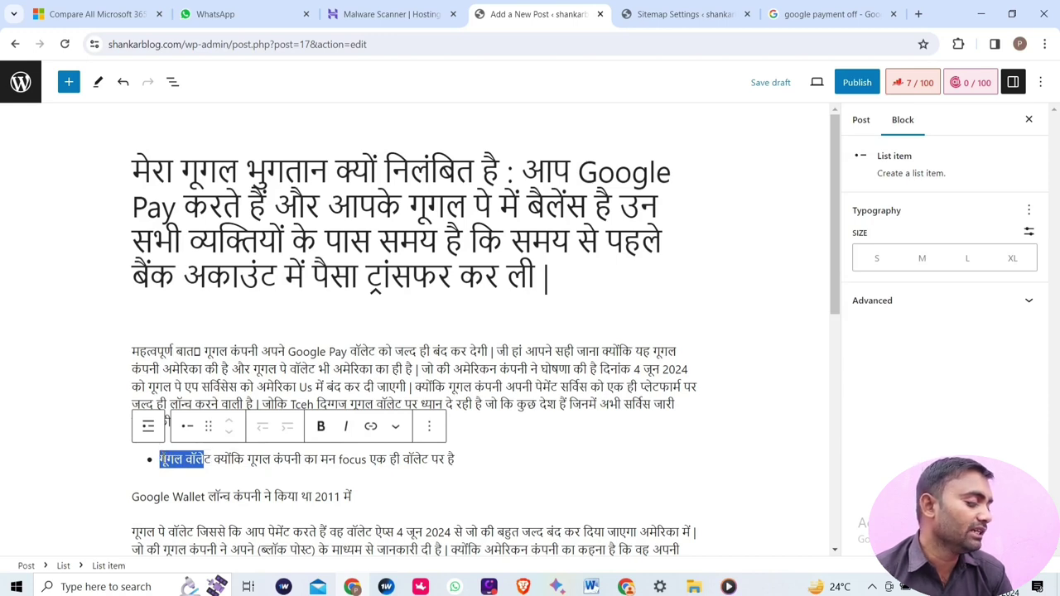
{"action": "left_click_drag", "start_coordinate": [204, 460], "coordinate": [214, 465]}
{"action": "left_click", "coordinate": [321, 426]}
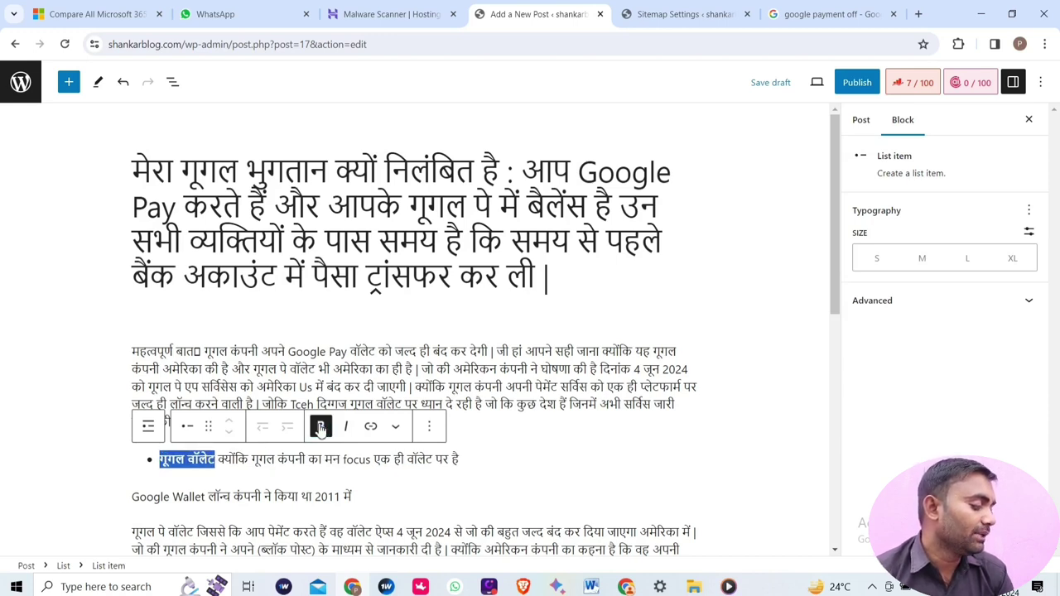
{"action": "left_click", "coordinate": [259, 476]}
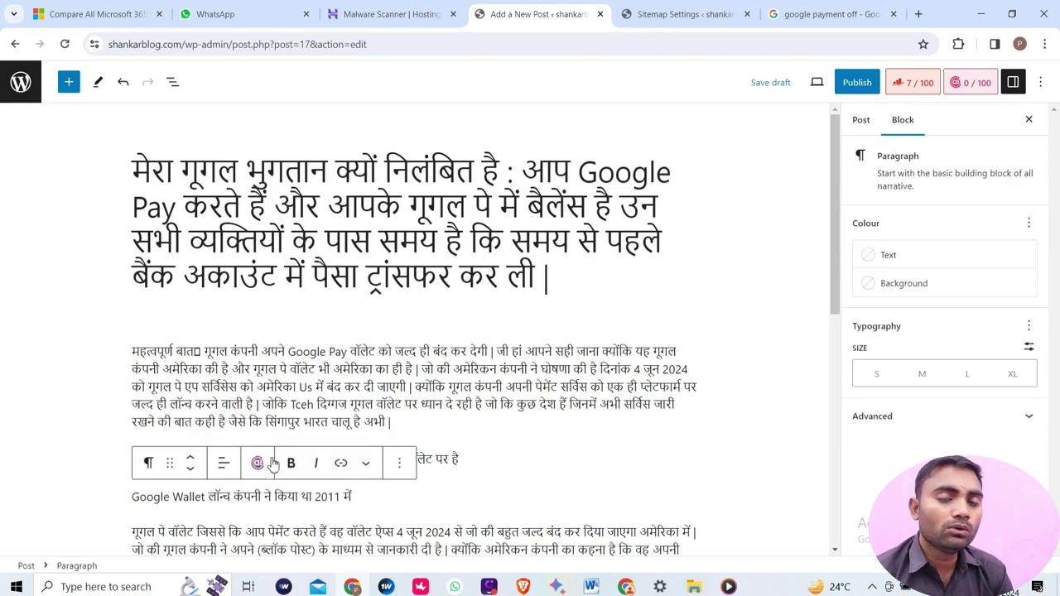
{"action": "left_click", "coordinate": [463, 456]}
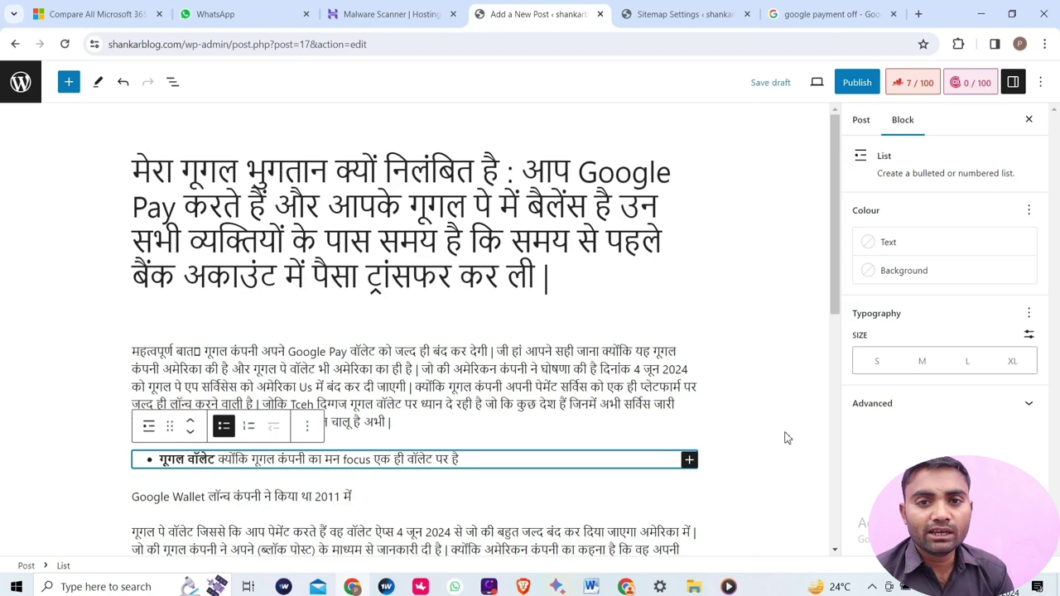
Change the opening words of the paragraph below the 2011 launch line to a bold "Google Pay Wallet"
{"action": "scroll", "coordinate": [788, 438], "scroll_direction": "down", "scroll_amount": 2}
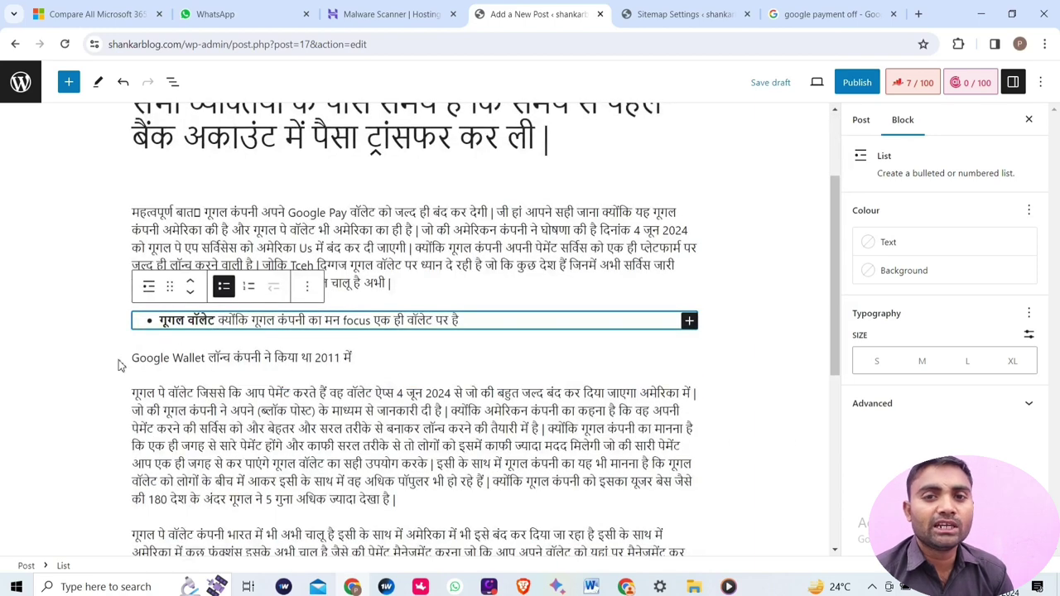
{"action": "left_click", "coordinate": [189, 362]}
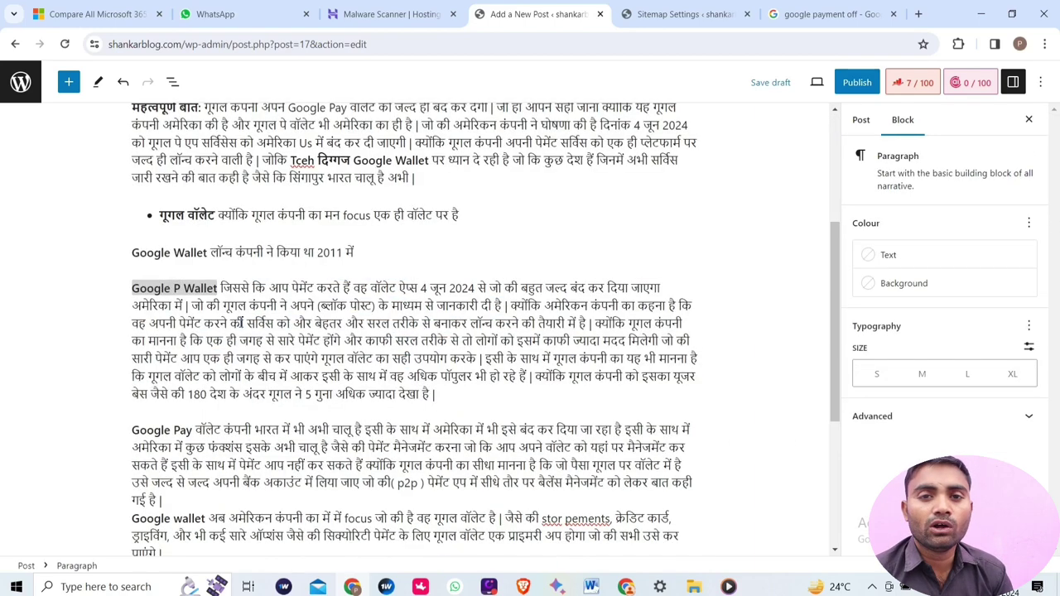
{"action": "type", "text": "a"}
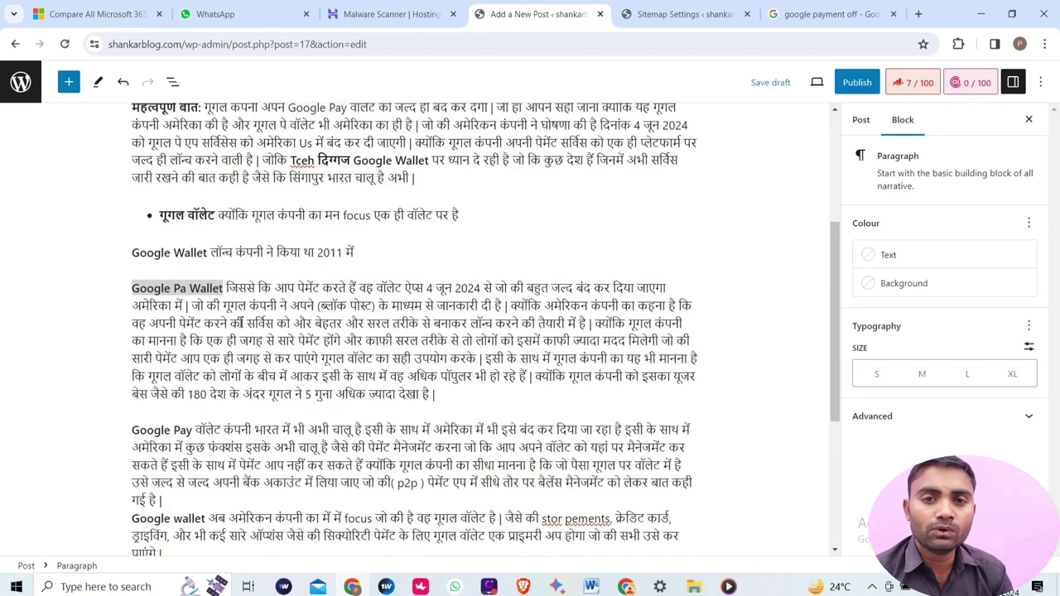
{"action": "type", "text": "y"}
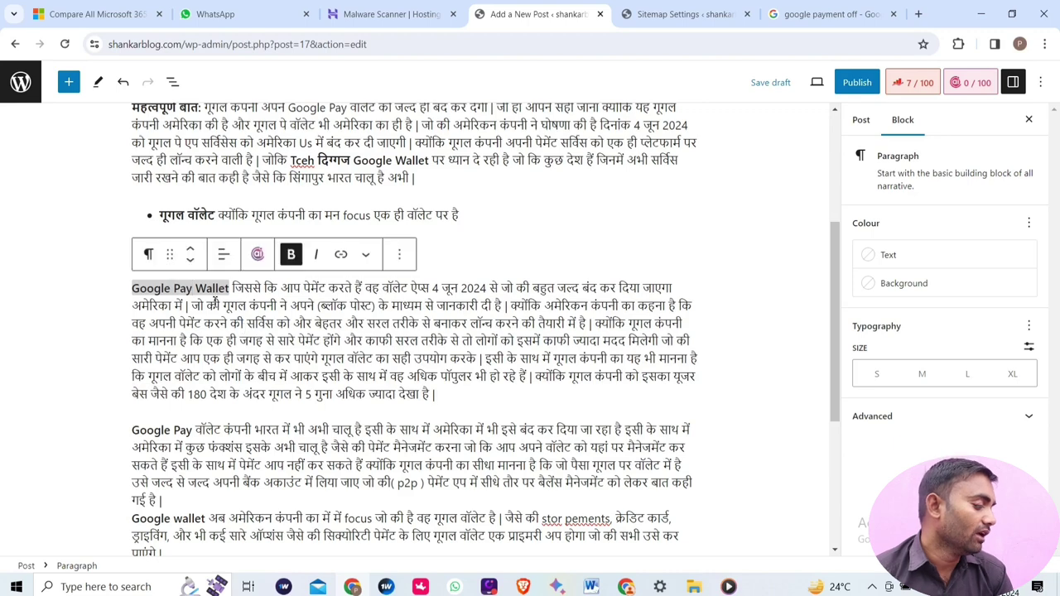
{"action": "left_click", "coordinate": [231, 289]}
{"action": "scroll", "coordinate": [546, 334], "scroll_direction": "down", "scroll_amount": 1}
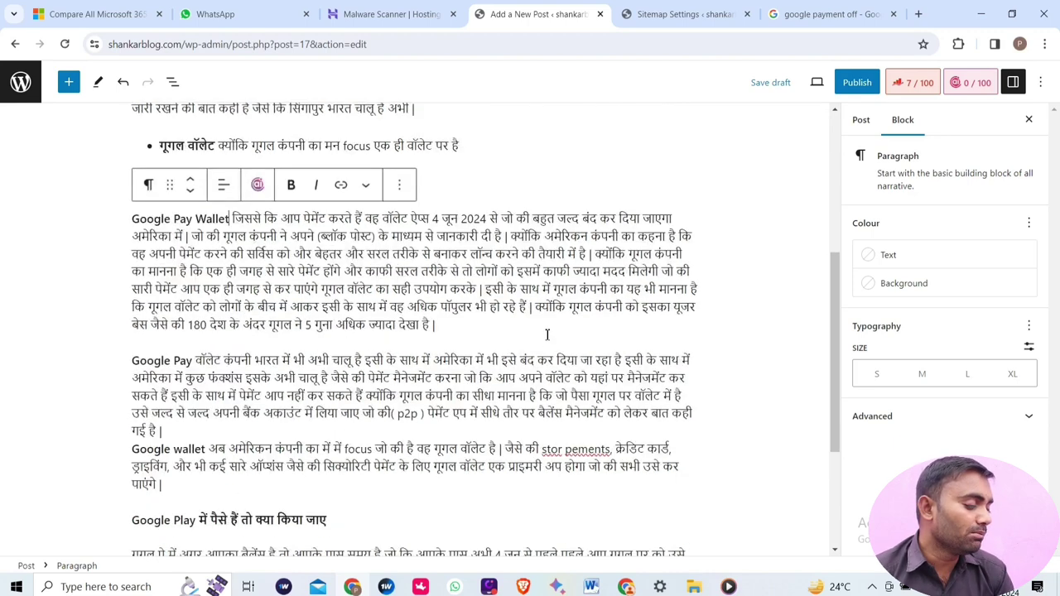
{"action": "scroll", "coordinate": [547, 340], "scroll_direction": "down", "scroll_amount": 3}
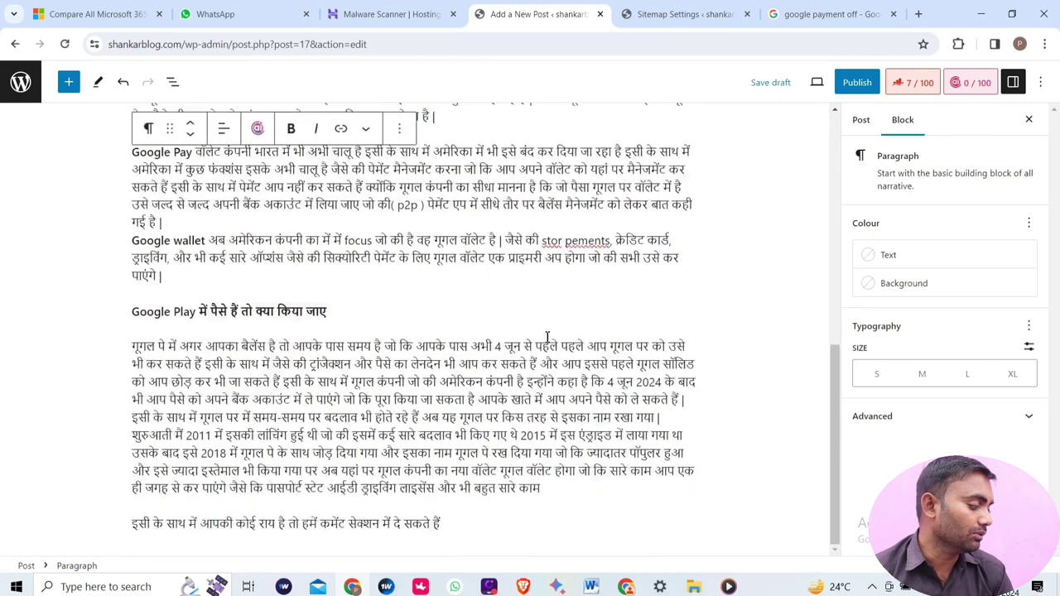
{"action": "scroll", "coordinate": [816, 505], "scroll_direction": "up", "scroll_amount": 3}
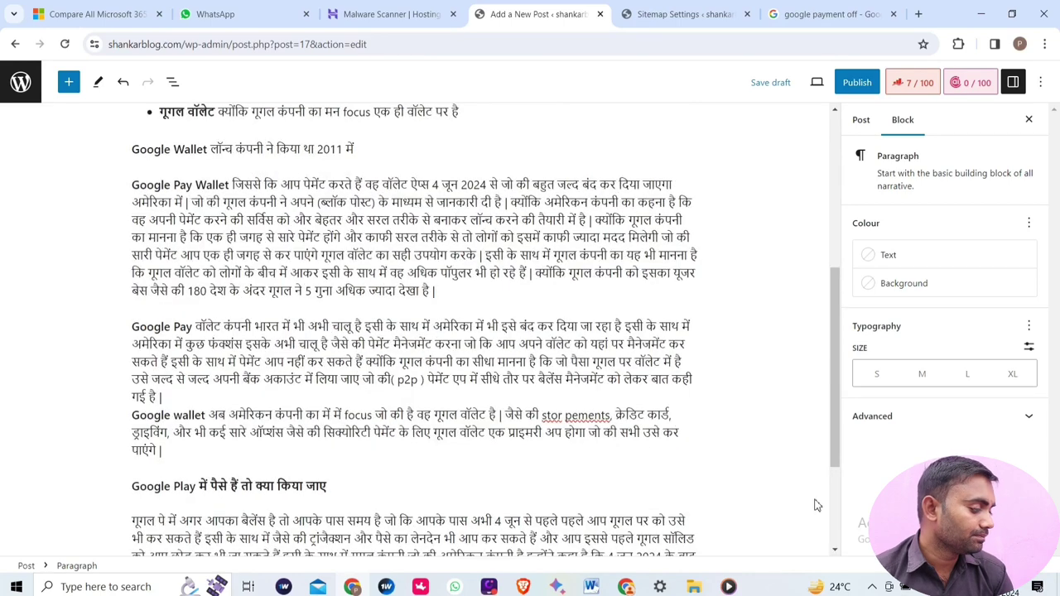
{"action": "scroll", "coordinate": [816, 505], "scroll_direction": "up", "scroll_amount": 10}
{"action": "left_click", "coordinate": [611, 277]}
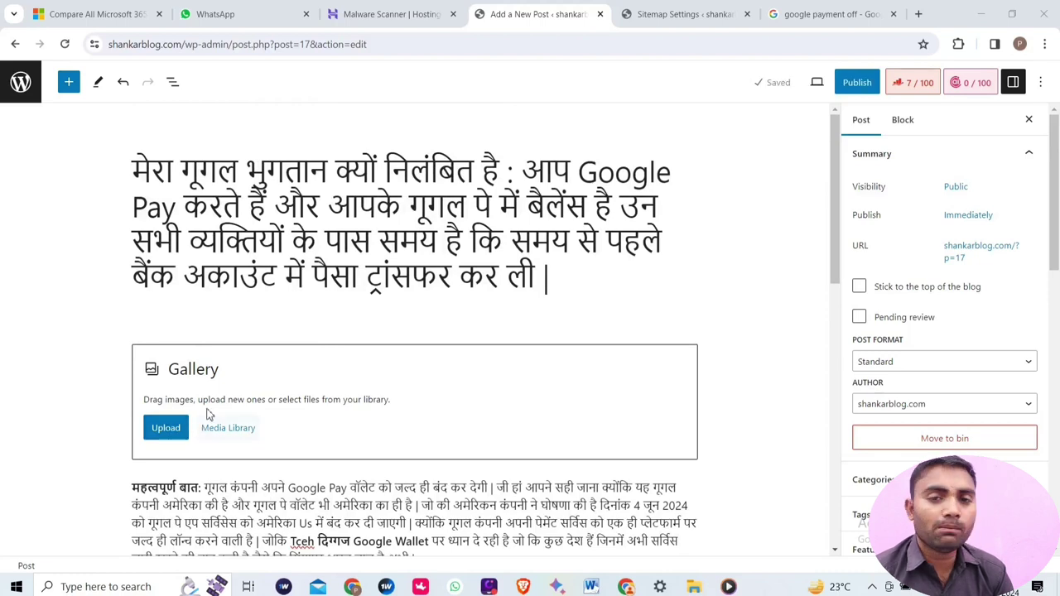
{"action": "left_click", "coordinate": [157, 429]}
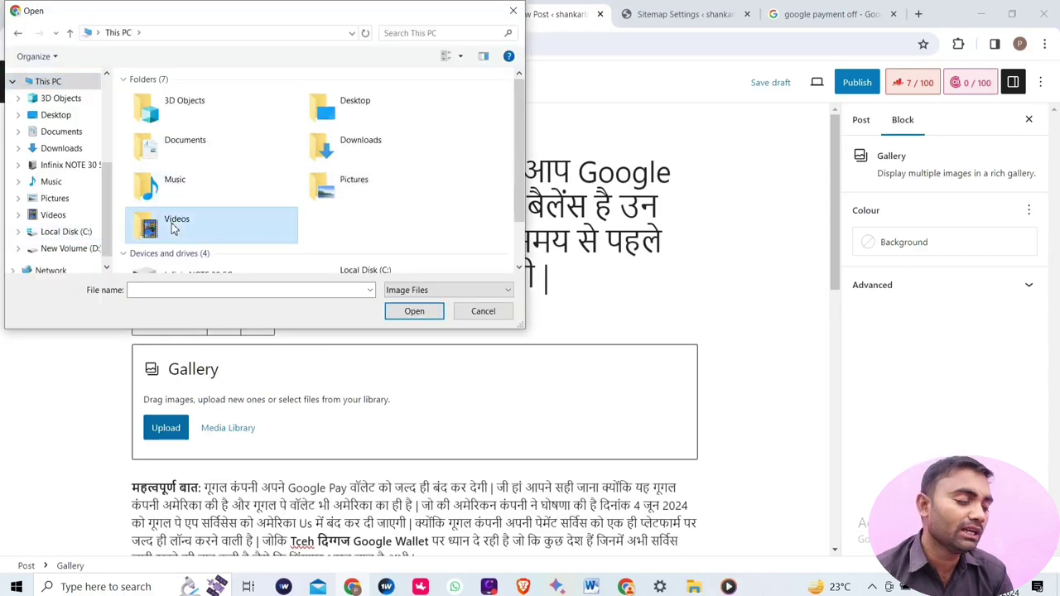
{"action": "double_click", "coordinate": [186, 222]}
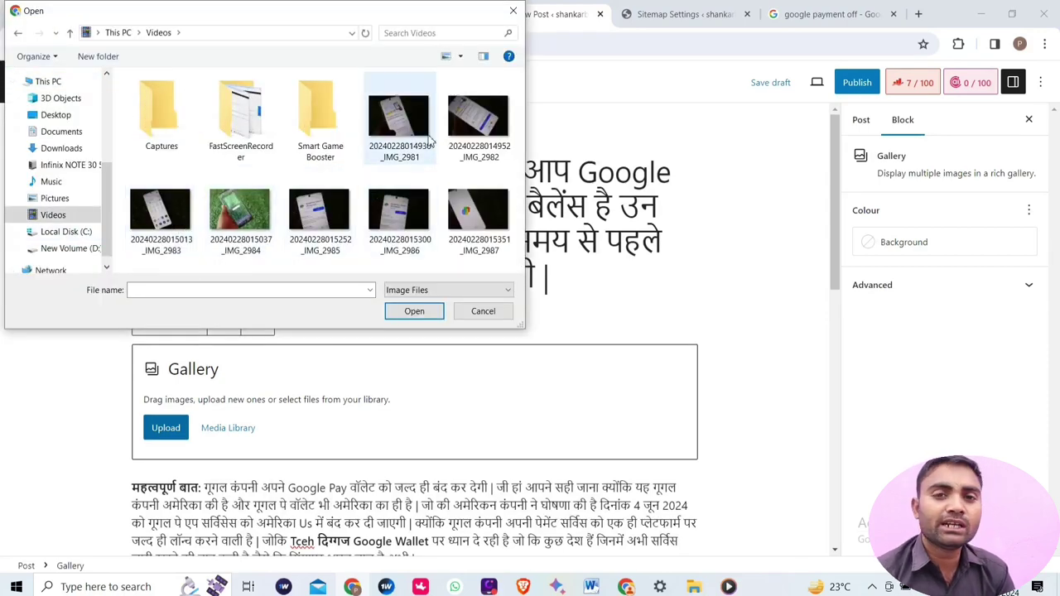
{"action": "left_click", "coordinate": [335, 203]}
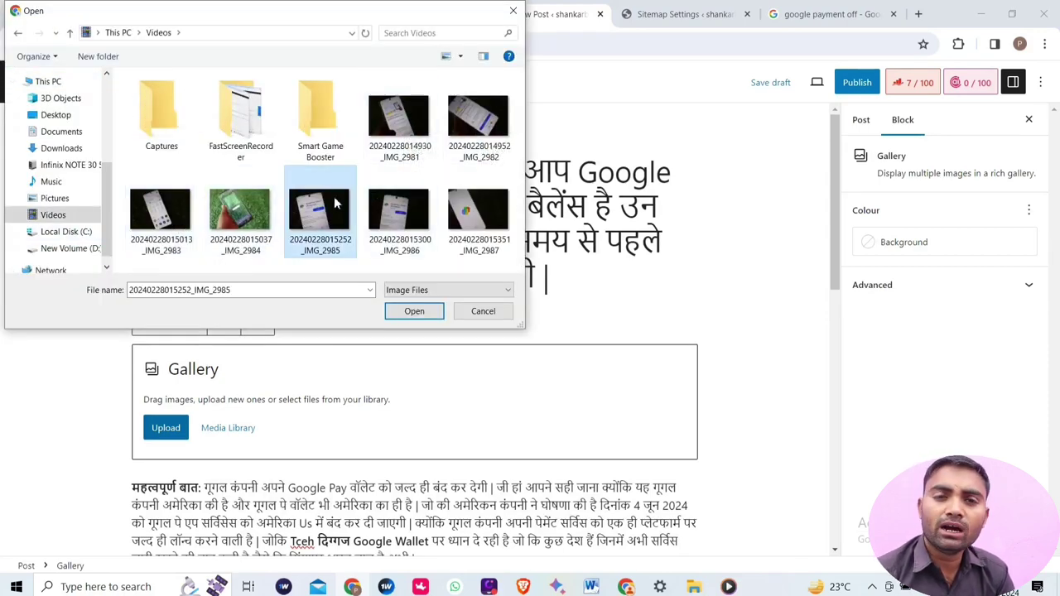
{"action": "left_click", "coordinate": [414, 311]}
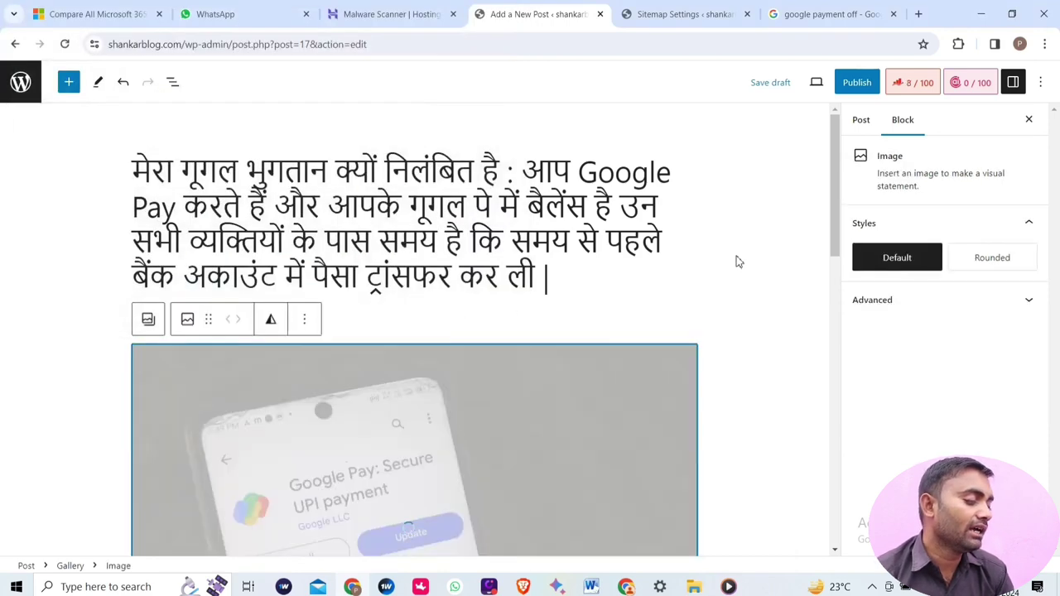
Try the 16:10, 3:2 and 10:16 crop aspect ratios on the uploaded gallery image
{"action": "scroll", "coordinate": [757, 290], "scroll_direction": "down", "scroll_amount": 3}
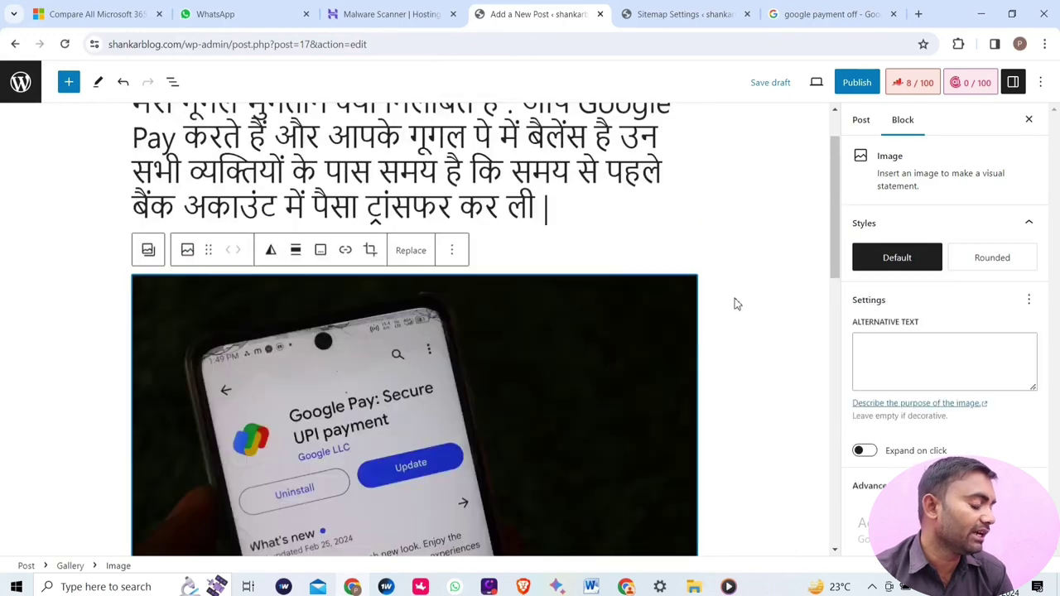
{"action": "scroll", "coordinate": [734, 303], "scroll_direction": "down", "scroll_amount": 2}
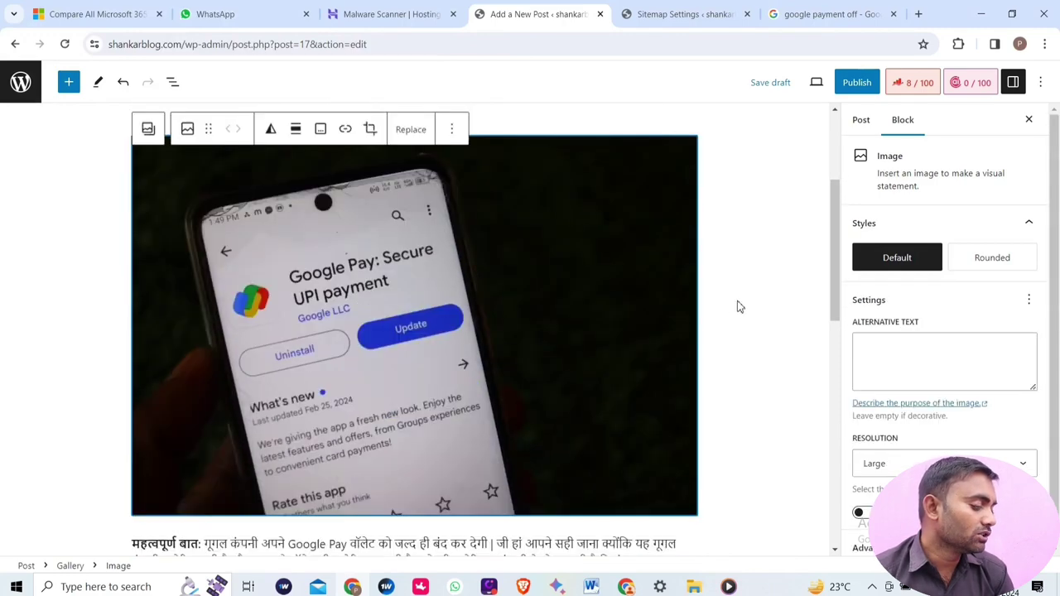
{"action": "left_click", "coordinate": [370, 129]}
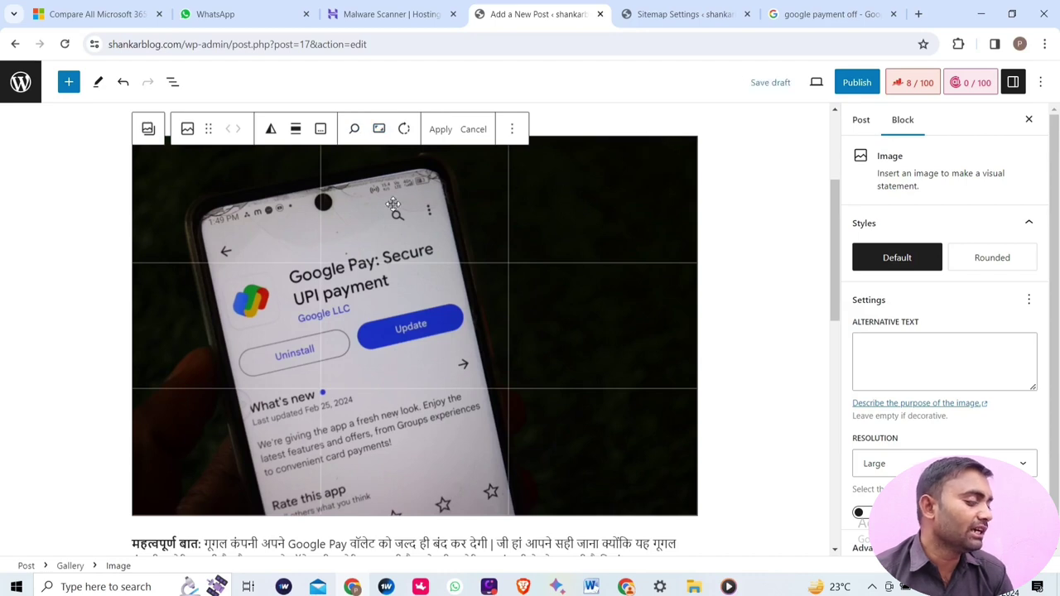
{"action": "left_click", "coordinate": [381, 130]}
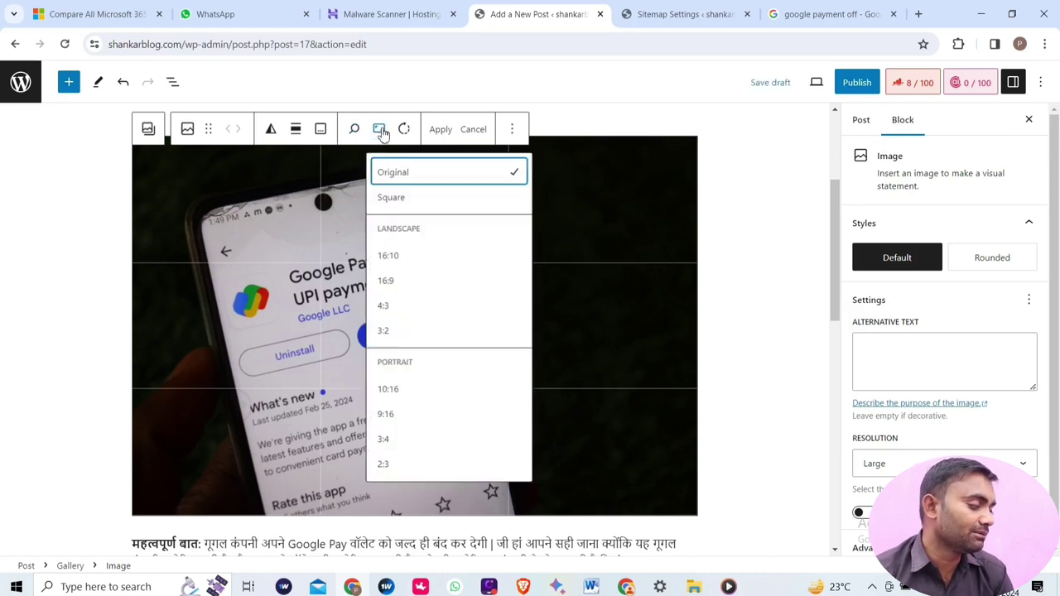
{"action": "left_click", "coordinate": [404, 256]}
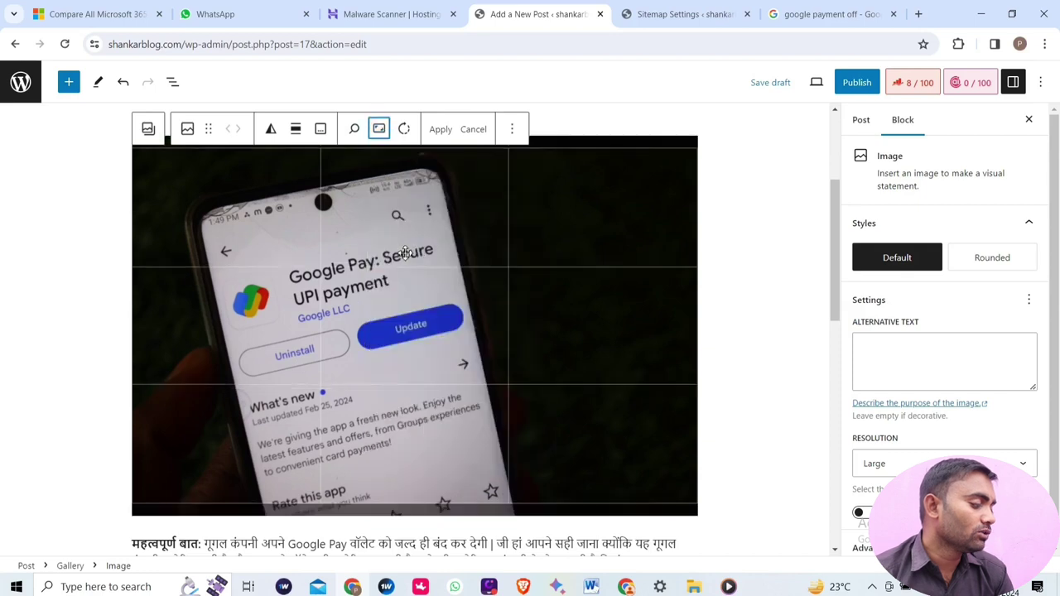
{"action": "left_click", "coordinate": [379, 130]}
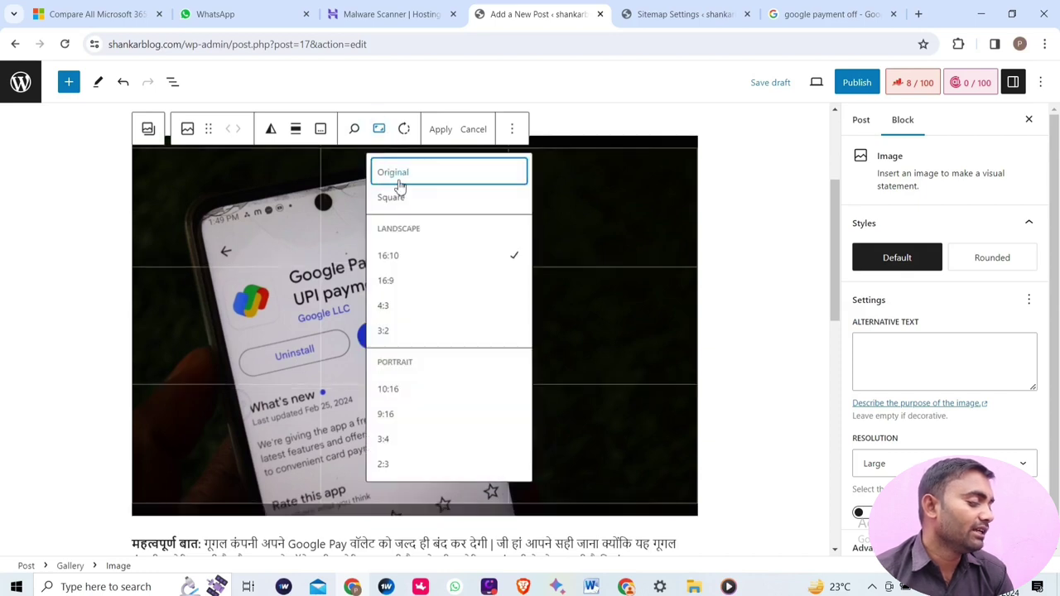
{"action": "left_click", "coordinate": [389, 331]}
{"action": "left_click", "coordinate": [379, 129]}
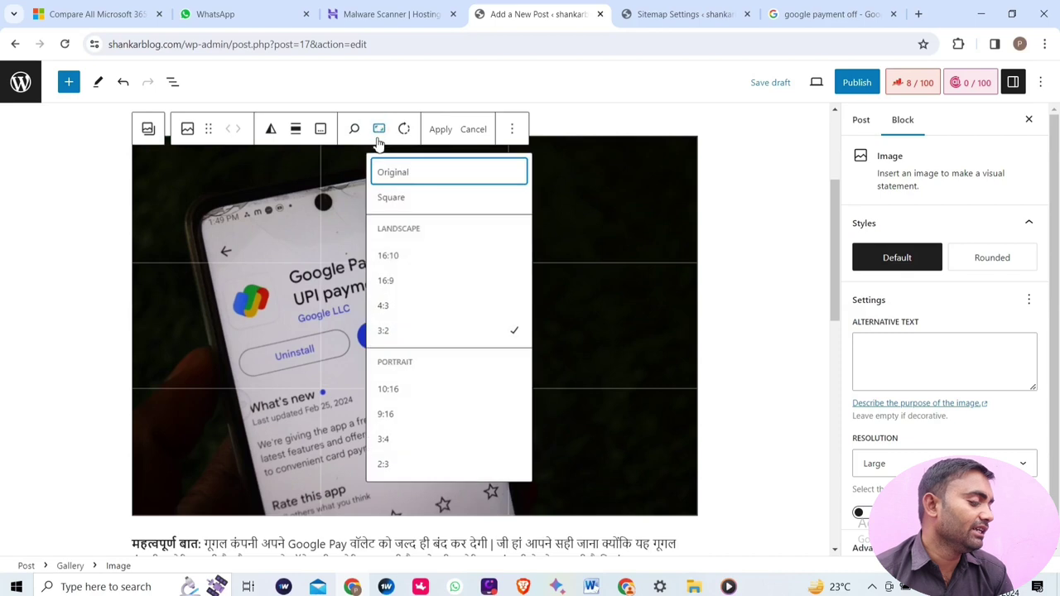
{"action": "left_click", "coordinate": [389, 256]}
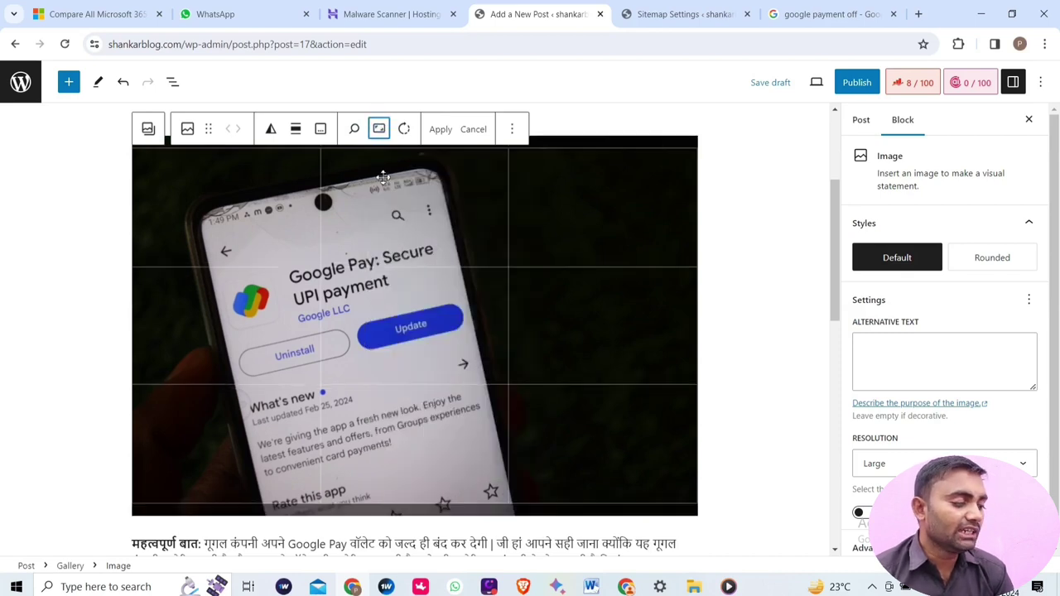
{"action": "left_click", "coordinate": [379, 129]}
{"action": "left_click", "coordinate": [382, 390]}
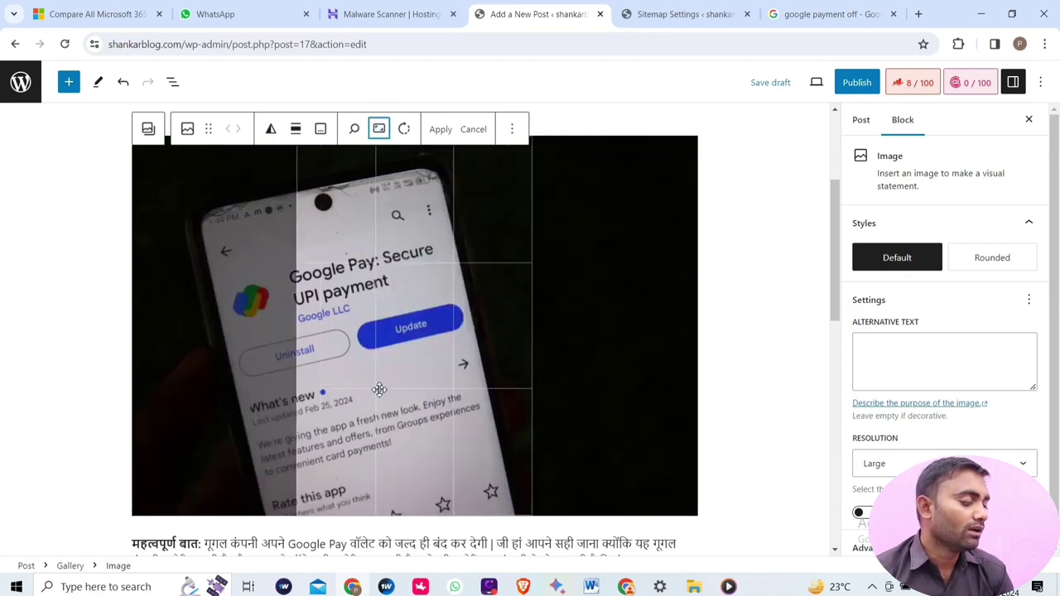
{"action": "left_click", "coordinate": [379, 129]}
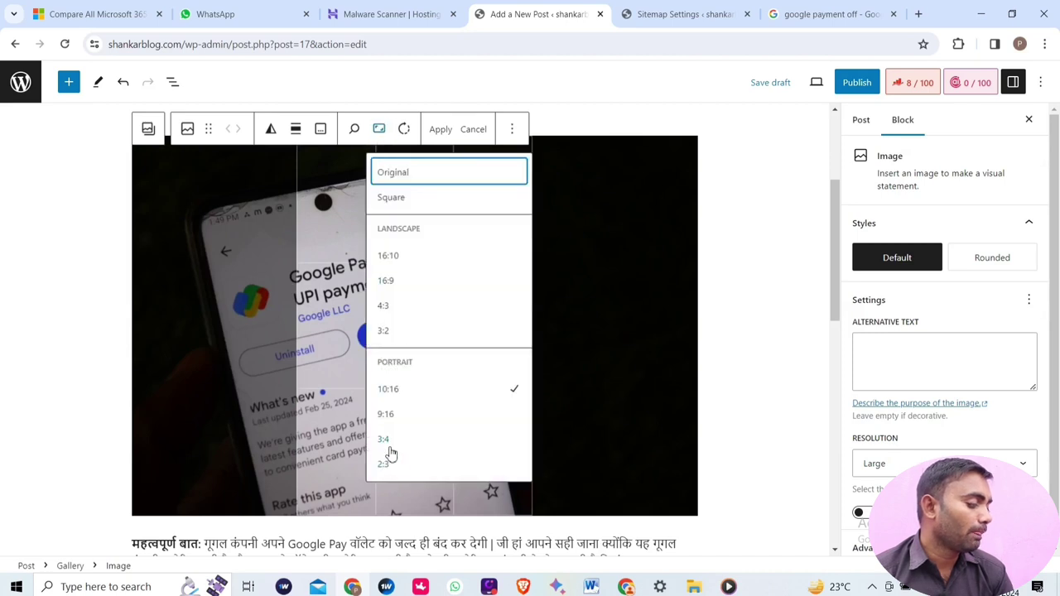
{"action": "left_click", "coordinate": [399, 331]}
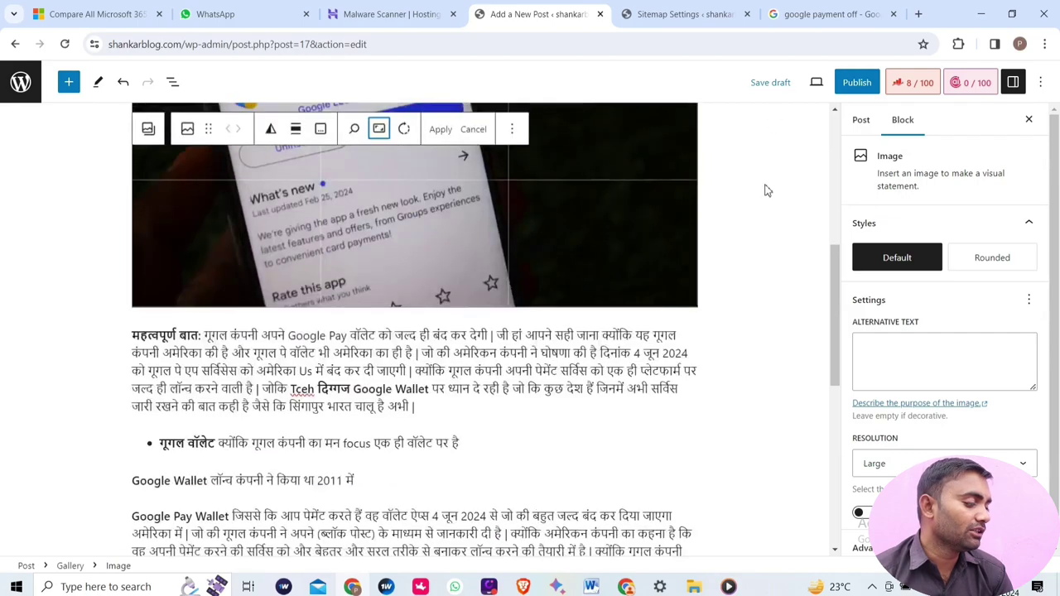
Insert an Image block between the paragraph starting "Google Pay Wallet" and the one starting "Google Pay"
{"action": "scroll", "coordinate": [766, 199], "scroll_direction": "down", "scroll_amount": 5}
{"action": "scroll", "coordinate": [767, 204], "scroll_direction": "down", "scroll_amount": 4}
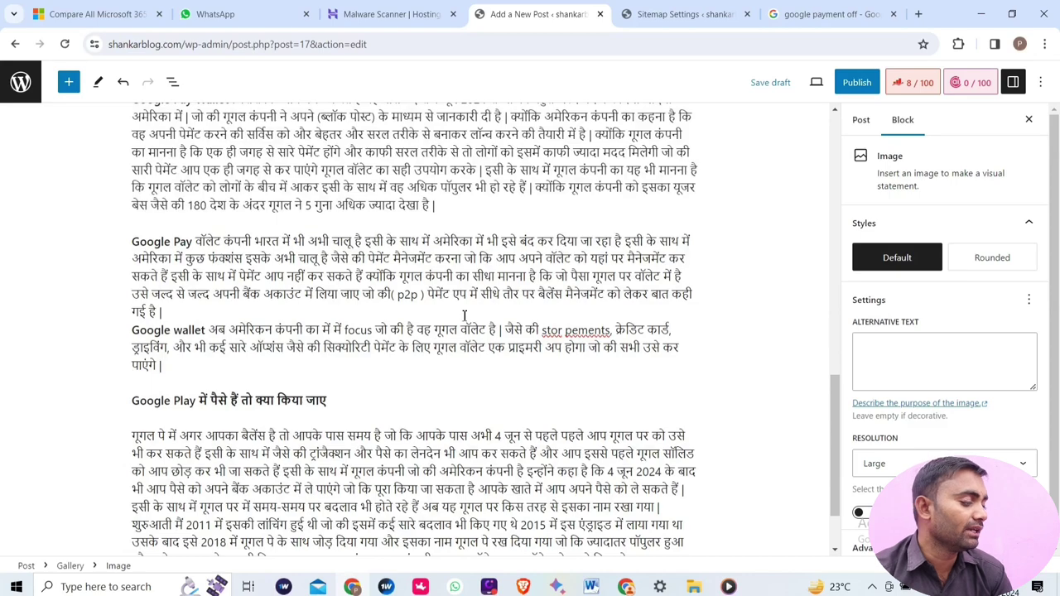
{"action": "scroll", "coordinate": [470, 311], "scroll_direction": "down", "scroll_amount": 1}
{"action": "scroll", "coordinate": [488, 338], "scroll_direction": "up", "scroll_amount": 4}
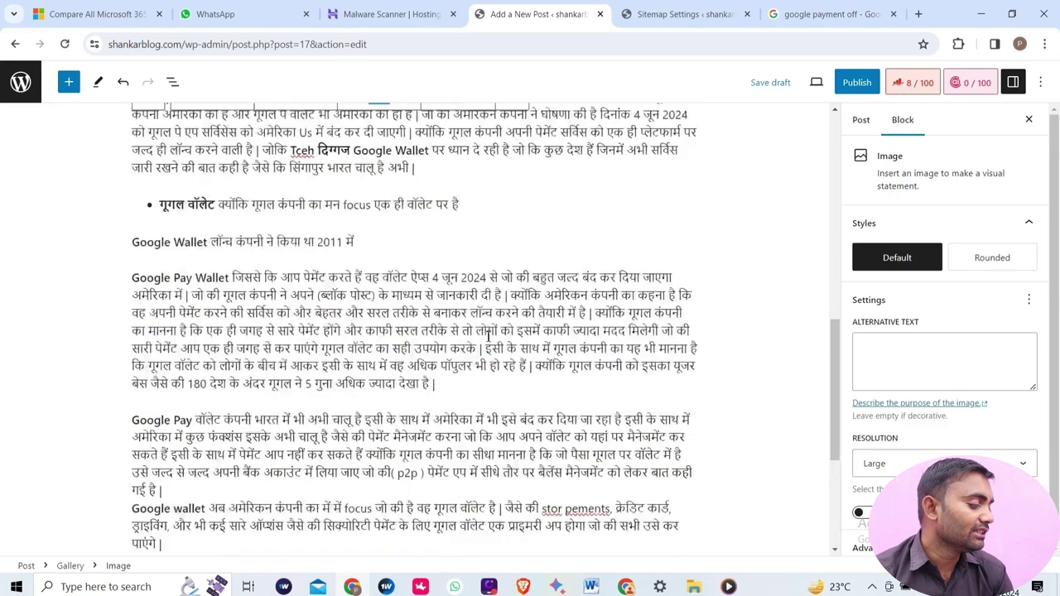
{"action": "scroll", "coordinate": [489, 336], "scroll_direction": "up", "scroll_amount": 3}
{"action": "scroll", "coordinate": [491, 336], "scroll_direction": "down", "scroll_amount": 2}
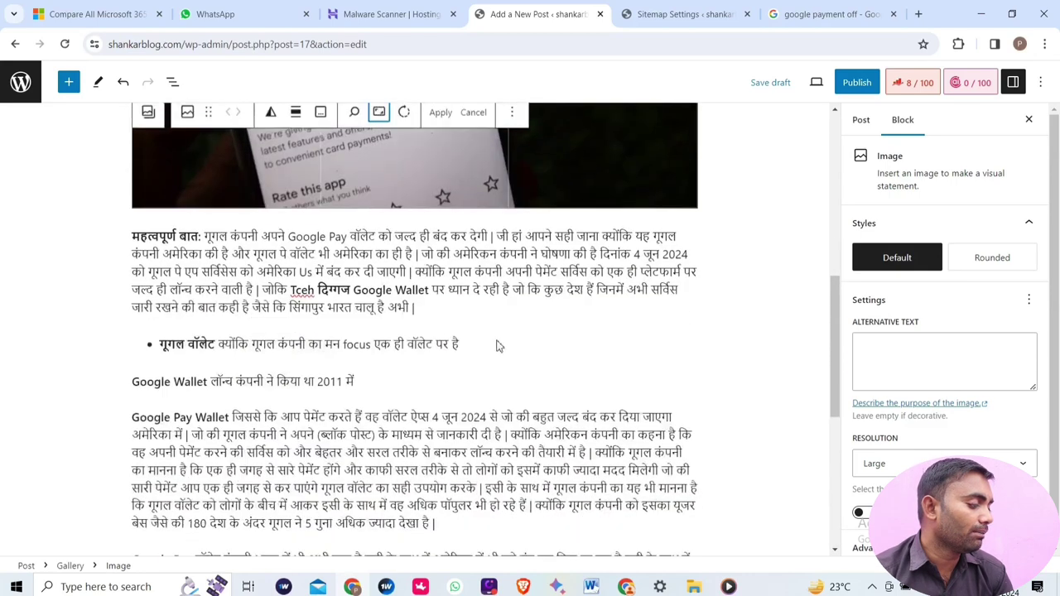
{"action": "left_click", "coordinate": [444, 469]}
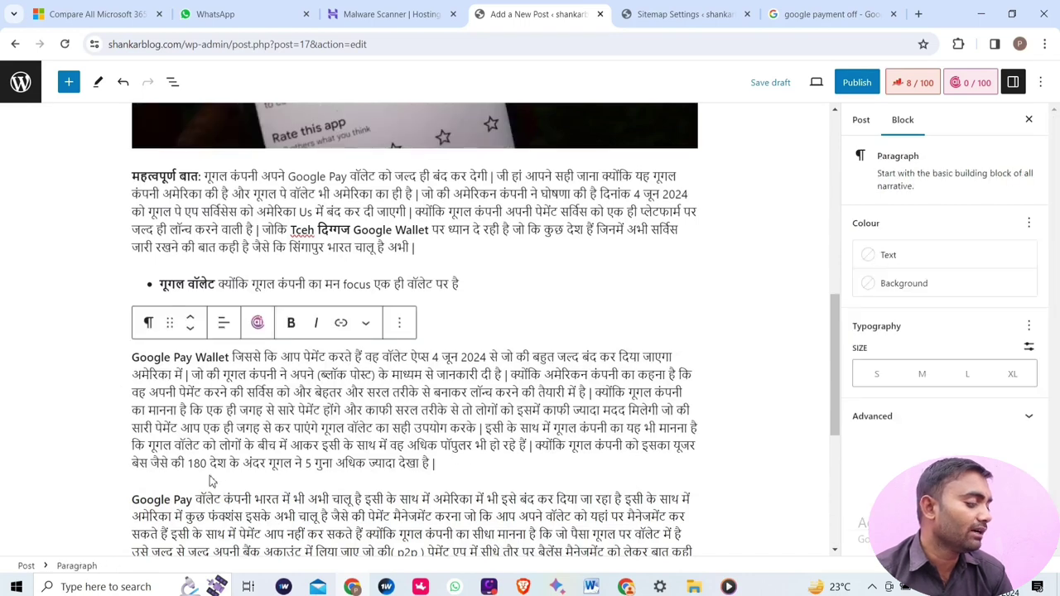
{"action": "mouse_move", "coordinate": [151, 485]}
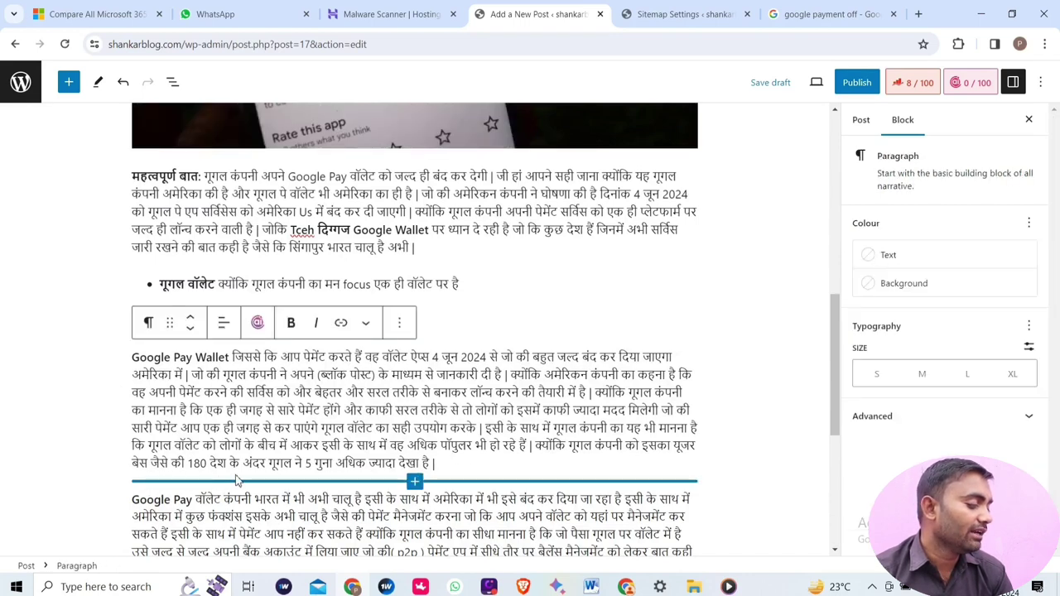
{"action": "left_click", "coordinate": [415, 483]}
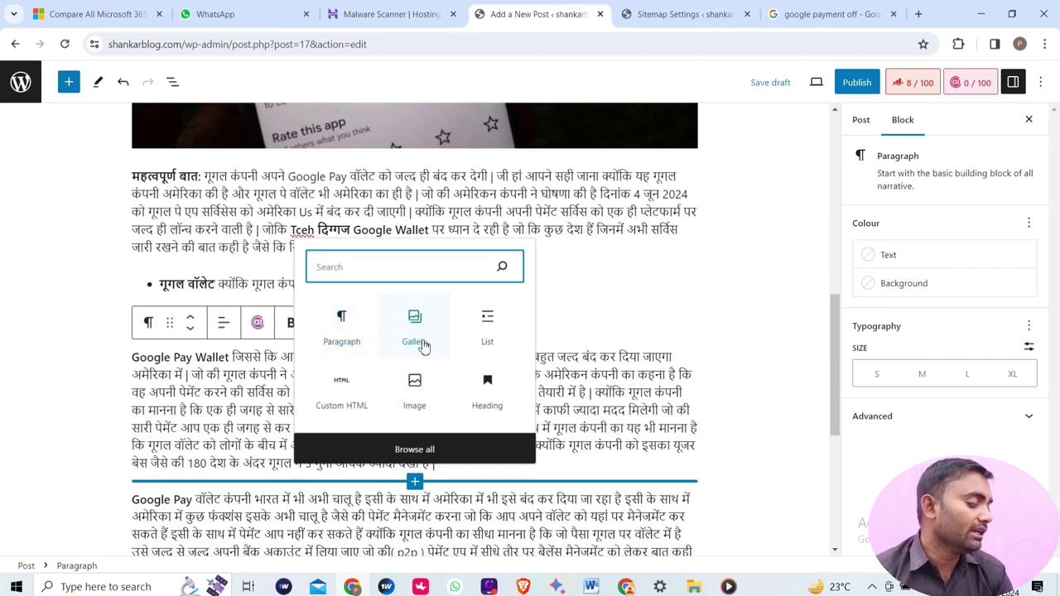
{"action": "left_click", "coordinate": [414, 388]}
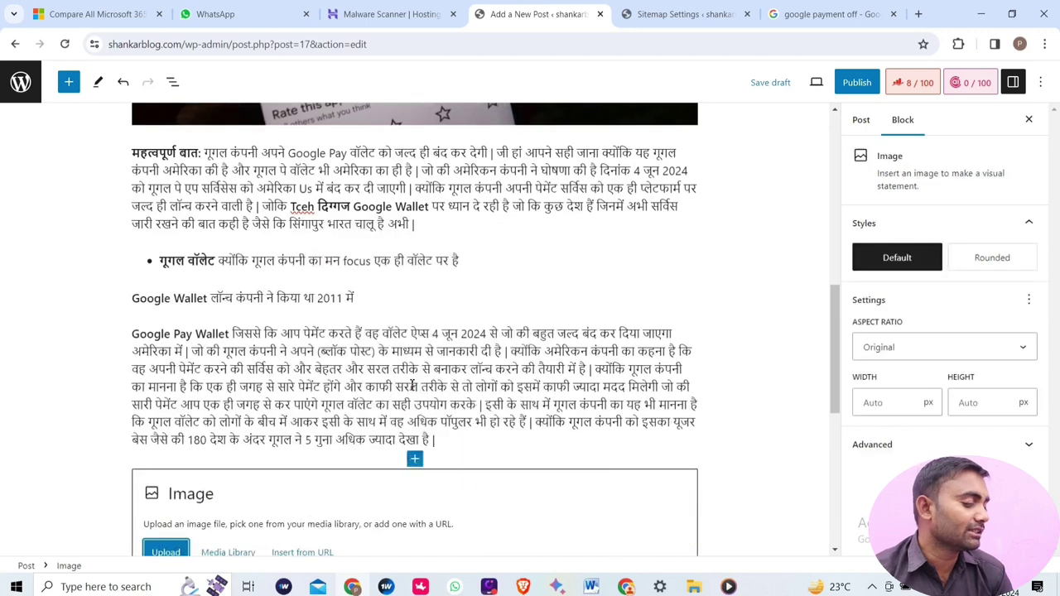
{"action": "scroll", "coordinate": [221, 403], "scroll_direction": "down", "scroll_amount": 2}
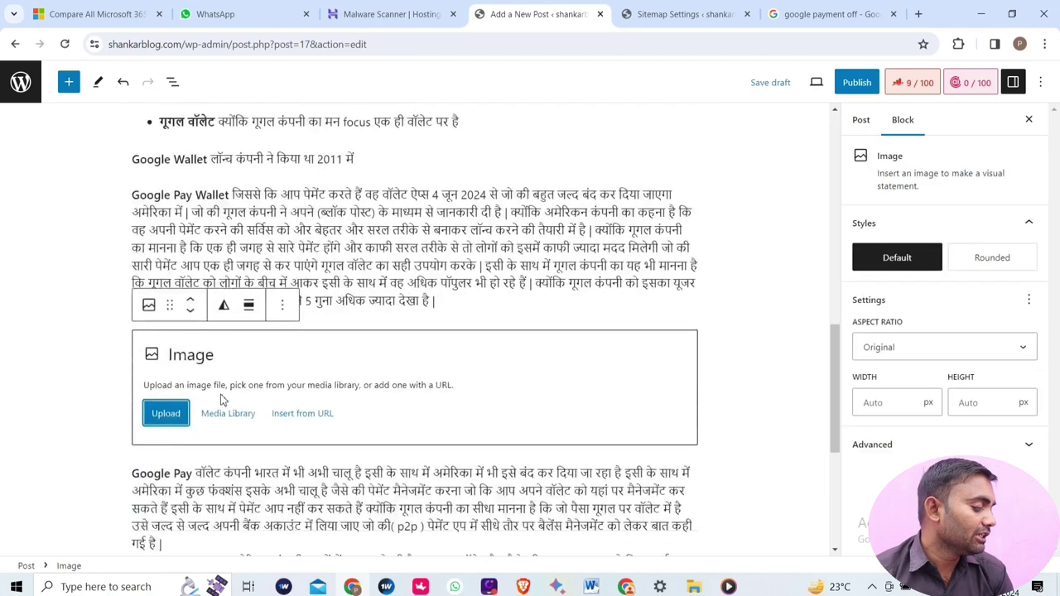
{"action": "left_click", "coordinate": [165, 413]}
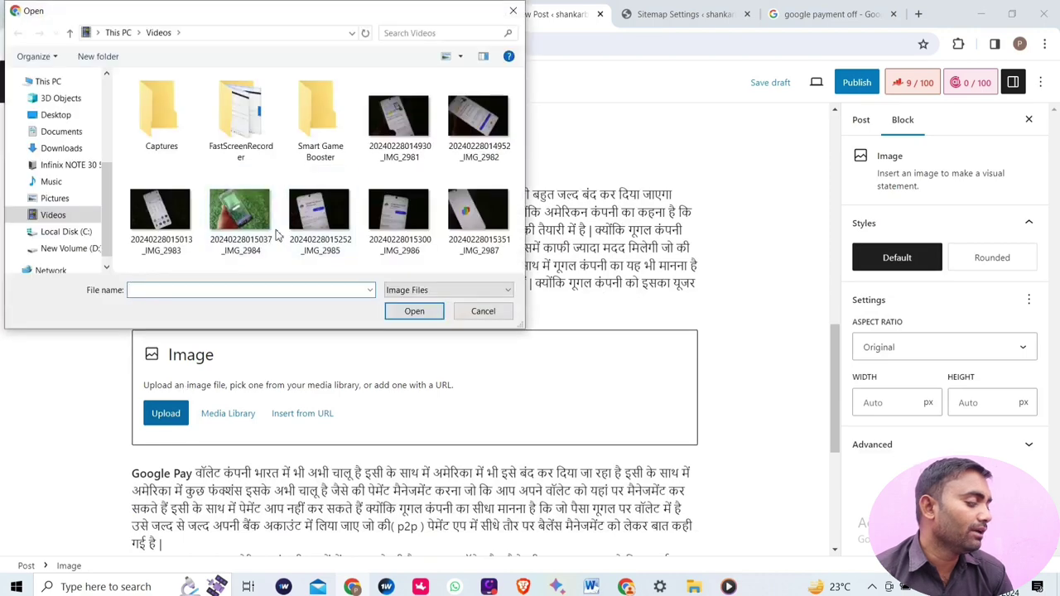
{"action": "left_click", "coordinate": [396, 131]}
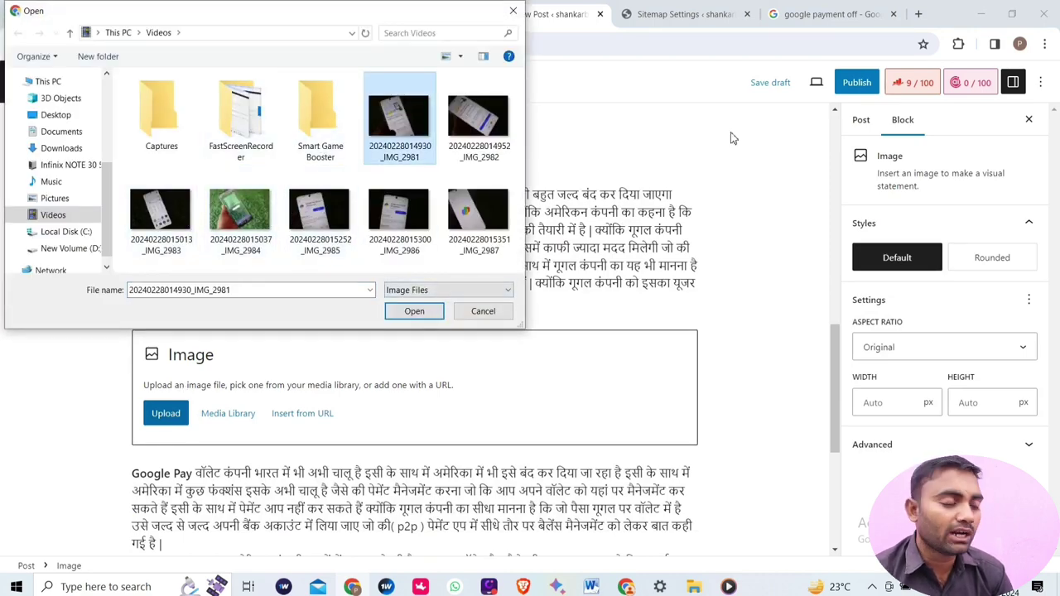
{"action": "left_click", "coordinate": [416, 310]}
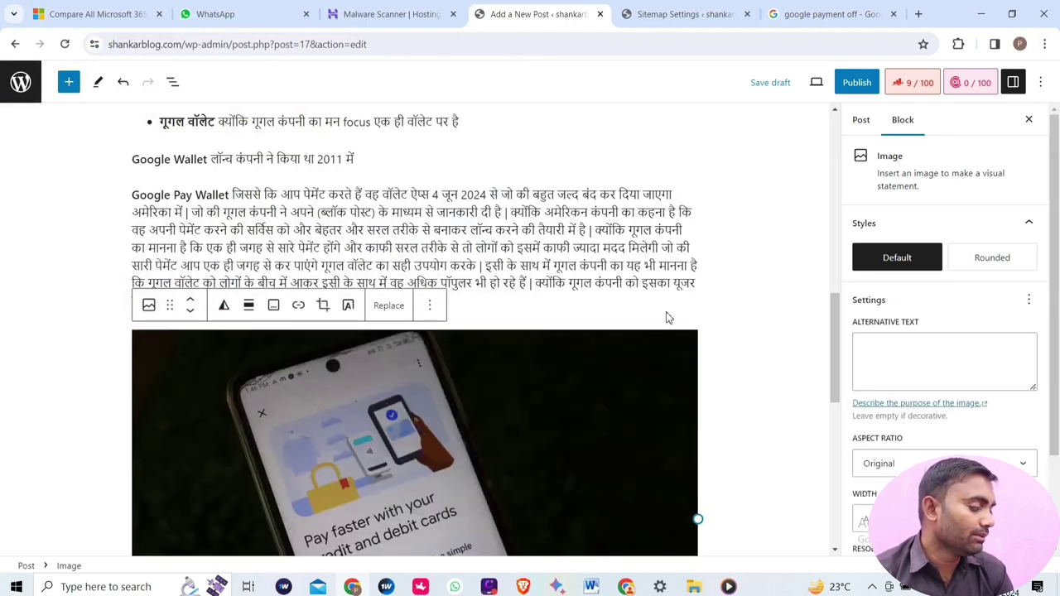
Align the second phone image to the left and leave it uncropped
{"action": "scroll", "coordinate": [664, 319], "scroll_direction": "down", "scroll_amount": 3}
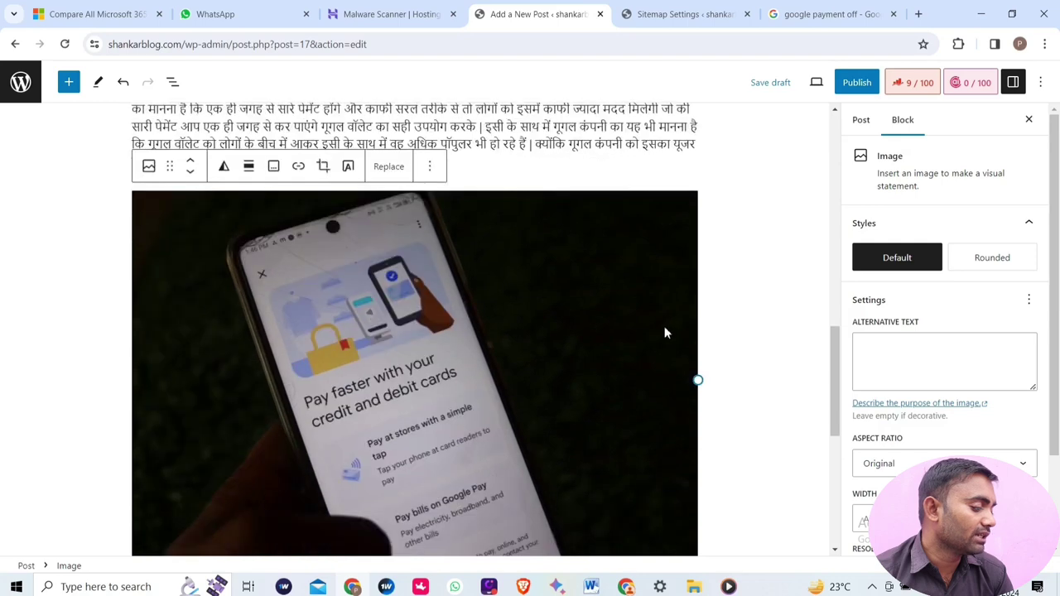
{"action": "scroll", "coordinate": [662, 336], "scroll_direction": "up", "scroll_amount": 2}
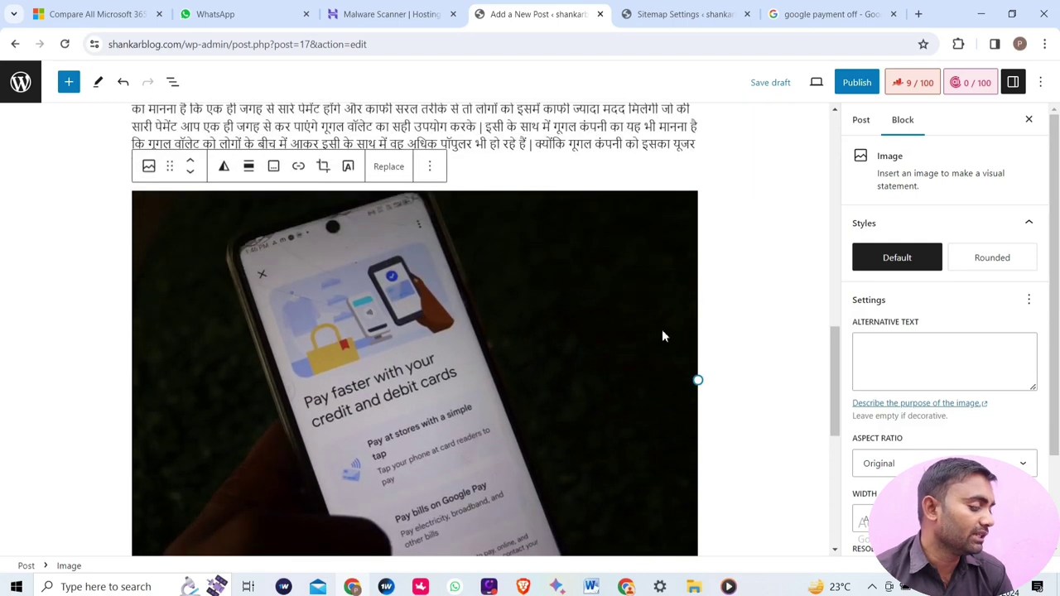
{"action": "left_click", "coordinate": [250, 168]}
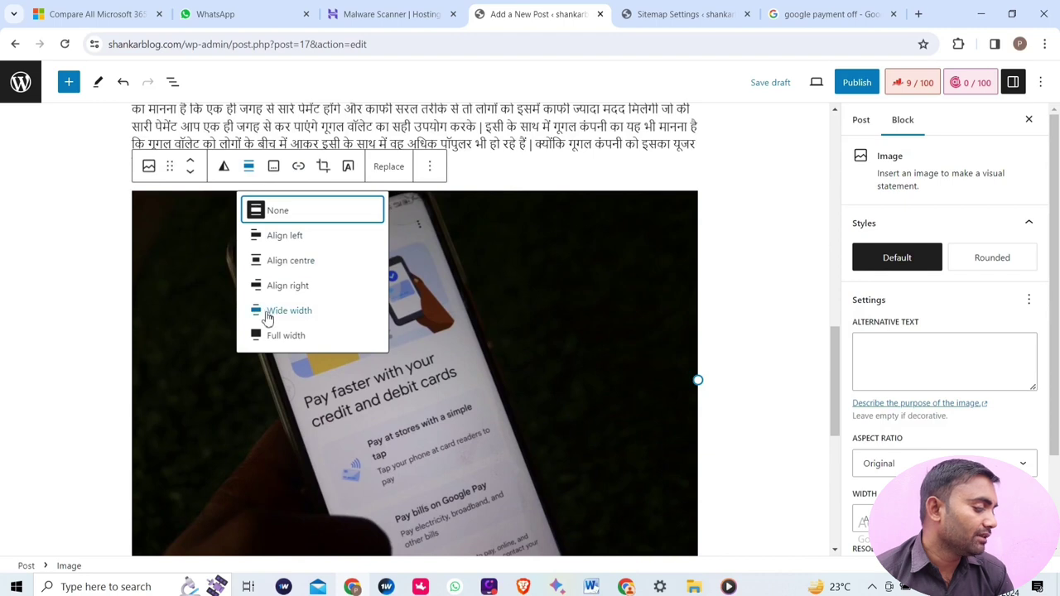
{"action": "left_click", "coordinate": [284, 235]}
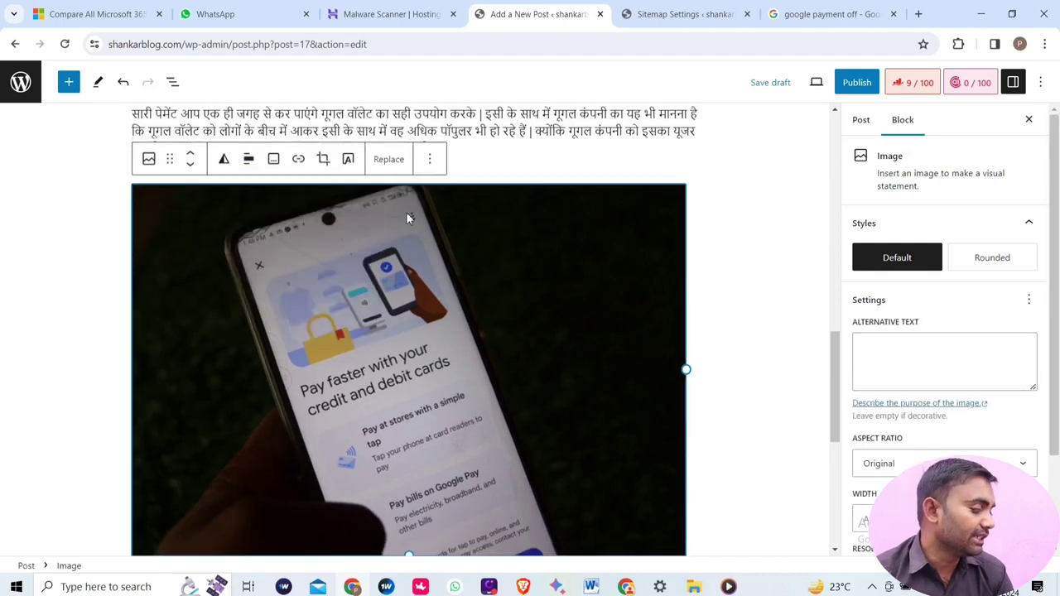
{"action": "left_click", "coordinate": [323, 160]}
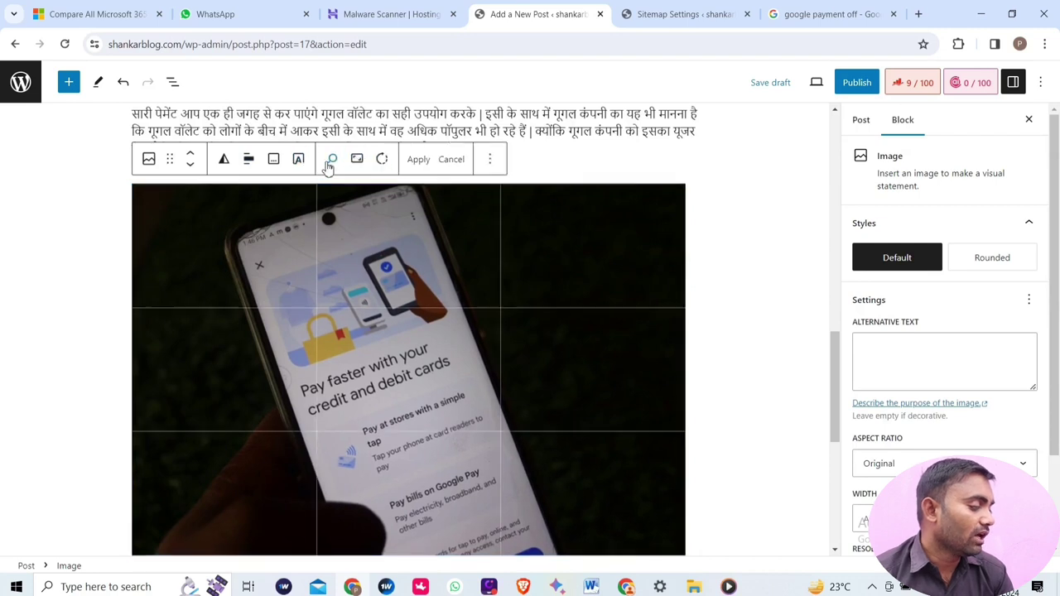
{"action": "left_click", "coordinate": [686, 178]}
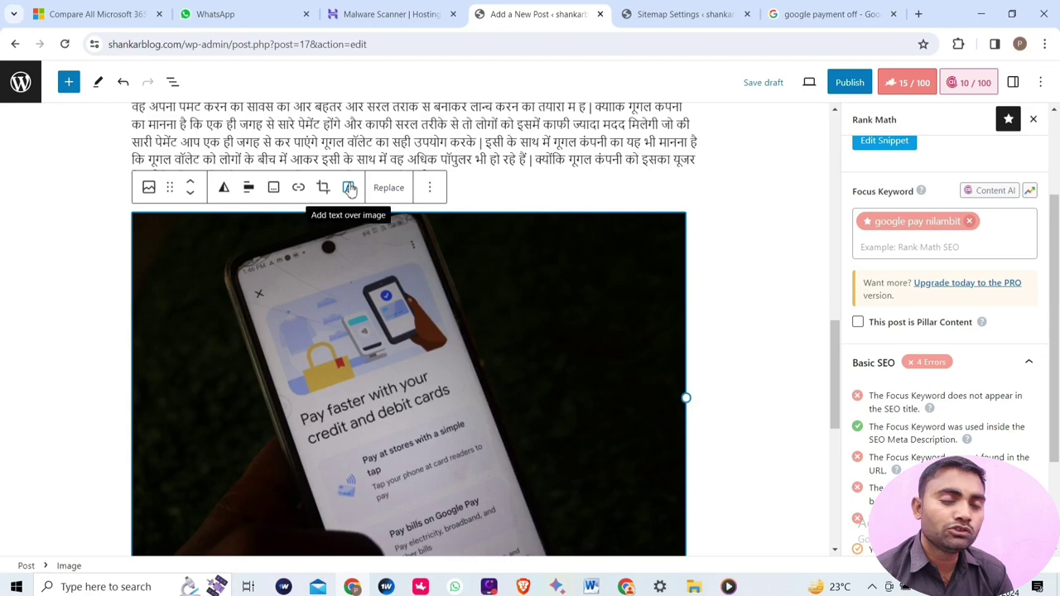
Add the overlay text "google pay Nilambit" on top of the left-aligned phone image
{"action": "left_click", "coordinate": [350, 188]}
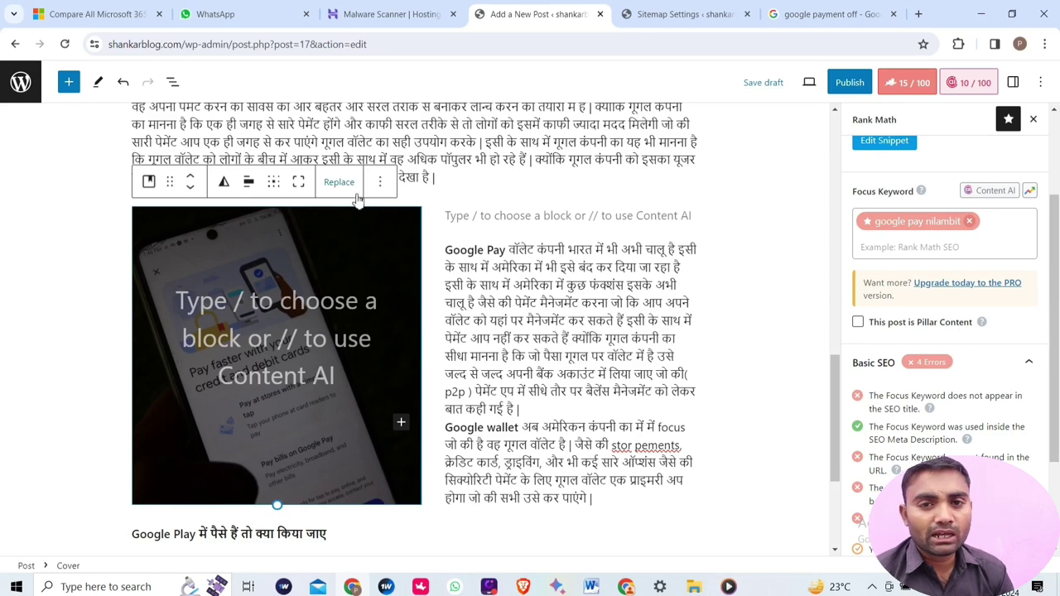
{"action": "type", "text": "google pay nilambit"}
{"action": "mouse_move", "coordinate": [462, 366]}
{"action": "left_mouse_down"}
{"action": "mouse_move", "coordinate": [439, 368]}
{"action": "mouse_move", "coordinate": [448, 371]}
{"action": "left_mouse_up"}
{"action": "key", "text": "BackSpace"}
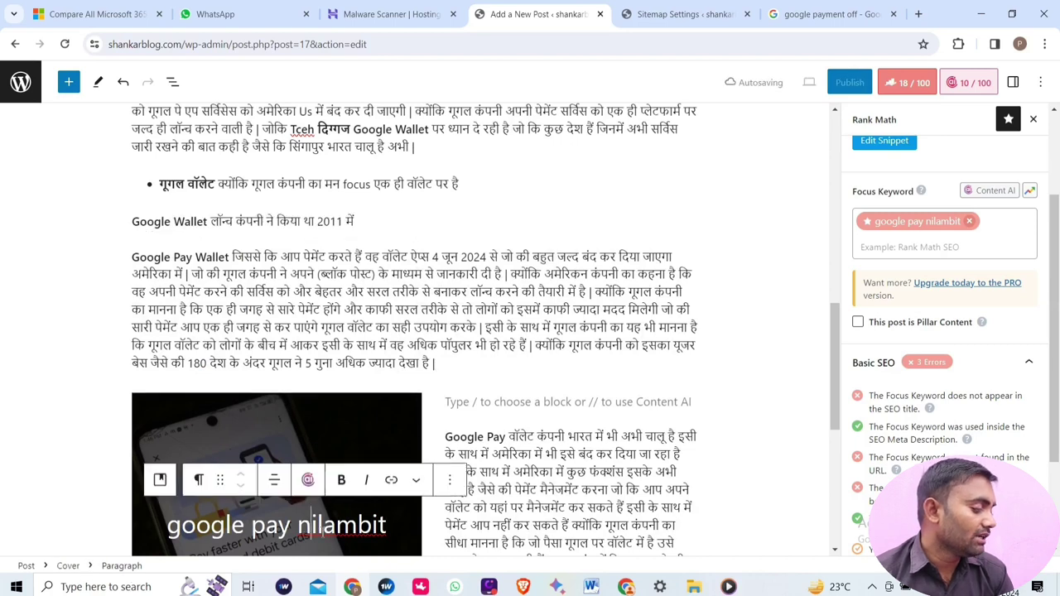
{"action": "left_click", "coordinate": [305, 527]}
{"action": "key", "text": "BackSpace"}
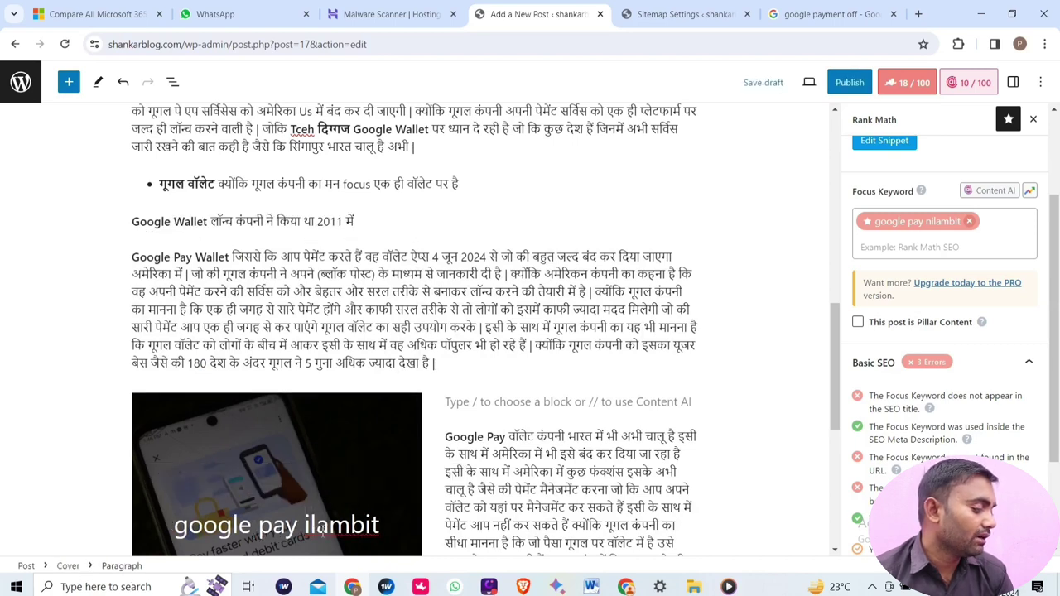
{"action": "type", "text": "N"}
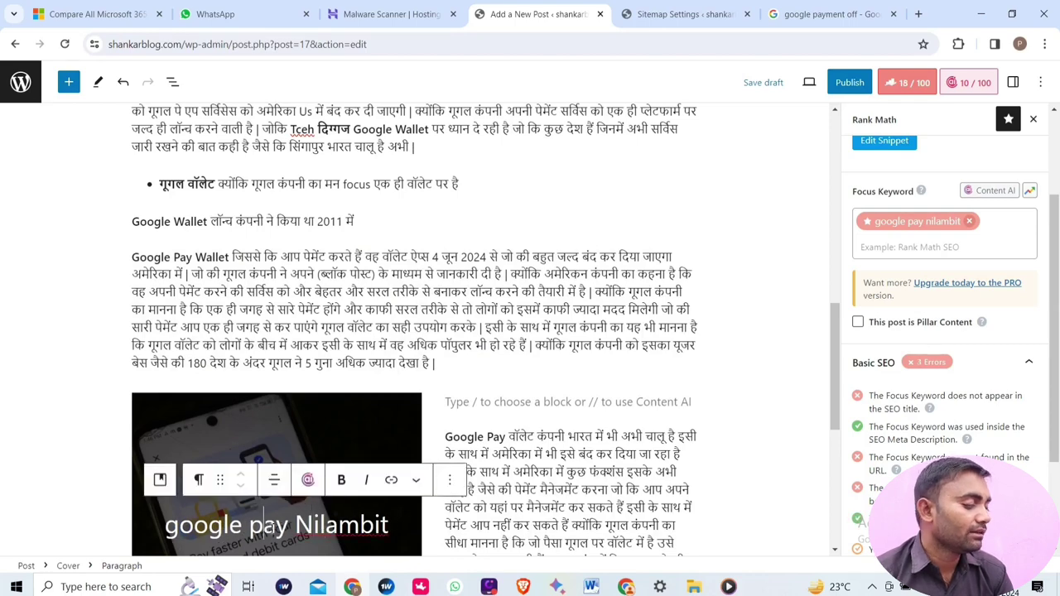
Review the illustrated post and examine Rank Math's Basic SEO checks for the focus keyword "google pay nilambit"
{"action": "scroll", "coordinate": [572, 353], "scroll_direction": "down", "scroll_amount": 5}
{"action": "scroll", "coordinate": [571, 354], "scroll_direction": "up", "scroll_amount": 6}
{"action": "scroll", "coordinate": [572, 354], "scroll_direction": "up", "scroll_amount": 6}
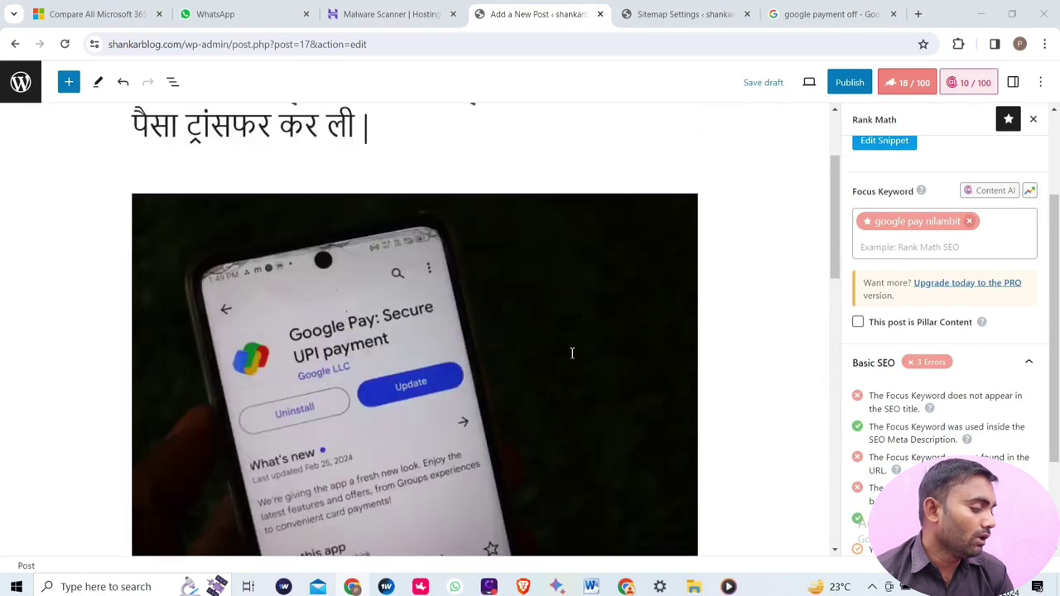
{"action": "scroll", "coordinate": [570, 357], "scroll_direction": "up", "scroll_amount": 2}
{"action": "scroll", "coordinate": [576, 368], "scroll_direction": "down", "scroll_amount": 3}
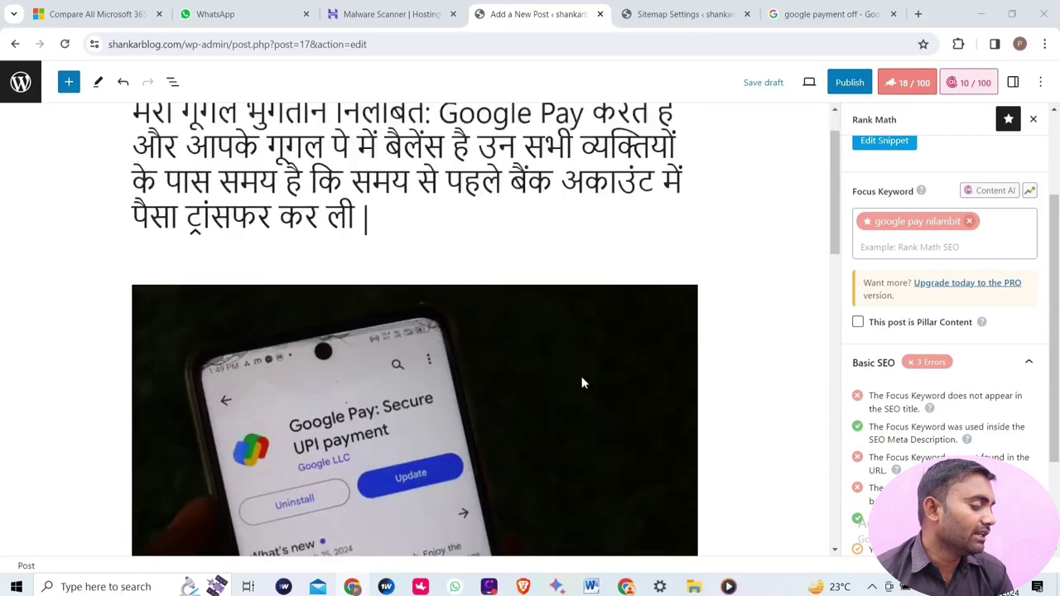
{"action": "scroll", "coordinate": [953, 422], "scroll_direction": "down", "scroll_amount": 3}
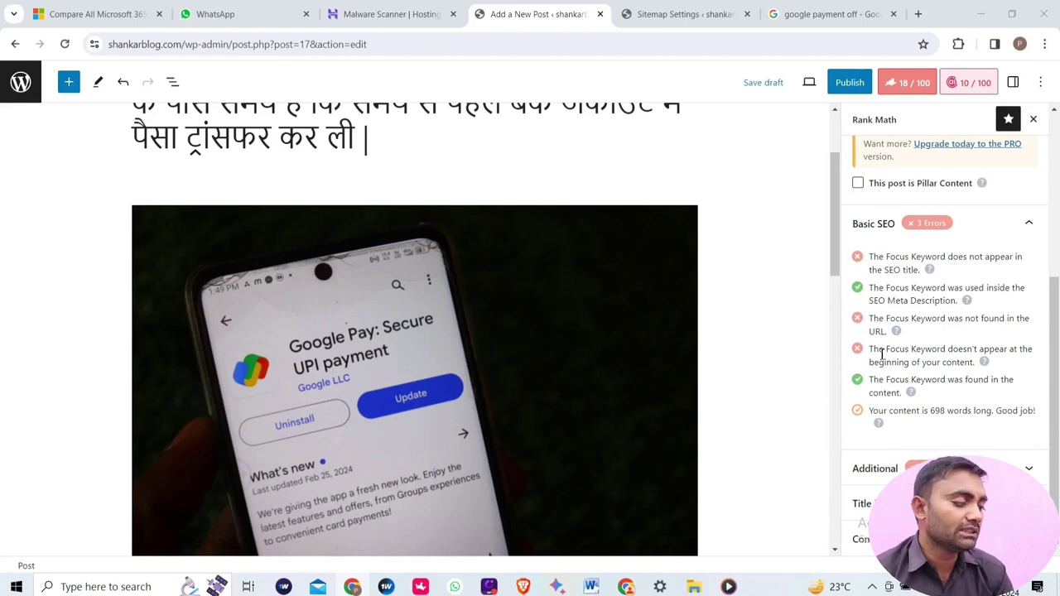
Search Google for "google publisher" in a new browser tab
{"action": "left_click", "coordinate": [919, 14]}
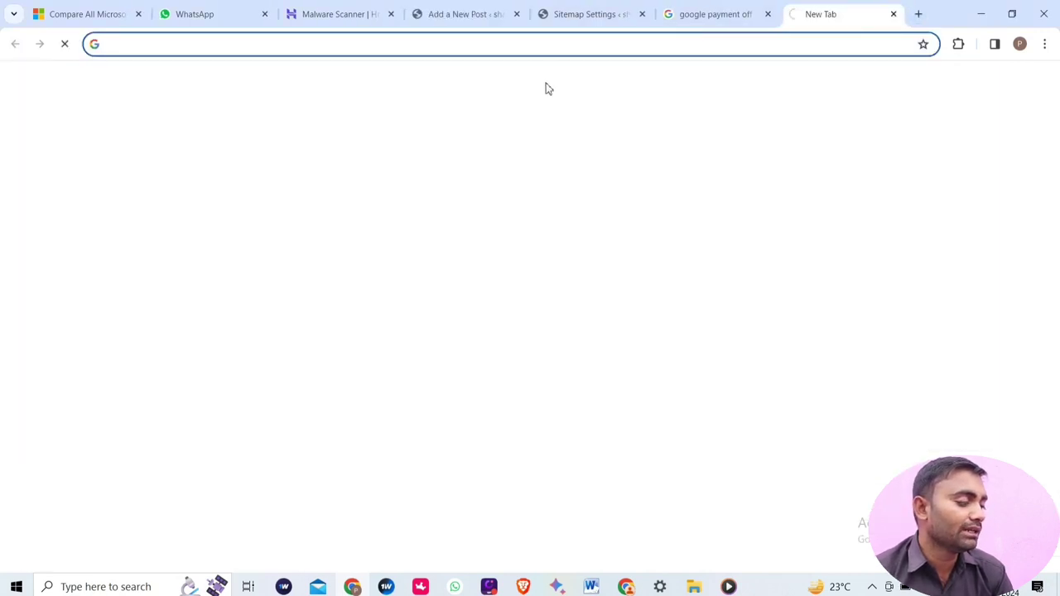
{"action": "left_click", "coordinate": [454, 283]}
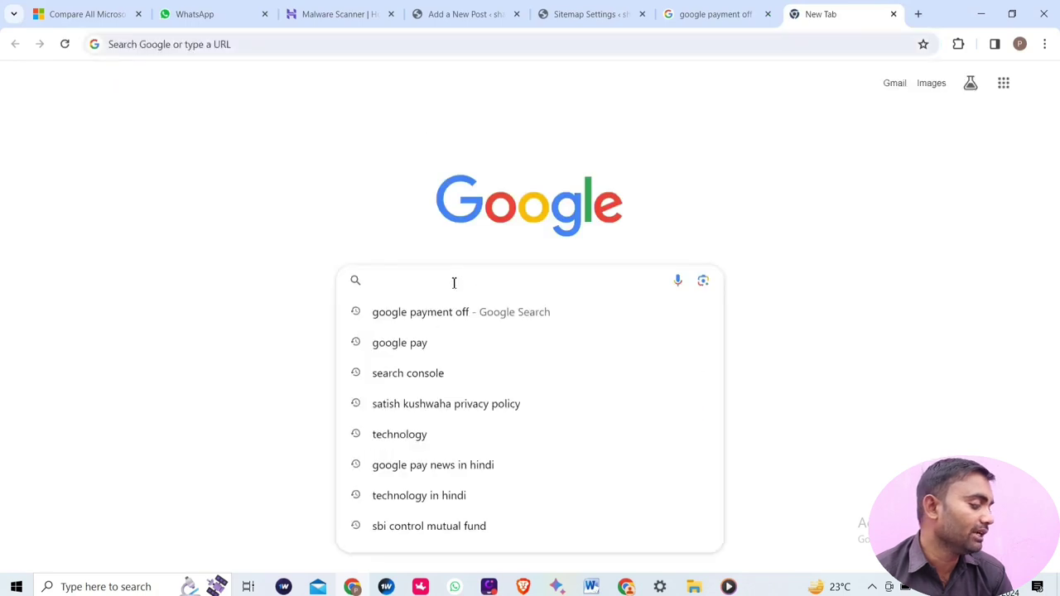
{"action": "type", "text": "GOOGLE P"}
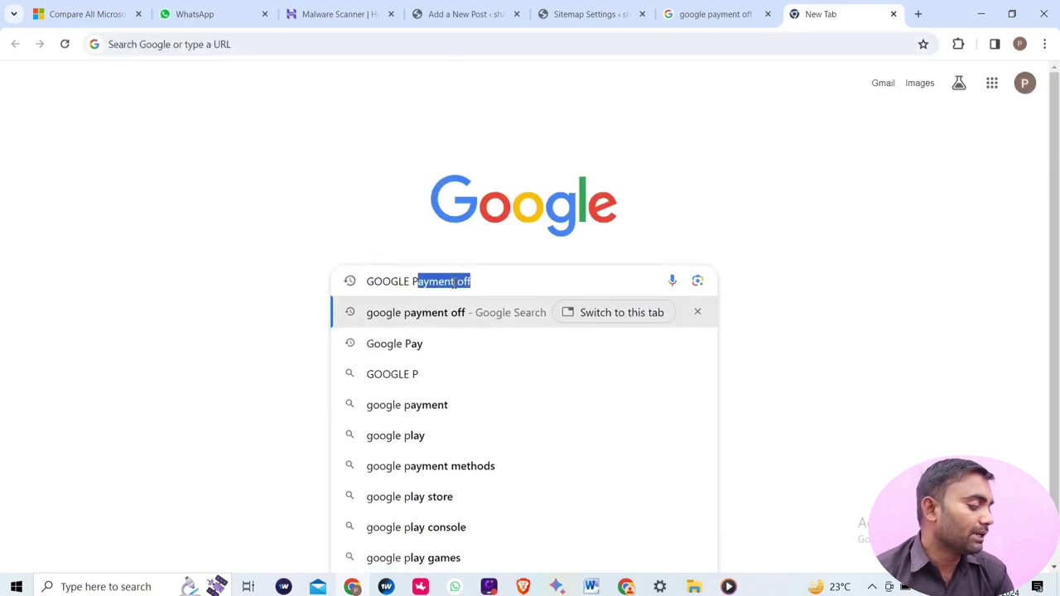
{"action": "type", "text": "U"}
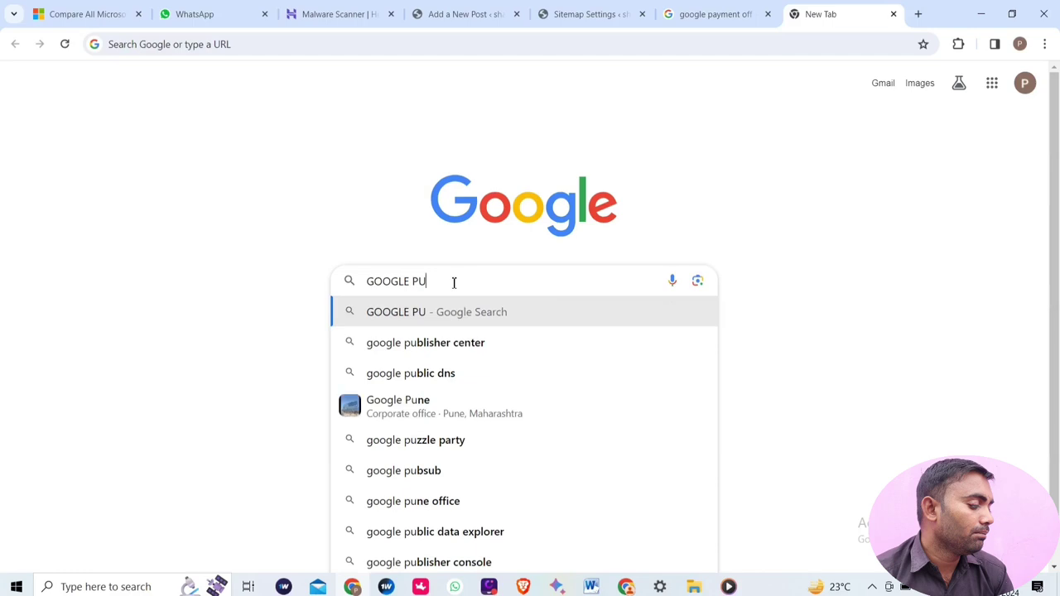
{"action": "type", "text": "BLIS"}
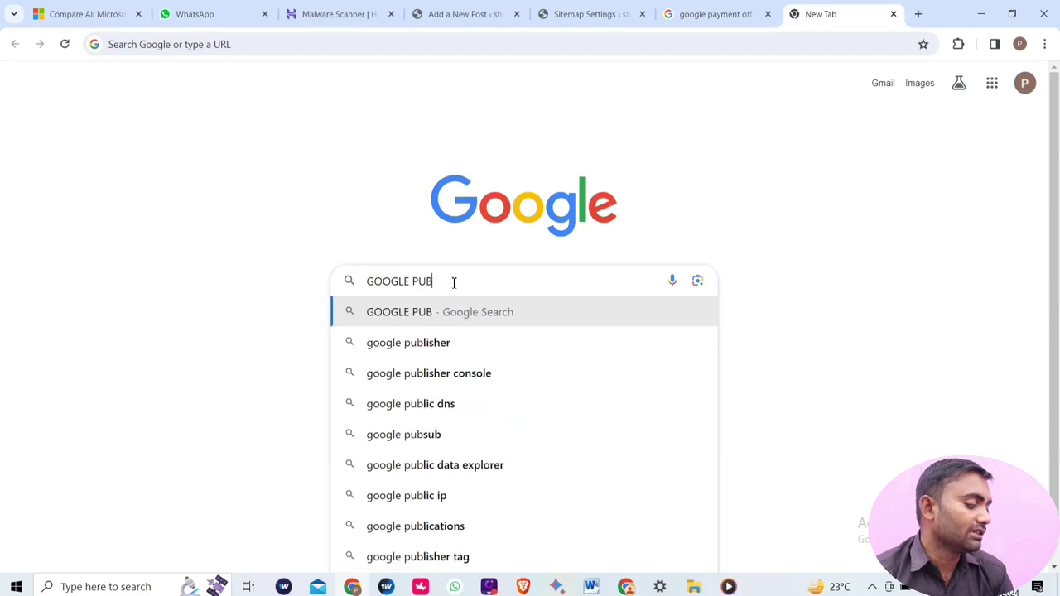
{"action": "left_click", "coordinate": [427, 316]}
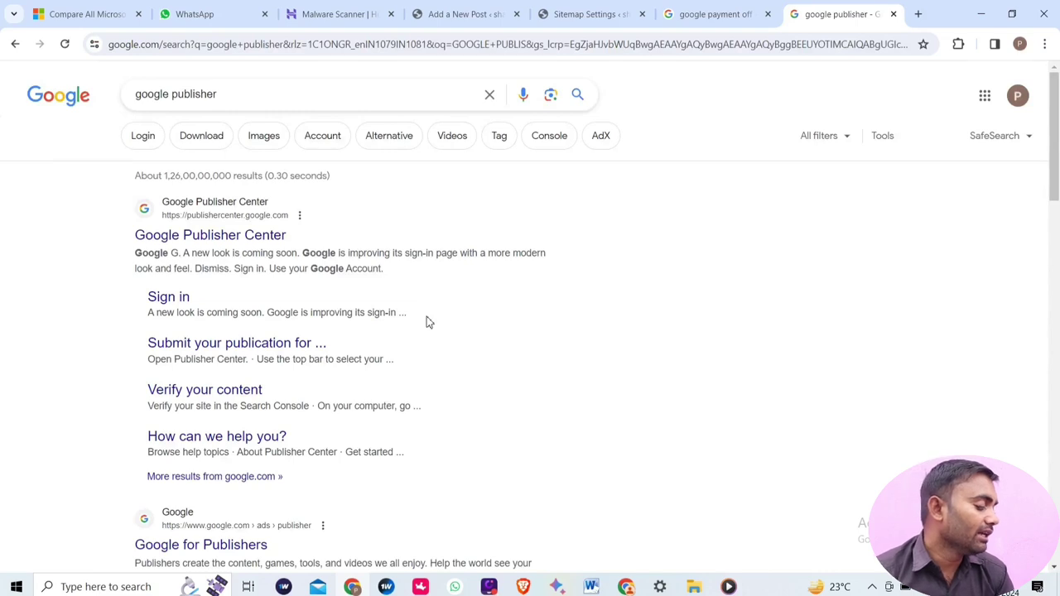
{"action": "left_click", "coordinate": [235, 235]}
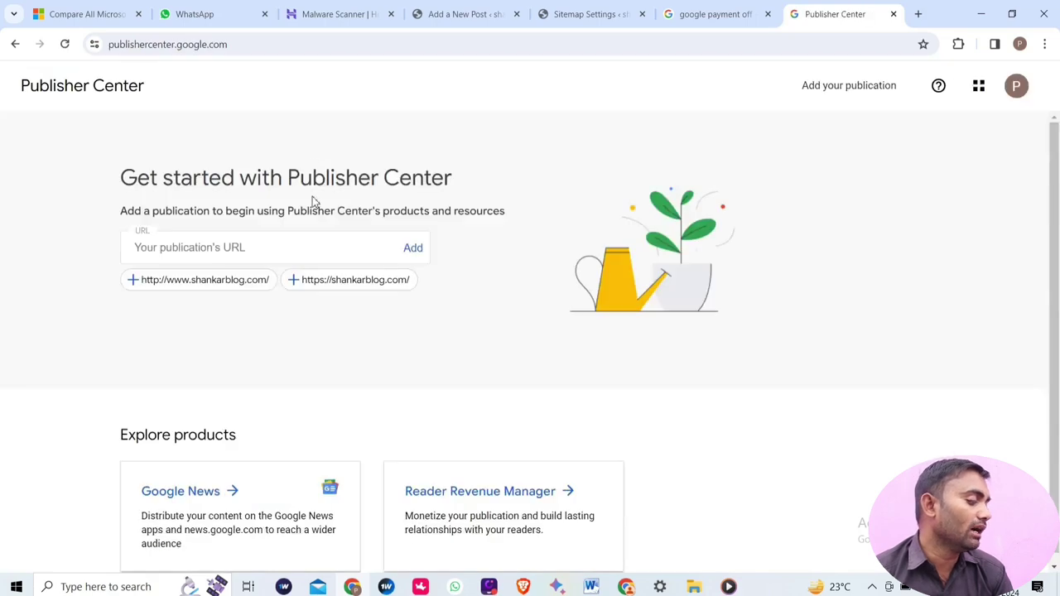
{"action": "left_click", "coordinate": [374, 283]}
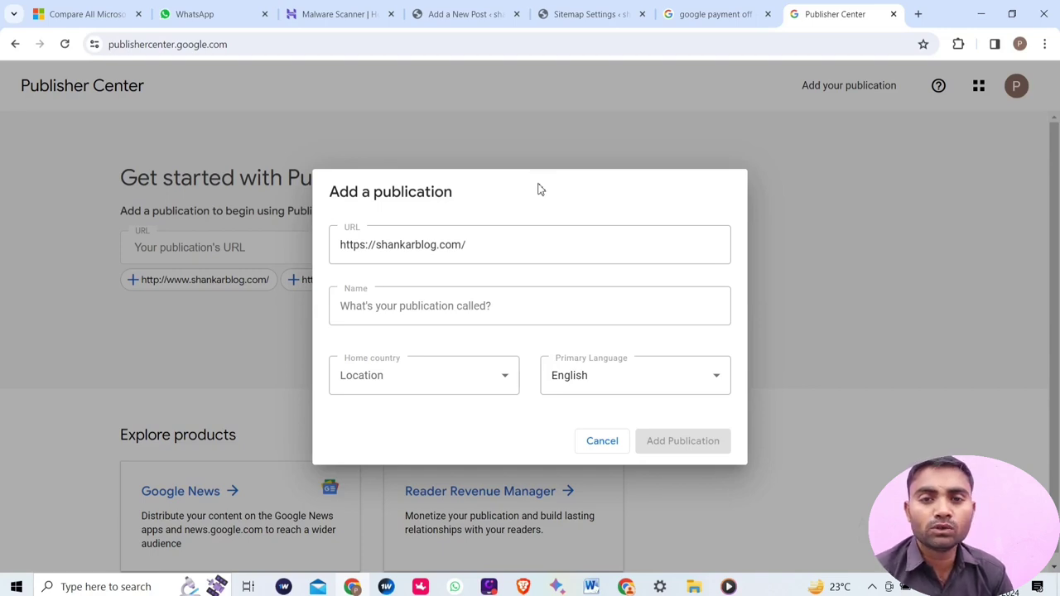
{"action": "left_click", "coordinate": [425, 304]}
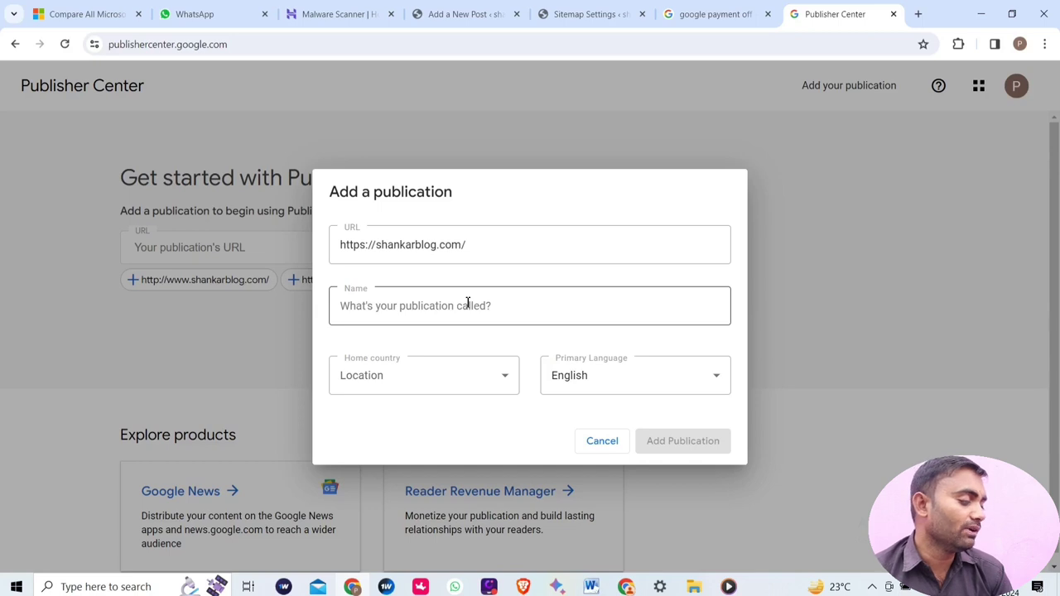
Return to the Google Pay post in the WordPress editor and publish it immediately with public visibility
{"action": "left_click", "coordinate": [596, 14]}
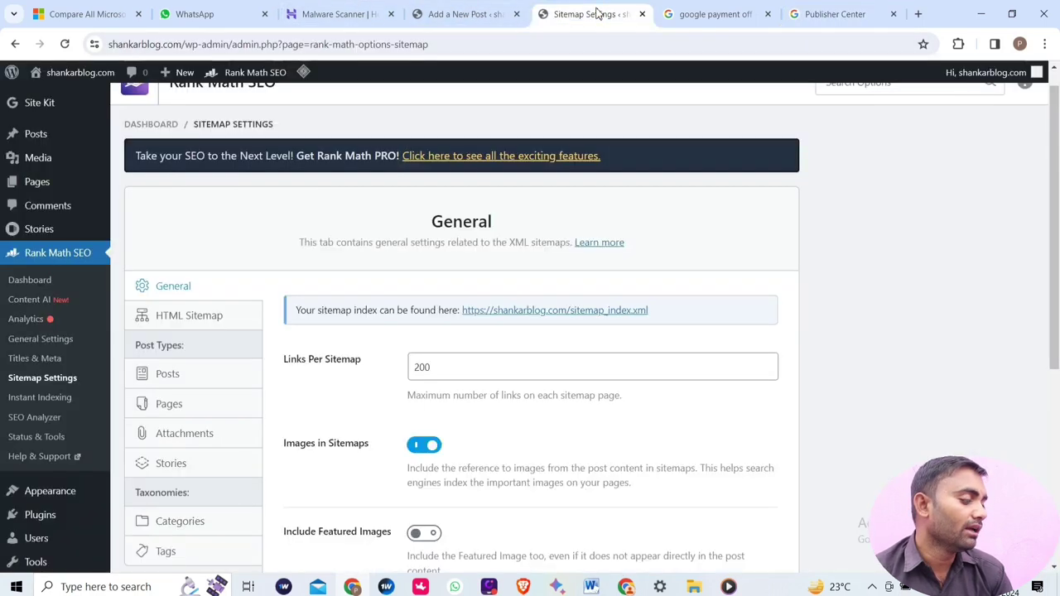
{"action": "left_click", "coordinate": [706, 14]}
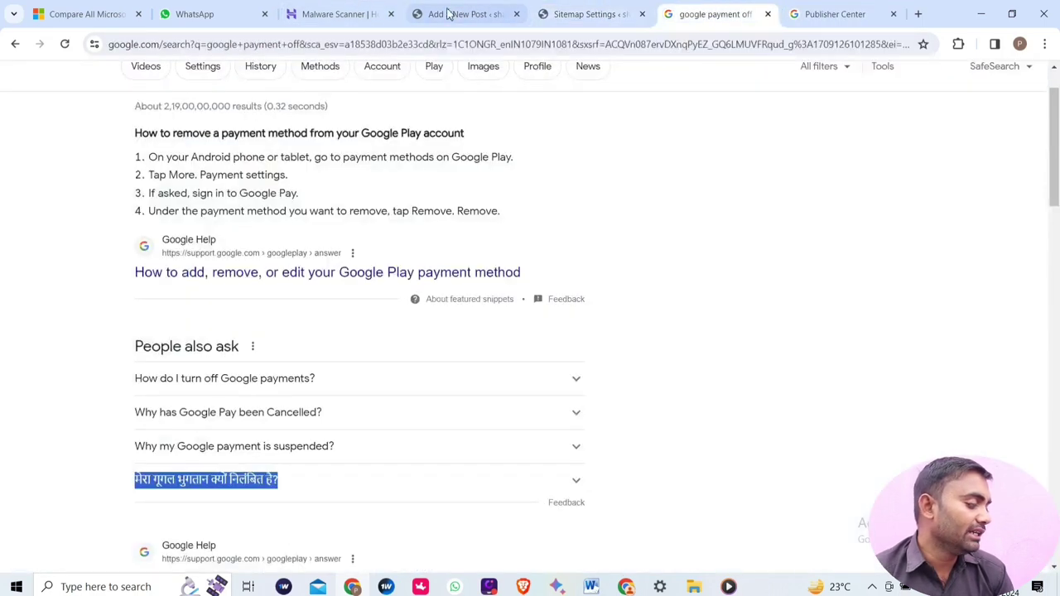
{"action": "left_click", "coordinate": [336, 14]}
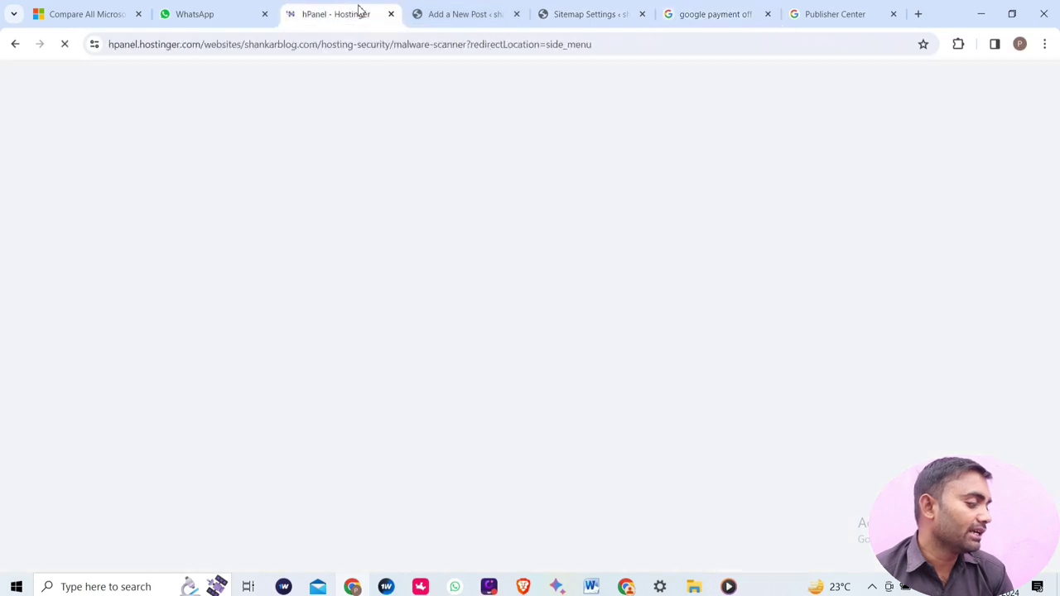
{"action": "left_click", "coordinate": [483, 13]}
{"action": "scroll", "coordinate": [761, 247], "scroll_direction": "down", "scroll_amount": 1}
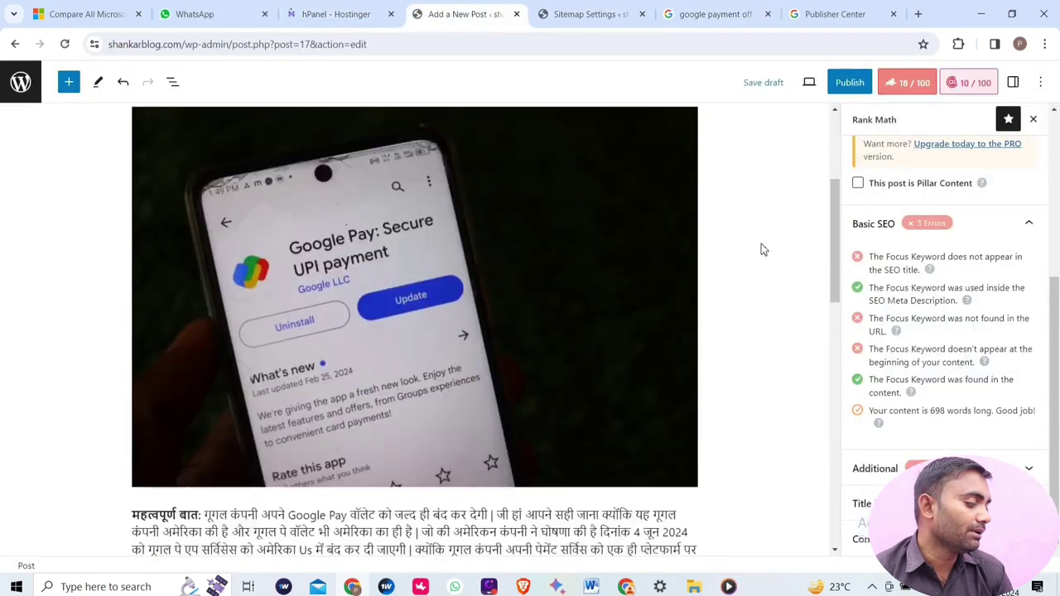
{"action": "scroll", "coordinate": [762, 243], "scroll_direction": "down", "scroll_amount": 15}
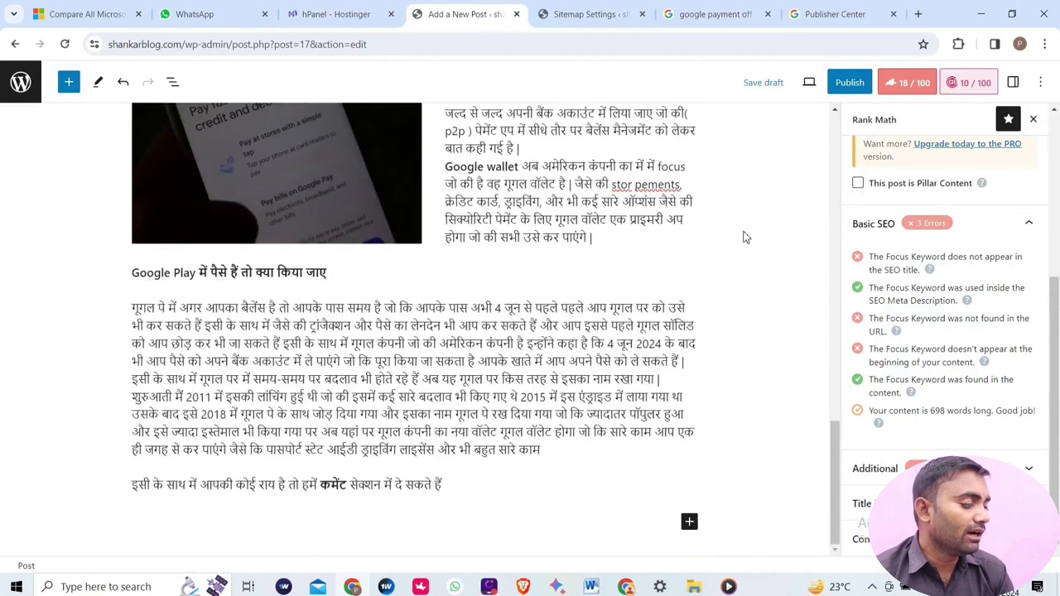
{"action": "left_click", "coordinate": [849, 79]}
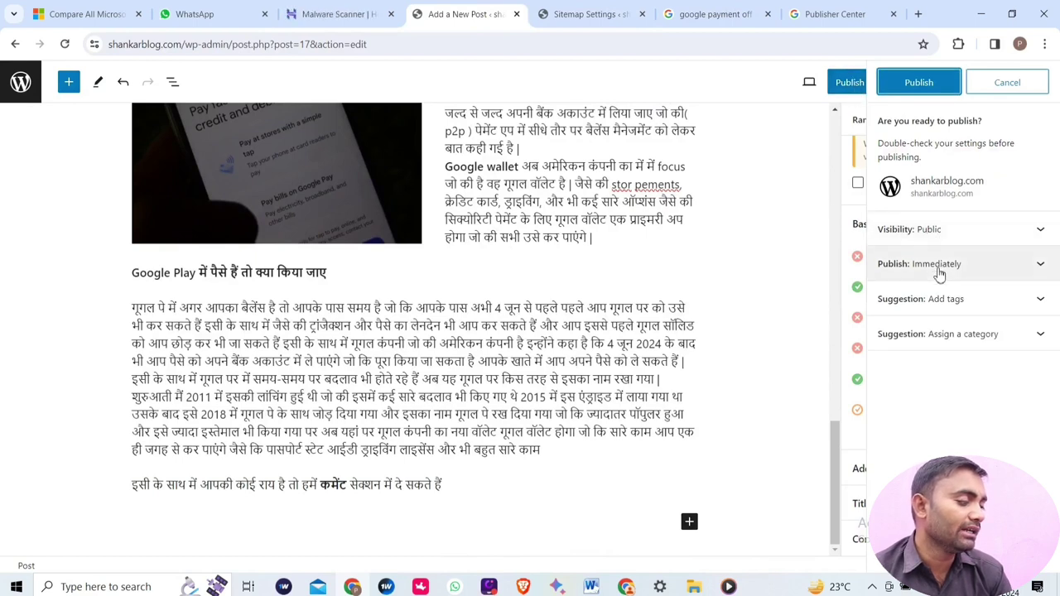
{"action": "left_click", "coordinate": [920, 83]}
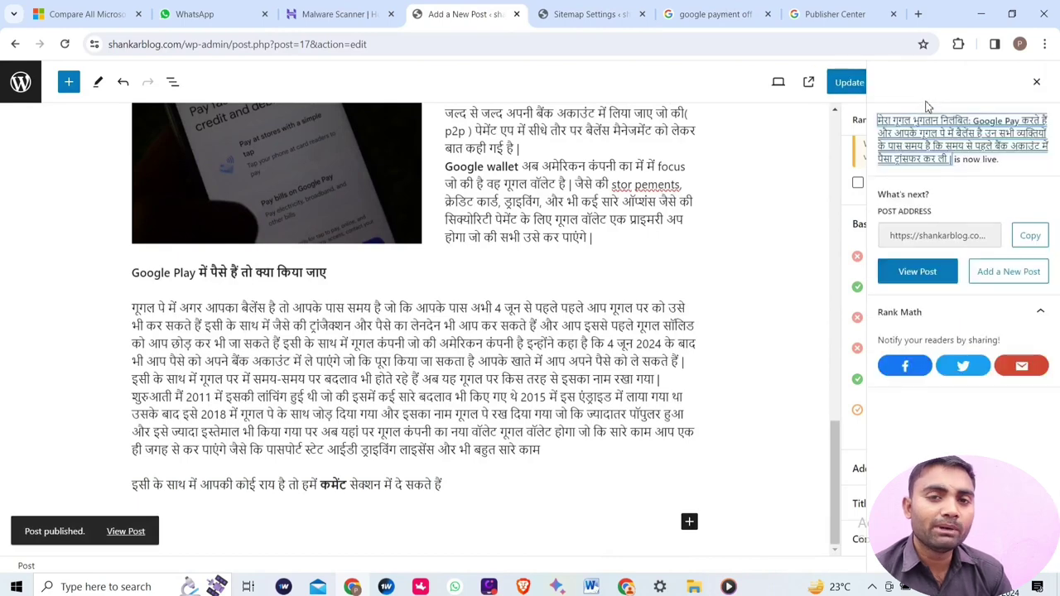
View the published Google Pay post on the live site and examine its title, images, text, sidebar and comment section
{"action": "left_click", "coordinate": [918, 272]}
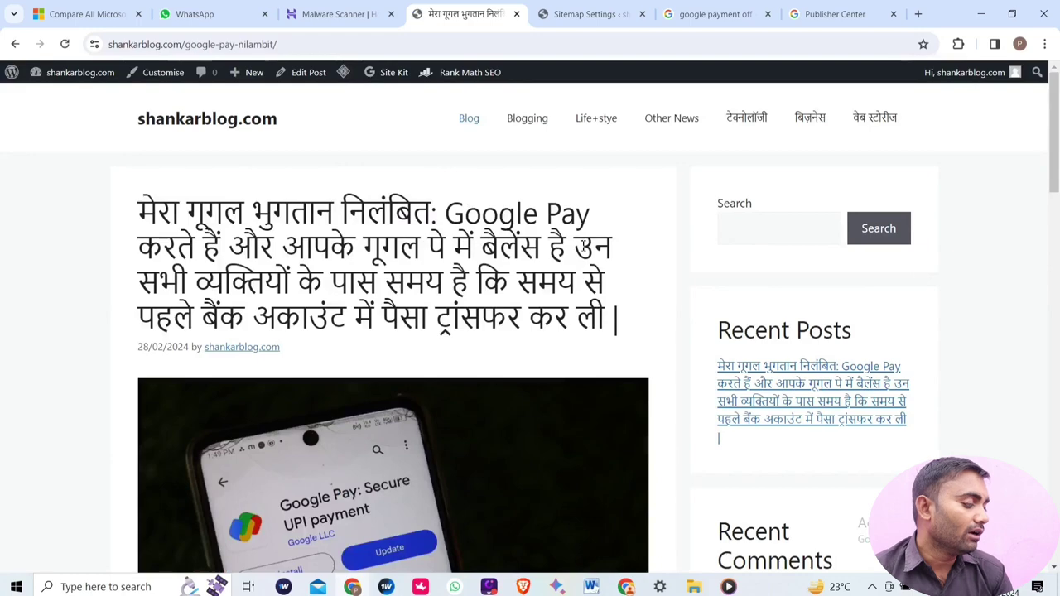
{"action": "scroll", "coordinate": [602, 282], "scroll_direction": "down", "scroll_amount": 15}
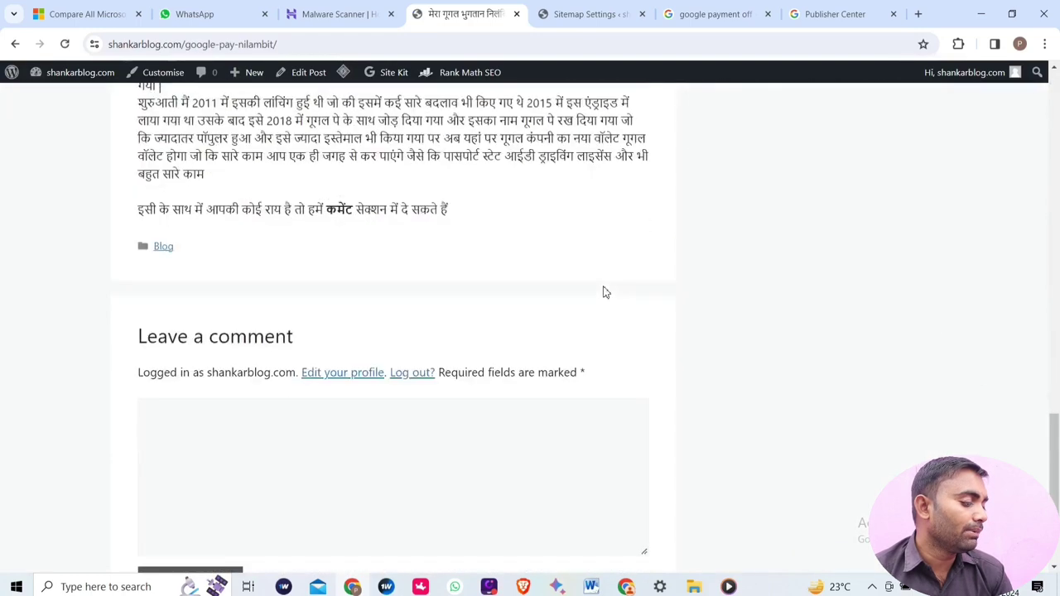
{"action": "scroll", "coordinate": [605, 290], "scroll_direction": "down", "scroll_amount": 1}
{"action": "scroll", "coordinate": [605, 287], "scroll_direction": "up", "scroll_amount": 8}
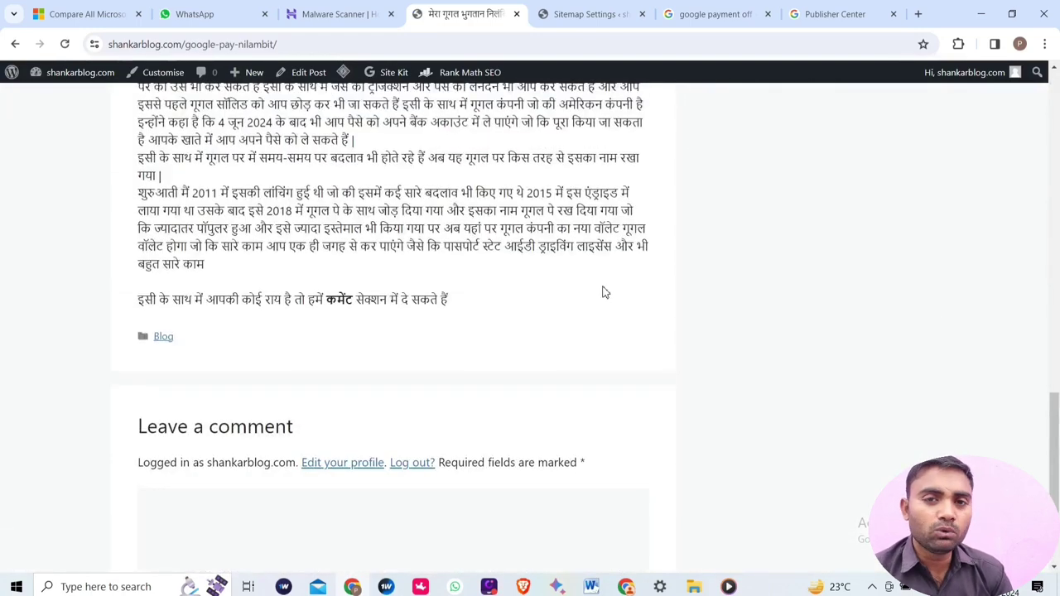
{"action": "scroll", "coordinate": [605, 288], "scroll_direction": "up", "scroll_amount": 10}
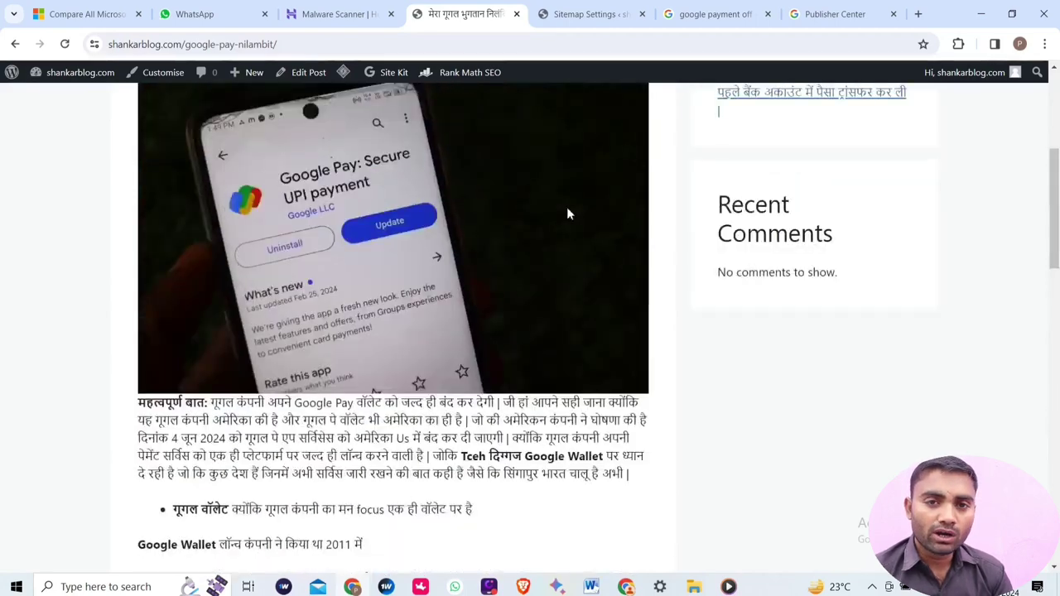
{"action": "scroll", "coordinate": [838, 171], "scroll_direction": "down", "scroll_amount": 3}
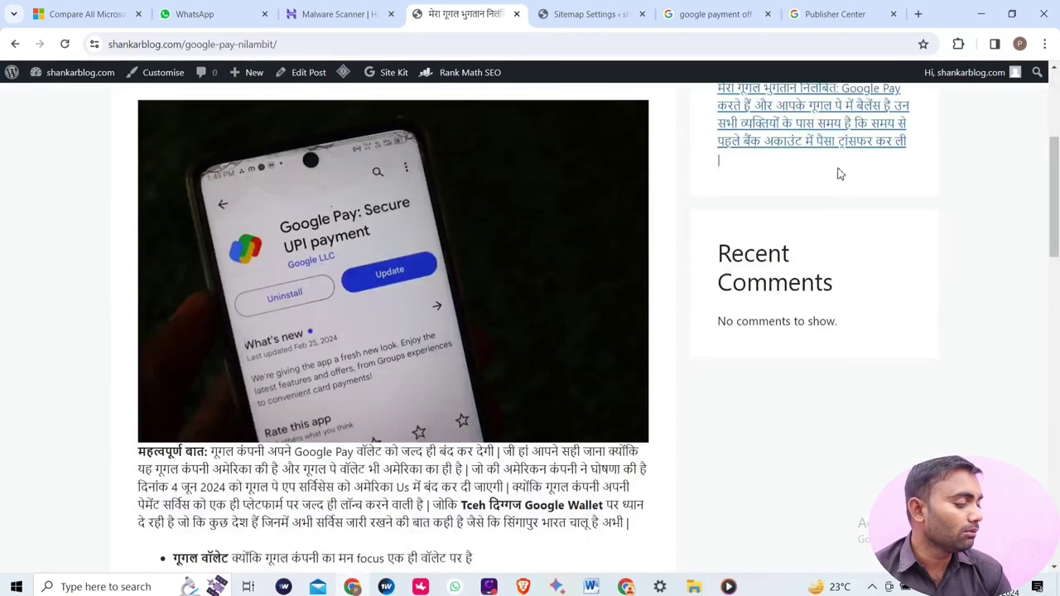
{"action": "scroll", "coordinate": [766, 280], "scroll_direction": "up", "scroll_amount": 3}
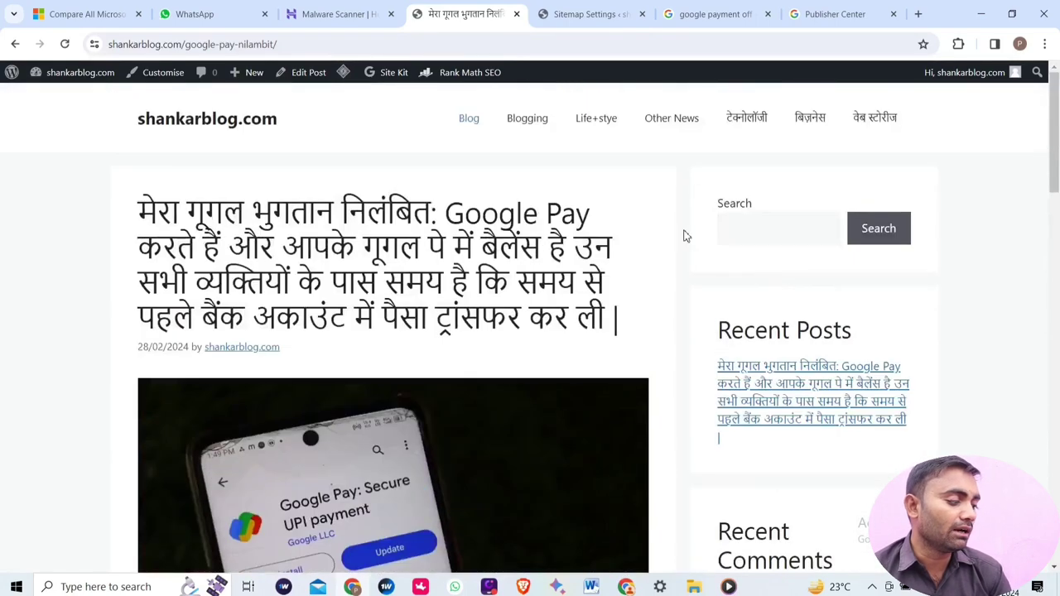
{"action": "left_click", "coordinate": [775, 226]}
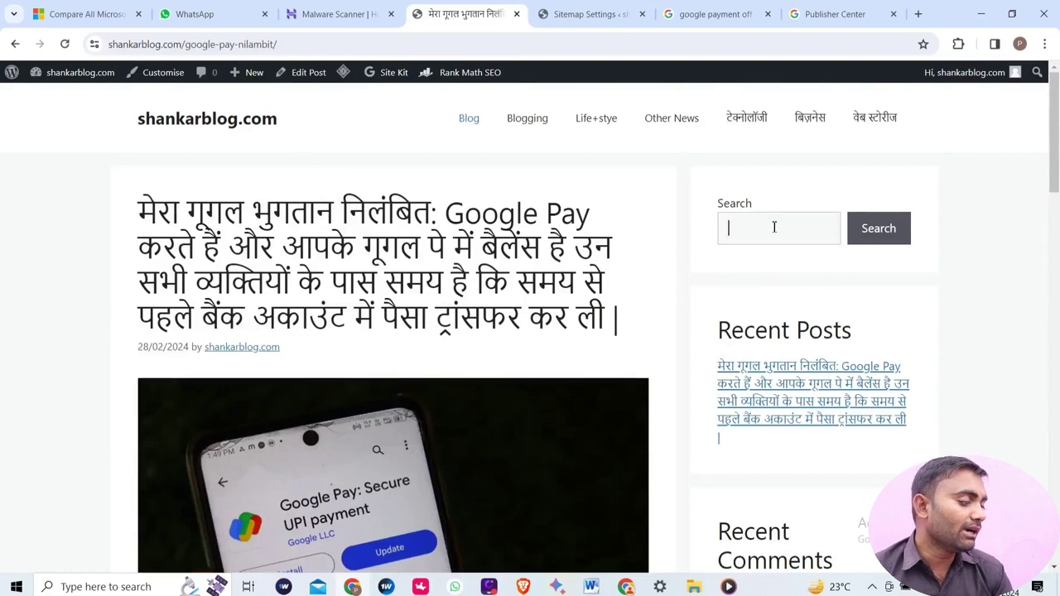
{"action": "scroll", "coordinate": [771, 232], "scroll_direction": "down", "scroll_amount": 9}
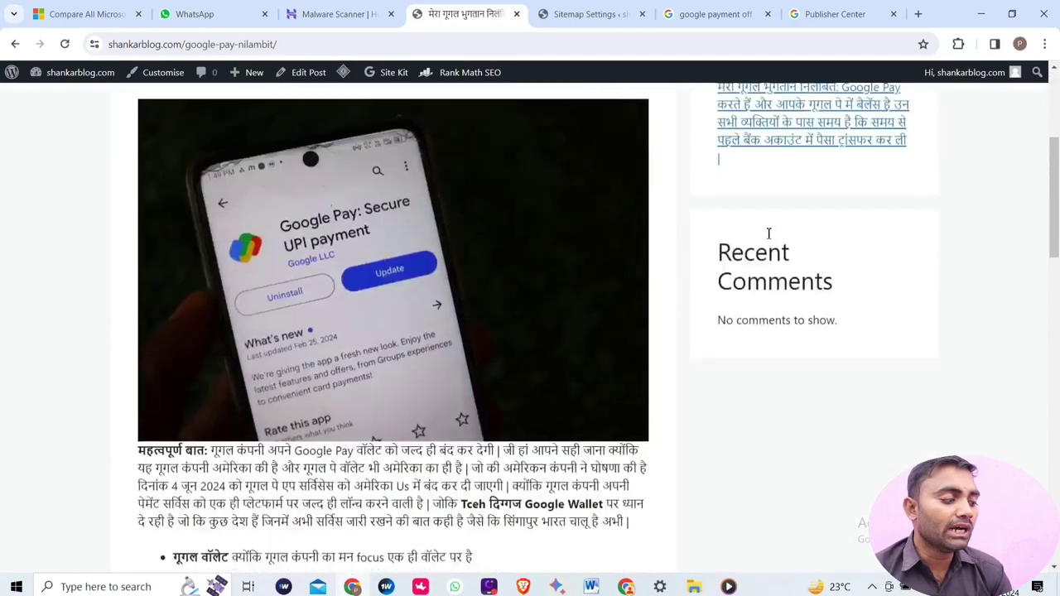
{"action": "scroll", "coordinate": [766, 238], "scroll_direction": "down", "scroll_amount": 10}
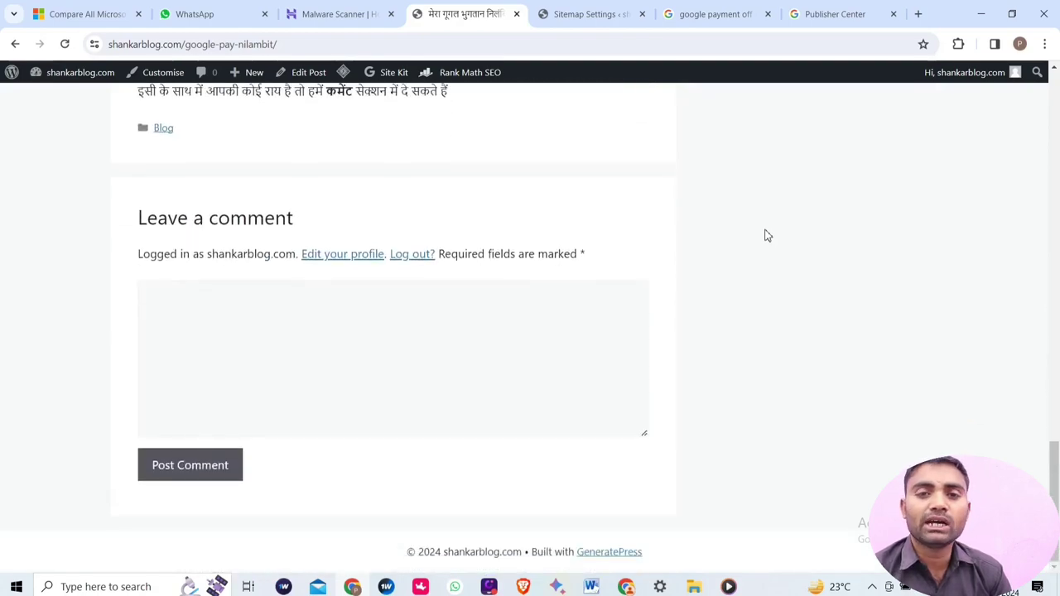
{"action": "scroll", "coordinate": [766, 236], "scroll_direction": "up", "scroll_amount": 8}
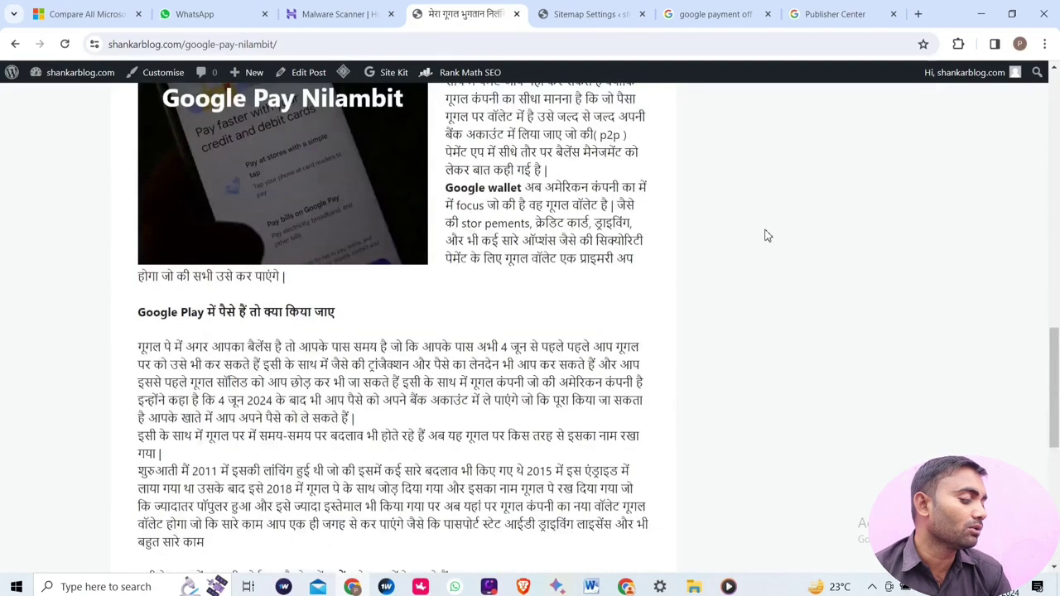
{"action": "scroll", "coordinate": [767, 236], "scroll_direction": "up", "scroll_amount": 15}
{"action": "left_click", "coordinate": [766, 236]}
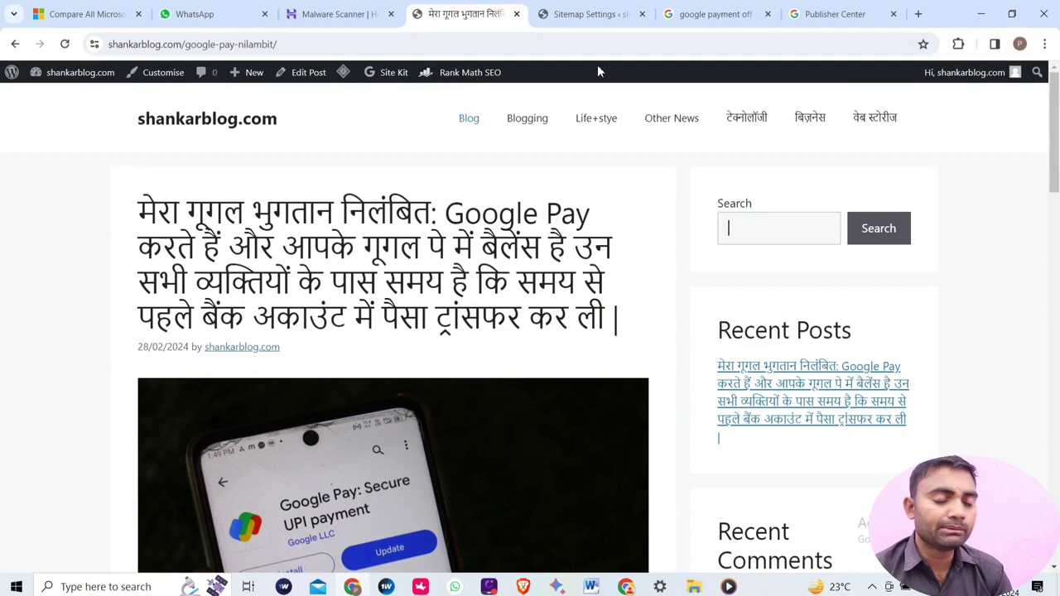
Open the WordPress admin dashboard and examine its overview sections, including At a Glance, Activity and Site Kit Summary
{"action": "mouse_move", "coordinate": [33, 75]}
{"action": "left_click", "coordinate": [48, 100]}
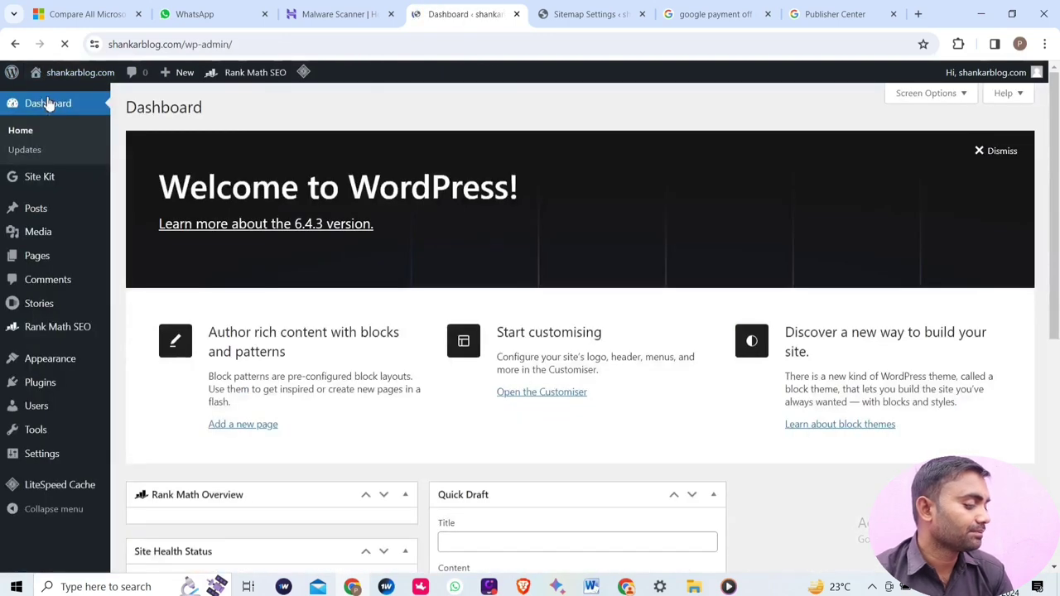
{"action": "scroll", "coordinate": [449, 270], "scroll_direction": "down", "scroll_amount": 3}
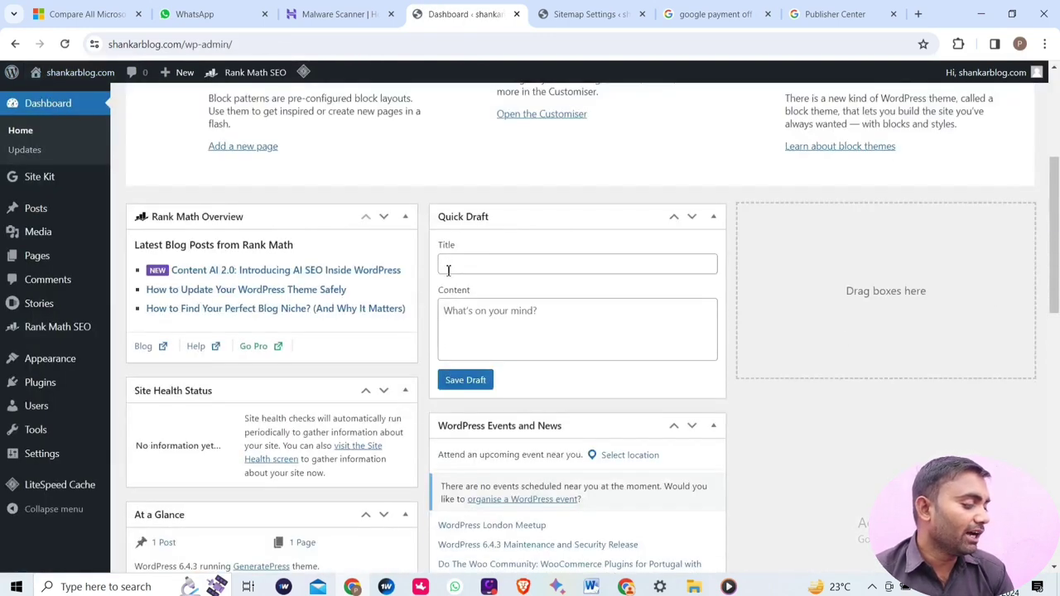
{"action": "scroll", "coordinate": [448, 270], "scroll_direction": "down", "scroll_amount": 2}
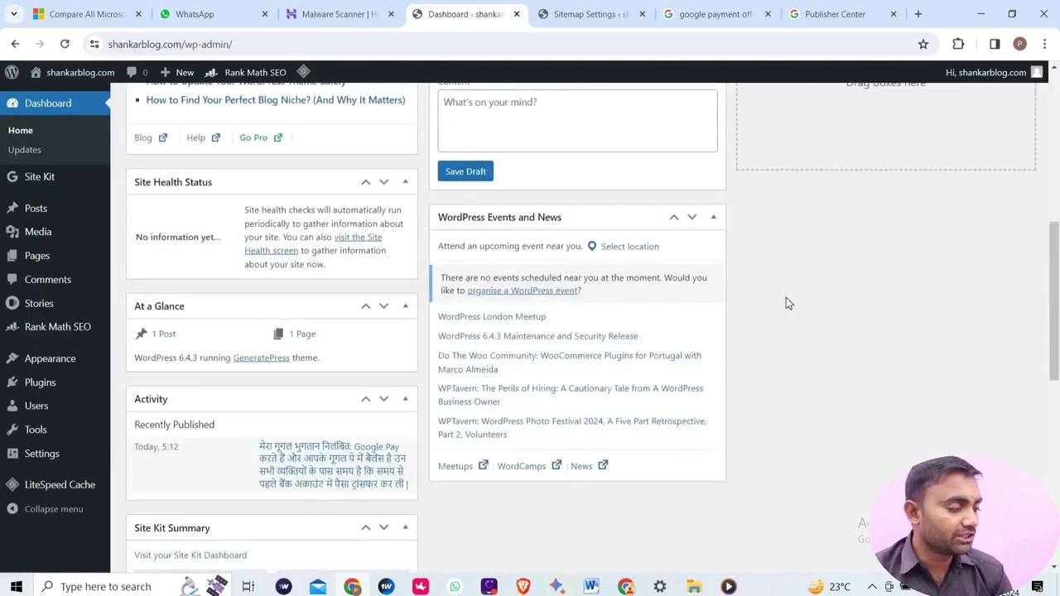
{"action": "scroll", "coordinate": [251, 376], "scroll_direction": "down", "scroll_amount": 1}
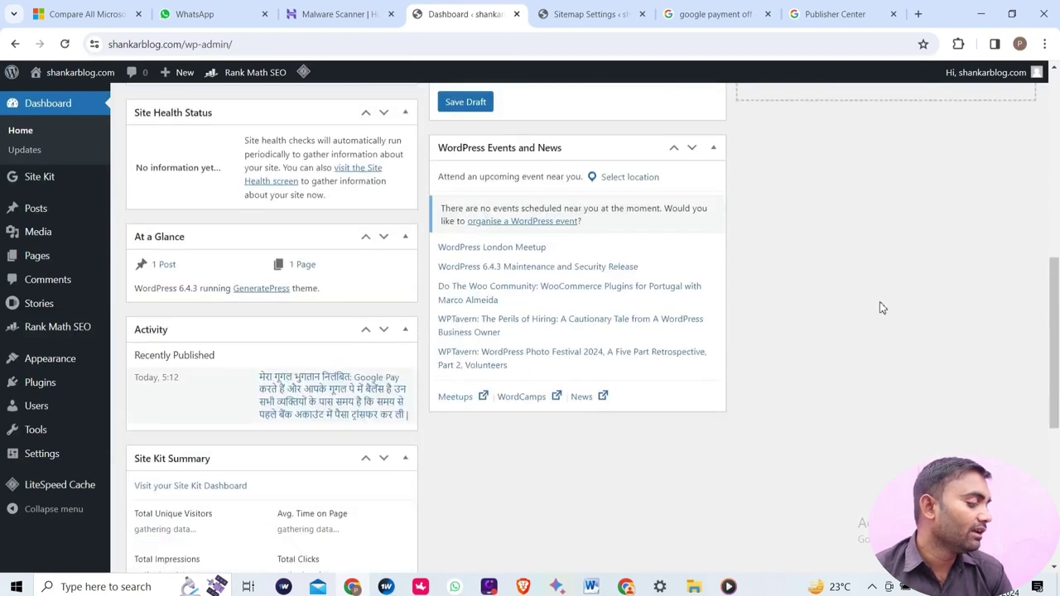
{"action": "scroll", "coordinate": [882, 307], "scroll_direction": "up", "scroll_amount": 2}
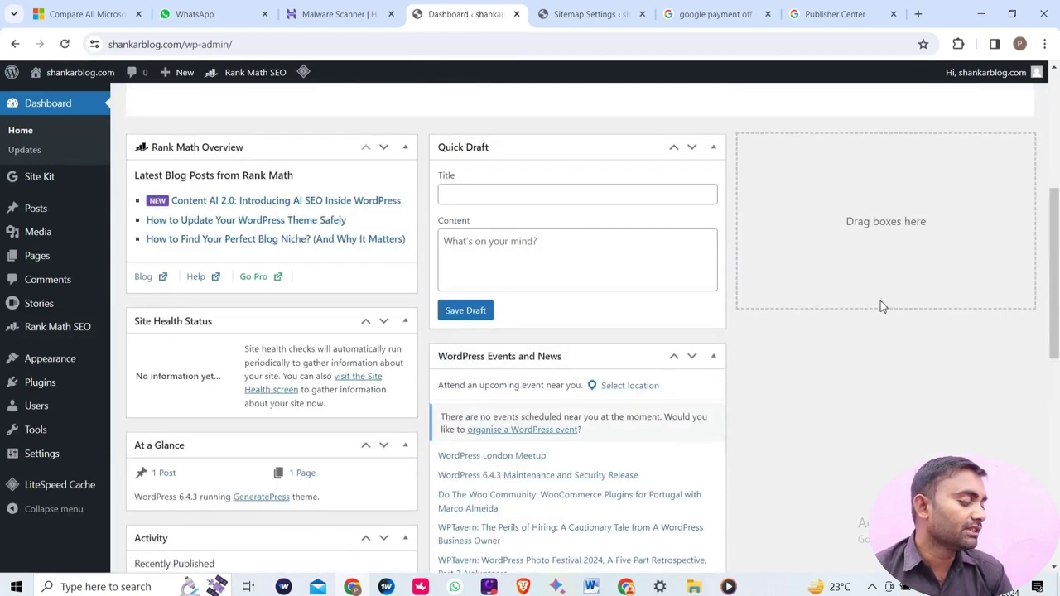
{"action": "scroll", "coordinate": [882, 307], "scroll_direction": "up", "scroll_amount": 2}
{"action": "scroll", "coordinate": [705, 110], "scroll_direction": "up", "scroll_amount": 2}
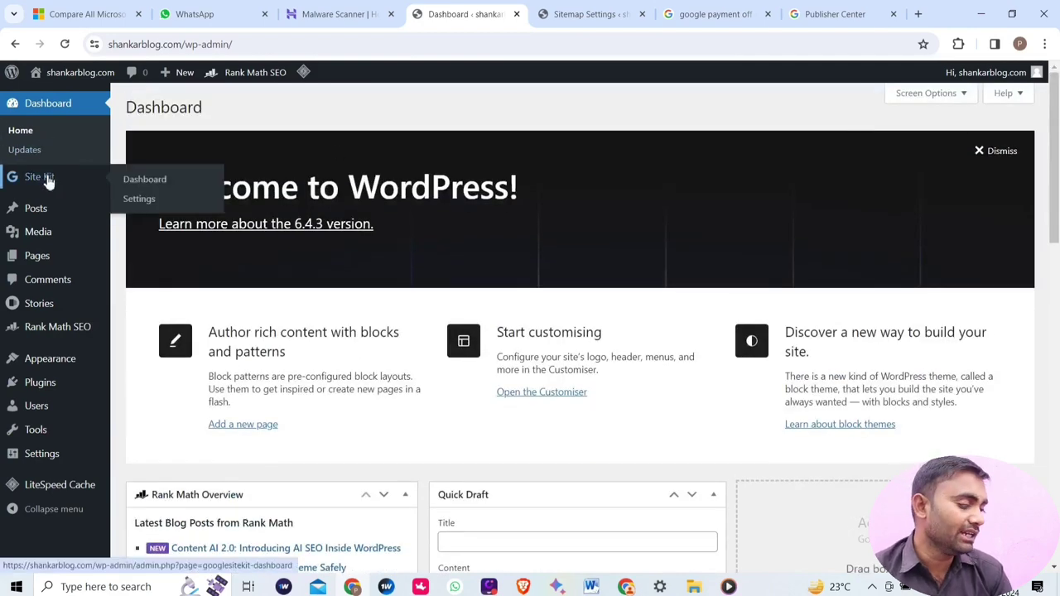
{"action": "scroll", "coordinate": [91, 357], "scroll_direction": "down", "scroll_amount": 2}
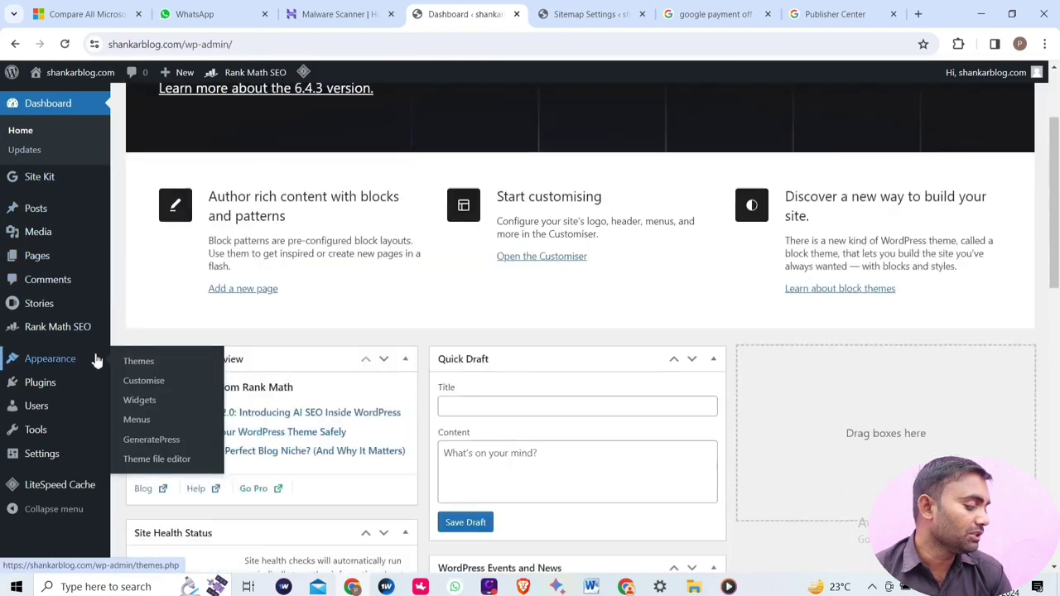
{"action": "scroll", "coordinate": [415, 306], "scroll_direction": "down", "scroll_amount": 3}
{"action": "scroll", "coordinate": [452, 327], "scroll_direction": "down", "scroll_amount": 3}
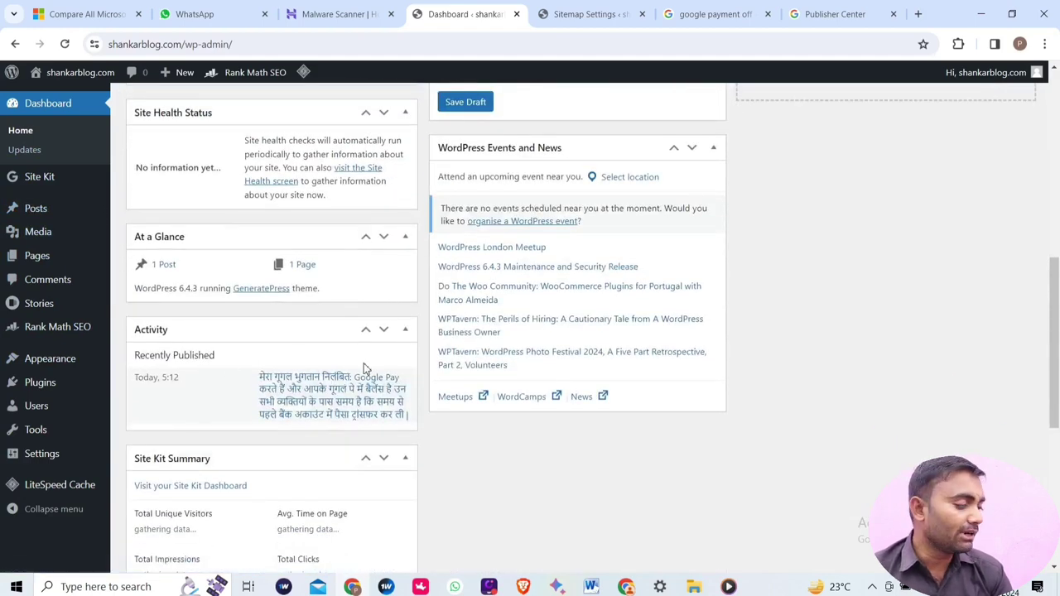
Examine the dashboard's Site Kit Summary, including the visitor, impression and click figures, the visitors chart and the top content
{"action": "scroll", "coordinate": [398, 367], "scroll_direction": "down", "scroll_amount": 2}
{"action": "scroll", "coordinate": [489, 343], "scroll_direction": "down", "scroll_amount": 3}
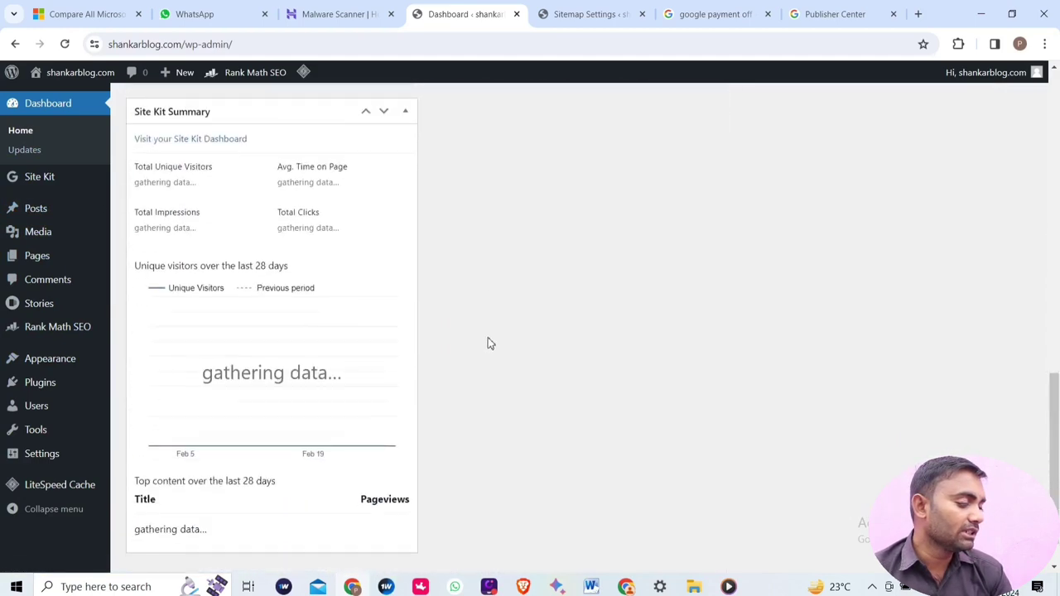
{"action": "scroll", "coordinate": [492, 336], "scroll_direction": "up", "scroll_amount": 3}
{"action": "scroll", "coordinate": [490, 330], "scroll_direction": "down", "scroll_amount": 3}
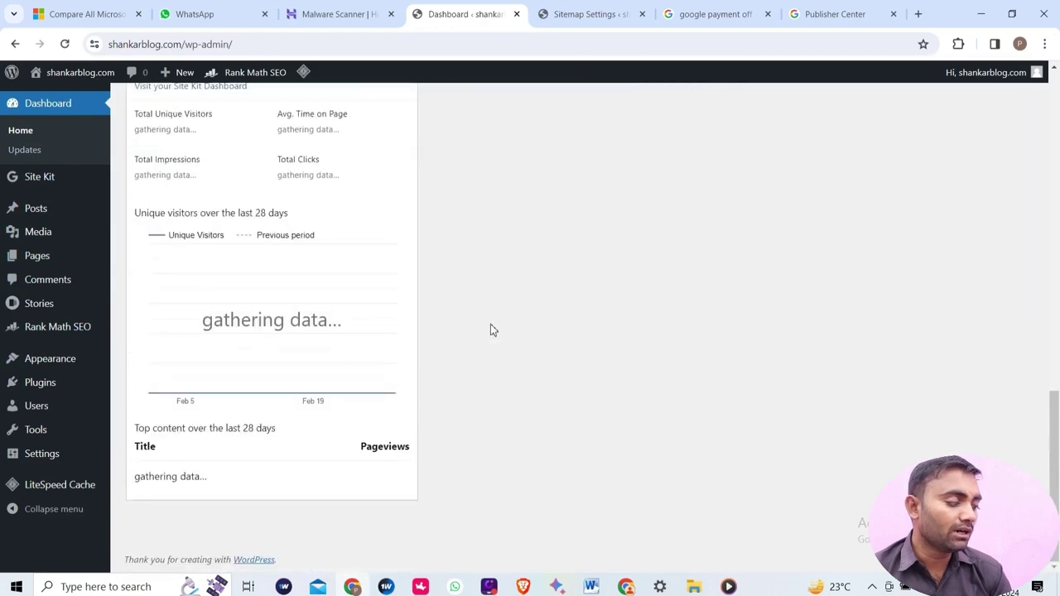
{"action": "scroll", "coordinate": [491, 329], "scroll_direction": "up", "scroll_amount": 8}
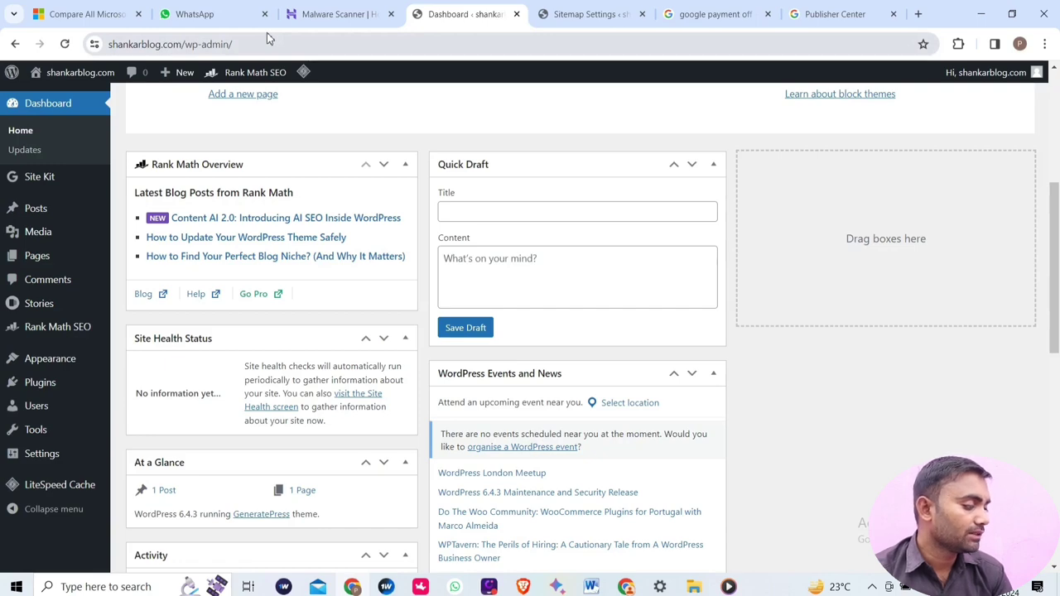
{"action": "scroll", "coordinate": [556, 324], "scroll_direction": "down", "scroll_amount": 6}
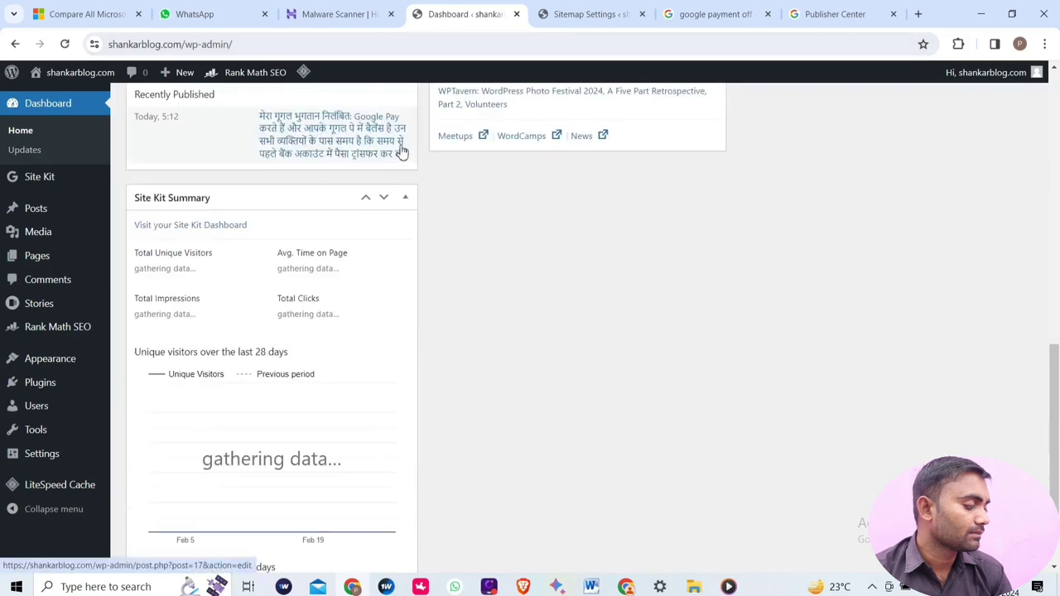
Open the recently published Google Pay post in the editor and review its settings and full content
{"action": "left_click", "coordinate": [391, 145]}
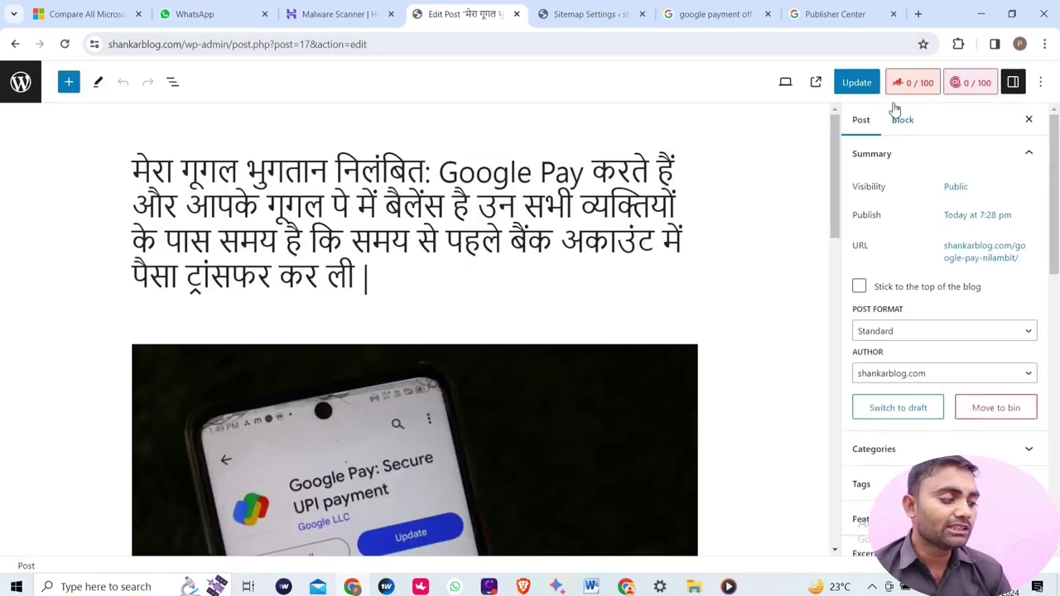
{"action": "scroll", "coordinate": [870, 132], "scroll_direction": "down", "scroll_amount": 1}
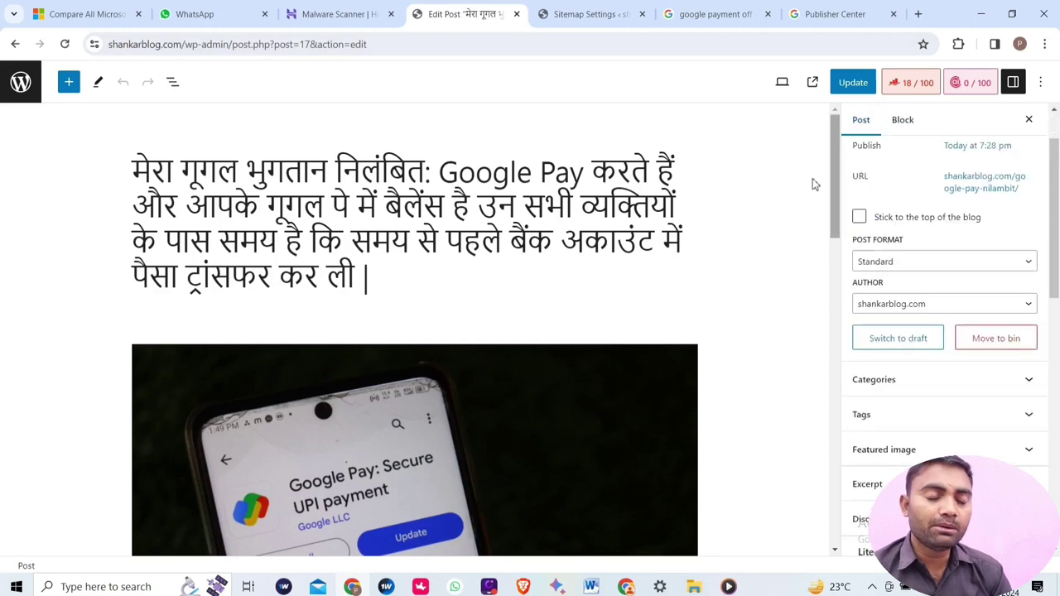
{"action": "scroll", "coordinate": [619, 398], "scroll_direction": "down", "scroll_amount": 15}
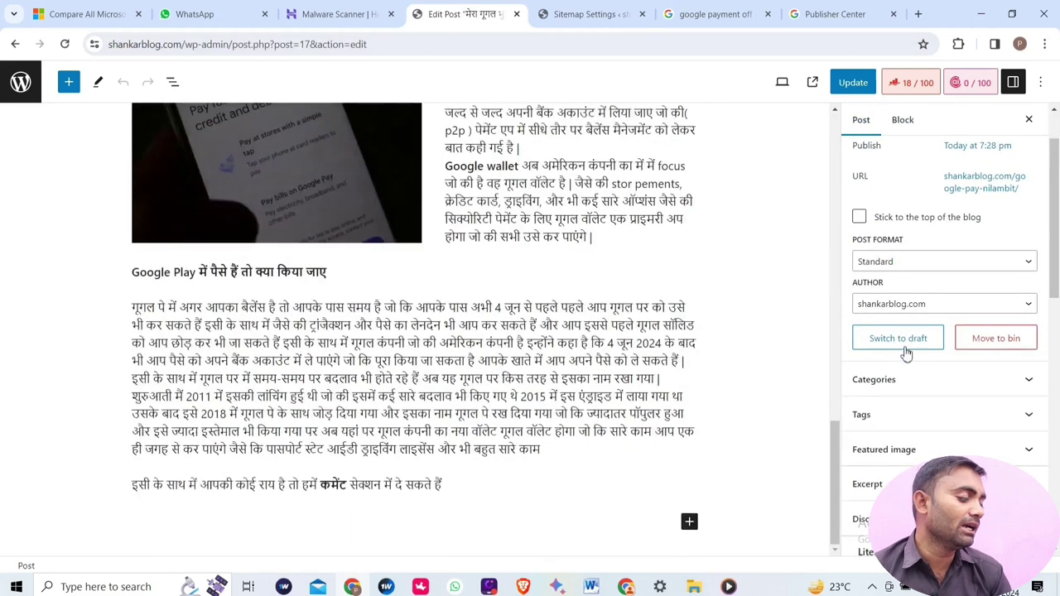
{"action": "scroll", "coordinate": [936, 375], "scroll_direction": "up", "scroll_amount": 1}
{"action": "scroll", "coordinate": [936, 376], "scroll_direction": "up", "scroll_amount": 1}
{"action": "scroll", "coordinate": [675, 178], "scroll_direction": "up", "scroll_amount": 15}
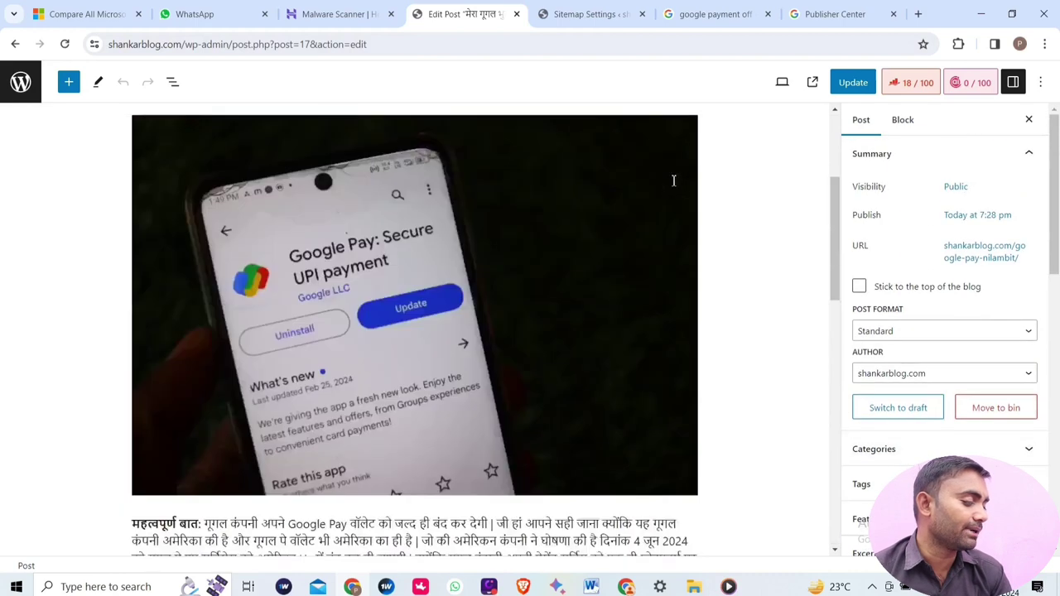
View the Google Pay post's live page from the editor and read through it down to the comment form
{"action": "left_click", "coordinate": [811, 83]}
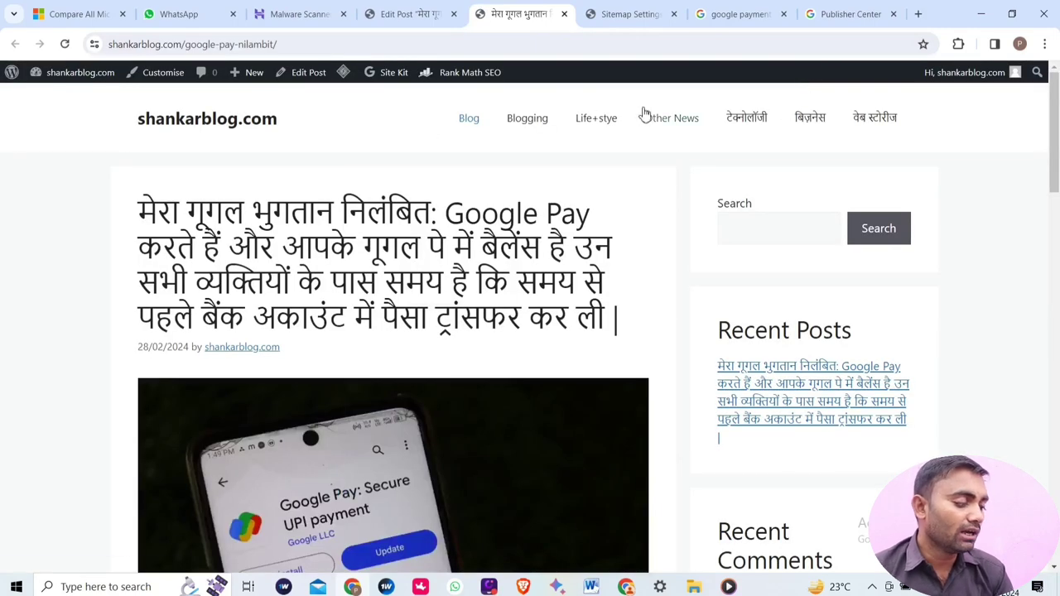
{"action": "scroll", "coordinate": [448, 211], "scroll_direction": "down", "scroll_amount": 10}
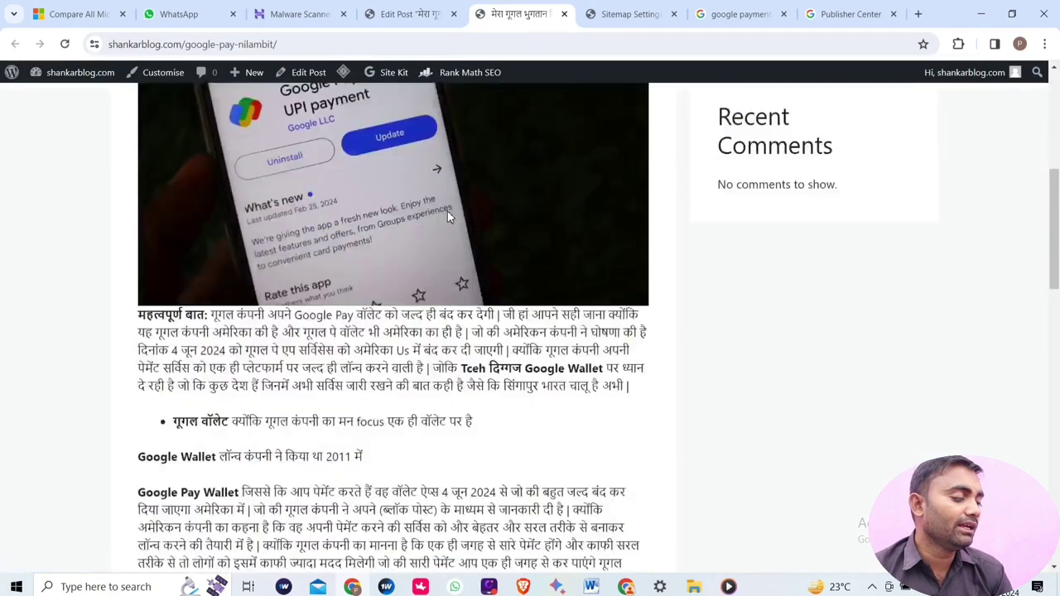
{"action": "scroll", "coordinate": [447, 211], "scroll_direction": "down", "scroll_amount": 10}
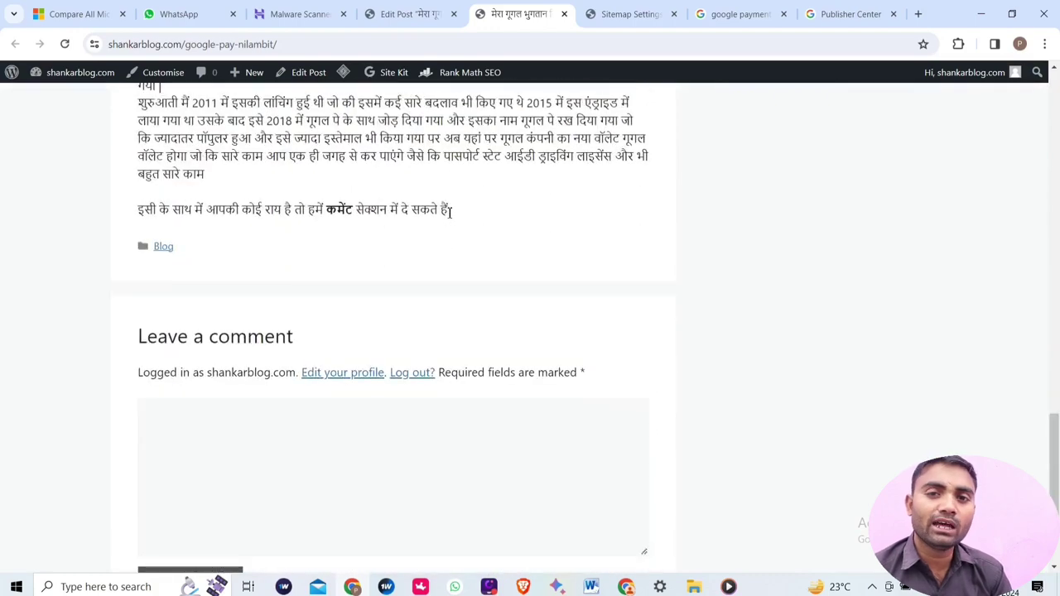
{"action": "scroll", "coordinate": [450, 214], "scroll_direction": "down", "scroll_amount": 2}
{"action": "scroll", "coordinate": [452, 207], "scroll_direction": "up", "scroll_amount": 15}
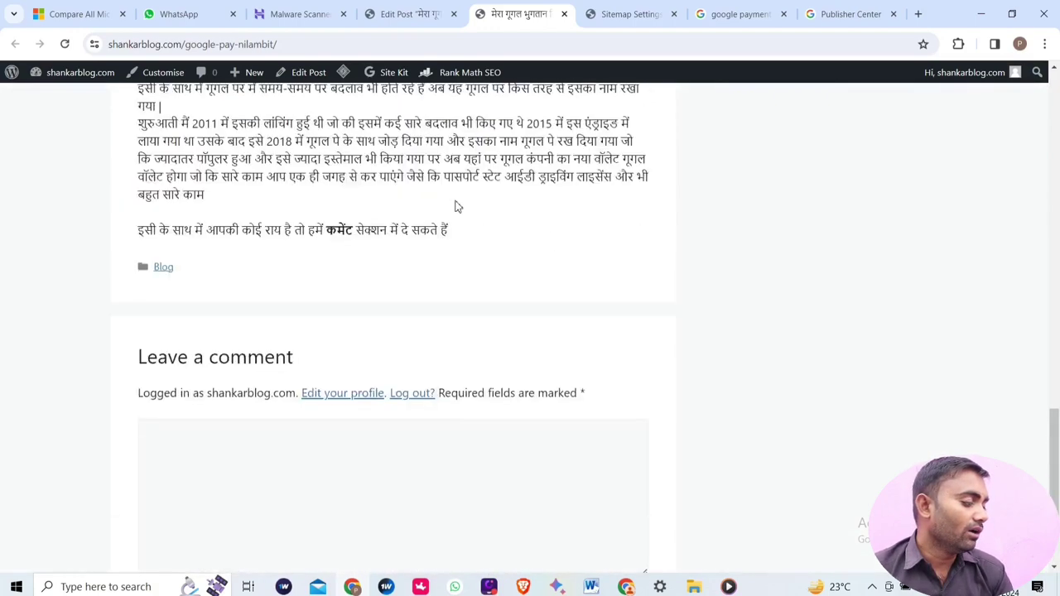
{"action": "scroll", "coordinate": [458, 174], "scroll_direction": "up", "scroll_amount": 6}
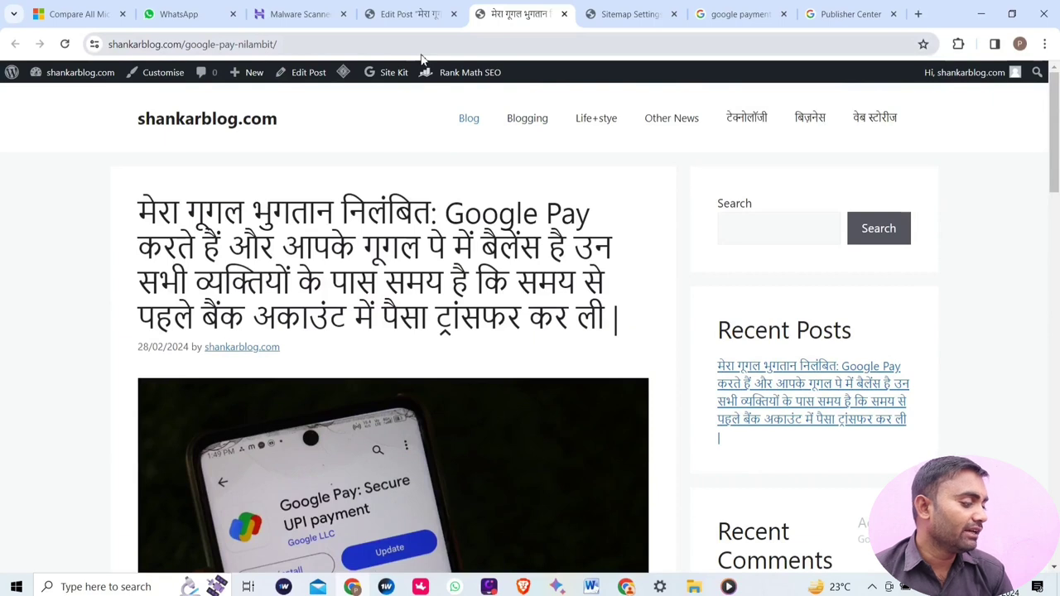
Switch to the Brave browser and load the blog's WordPress login page at shankarblog.com/admin in a new tab
{"action": "left_click", "coordinate": [918, 14]}
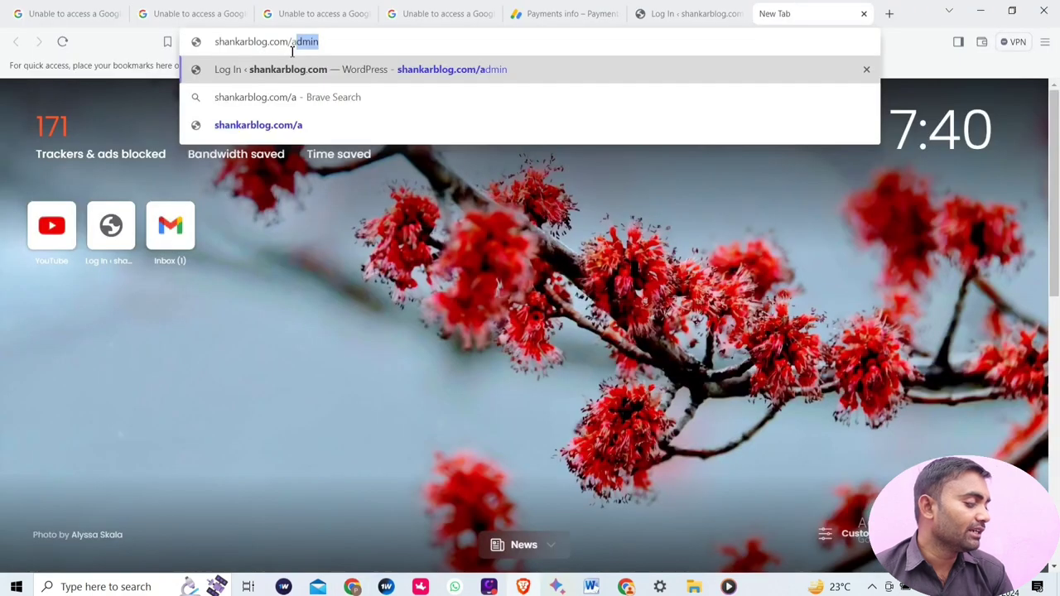
{"action": "type", "text": "dmin"}
{"action": "key", "text": "Return"}
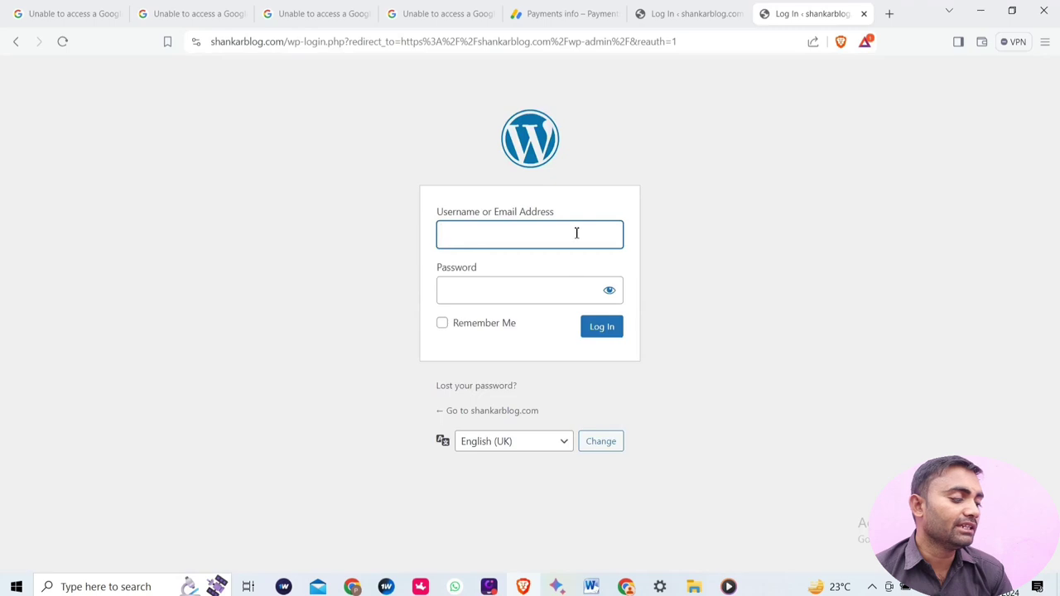
Log in to WordPress with the account e-mail and password, and save the login credentials in the browser
{"action": "left_click", "coordinate": [528, 292]}
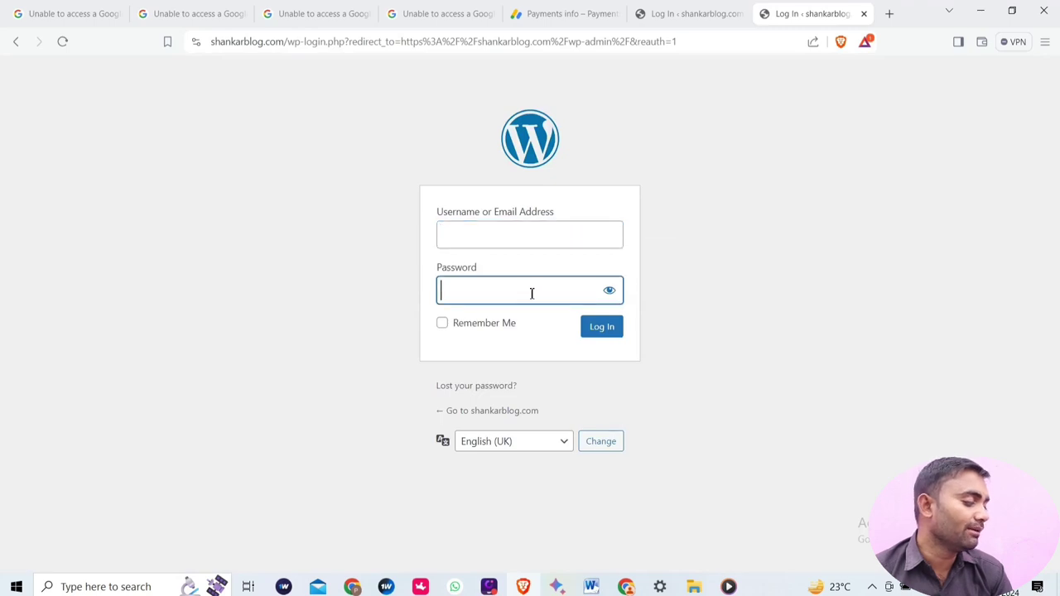
{"action": "left_click", "coordinate": [585, 322]}
{"action": "type", "text": "*"}
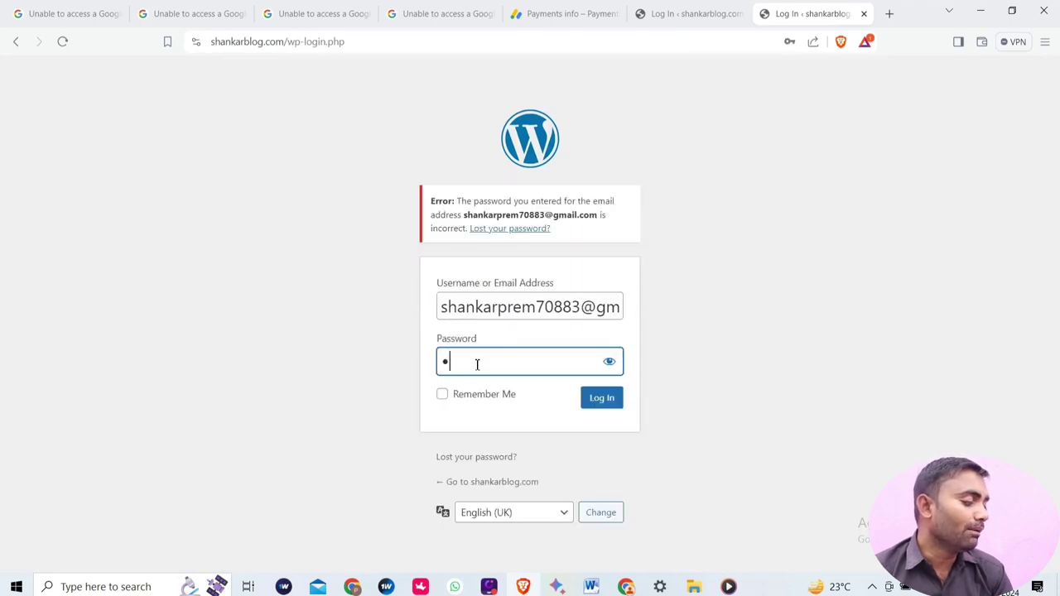
{"action": "type", "text": "*"}
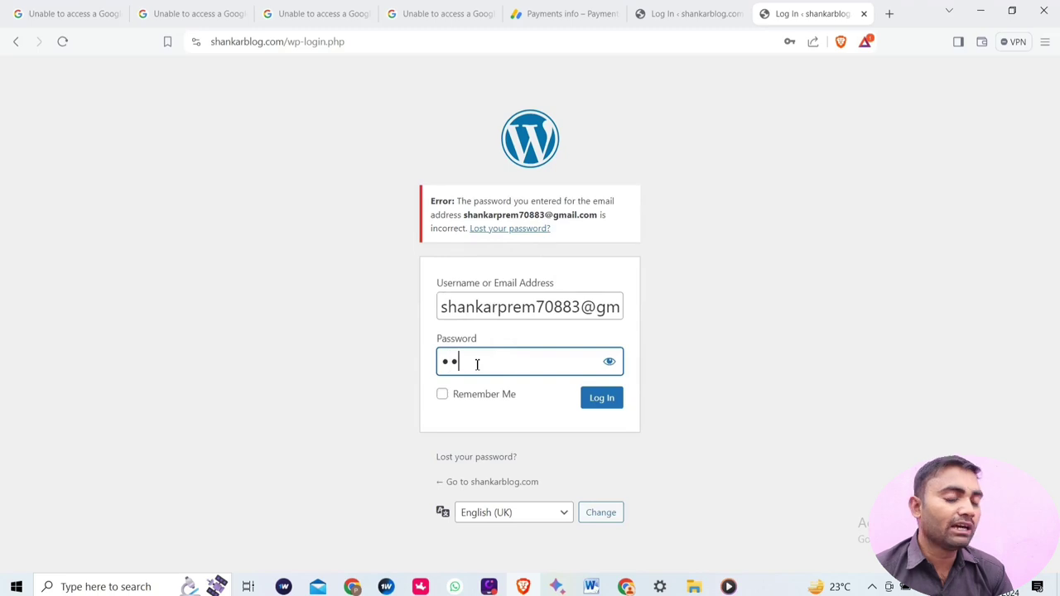
{"action": "type", "text": "*******"}
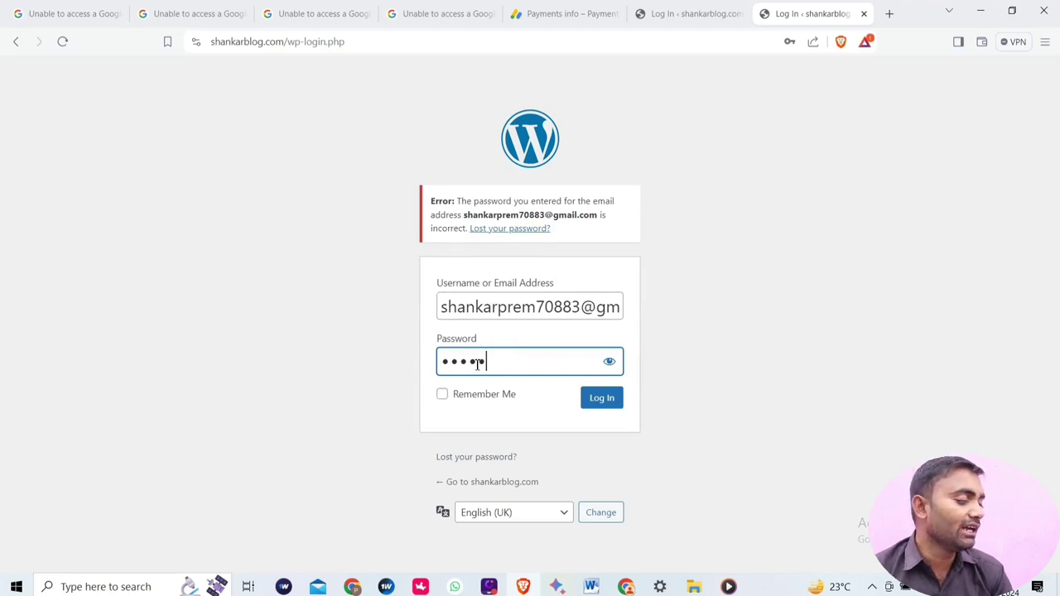
{"action": "key", "text": "Return"}
{"action": "scroll", "coordinate": [647, 327], "scroll_direction": "down", "scroll_amount": 3}
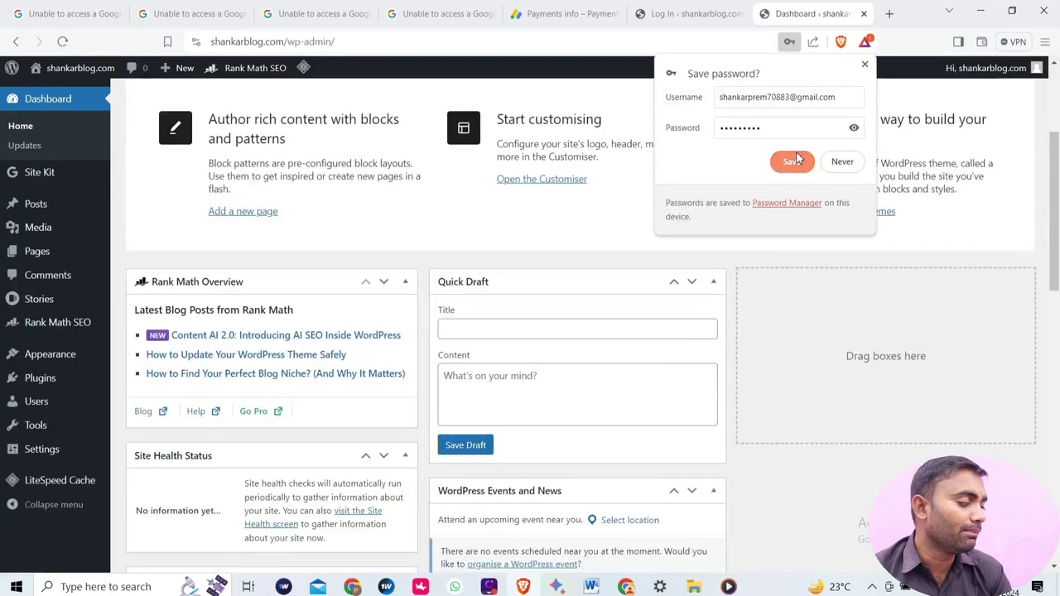
{"action": "left_click", "coordinate": [792, 163]}
Look over the logged-in dashboard's At a Glance, Activity and Site Kit Summary sections
{"action": "scroll", "coordinate": [326, 287], "scroll_direction": "down", "scroll_amount": 7}
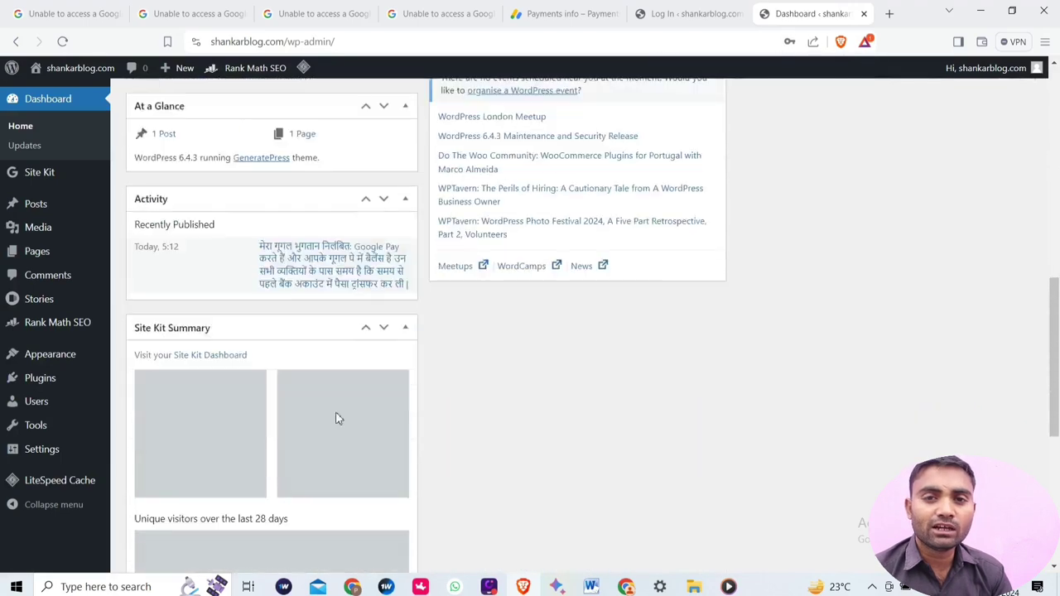
{"action": "scroll", "coordinate": [57, 462], "scroll_direction": "down", "scroll_amount": 4}
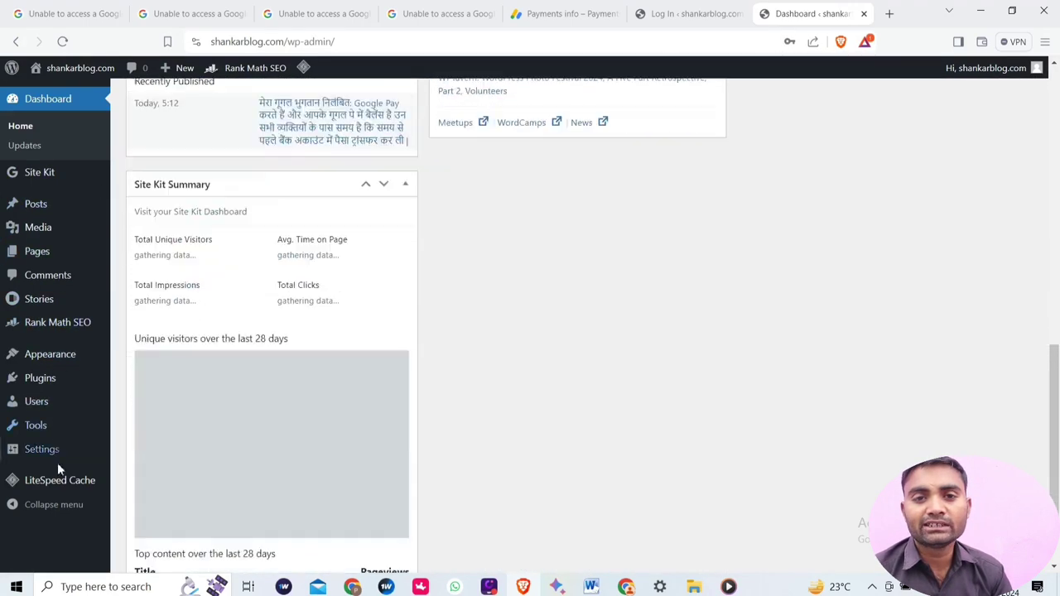
{"action": "scroll", "coordinate": [88, 461], "scroll_direction": "up", "scroll_amount": 15}
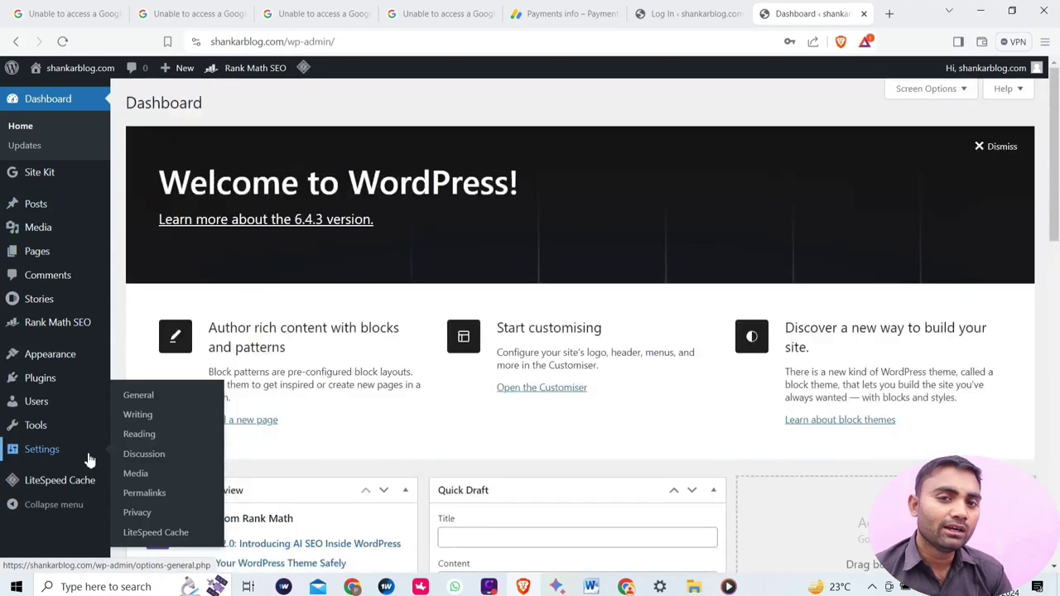